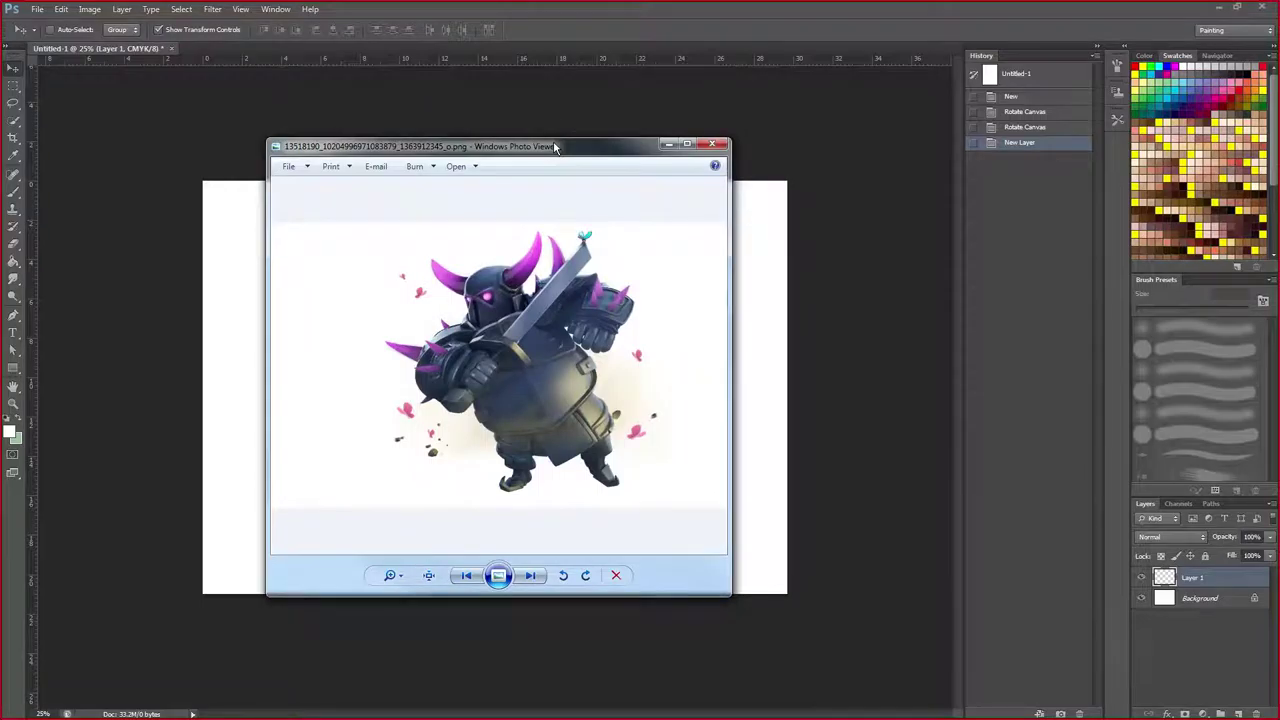
Move the reference picture's window off the canvas and out of the visible screen area.
drag(555, 147, 535, 139)
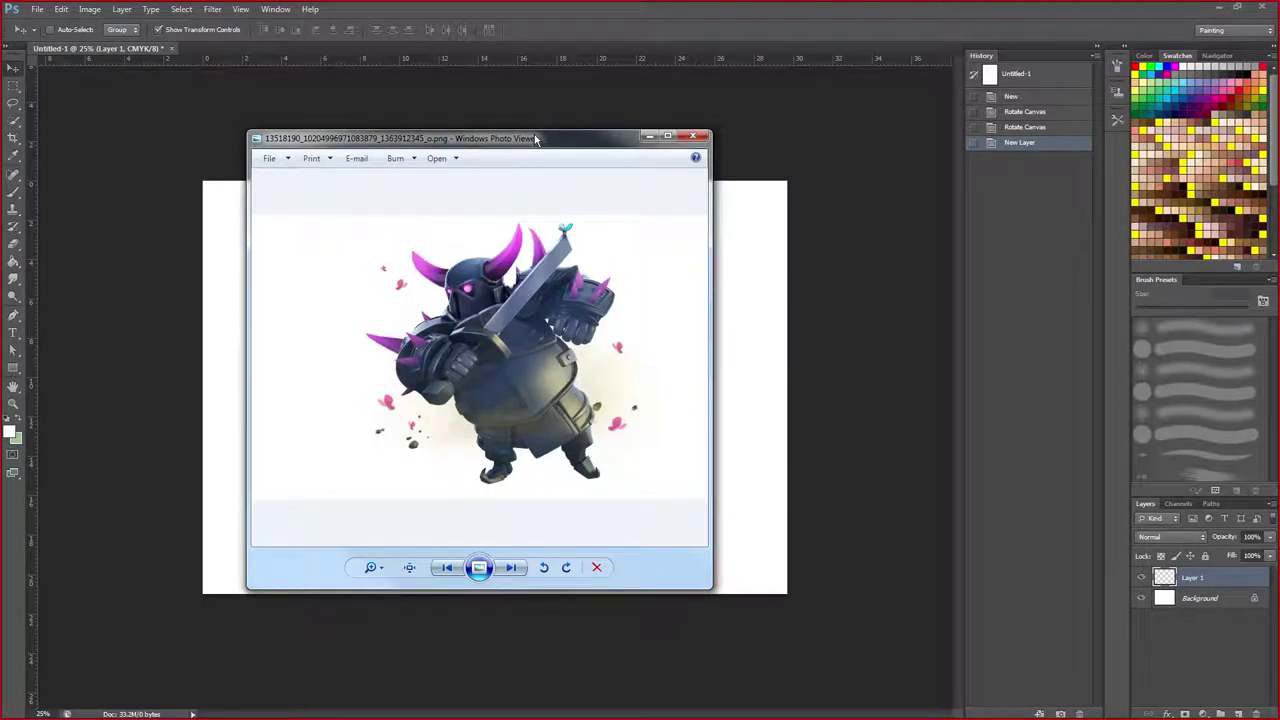
drag(535, 139, 506, 156)
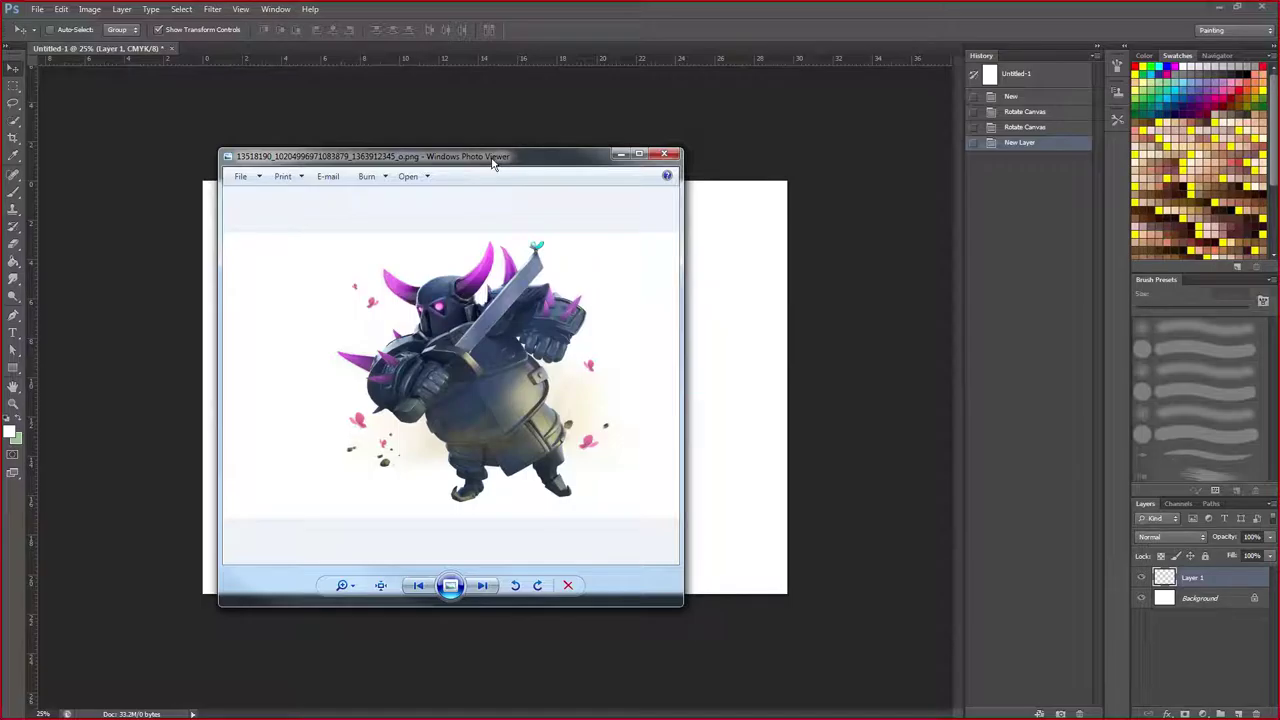
drag(492, 163, 477, 163)
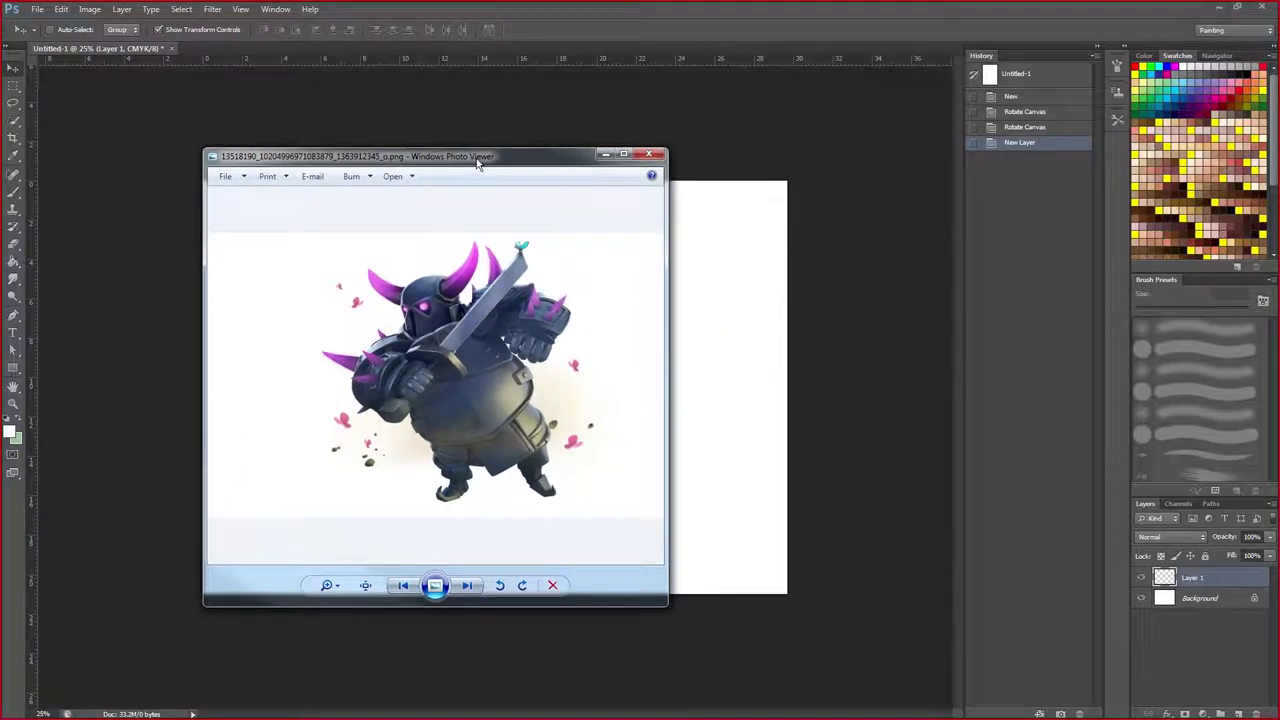
drag(477, 163, 0, 131)
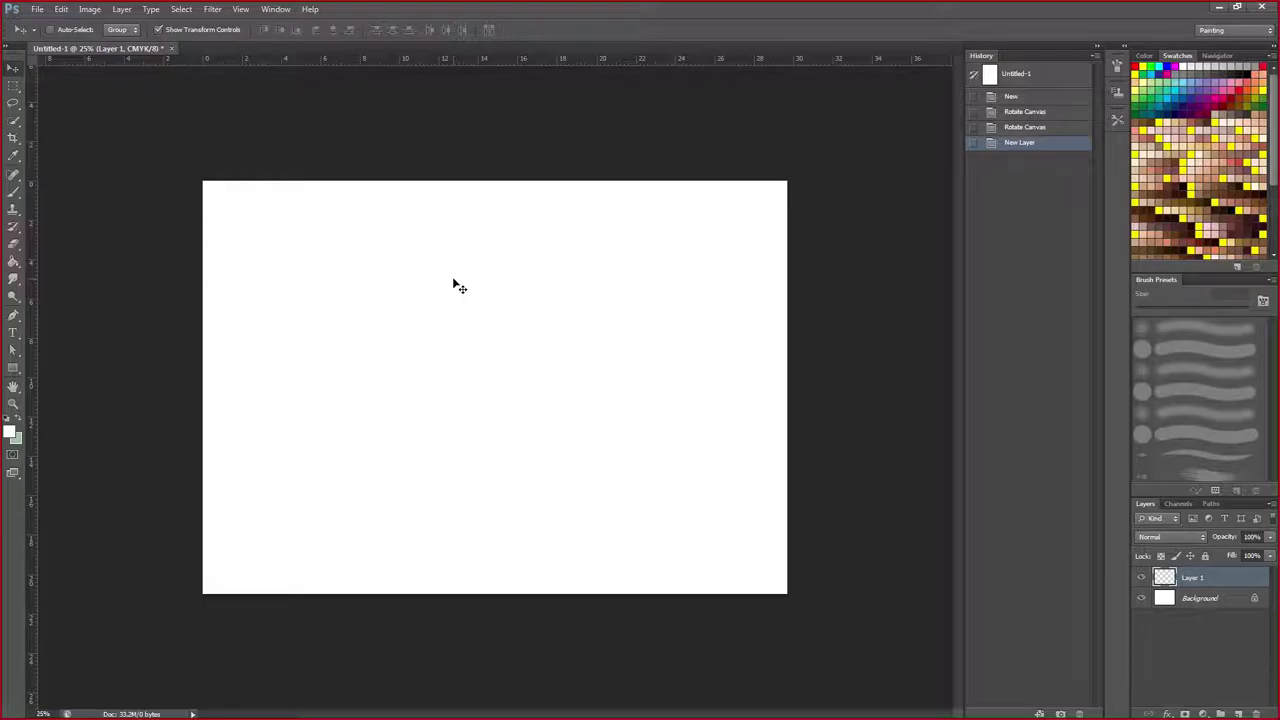
click(1207, 101)
click(1202, 600)
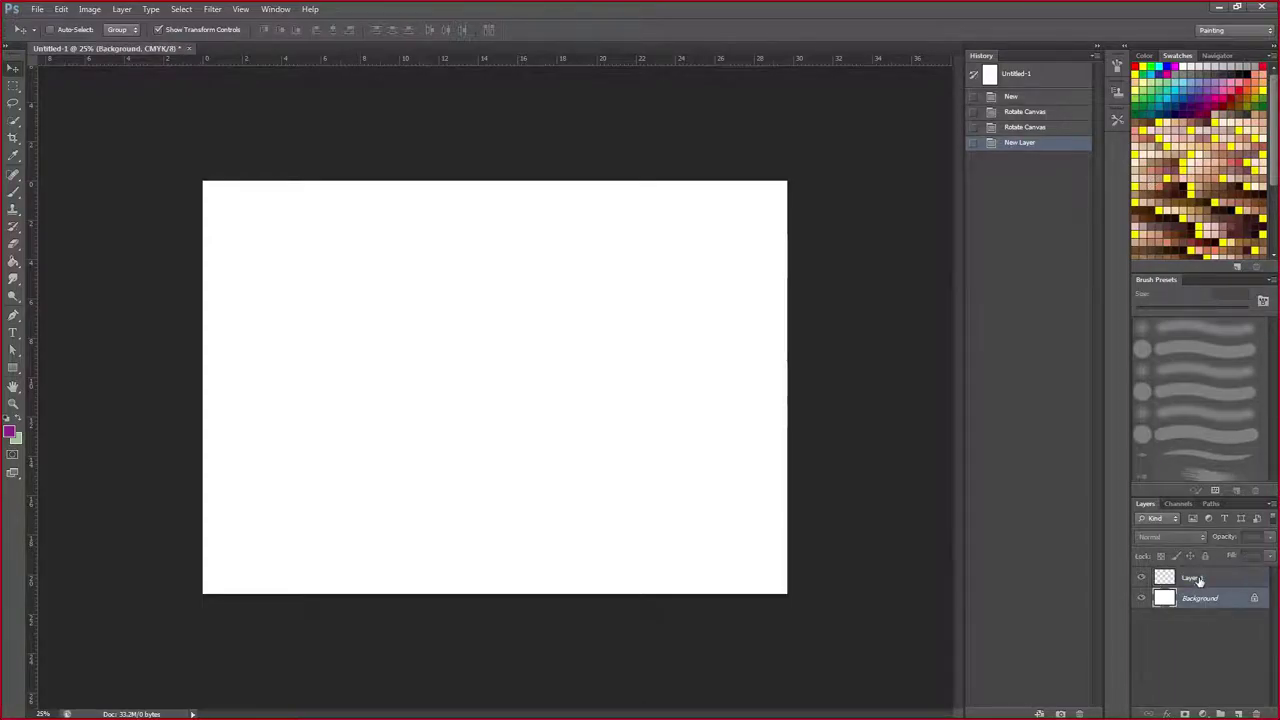
click(1200, 578)
click(1200, 599)
click(1198, 580)
click(1182, 599)
Rename Layer 1 as drawing.
click(1196, 578)
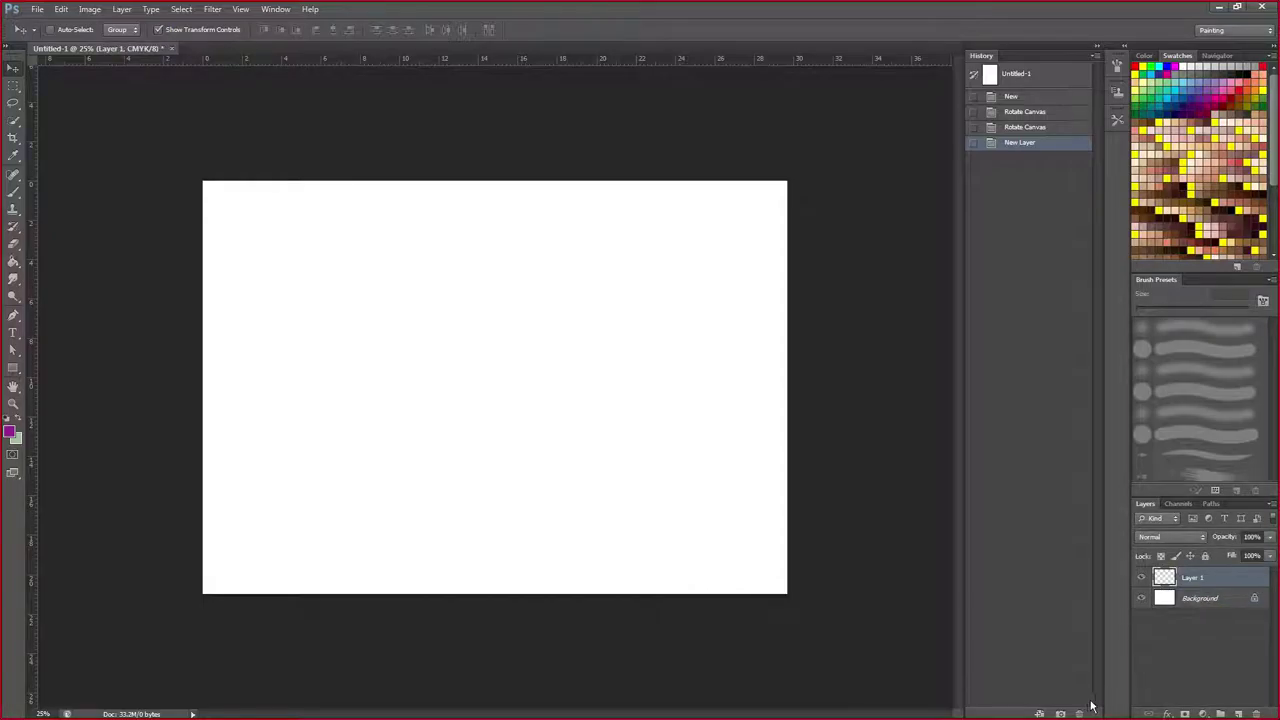
double_click(1196, 578)
key(Return)
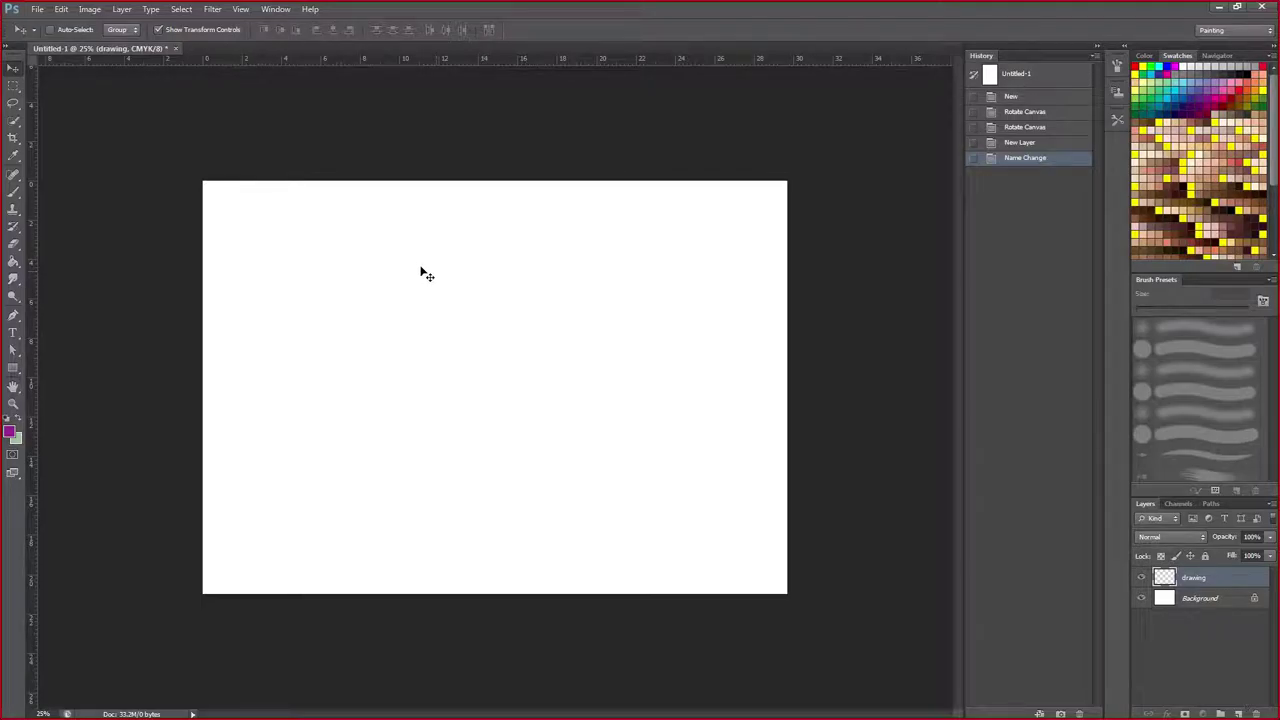
Sketch the helmet outline with two curved horns in black near the canvas's upper centre, using the soft 39 px Brush.
click(13, 190)
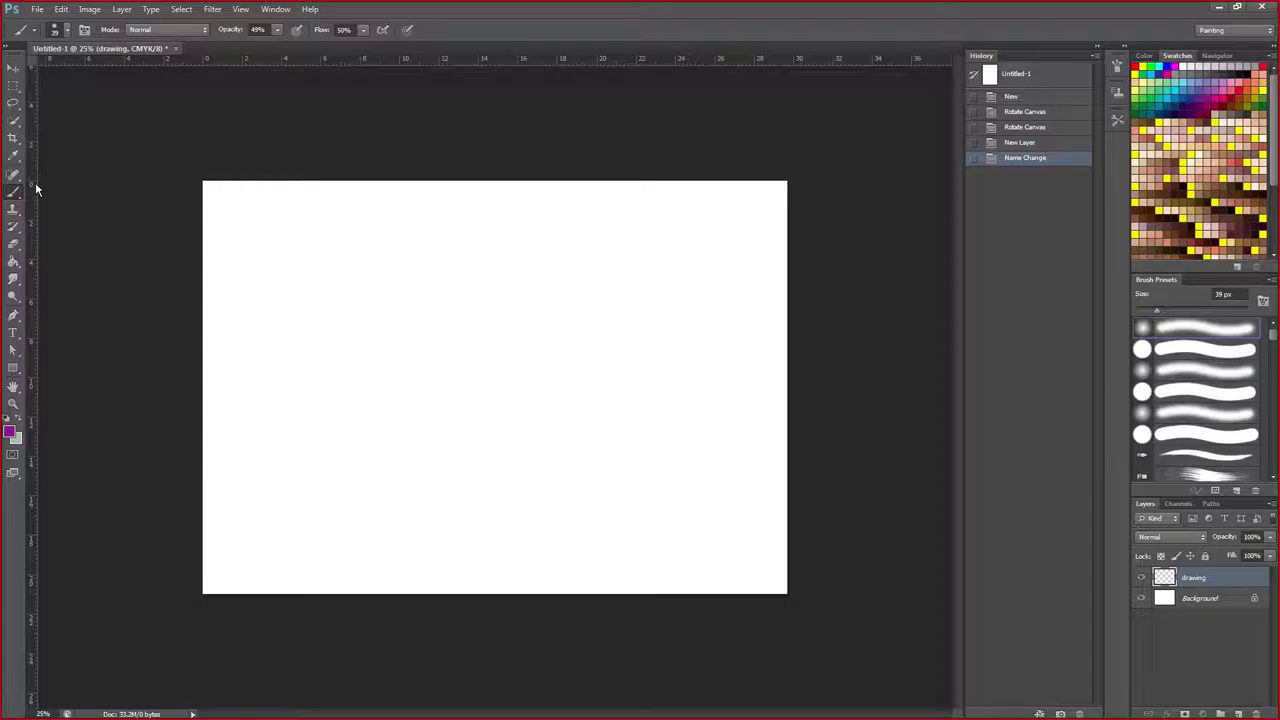
click(66, 30)
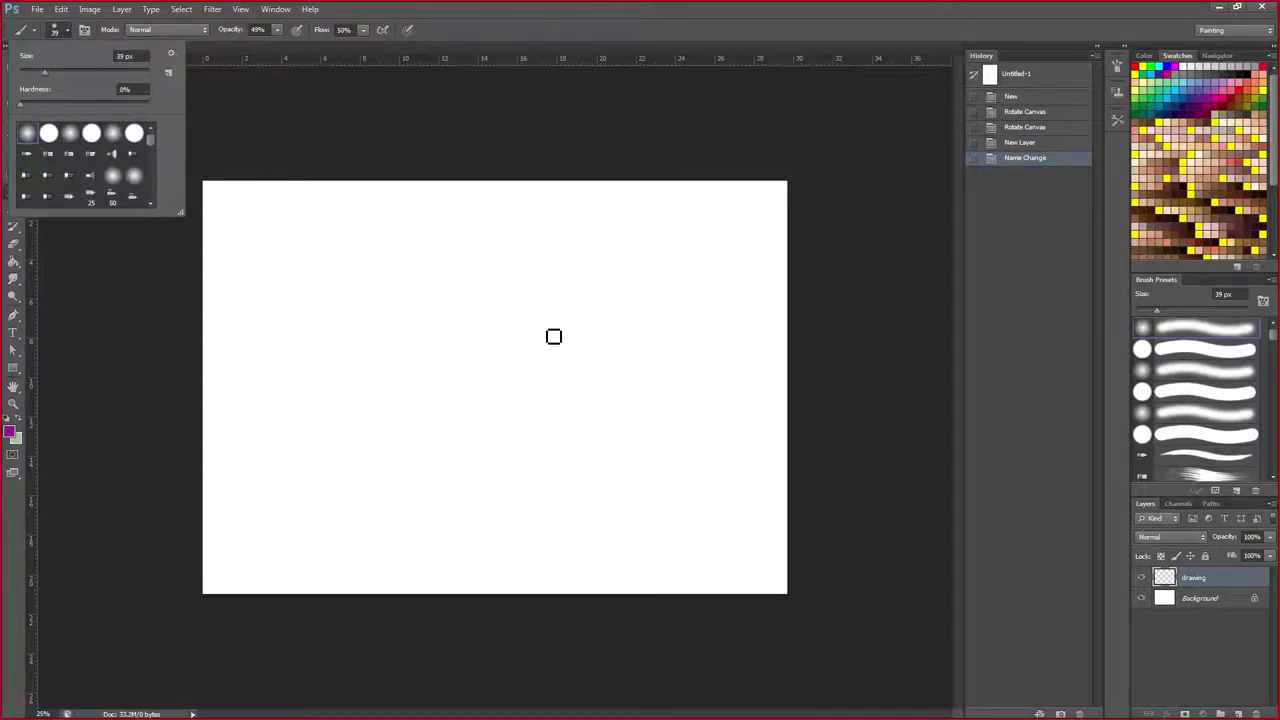
click(471, 296)
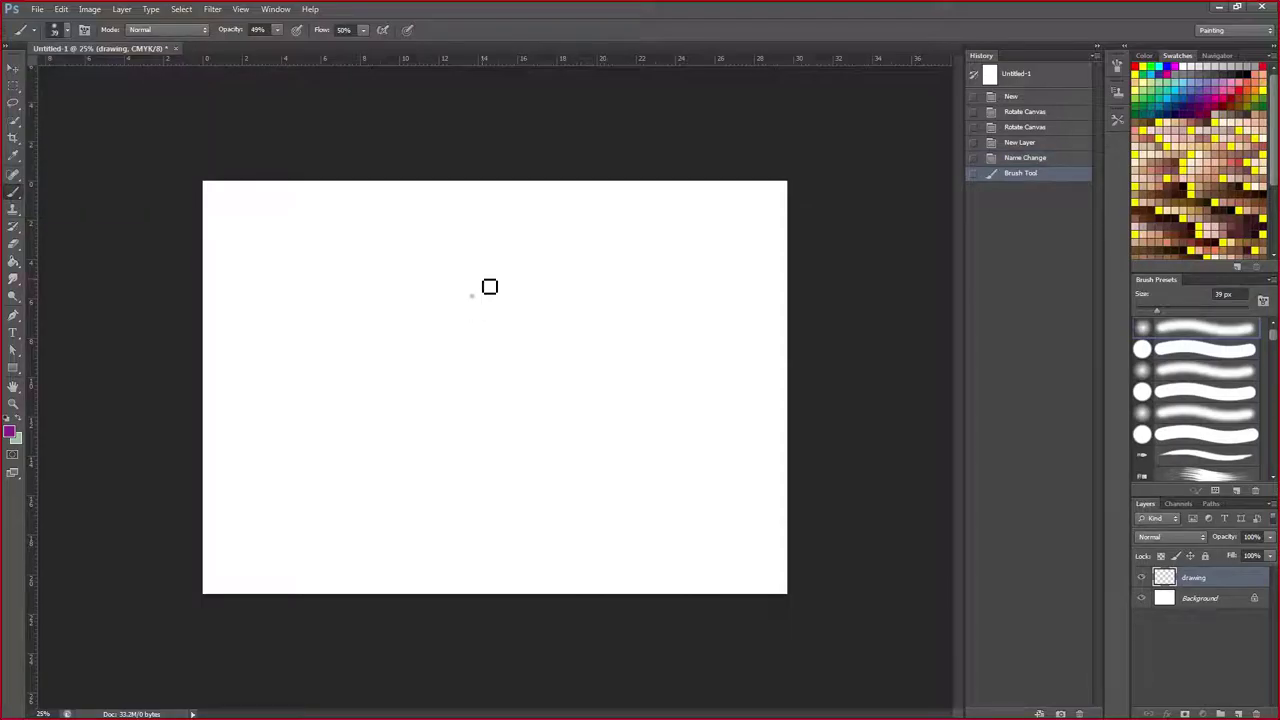
click(1249, 71)
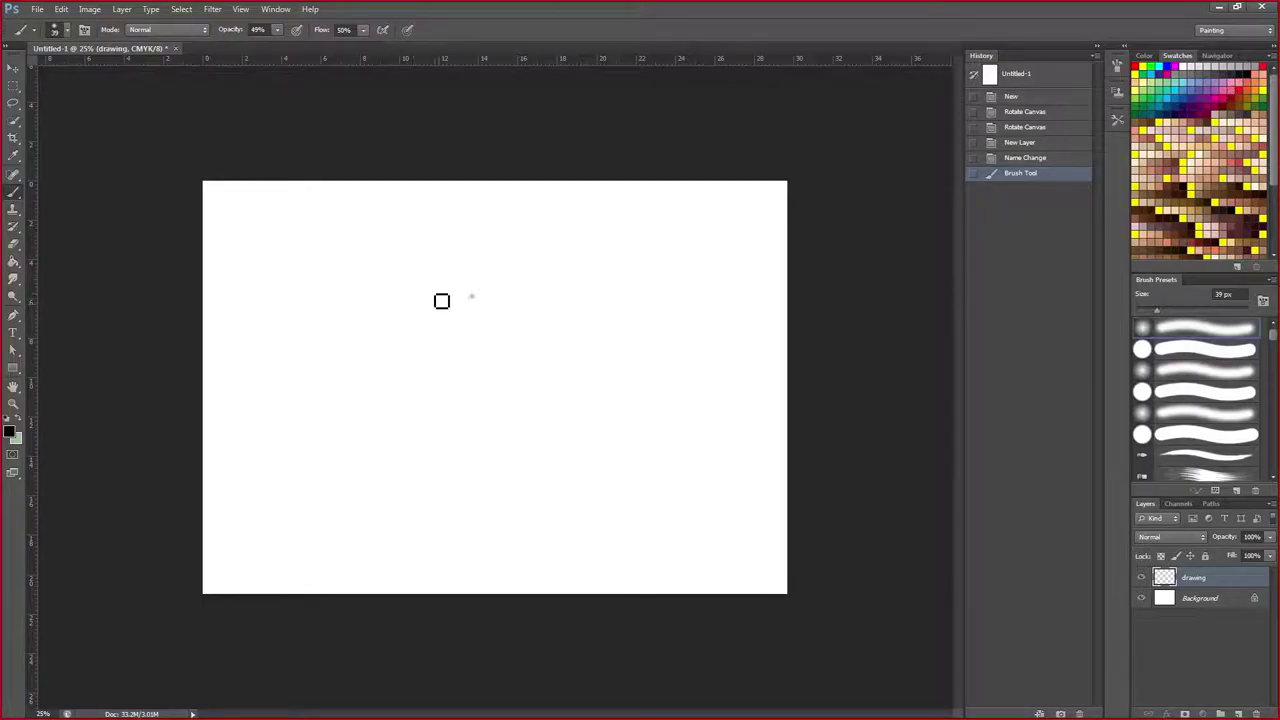
mouse_move(447, 247)
mouse_down()
mouse_move(443, 287)
mouse_move(448, 258)
mouse_move(444, 303)
mouse_move(455, 289)
mouse_move(443, 274)
mouse_move(441, 313)
mouse_move(469, 317)
mouse_move(477, 338)
mouse_move(507, 324)
mouse_move(501, 298)
mouse_move(503, 316)
mouse_move(488, 305)
mouse_move(520, 269)
mouse_move(443, 257)
mouse_move(487, 235)
mouse_move(517, 243)
mouse_move(509, 257)
mouse_move(517, 237)
mouse_move(507, 265)
mouse_move(520, 280)
mouse_move(507, 252)
mouse_up()
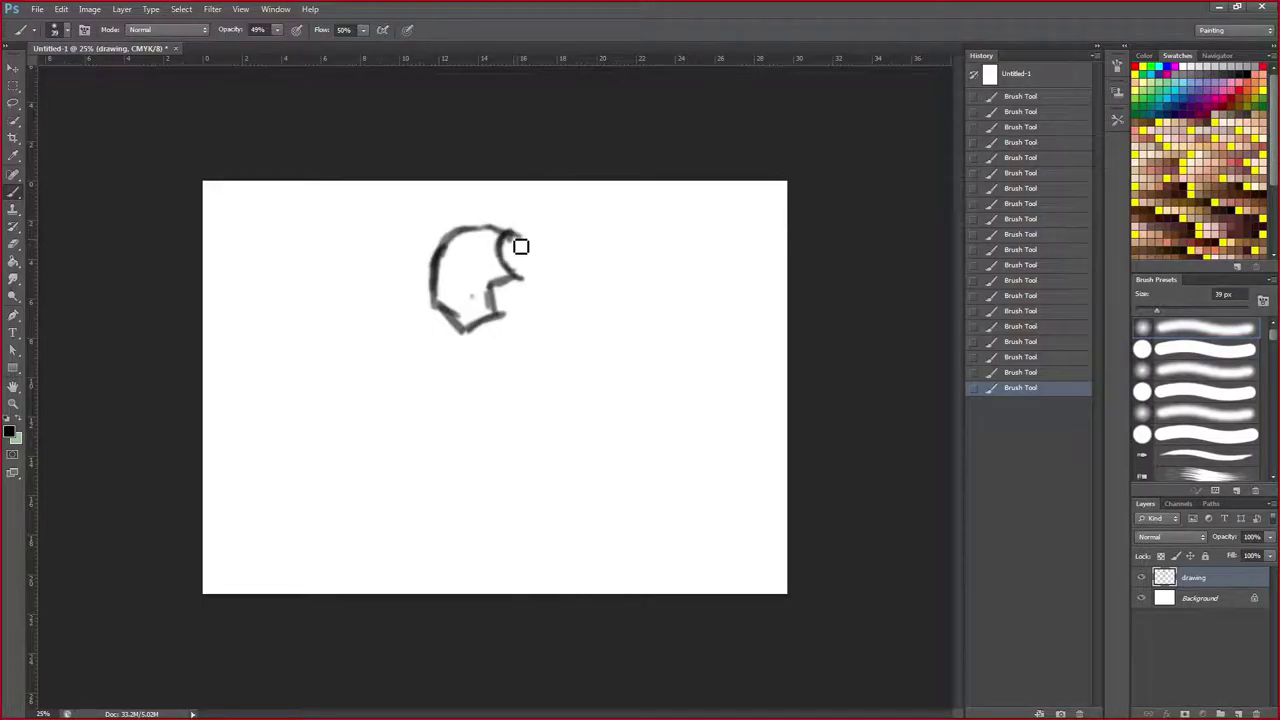
mouse_move(517, 249)
mouse_down()
mouse_move(532, 284)
mouse_move(520, 246)
mouse_move(543, 239)
mouse_move(562, 191)
mouse_move(562, 240)
mouse_move(565, 229)
mouse_move(531, 283)
mouse_move(557, 252)
mouse_move(568, 186)
mouse_move(550, 210)
mouse_move(570, 208)
mouse_move(547, 227)
mouse_up()
mouse_move(447, 229)
mouse_down()
mouse_move(418, 237)
mouse_move(440, 245)
mouse_move(406, 231)
mouse_move(450, 249)
mouse_move(391, 213)
mouse_move(383, 191)
mouse_move(397, 220)
mouse_move(383, 203)
mouse_move(385, 232)
mouse_move(423, 277)
mouse_move(437, 280)
mouse_move(382, 224)
mouse_move(386, 195)
mouse_up()
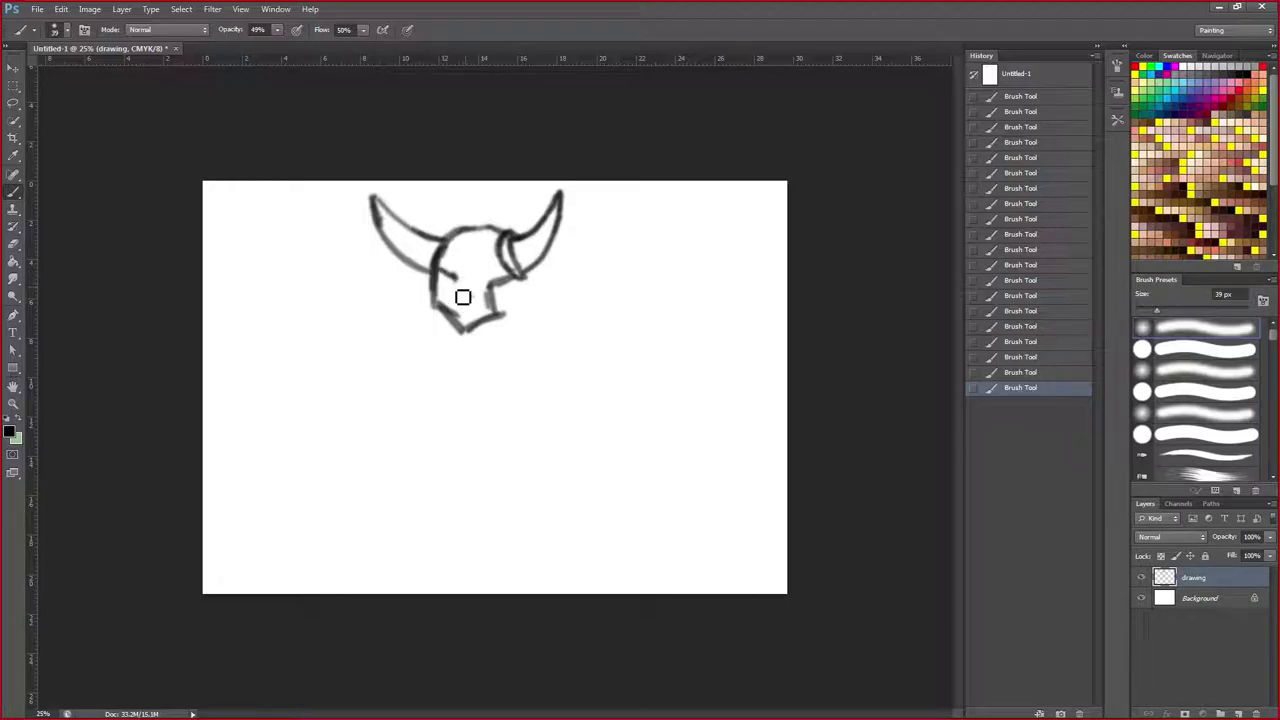
Draw the angular notch on the helmet's left edge and the side panel with a round bolt under the right horn.
drag(456, 278, 445, 307)
drag(510, 291, 508, 293)
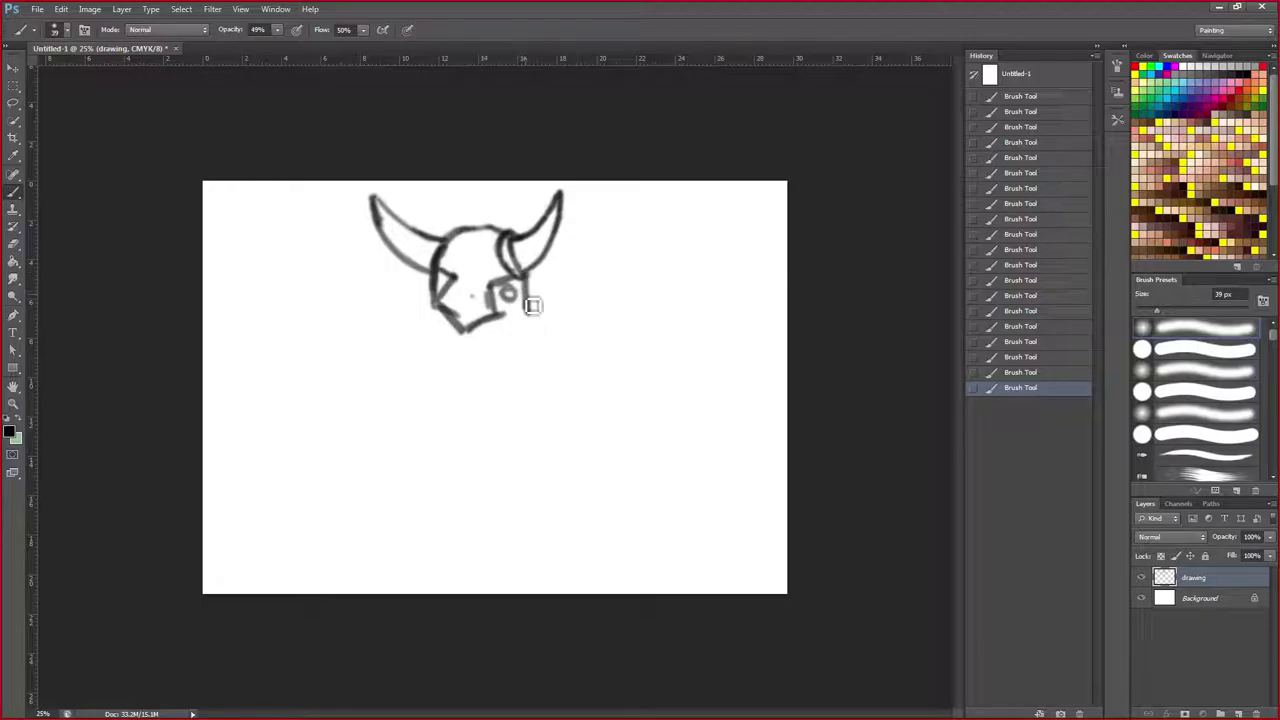
drag(530, 328, 537, 283)
drag(510, 298, 508, 277)
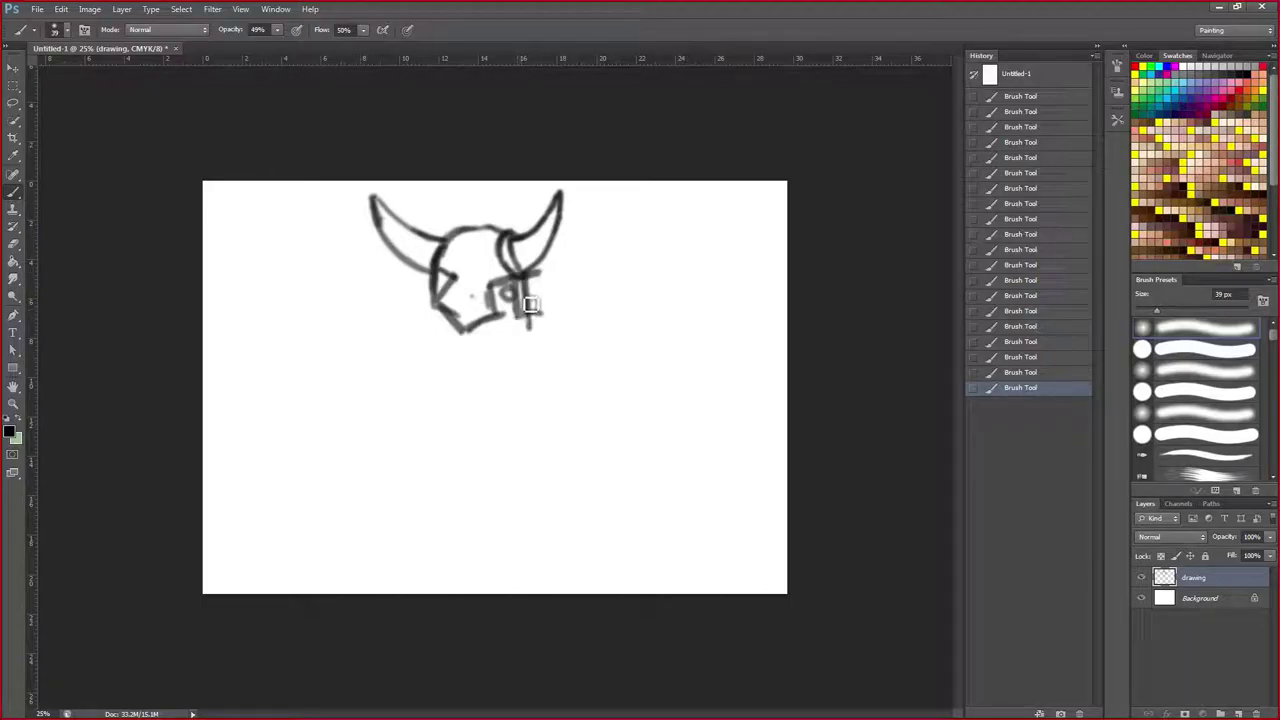
Draw a thick curved collar under the helmet and a small rounded armour piece beside its left edge.
mouse_move(538, 314)
mouse_down()
mouse_move(492, 319)
mouse_move(506, 329)
mouse_move(491, 334)
mouse_move(528, 316)
mouse_move(456, 360)
mouse_move(488, 330)
mouse_move(464, 349)
mouse_move(541, 315)
mouse_move(465, 357)
mouse_up()
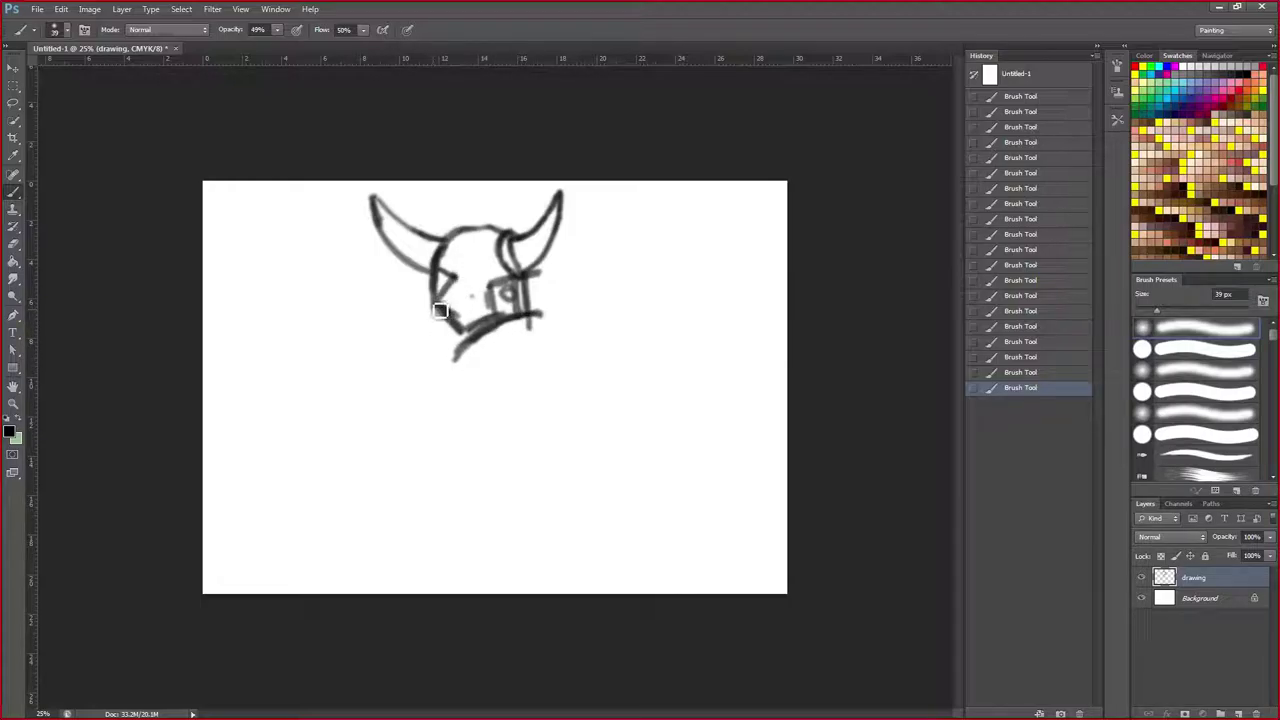
mouse_move(436, 304)
mouse_down()
mouse_move(422, 319)
mouse_move(434, 345)
mouse_up()
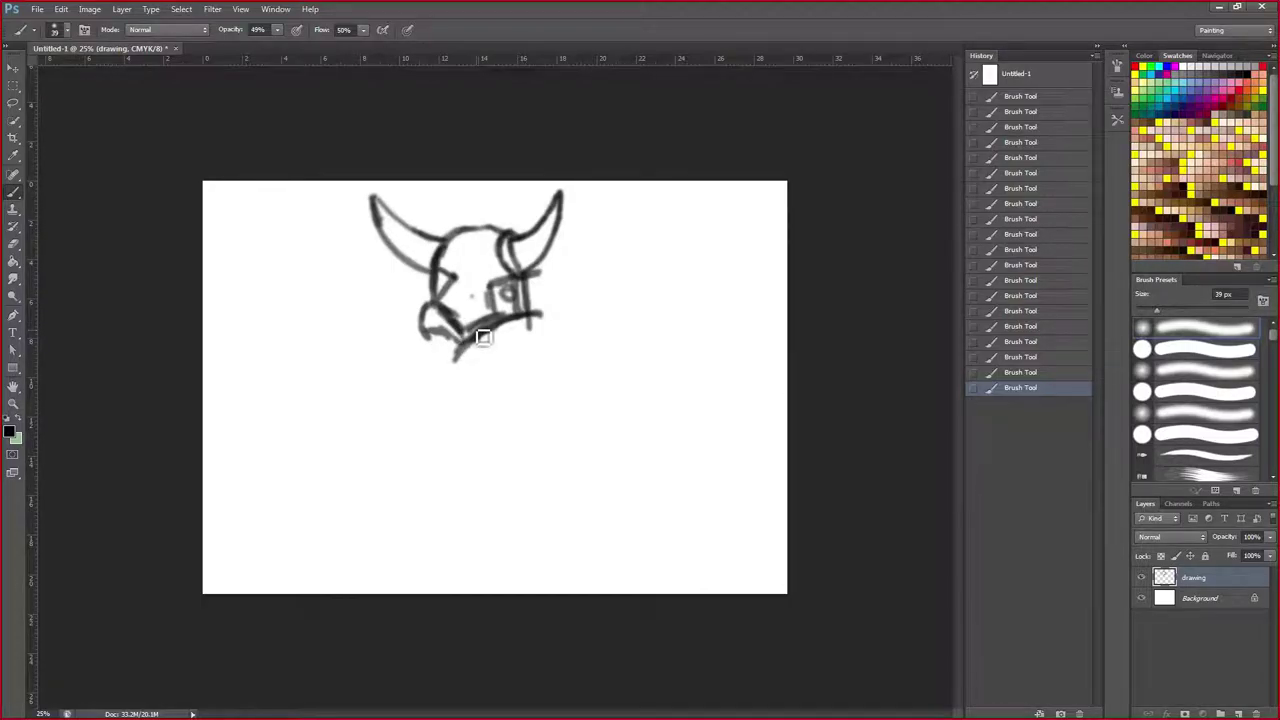
mouse_move(474, 344)
mouse_down()
mouse_move(544, 323)
mouse_move(474, 348)
mouse_up()
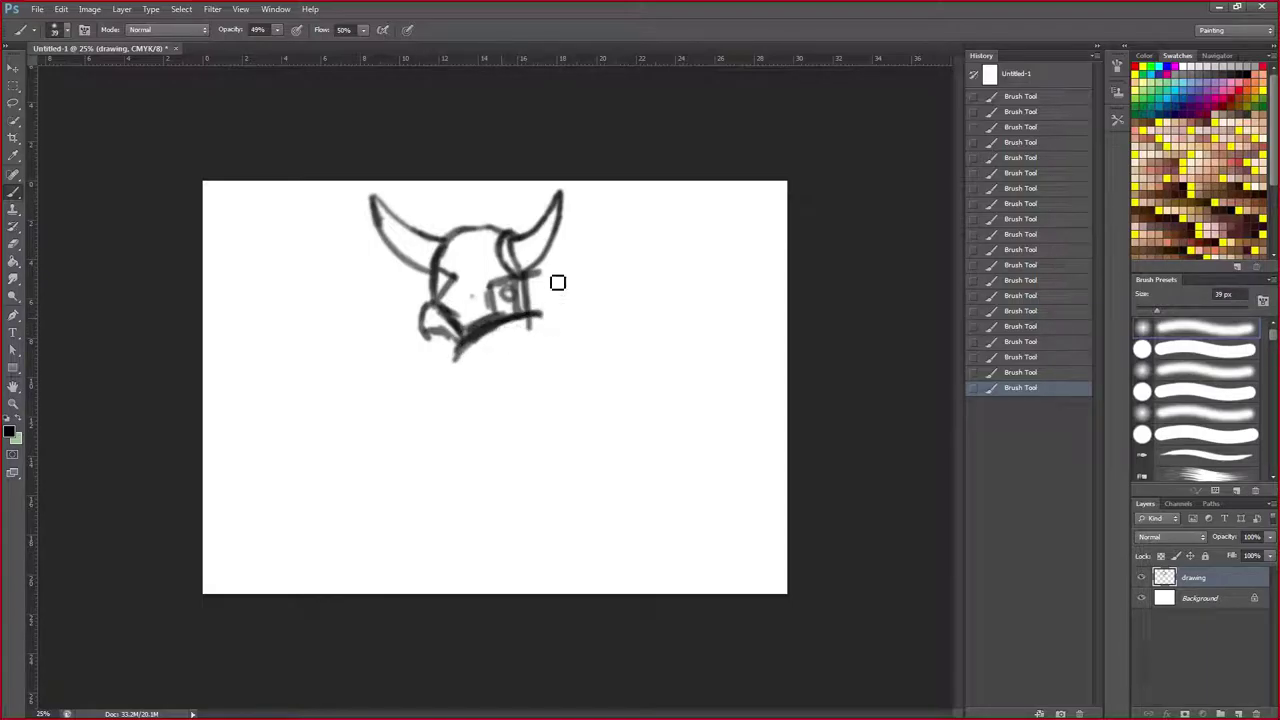
Sketch the diagonal sword blade right of the helmet, with parallel edges and an angled tip, and strengthen its lines.
mouse_move(554, 322)
mouse_down()
mouse_move(543, 326)
mouse_move(563, 314)
mouse_move(526, 337)
mouse_move(566, 313)
mouse_move(522, 353)
mouse_move(561, 310)
mouse_move(530, 338)
mouse_up()
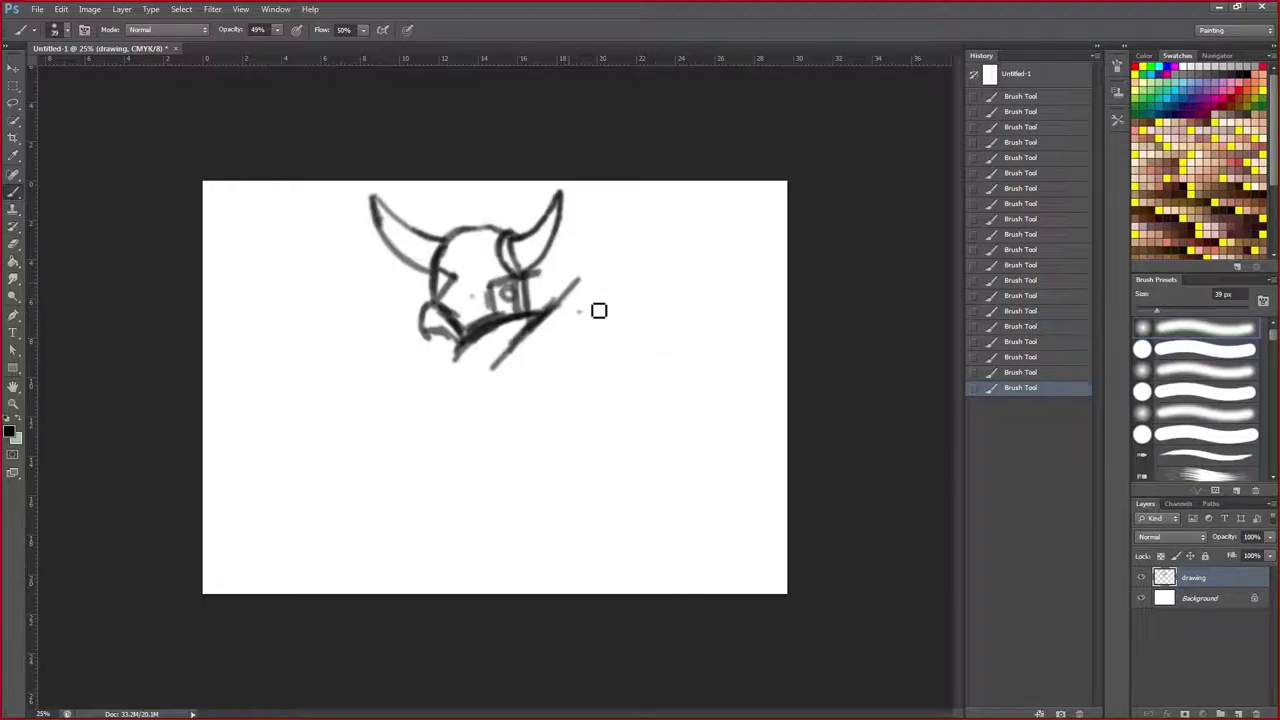
drag(603, 288, 512, 384)
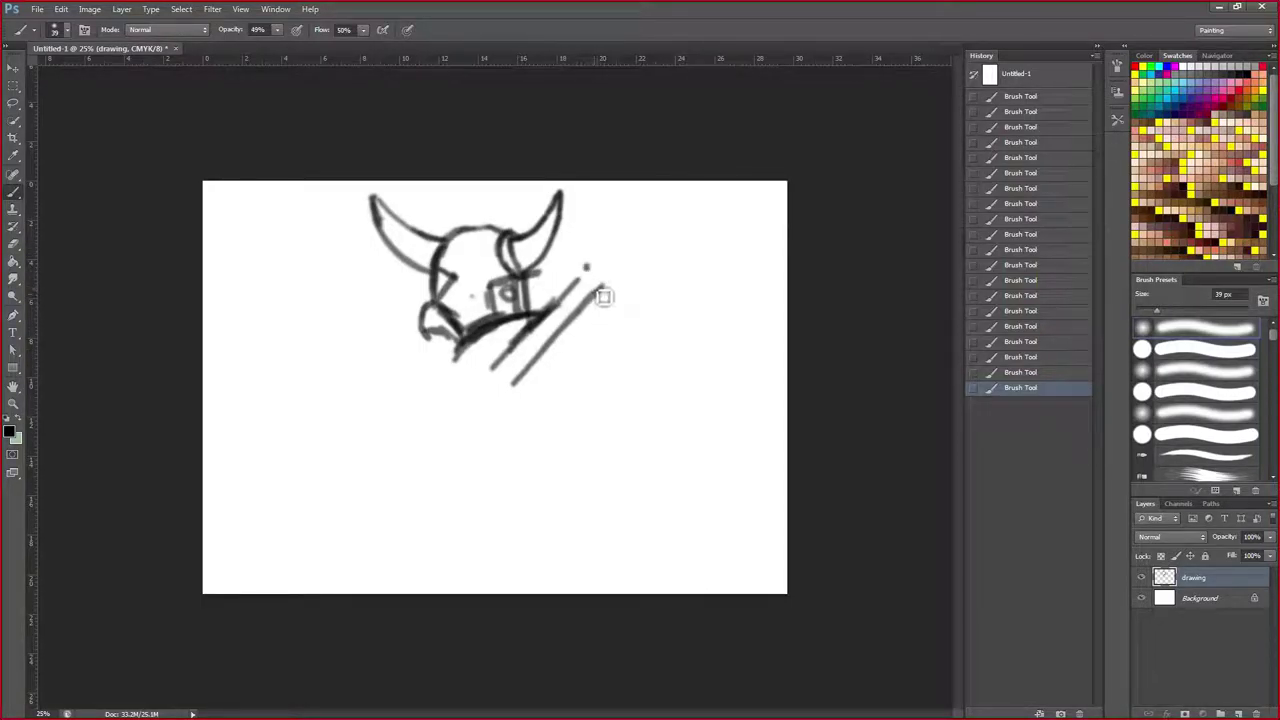
drag(619, 268, 613, 274)
mouse_move(551, 341)
mouse_down()
mouse_move(644, 246)
mouse_move(653, 277)
mouse_move(645, 288)
mouse_move(644, 272)
mouse_move(626, 319)
mouse_move(653, 280)
mouse_move(606, 343)
mouse_up()
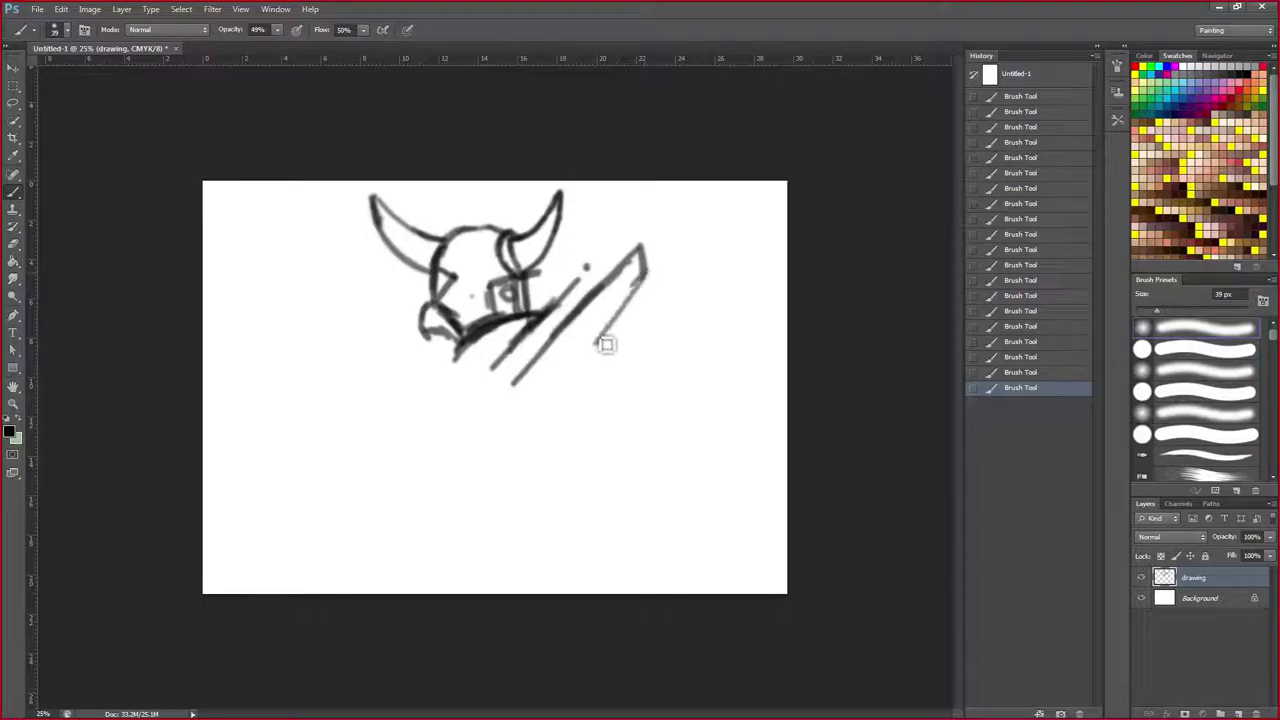
mouse_move(654, 280)
mouse_down()
mouse_move(577, 374)
mouse_move(647, 276)
mouse_move(543, 310)
mouse_up()
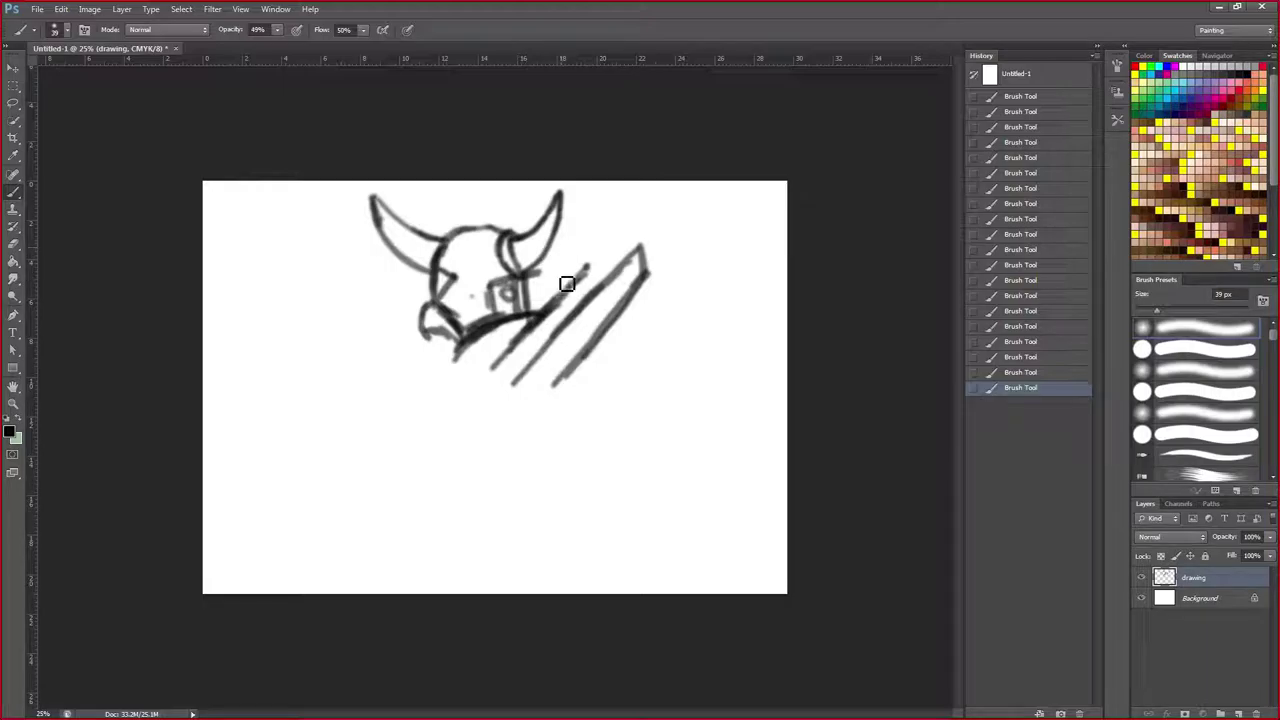
drag(587, 268, 550, 309)
drag(562, 380, 552, 386)
Fill in dark armour strokes between the helmet and the sword blade, and draw a small triangular eye on the helmet.
drag(538, 271, 515, 301)
mouse_move(538, 284)
mouse_down()
mouse_move(592, 267)
mouse_move(566, 289)
mouse_move(610, 270)
mouse_up()
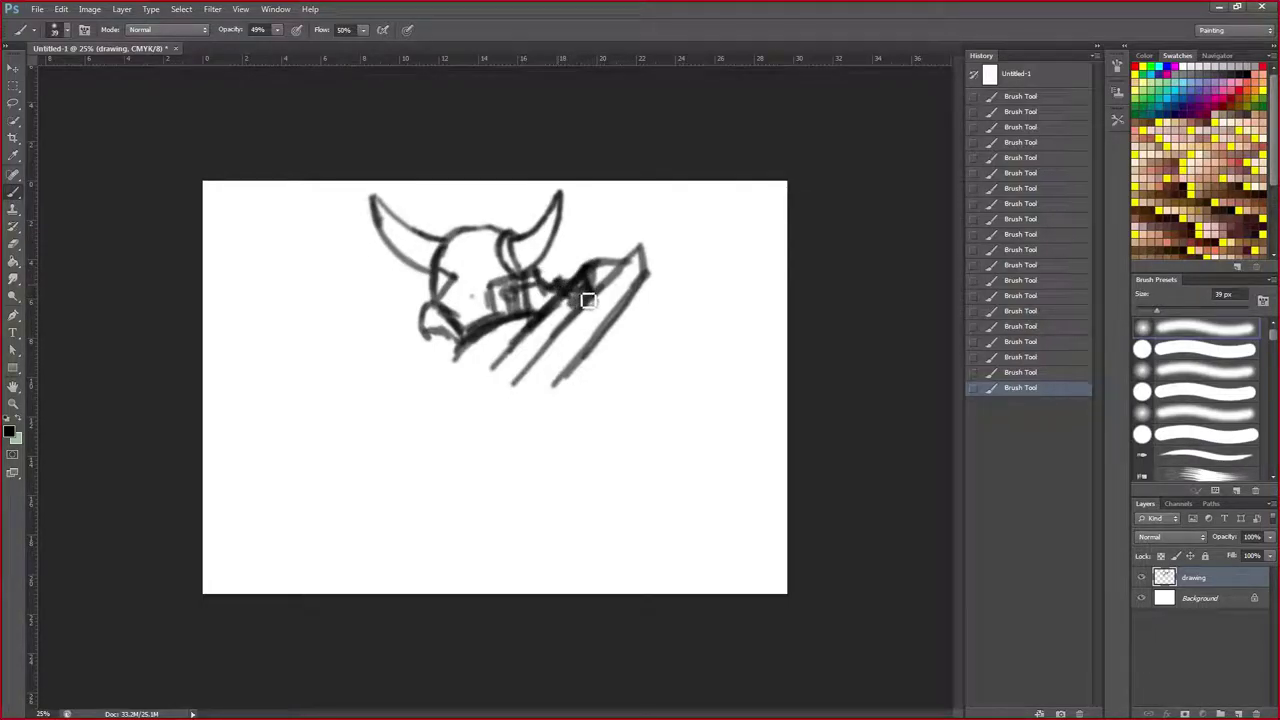
mouse_move(591, 277)
mouse_down()
mouse_move(629, 269)
mouse_move(604, 282)
mouse_move(592, 322)
mouse_move(603, 284)
mouse_up()
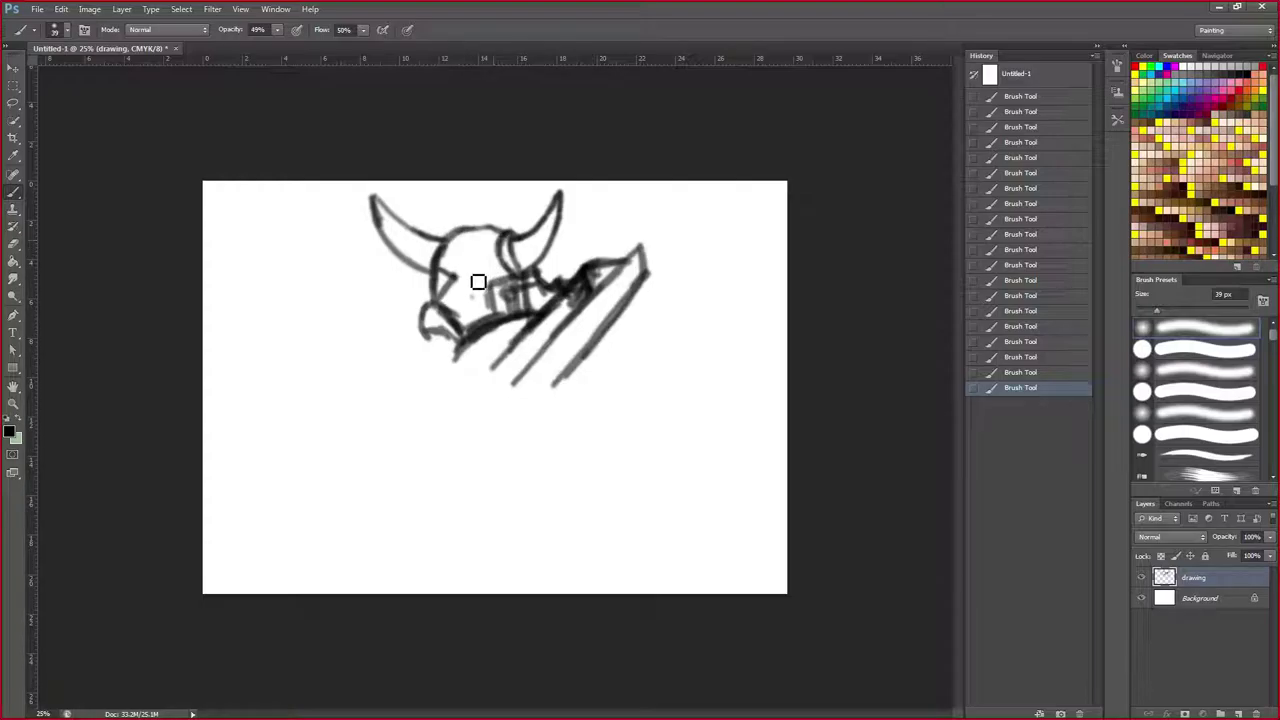
mouse_move(468, 270)
mouse_down()
mouse_move(482, 283)
mouse_move(486, 267)
mouse_up()
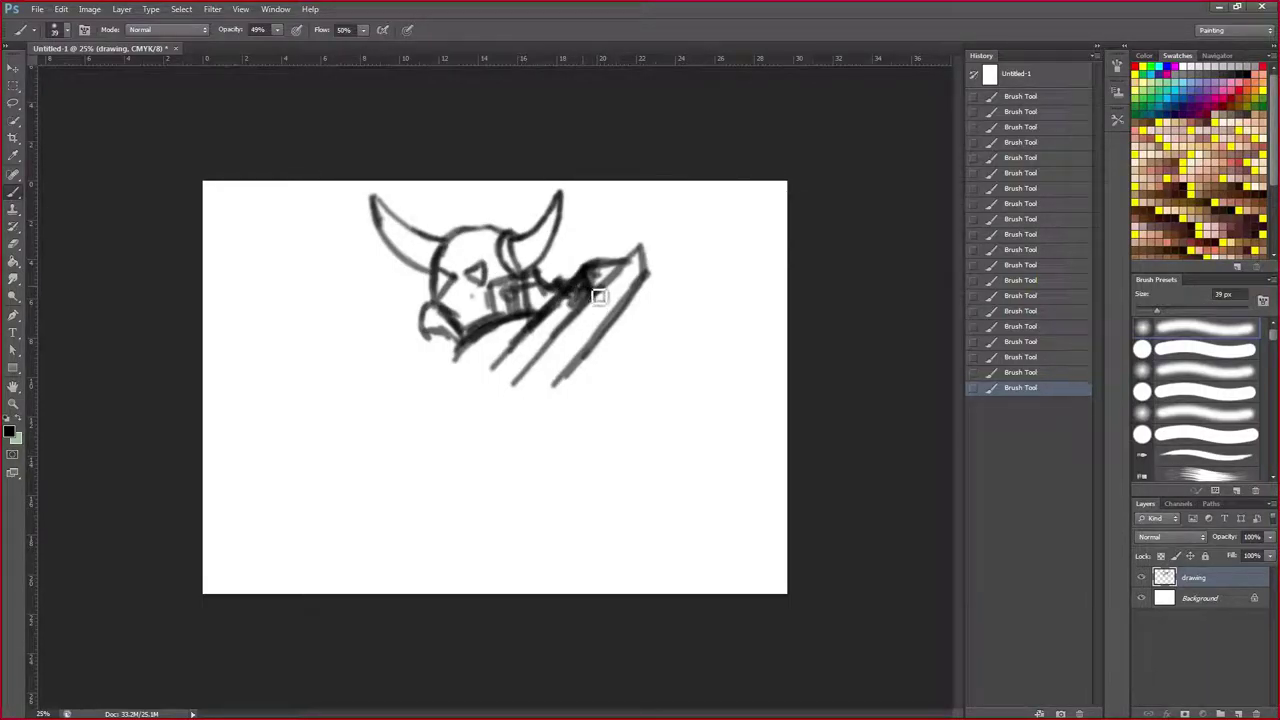
Extend both long edges of the sword blade down toward the hilt.
drag(599, 295, 581, 317)
drag(488, 412, 580, 323)
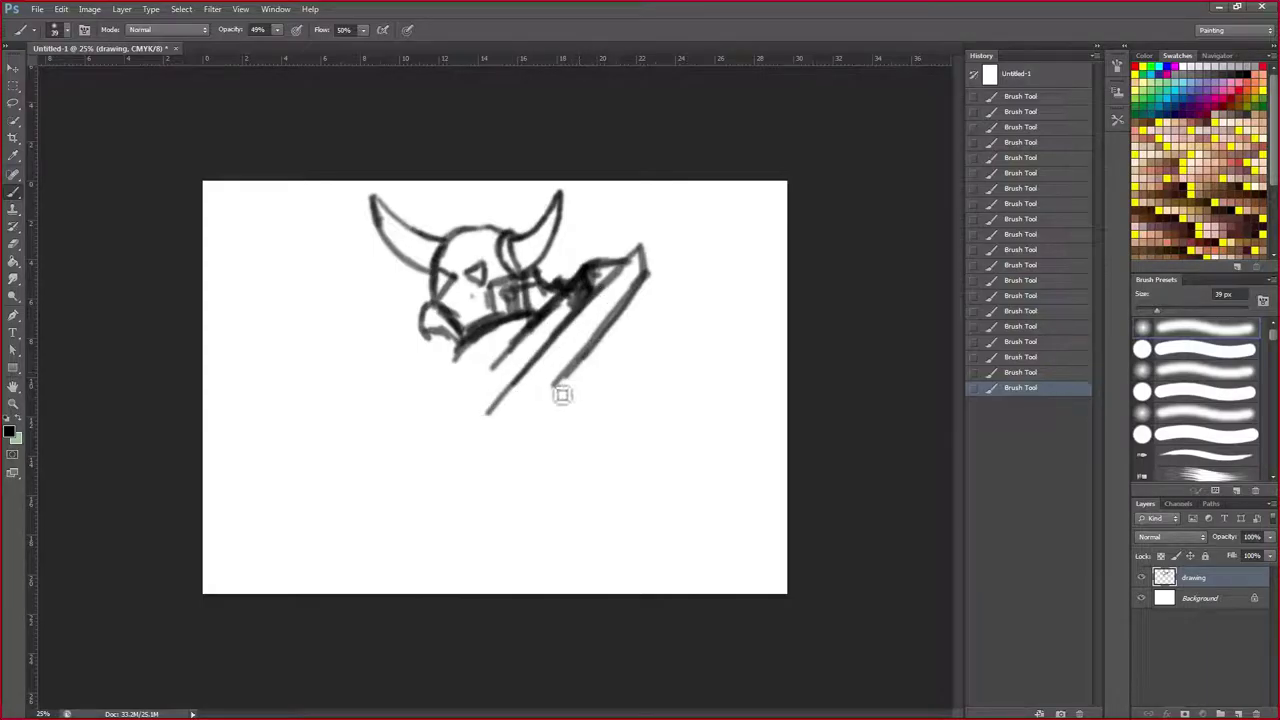
drag(563, 397, 513, 432)
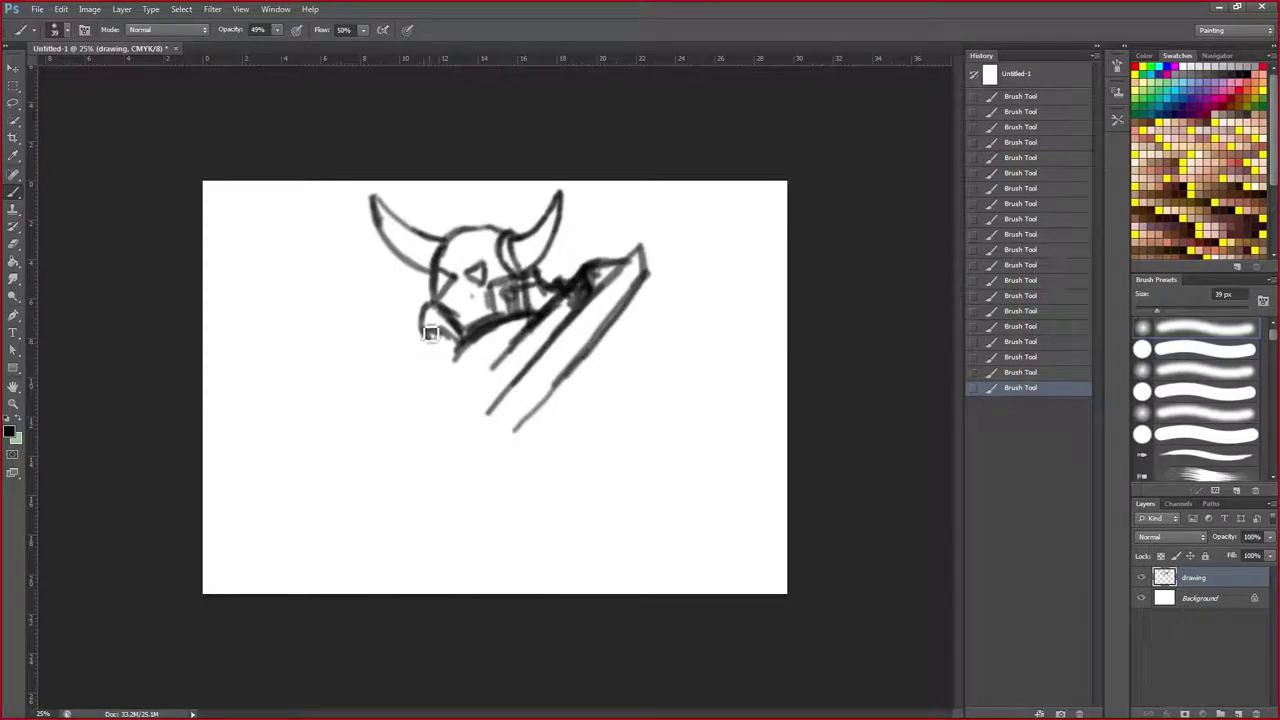
Sketch the rounded left shoulder with the forearm and fist below it, and the outline of the large round belly.
mouse_move(424, 330)
mouse_down()
mouse_move(376, 399)
mouse_move(383, 367)
mouse_move(368, 426)
mouse_up()
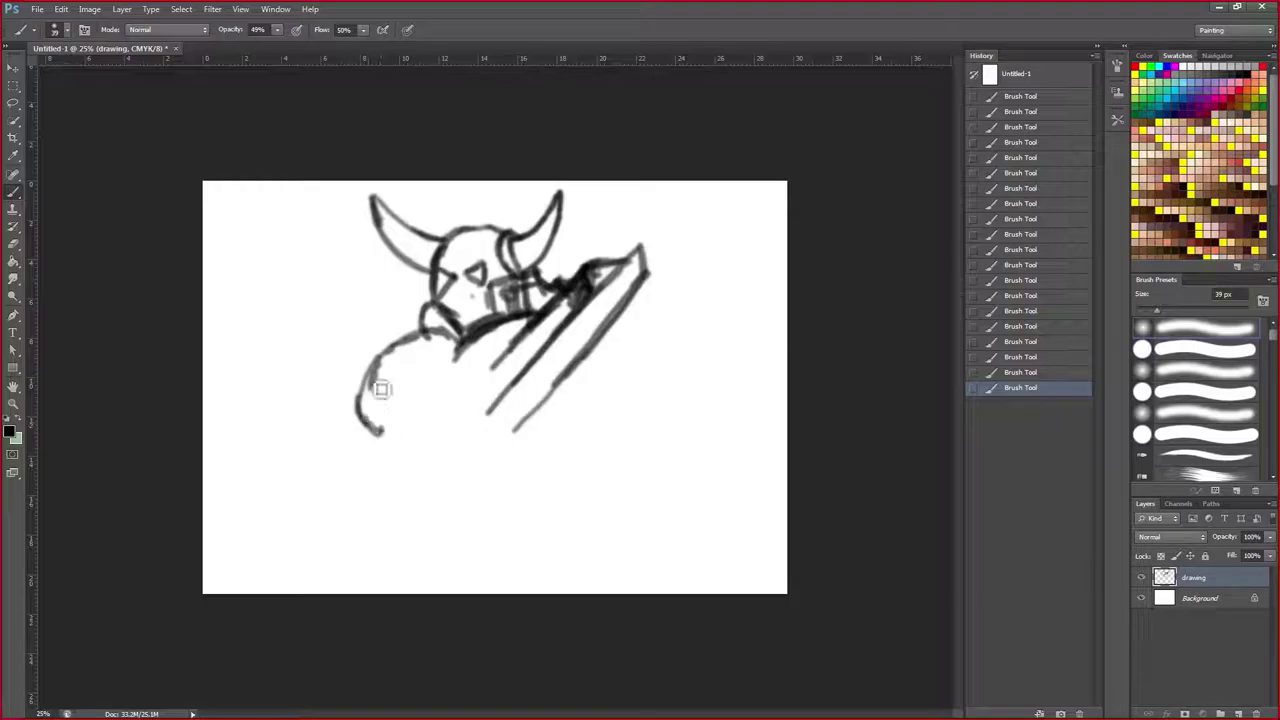
drag(371, 426, 403, 438)
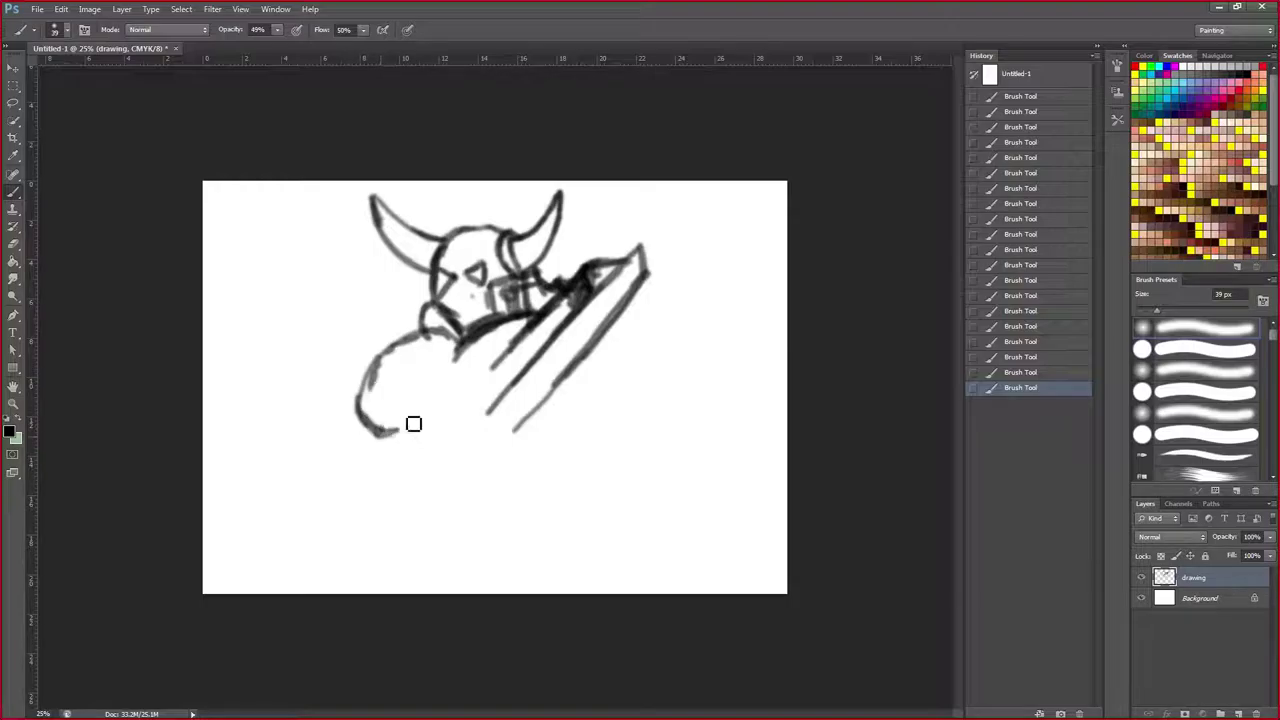
mouse_move(417, 389)
mouse_down()
mouse_move(404, 430)
mouse_move(414, 400)
mouse_move(449, 411)
mouse_move(437, 460)
mouse_move(406, 449)
mouse_up()
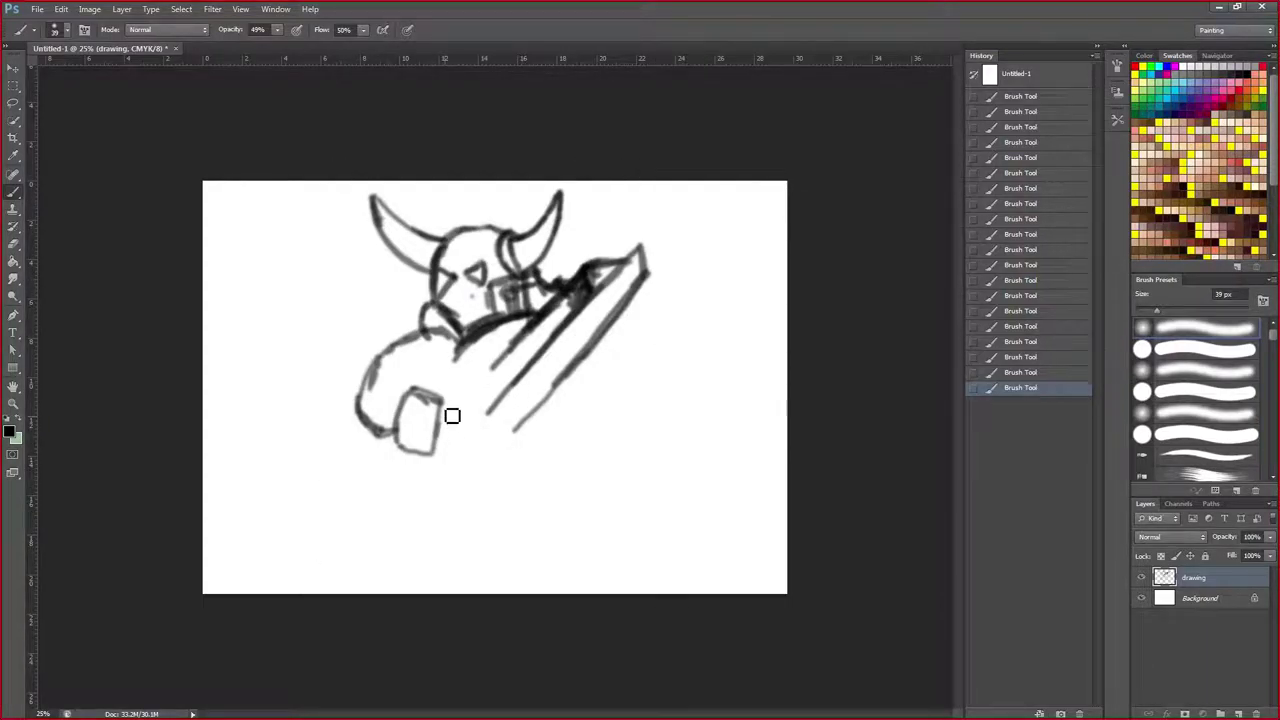
drag(422, 398, 451, 400)
mouse_move(437, 443)
mouse_down()
mouse_move(472, 424)
mouse_move(462, 415)
mouse_move(513, 468)
mouse_move(467, 501)
mouse_move(443, 478)
mouse_move(477, 437)
mouse_move(507, 448)
mouse_move(471, 426)
mouse_move(507, 450)
mouse_move(483, 484)
mouse_up()
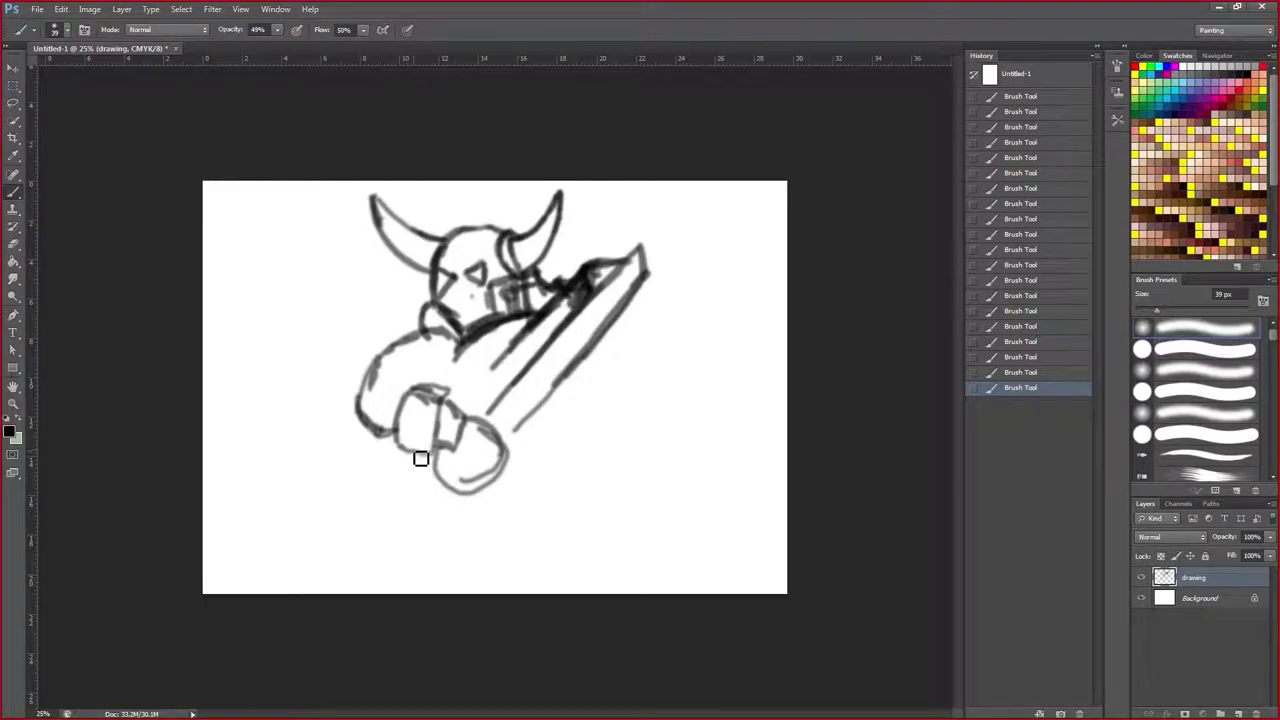
mouse_move(411, 452)
mouse_down()
mouse_move(450, 532)
mouse_move(470, 540)
mouse_move(447, 519)
mouse_move(516, 548)
mouse_move(587, 508)
mouse_move(585, 458)
mouse_move(603, 469)
mouse_move(598, 498)
mouse_move(584, 507)
mouse_move(582, 425)
mouse_up()
Scale the whole sketch down to about 67%, place it near the upper middle of the canvas, and apply the transformation.
click(19, 70)
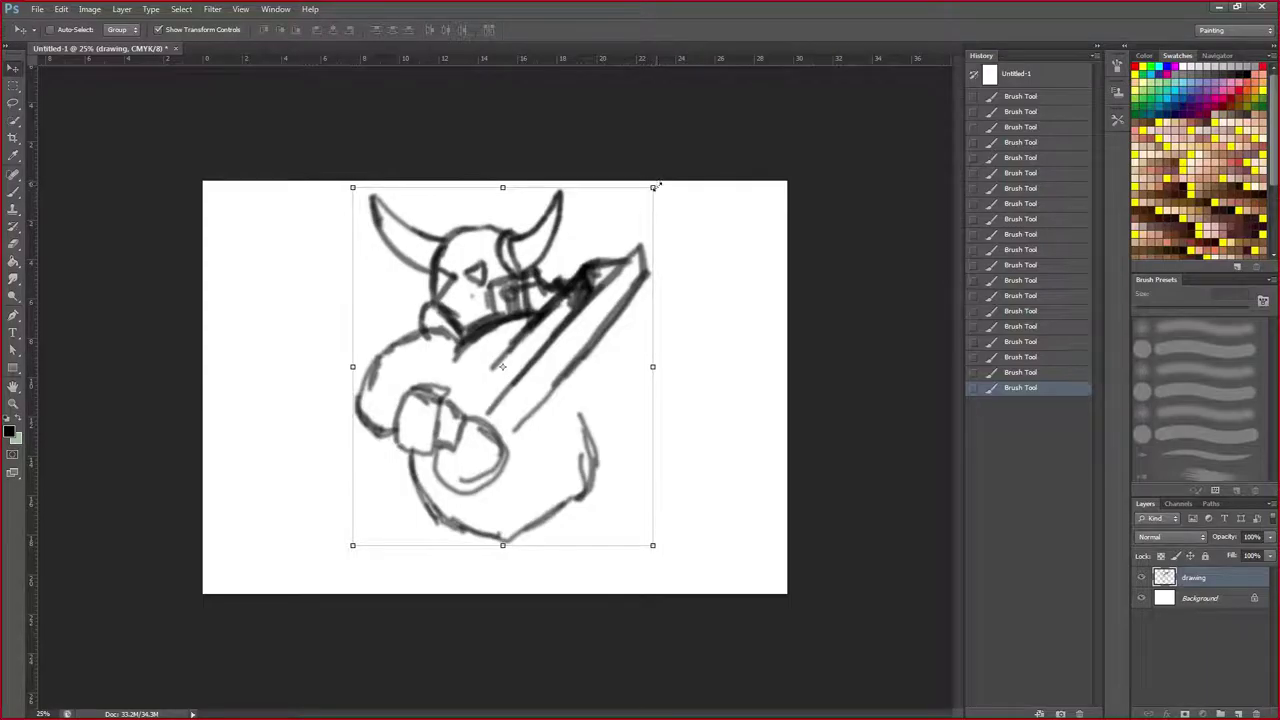
drag(655, 187, 554, 306)
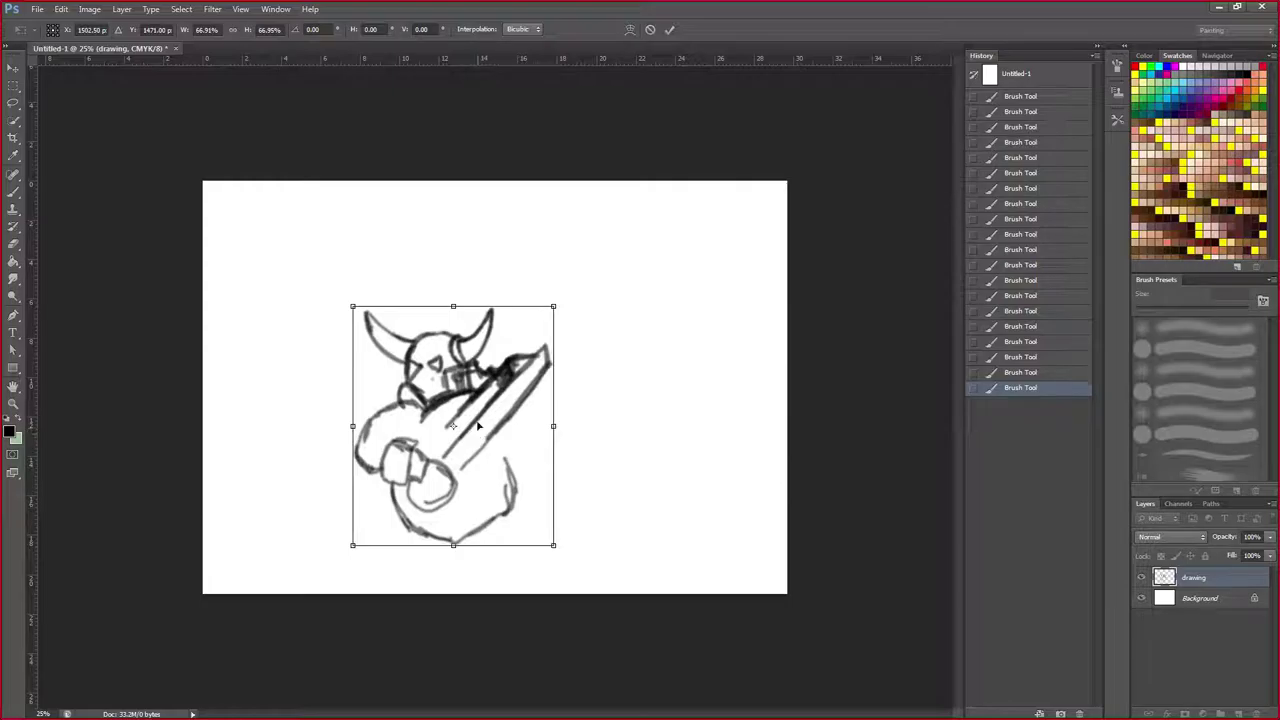
mouse_move(478, 432)
mouse_down()
mouse_move(545, 340)
mouse_move(548, 362)
mouse_up()
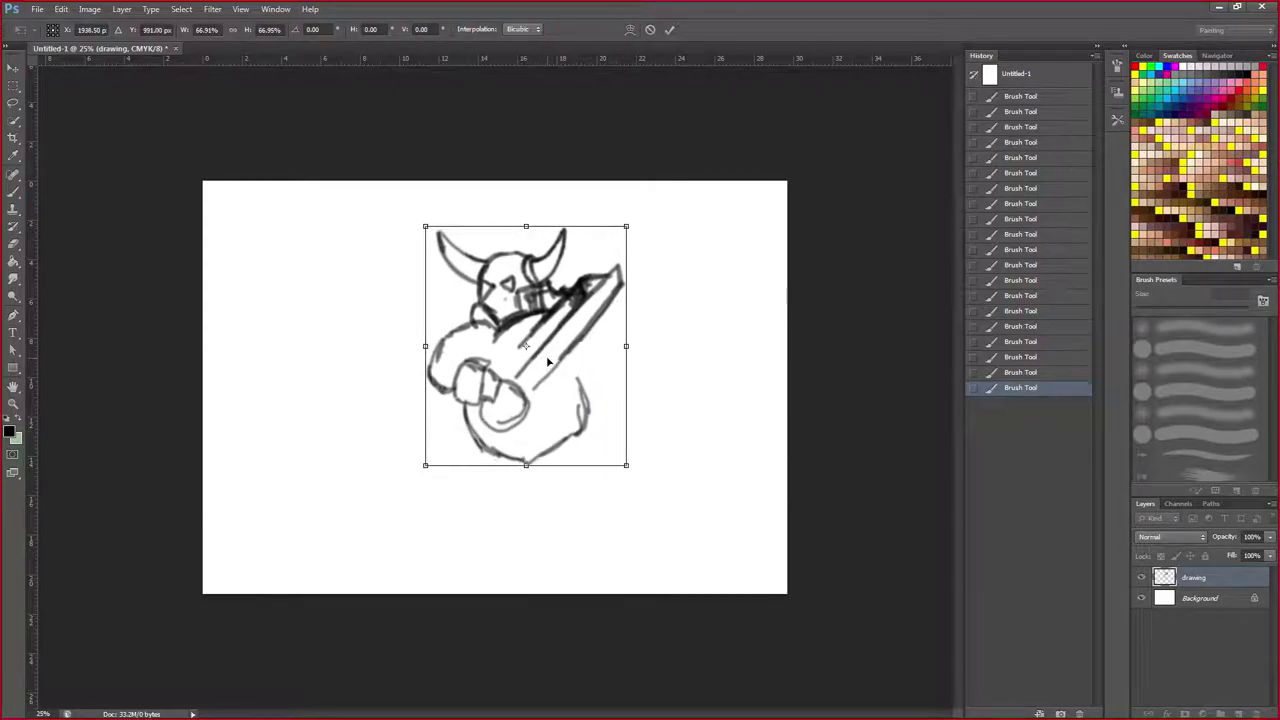
drag(528, 338, 525, 341)
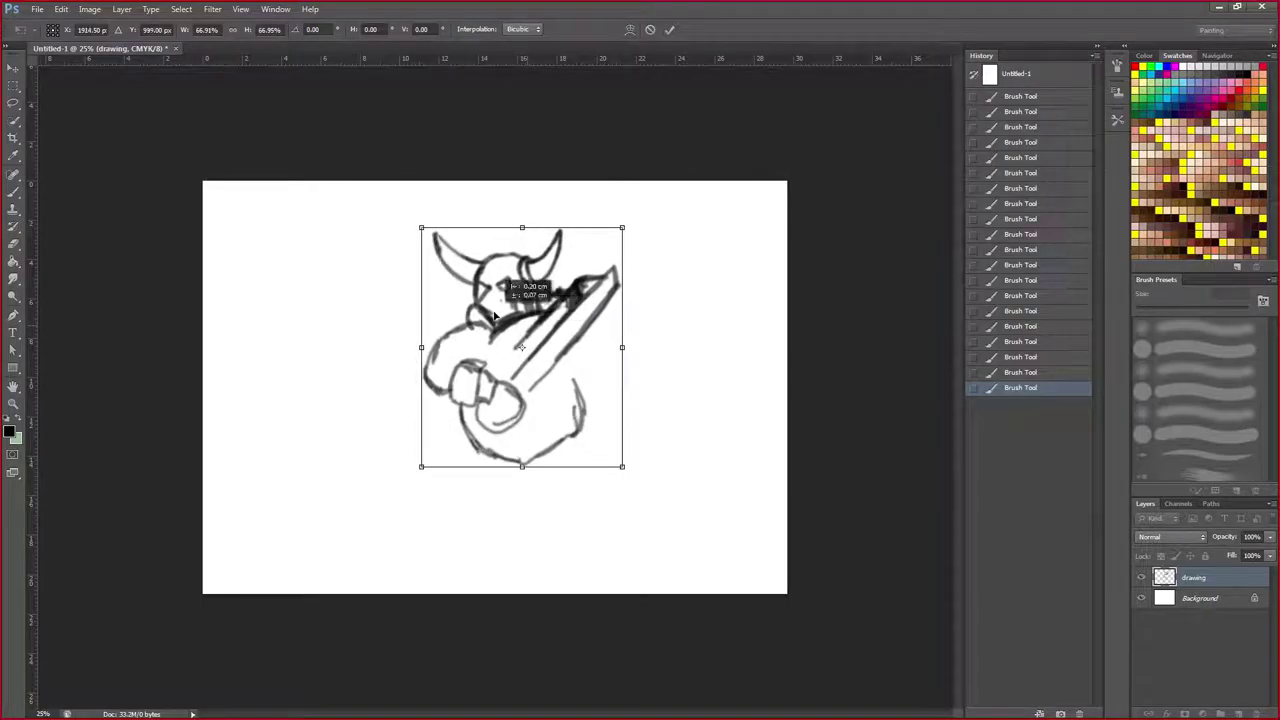
click(15, 197)
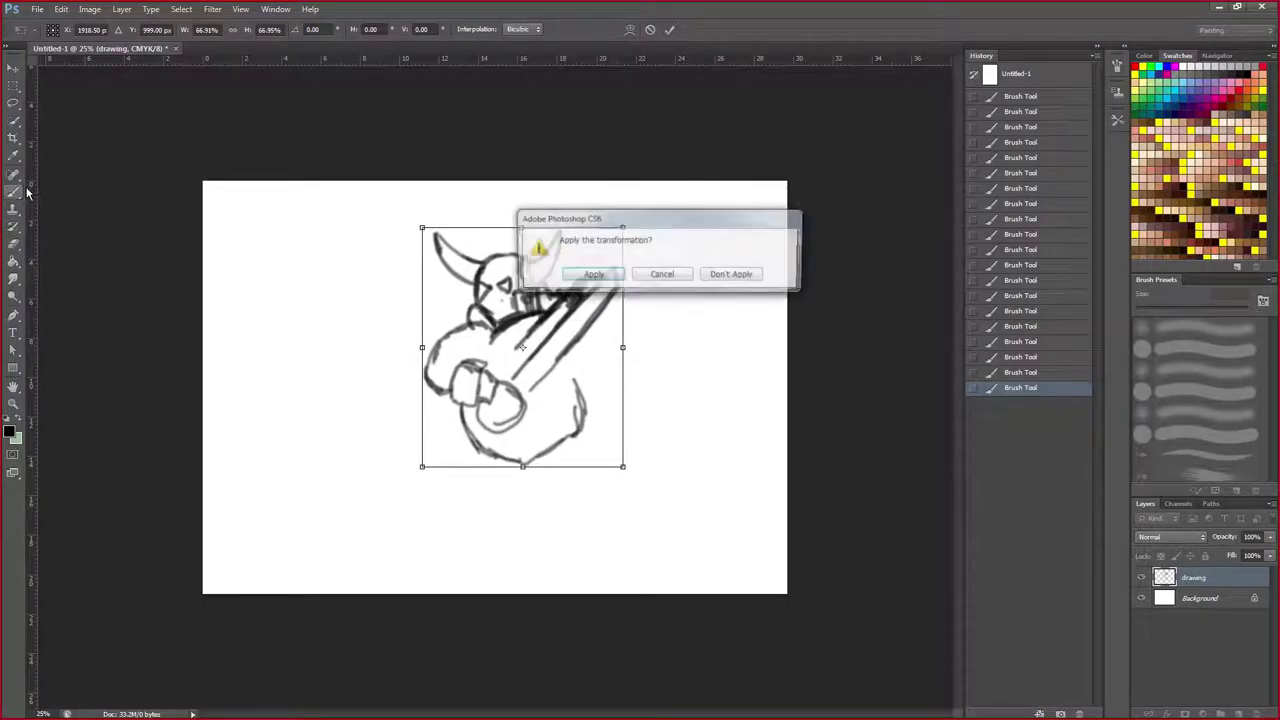
click(595, 272)
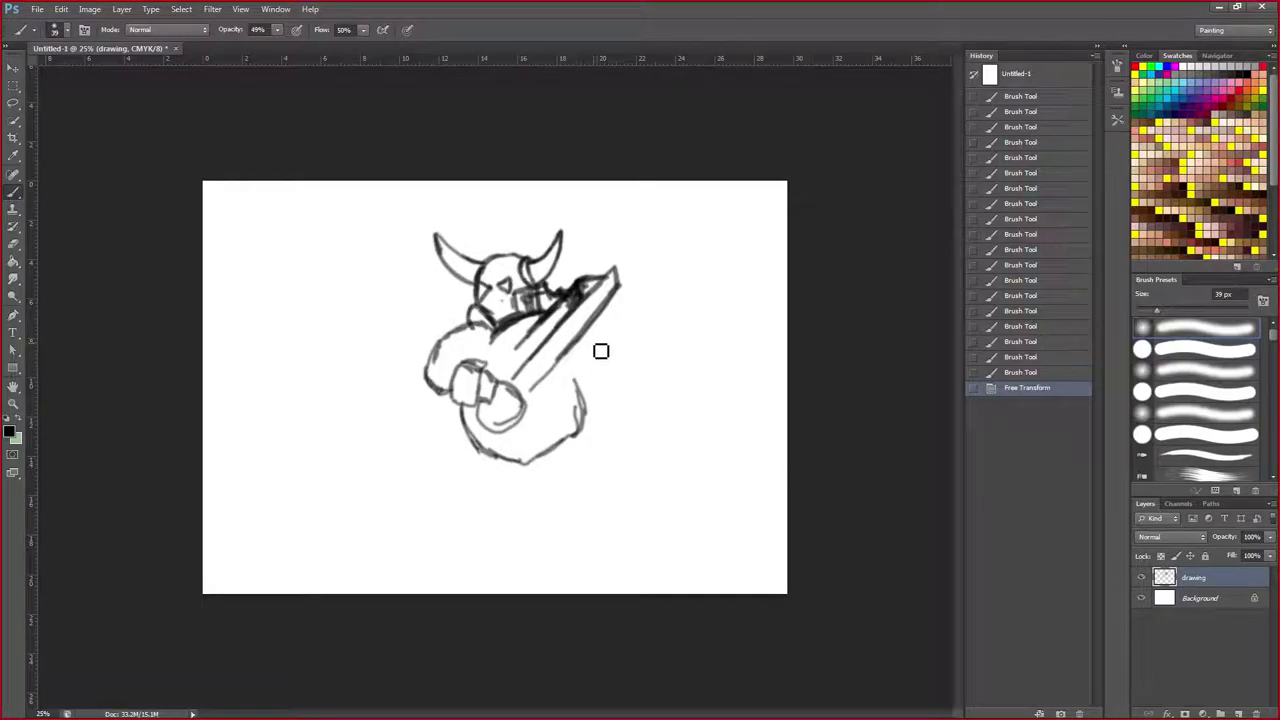
Sketch a small rounded form right of the sword blade, and the hilt with its dark crossing strokes below the fist.
mouse_move(591, 345)
mouse_down()
mouse_move(621, 360)
mouse_move(628, 334)
mouse_move(608, 328)
mouse_move(630, 349)
mouse_move(616, 347)
mouse_up()
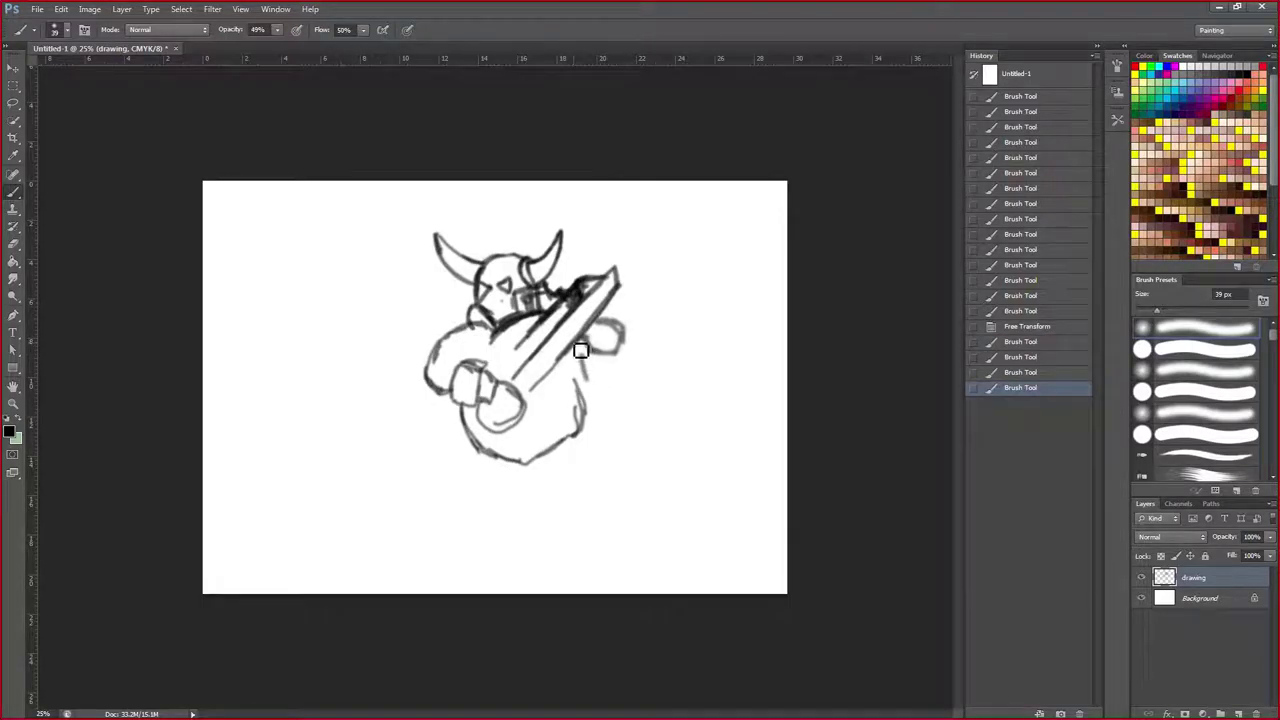
mouse_move(577, 346)
mouse_down()
mouse_move(578, 397)
mouse_move(567, 396)
mouse_move(579, 361)
mouse_move(581, 412)
mouse_move(586, 396)
mouse_move(547, 399)
mouse_move(531, 374)
mouse_move(510, 373)
mouse_move(501, 389)
mouse_move(548, 394)
mouse_move(546, 411)
mouse_move(534, 414)
mouse_move(539, 394)
mouse_move(491, 436)
mouse_up()
drag(479, 416, 474, 432)
drag(473, 430, 482, 438)
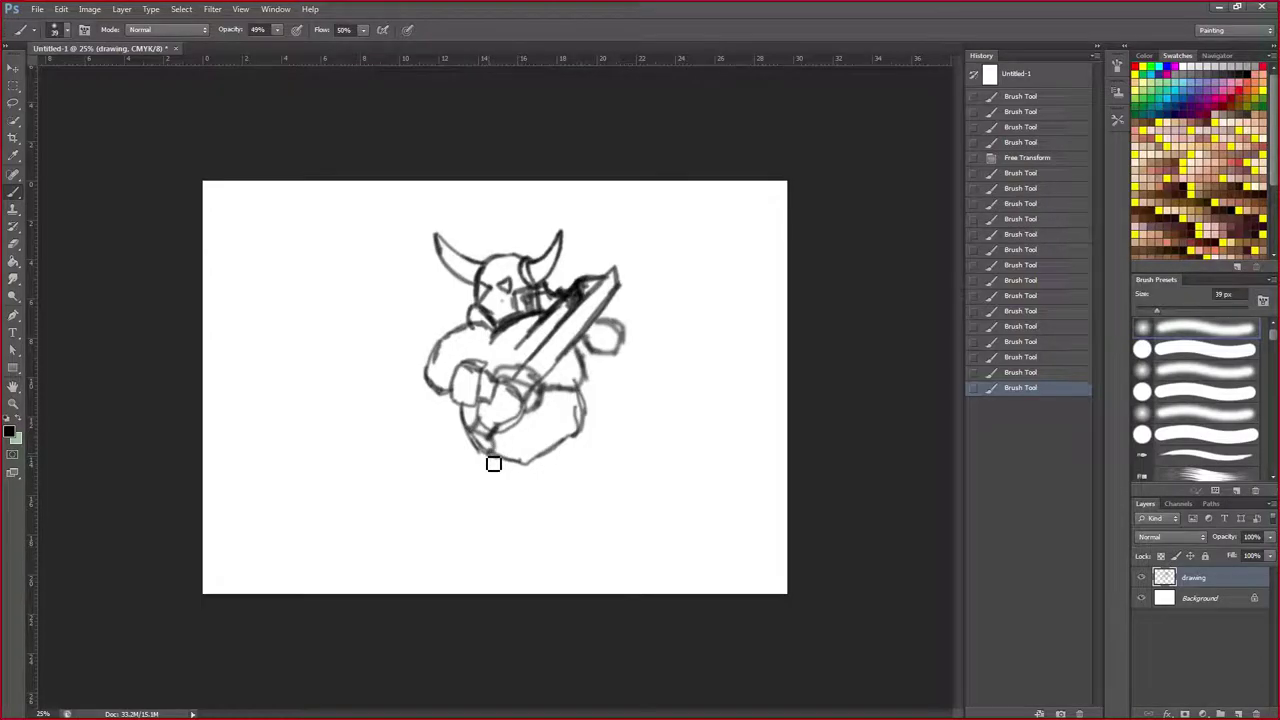
mouse_move(494, 463)
mouse_down()
mouse_move(449, 447)
mouse_move(480, 438)
mouse_move(487, 452)
mouse_move(457, 447)
mouse_move(501, 429)
mouse_move(452, 449)
mouse_move(459, 469)
mouse_move(449, 453)
mouse_move(462, 473)
mouse_move(490, 472)
mouse_move(509, 431)
mouse_move(493, 420)
mouse_move(503, 428)
mouse_move(509, 413)
mouse_move(513, 449)
mouse_up()
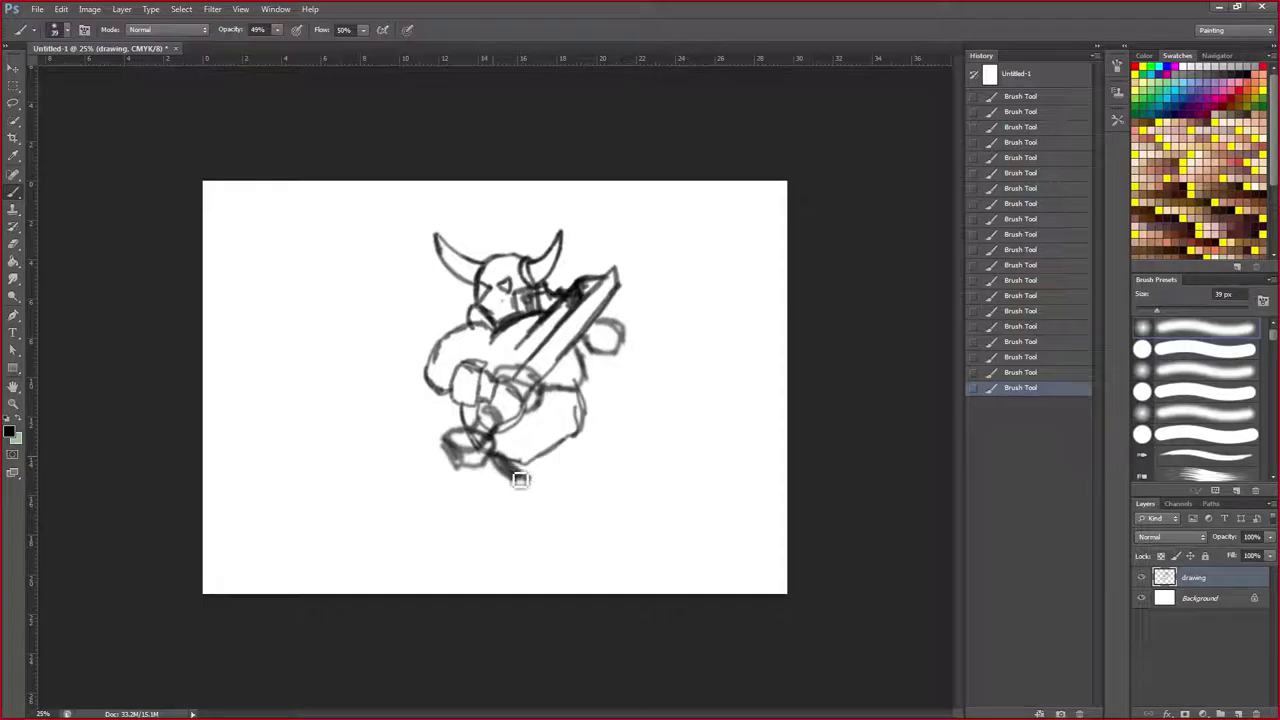
Draw a wider outline around the lower belly, and block in the left thigh and the start of the right hip.
mouse_move(524, 480)
mouse_down()
mouse_move(558, 484)
mouse_move(603, 449)
mouse_move(591, 398)
mouse_move(584, 464)
mouse_move(589, 445)
mouse_up()
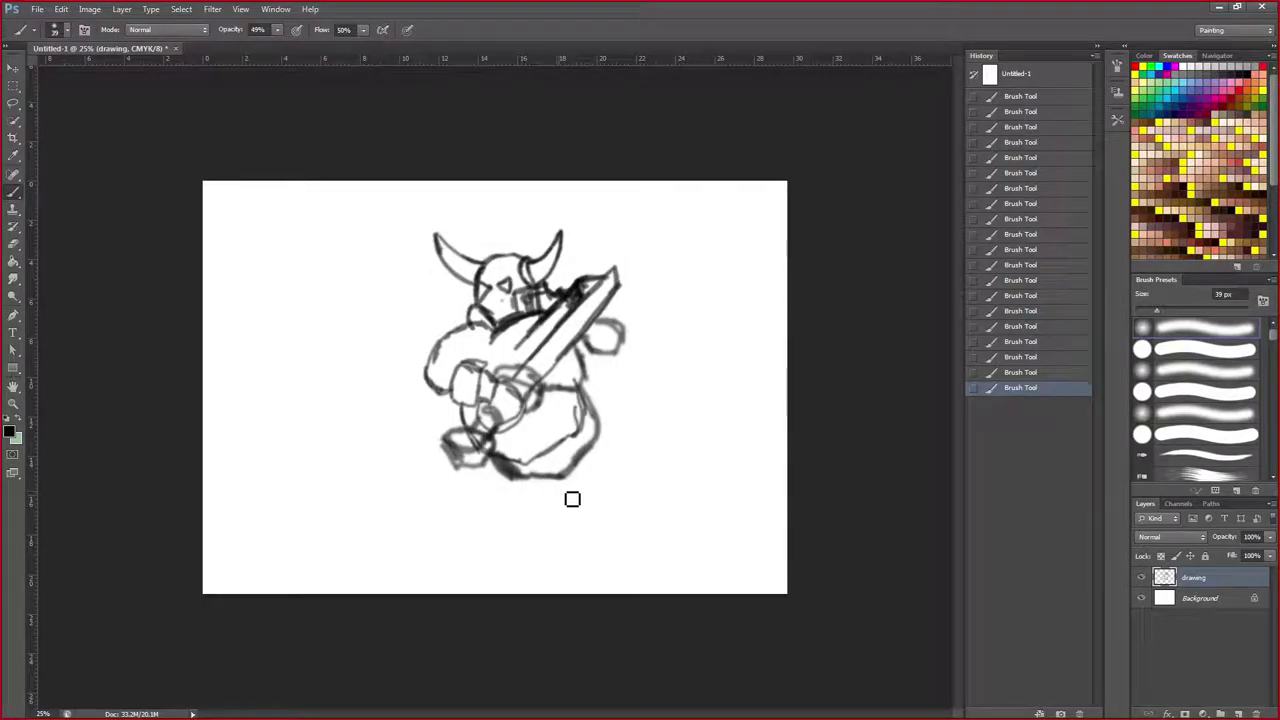
drag(506, 478, 503, 507)
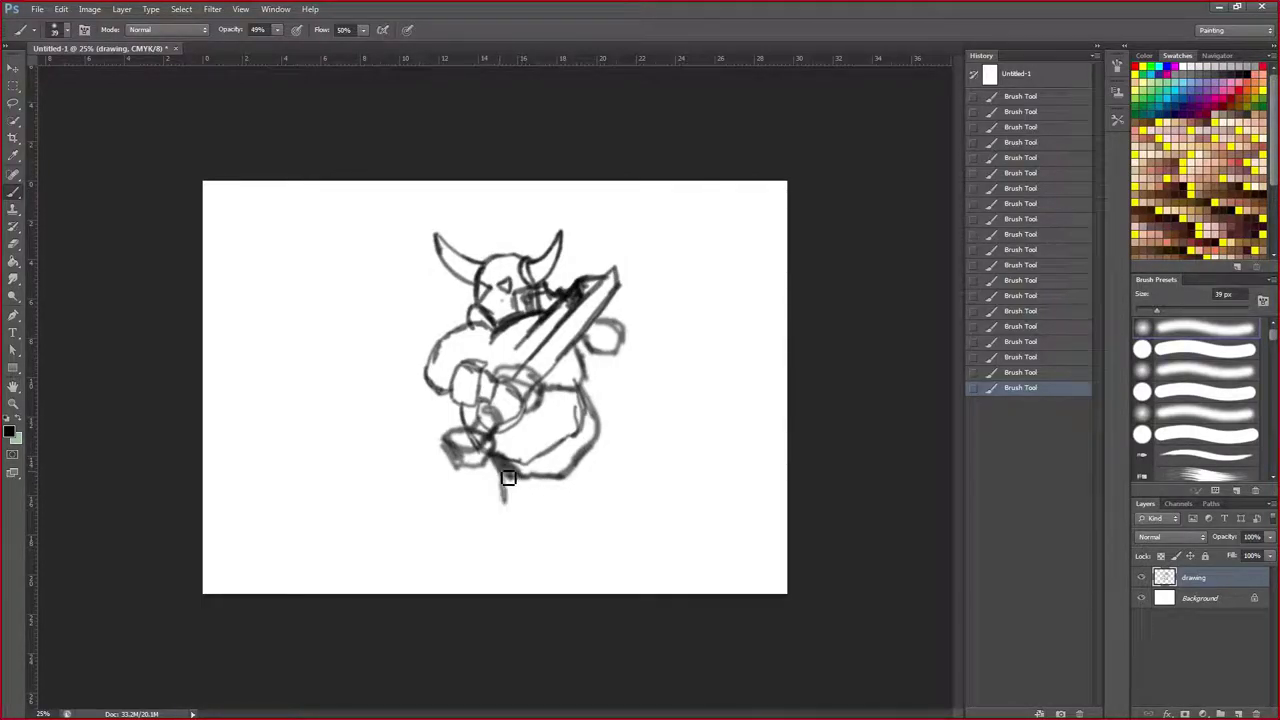
drag(596, 425, 608, 448)
mouse_move(533, 474)
mouse_down()
mouse_move(534, 508)
mouse_move(514, 513)
mouse_move(537, 510)
mouse_up()
Sketch the right arm beside the sword blade, with a rounded shoulder plate and a boxy cuff below it.
mouse_move(589, 381)
mouse_down()
mouse_move(637, 384)
mouse_move(643, 364)
mouse_move(625, 358)
mouse_move(649, 357)
mouse_move(641, 324)
mouse_up()
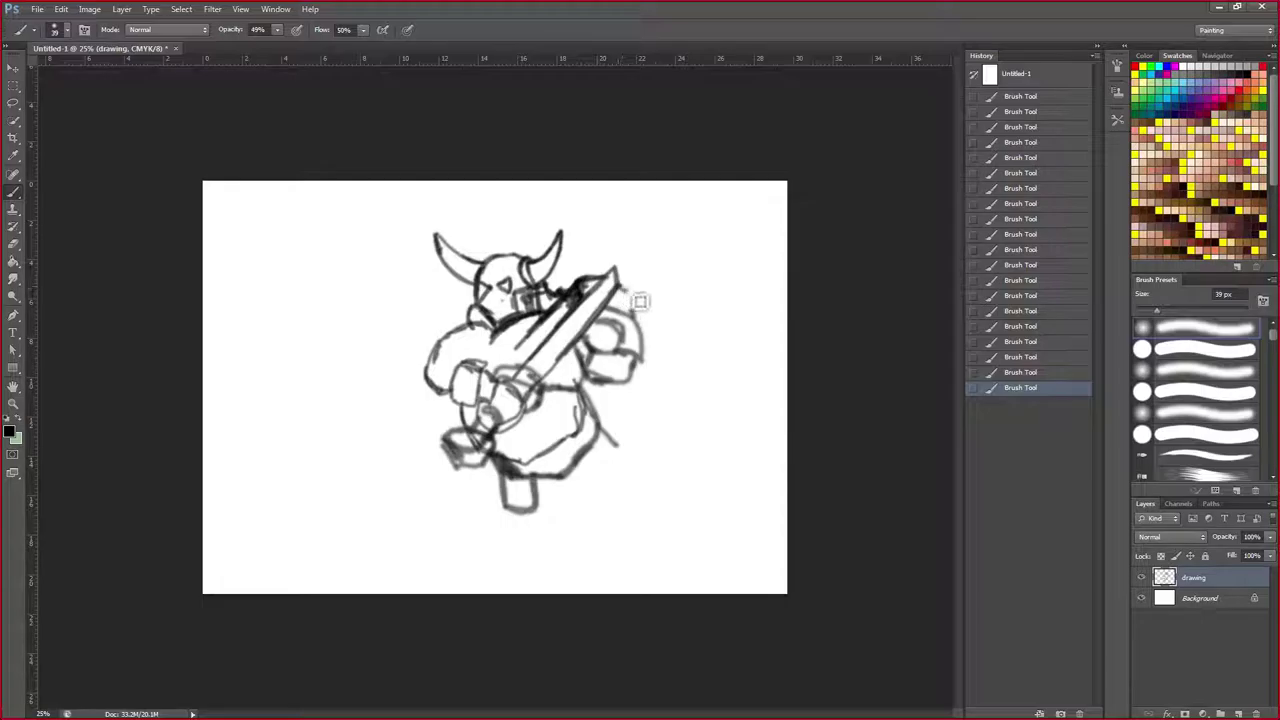
mouse_move(642, 293)
mouse_down()
mouse_move(625, 319)
mouse_move(641, 296)
mouse_move(622, 325)
mouse_move(640, 302)
mouse_move(661, 318)
mouse_move(633, 316)
mouse_move(671, 318)
mouse_move(665, 352)
mouse_move(670, 330)
mouse_move(653, 367)
mouse_move(602, 358)
mouse_move(629, 314)
mouse_move(606, 356)
mouse_move(623, 368)
mouse_move(611, 360)
mouse_move(598, 385)
mouse_move(644, 397)
mouse_move(650, 362)
mouse_up()
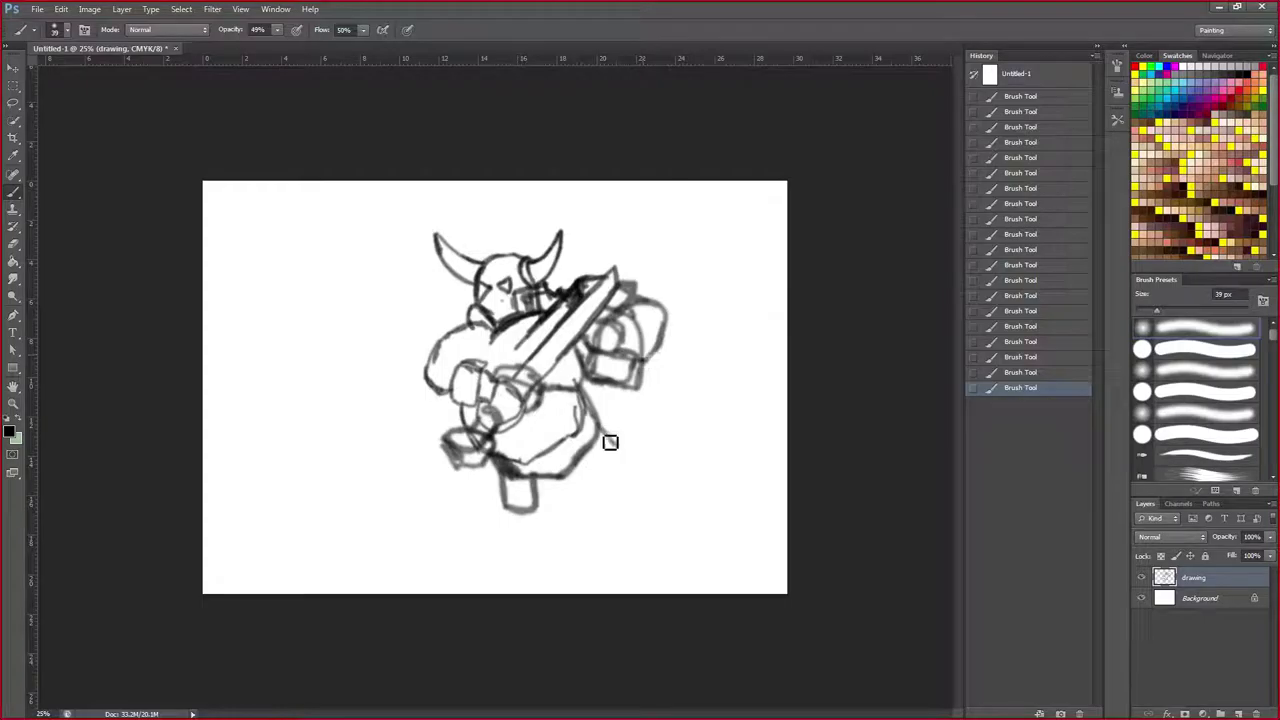
Sketch the plated skirt below the belly and the segmented right leg, ending in a boot with a curled, pointed toe.
drag(623, 456, 616, 447)
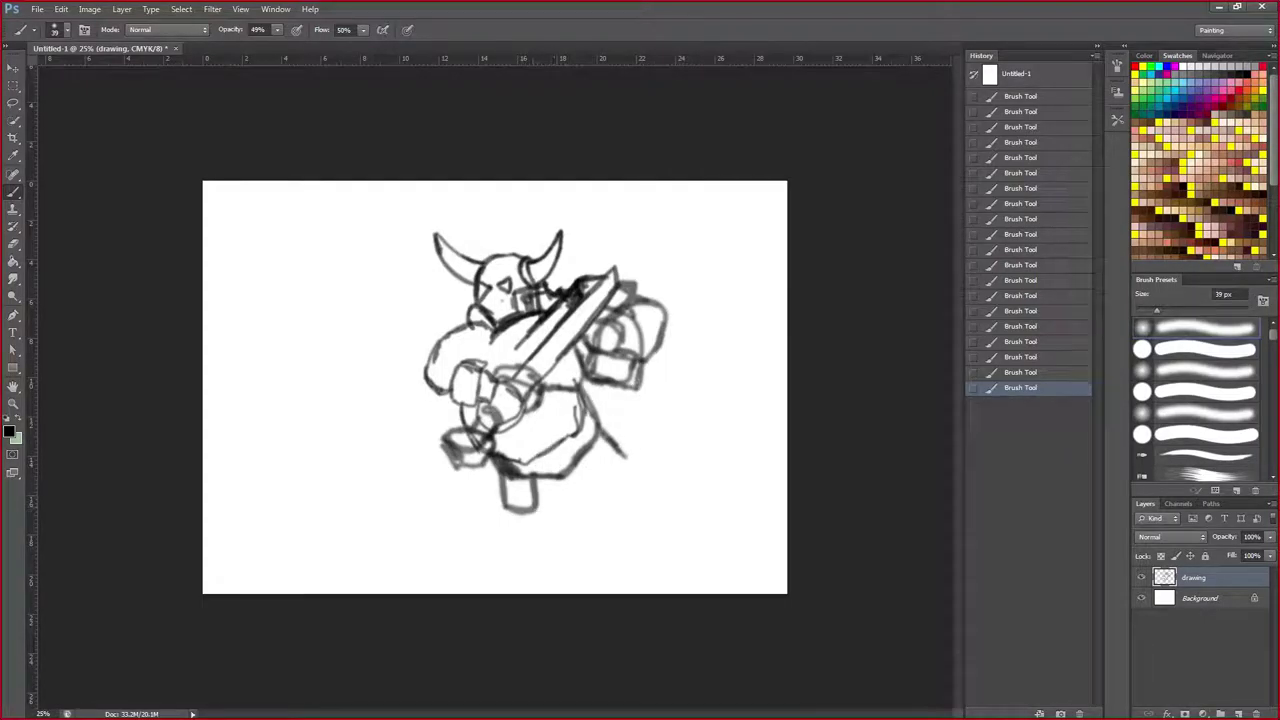
mouse_move(535, 512)
mouse_down()
mouse_move(583, 507)
mouse_move(620, 460)
mouse_up()
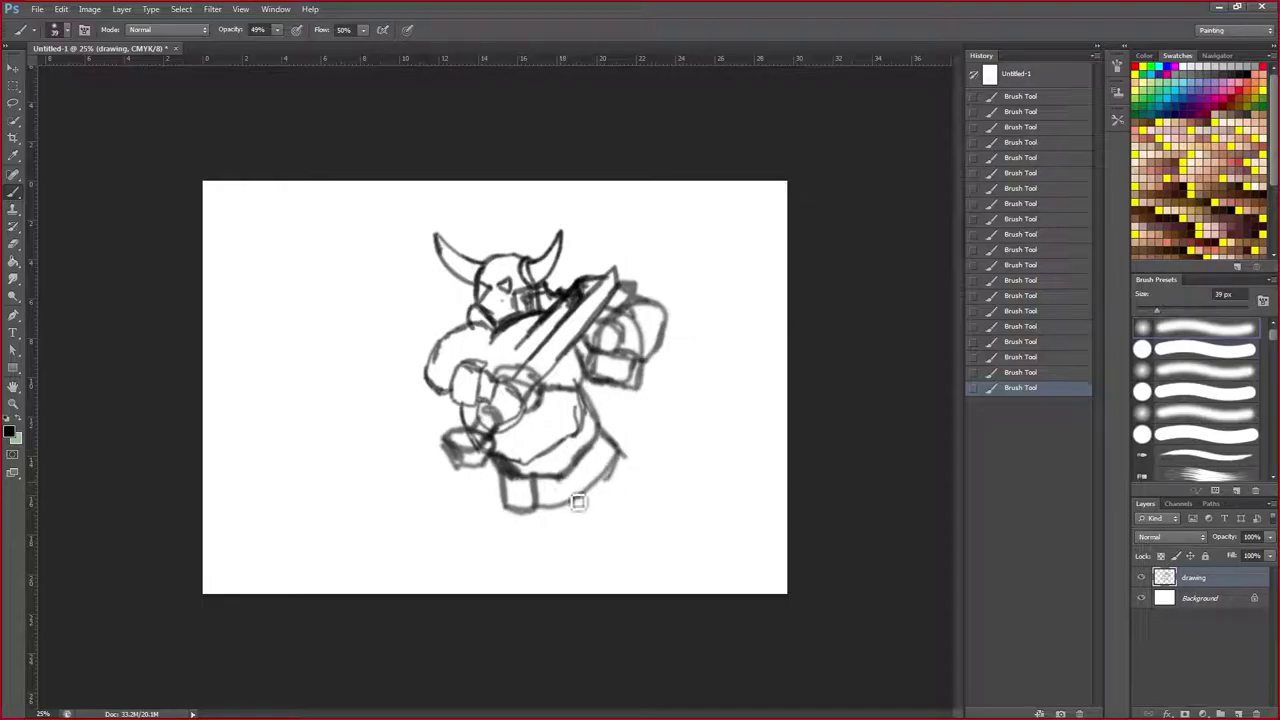
mouse_move(561, 478)
mouse_down()
mouse_move(583, 509)
mouse_move(603, 514)
mouse_move(617, 492)
mouse_move(585, 515)
mouse_up()
mouse_move(608, 442)
mouse_down()
mouse_move(632, 491)
mouse_move(630, 467)
mouse_up()
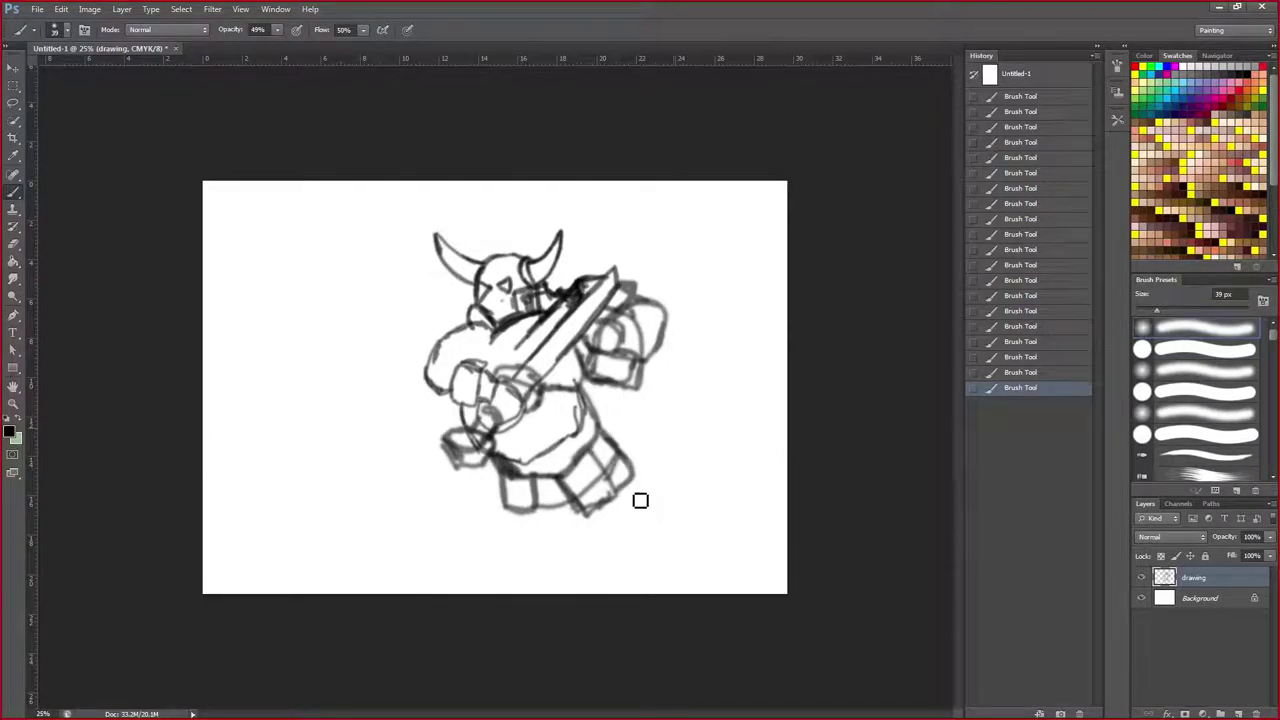
mouse_move(632, 484)
mouse_down()
mouse_move(640, 516)
mouse_move(603, 523)
mouse_move(626, 528)
mouse_move(621, 548)
mouse_move(640, 541)
mouse_move(612, 530)
mouse_move(637, 546)
mouse_move(628, 561)
mouse_up()
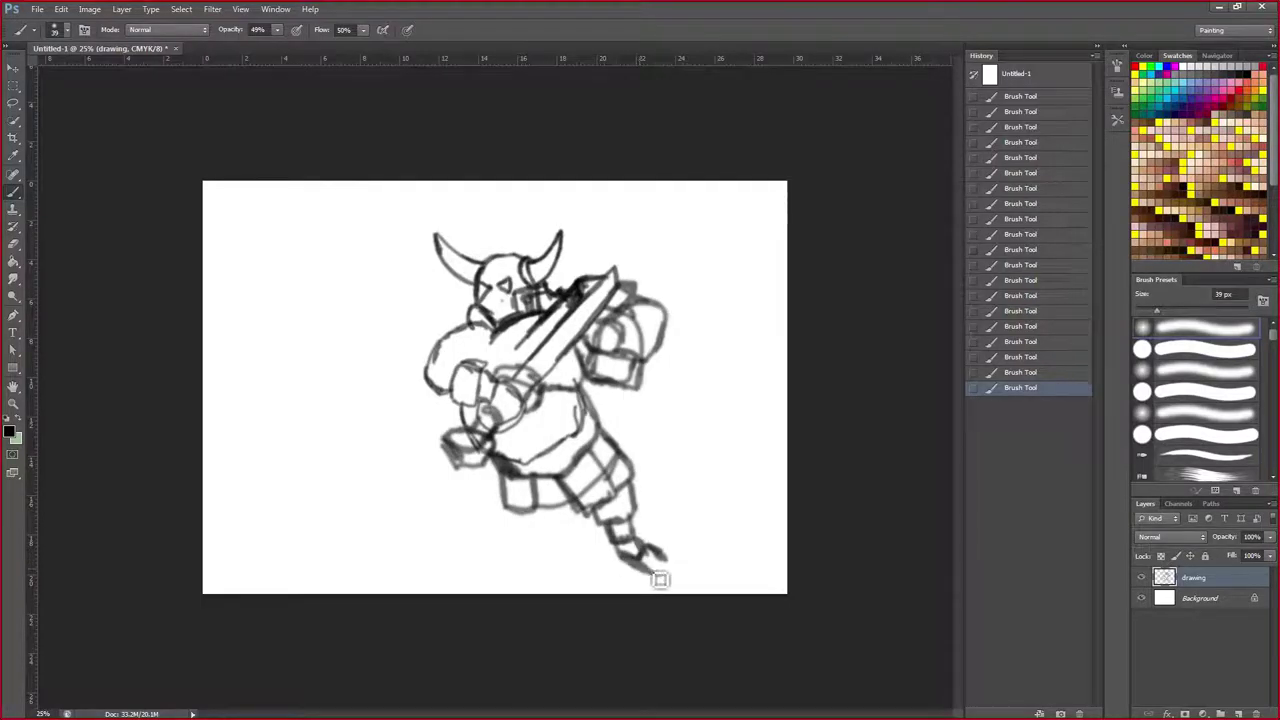
drag(694, 552, 676, 577)
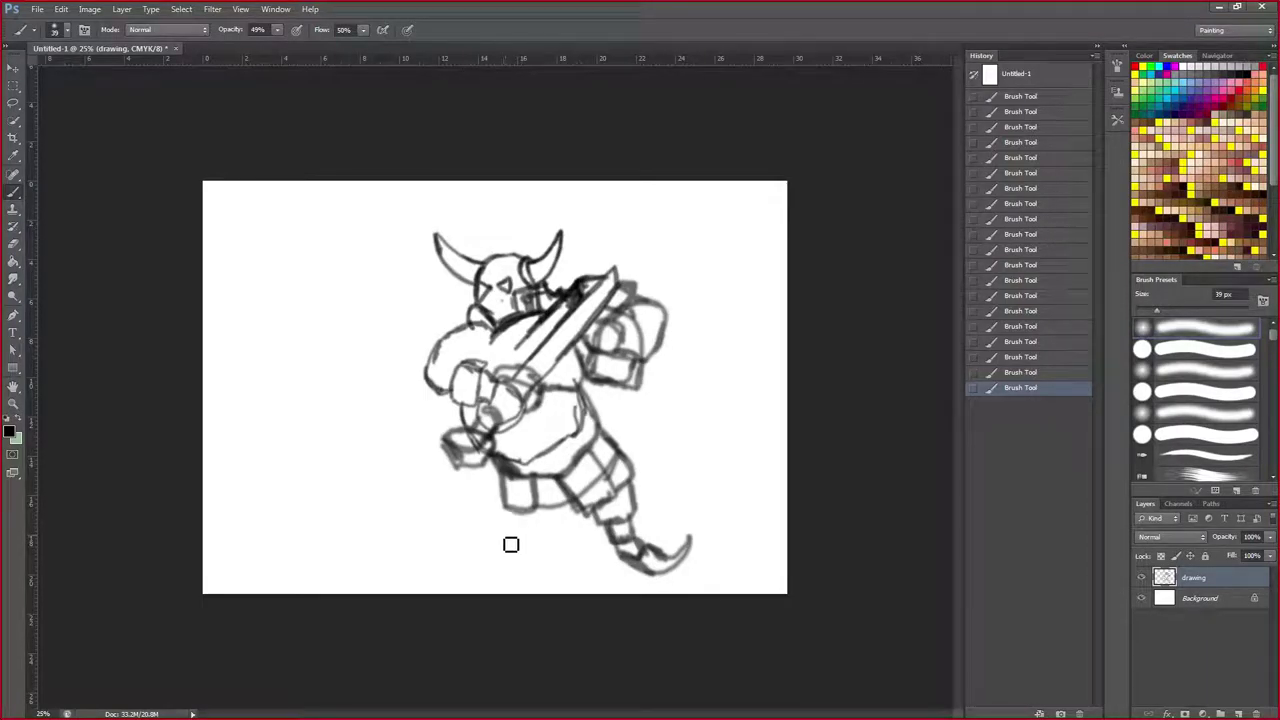
Sketch the left lower leg with banded armour and dark shading, ending in a boot with an upturned toe.
drag(504, 512, 508, 527)
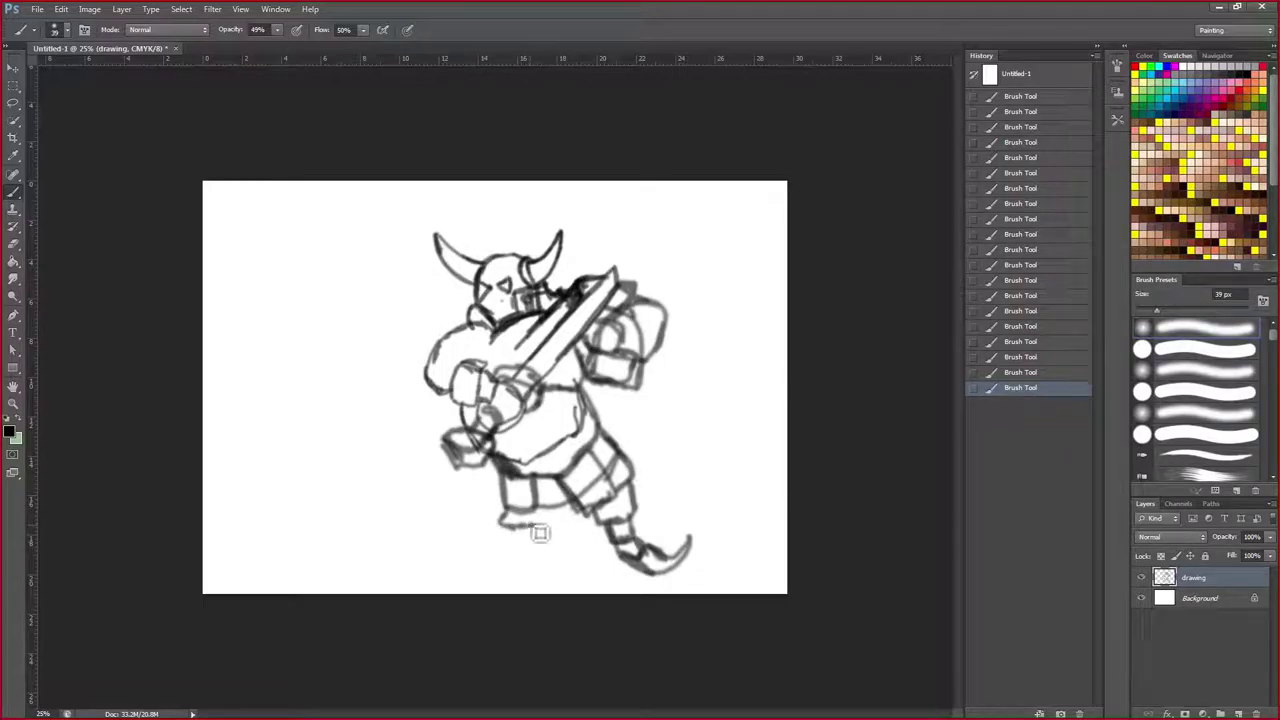
mouse_move(556, 507)
mouse_down()
mouse_move(560, 531)
mouse_move(512, 528)
mouse_up()
mouse_move(541, 479)
mouse_down()
mouse_move(547, 507)
mouse_move(512, 508)
mouse_move(505, 478)
mouse_move(539, 505)
mouse_move(511, 524)
mouse_up()
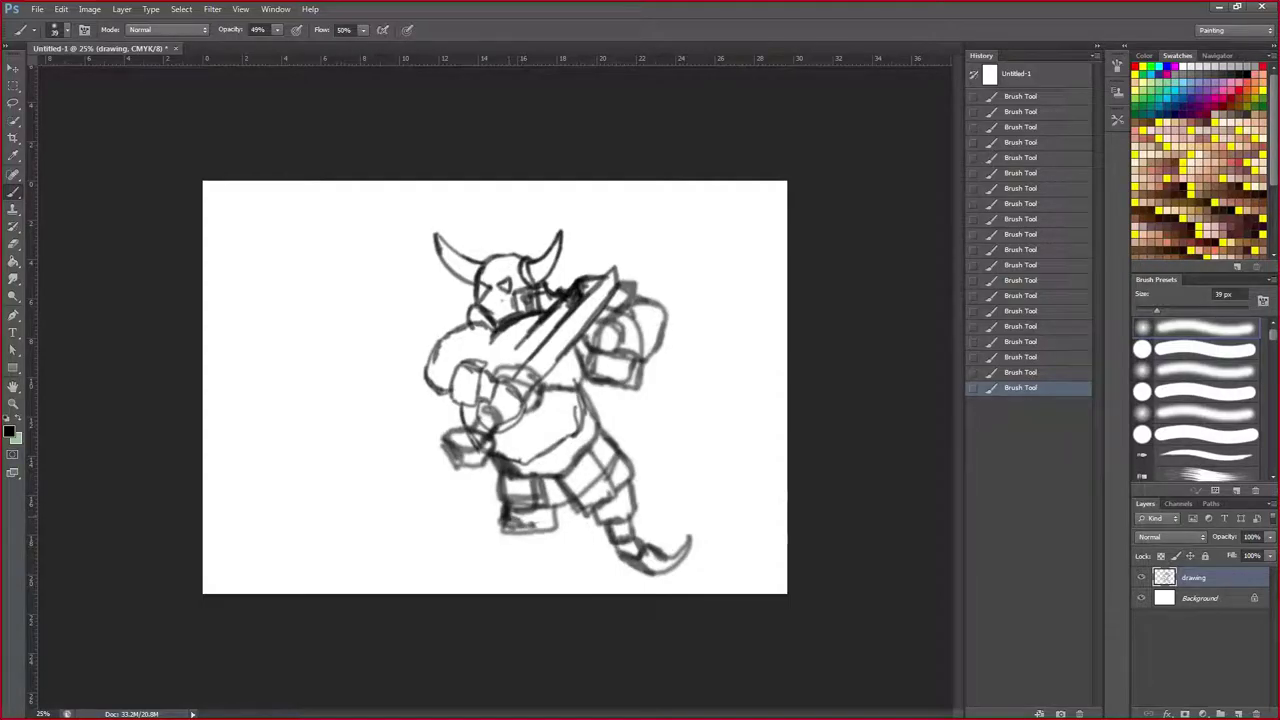
mouse_move(517, 530)
mouse_down()
mouse_move(508, 525)
mouse_move(549, 543)
mouse_move(555, 529)
mouse_up()
mouse_move(509, 541)
mouse_down()
mouse_move(511, 556)
mouse_move(542, 562)
mouse_move(559, 547)
mouse_move(551, 537)
mouse_move(567, 547)
mouse_move(520, 545)
mouse_move(566, 540)
mouse_move(578, 510)
mouse_up()
mouse_move(572, 554)
mouse_down()
mouse_move(556, 546)
mouse_move(563, 560)
mouse_move(515, 582)
mouse_move(486, 574)
mouse_move(476, 540)
mouse_move(494, 535)
mouse_move(496, 558)
mouse_move(514, 561)
mouse_move(490, 556)
mouse_move(503, 574)
mouse_move(534, 568)
mouse_move(506, 569)
mouse_move(494, 552)
mouse_up()
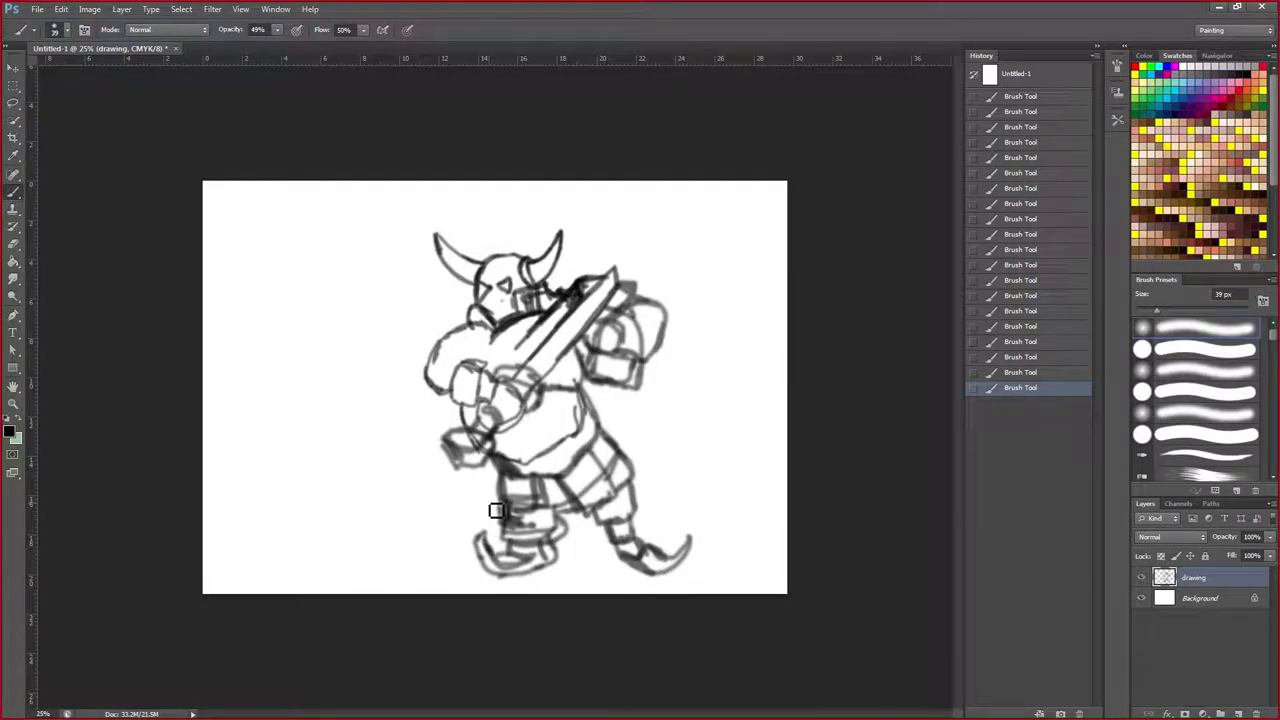
Move the whole character sketch slightly up and to the left on the canvas.
key(v)
drag(547, 356, 514, 343)
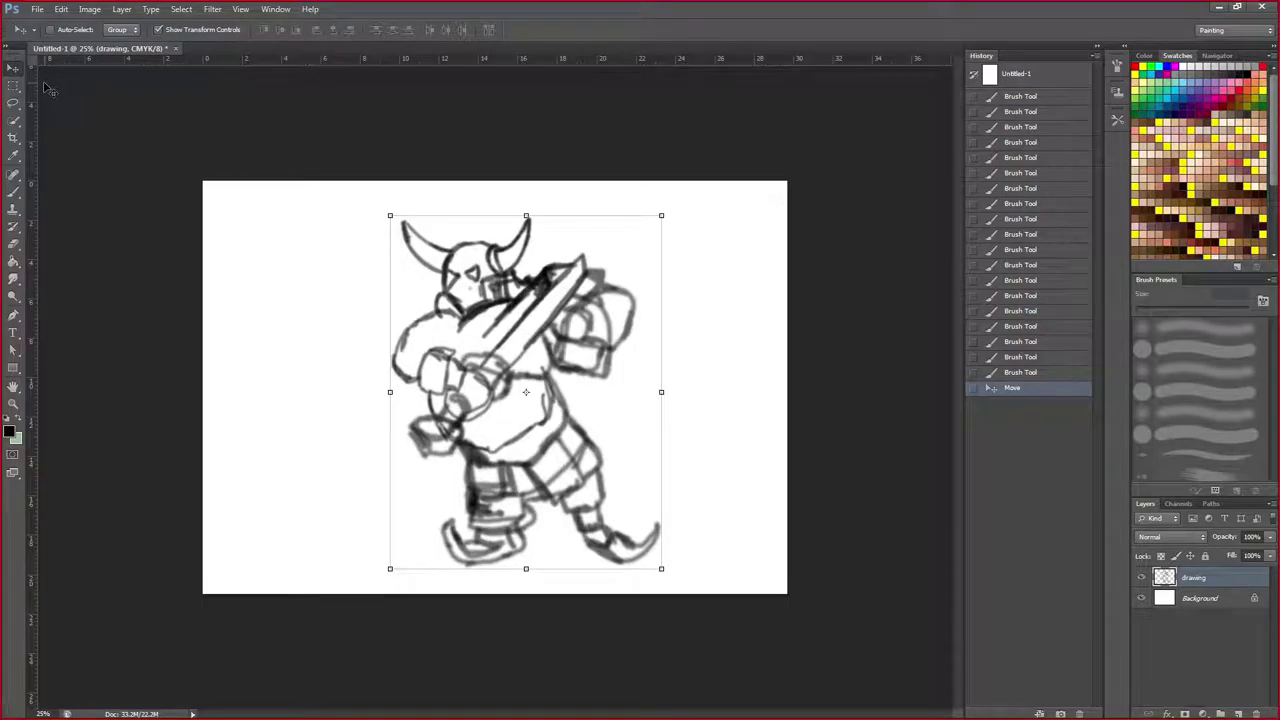
Add a new layer above the sketch, name it "drawing 2", and lower the "drawing" layer's opacity to 33%.
click(1239, 713)
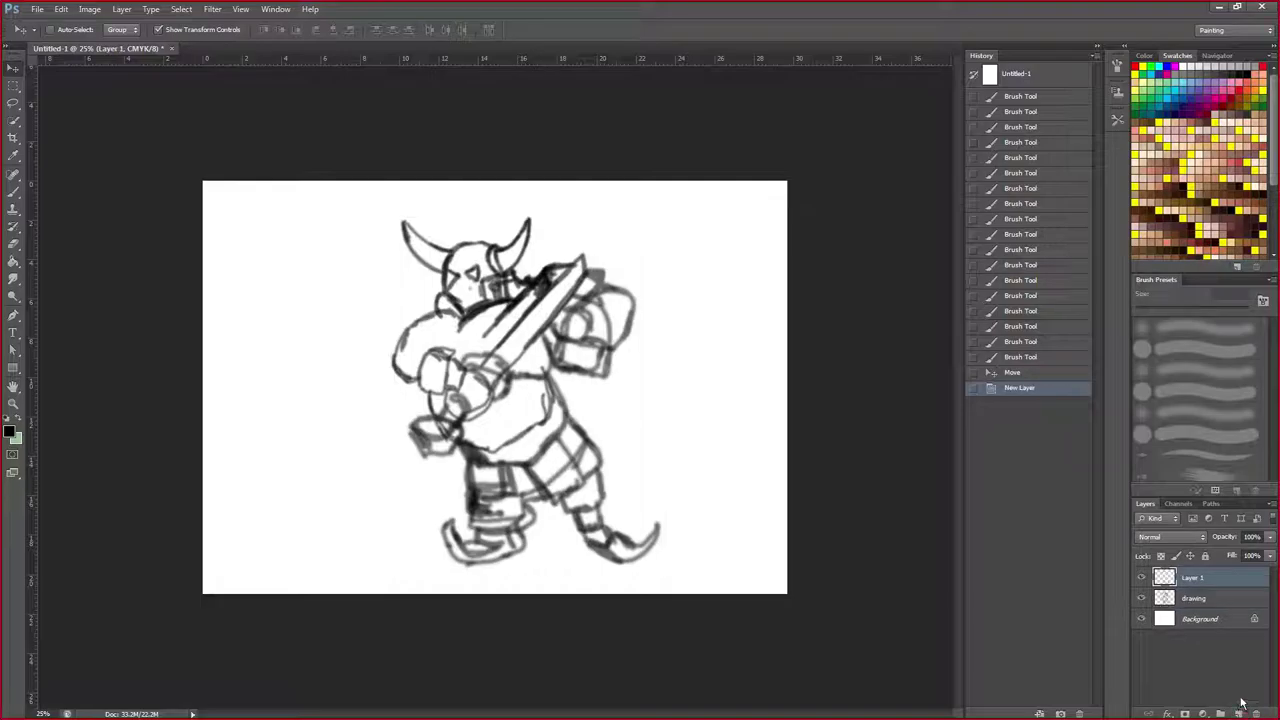
click(1200, 599)
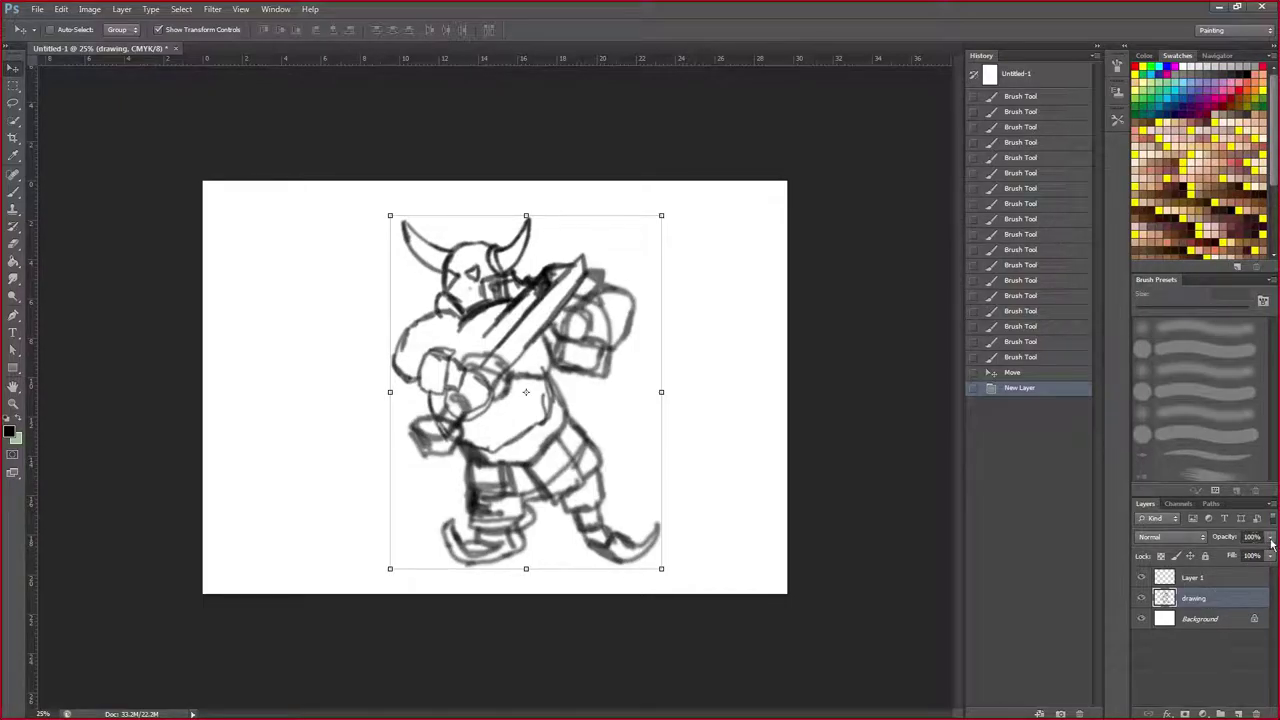
click(1270, 539)
drag(1274, 557, 1216, 561)
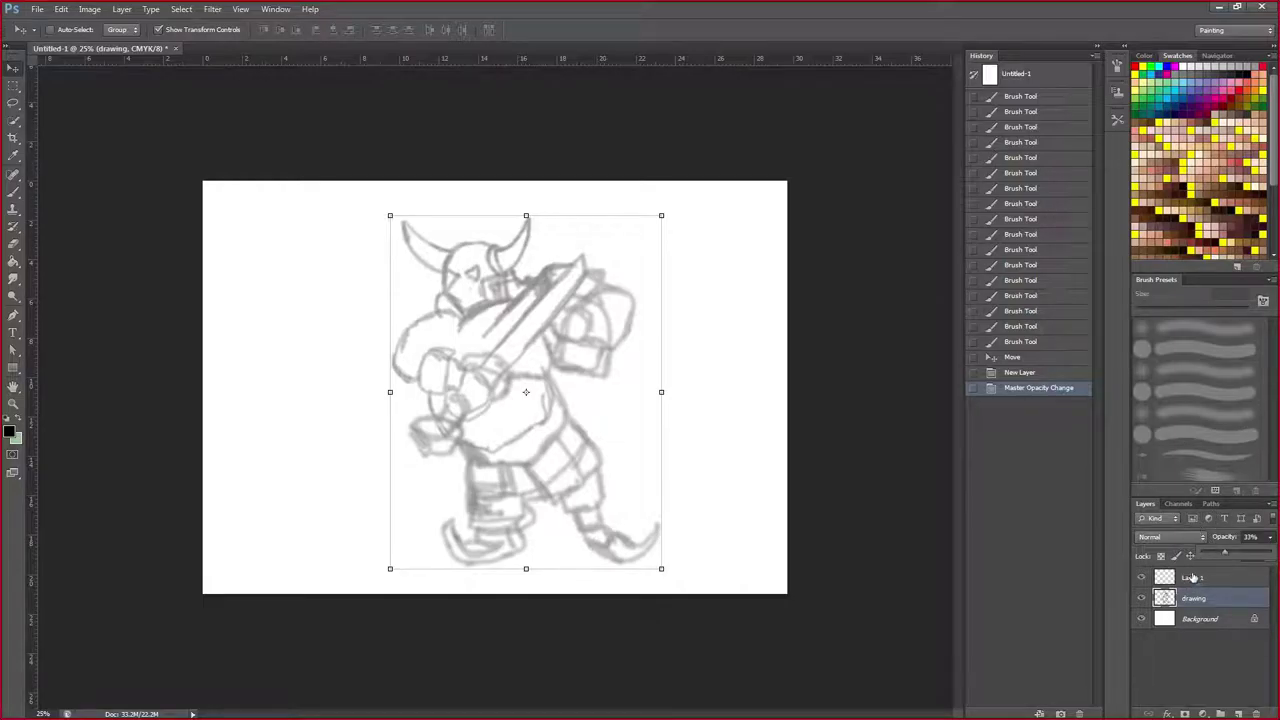
click(1192, 579)
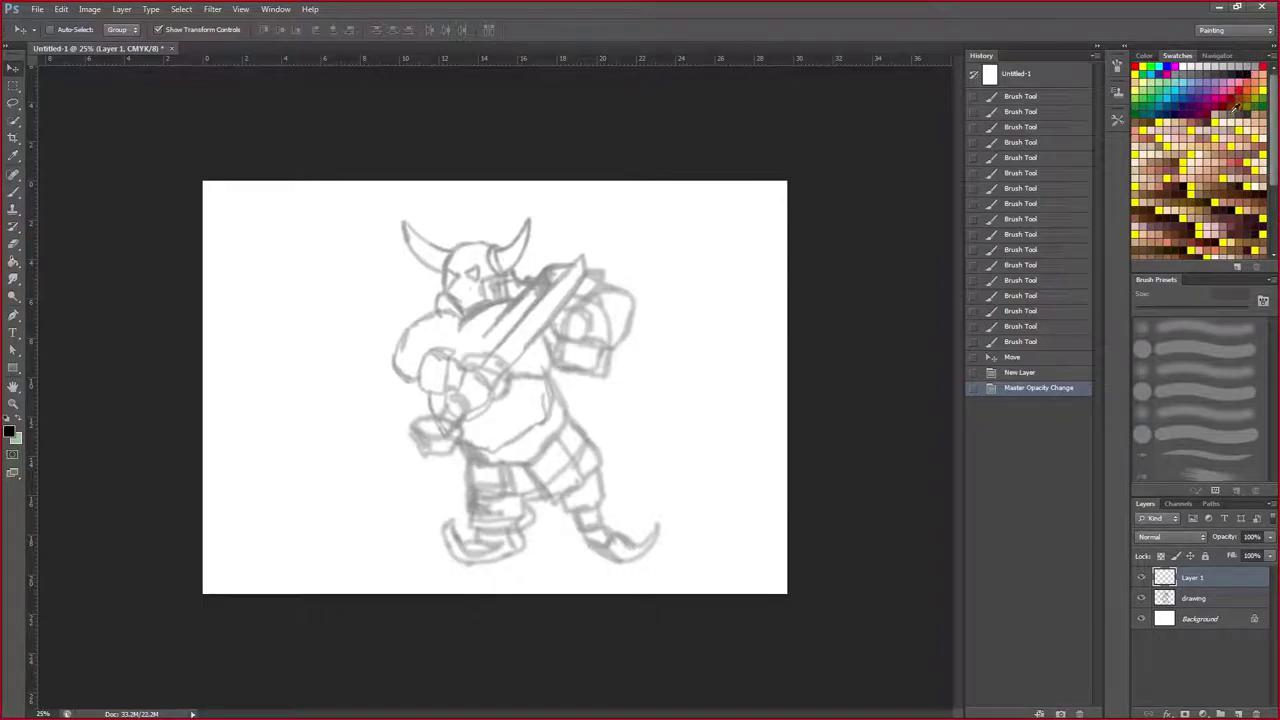
double_click(1195, 578)
key(Return)
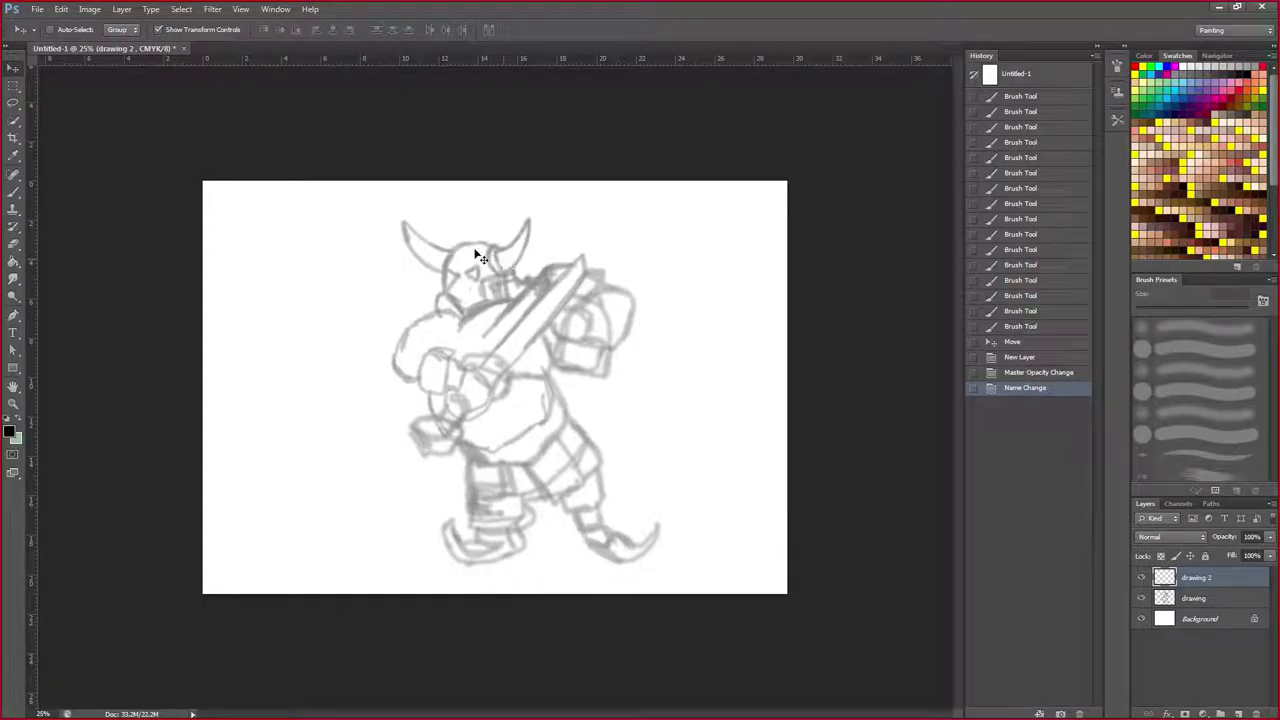
Redraw the outer curve of the near shoulder plate on "drawing 2" with thick dark brush strokes, reaching down to the sword's pommel.
click(13, 192)
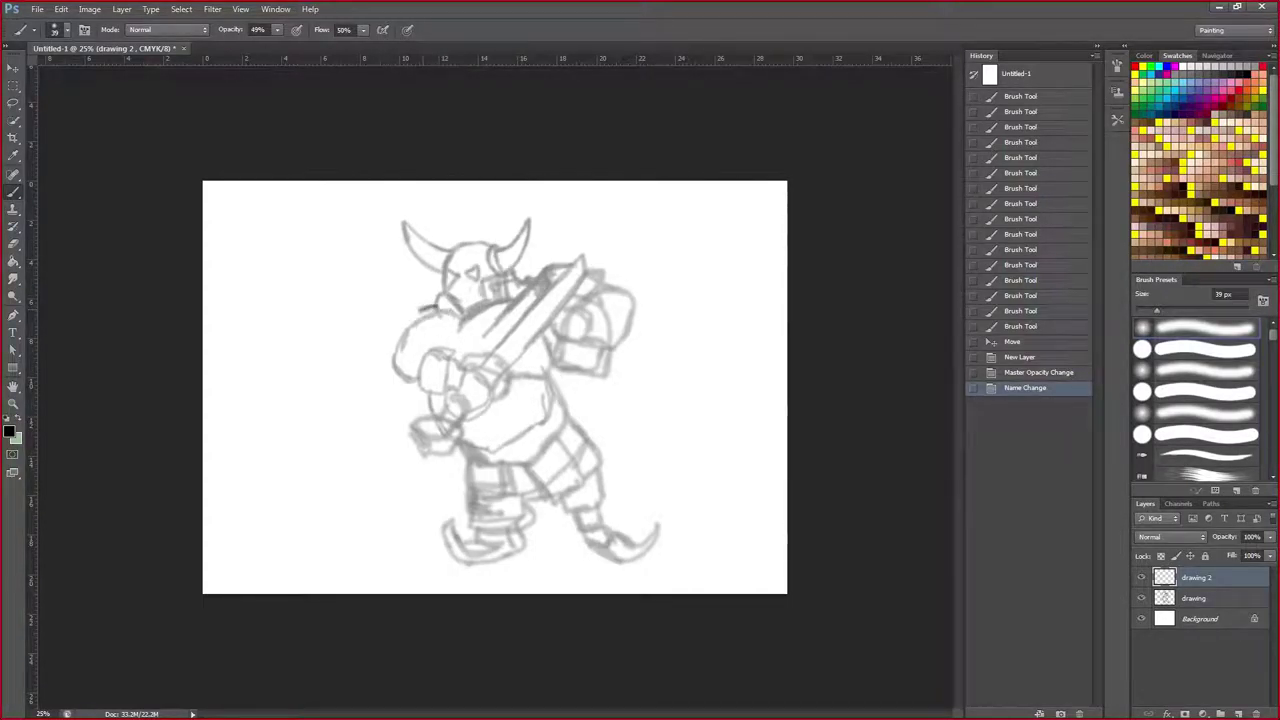
drag(440, 304, 393, 322)
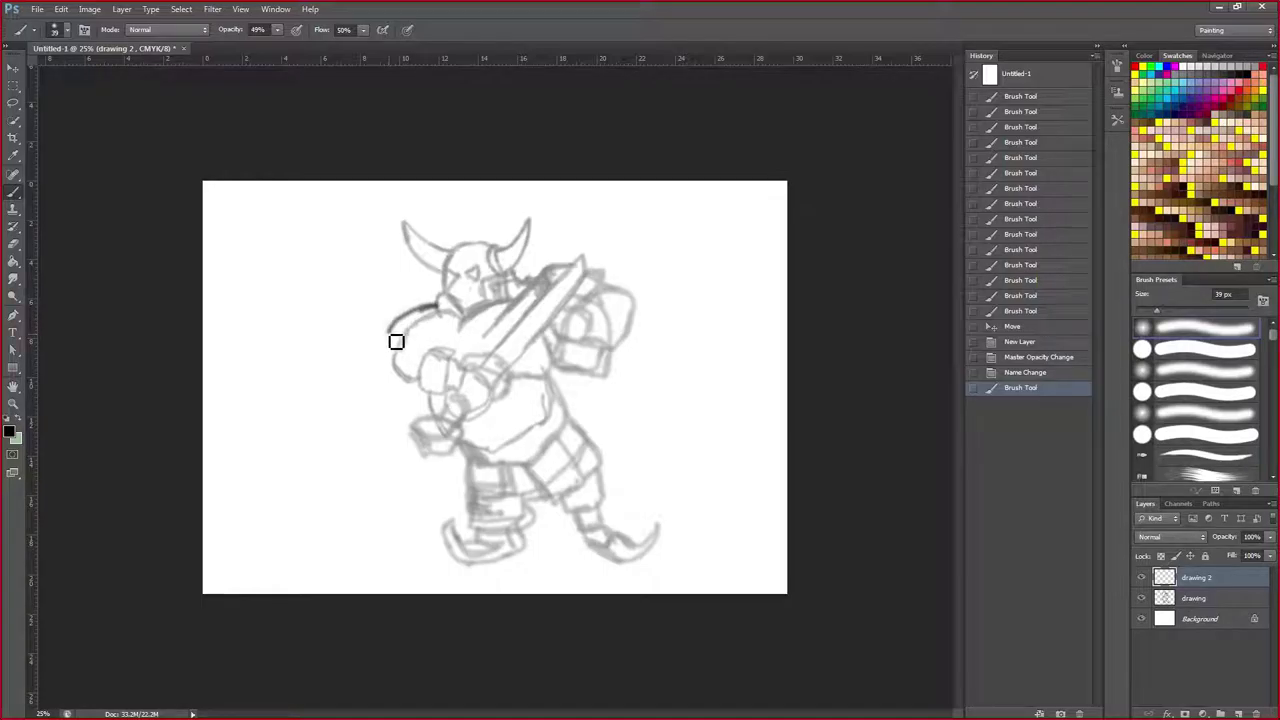
mouse_move(436, 304)
mouse_down()
mouse_move(406, 326)
mouse_move(394, 369)
mouse_up()
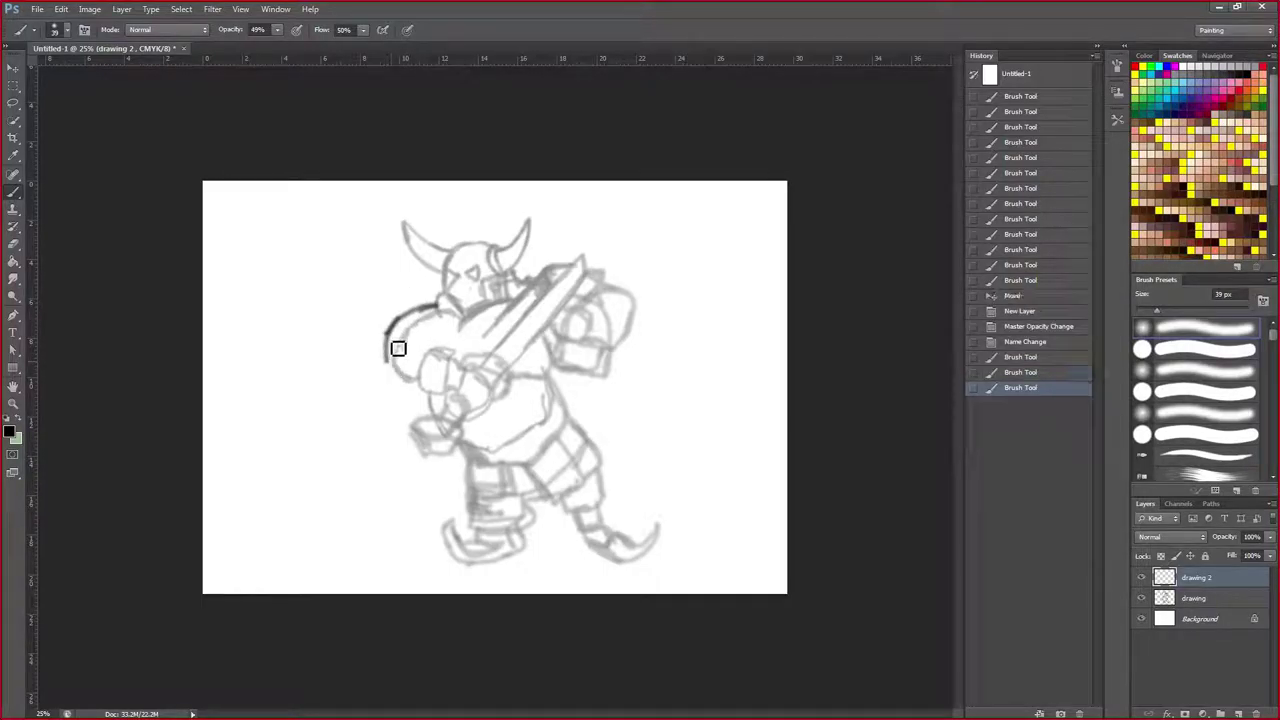
drag(394, 322, 399, 387)
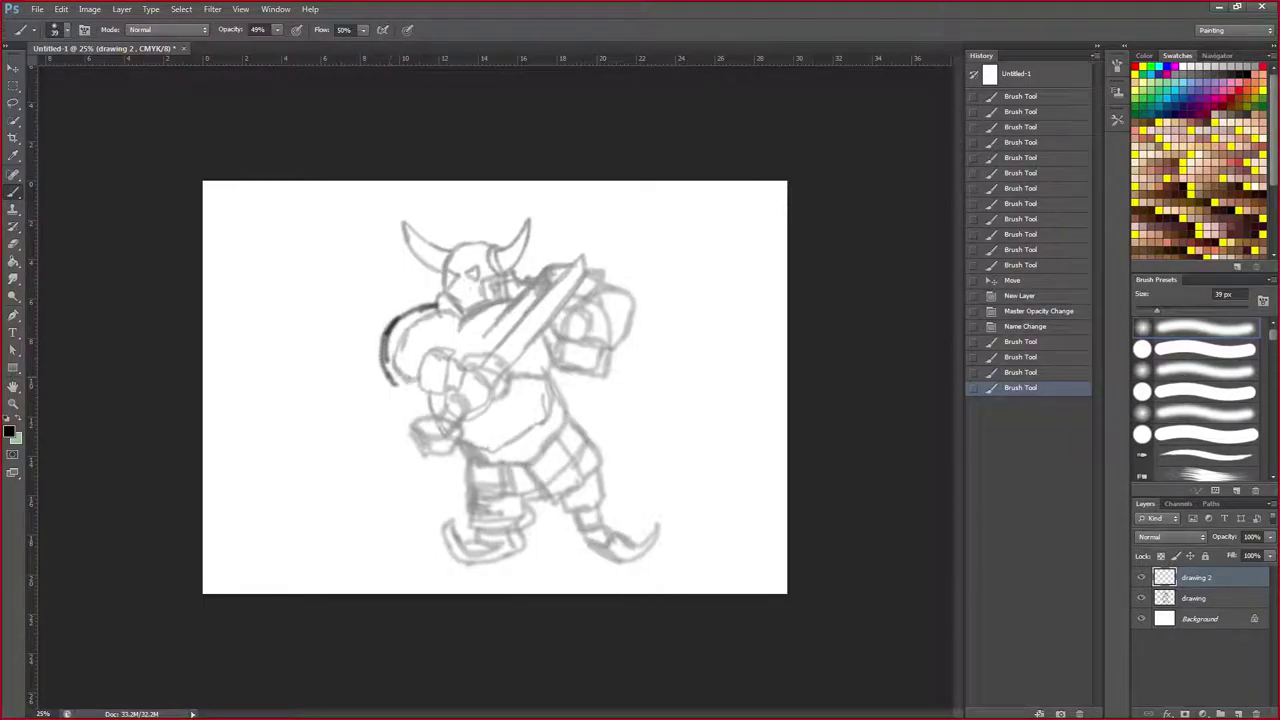
mouse_move(400, 391)
mouse_down()
mouse_move(402, 336)
mouse_move(438, 312)
mouse_move(400, 334)
mouse_move(408, 398)
mouse_up()
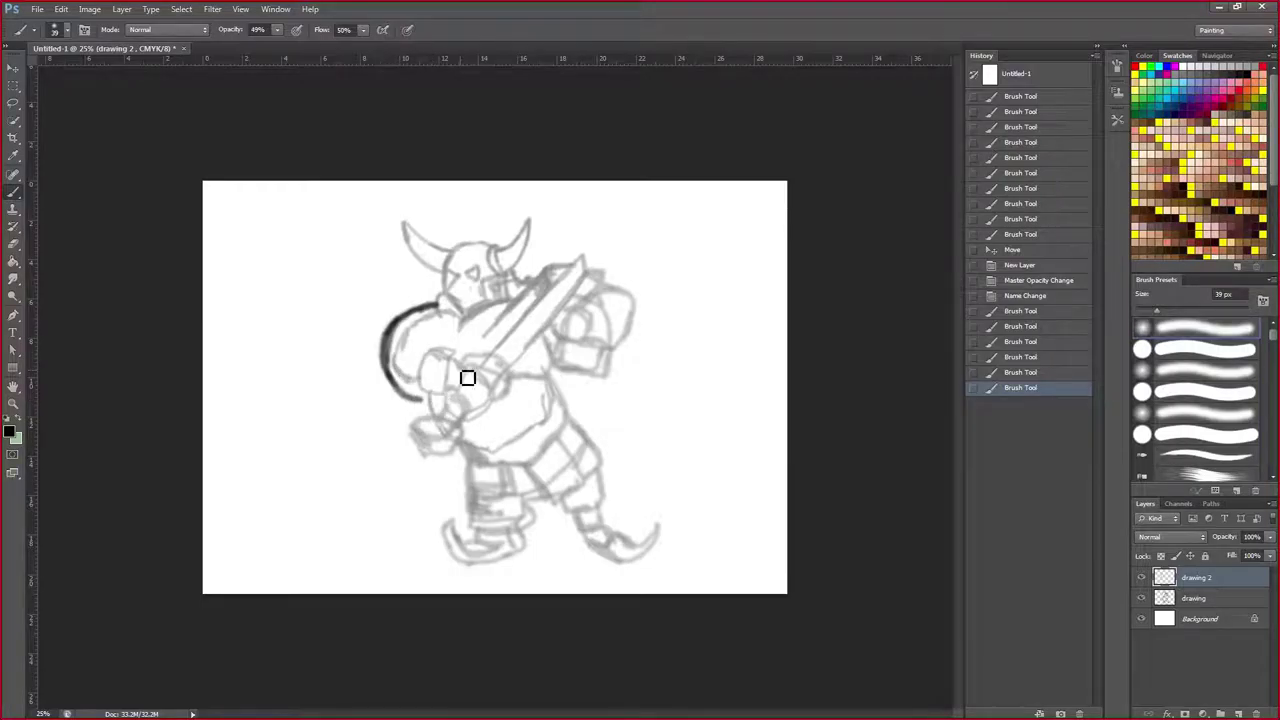
mouse_move(423, 431)
mouse_down()
mouse_move(391, 397)
mouse_move(388, 362)
mouse_move(412, 424)
mouse_up()
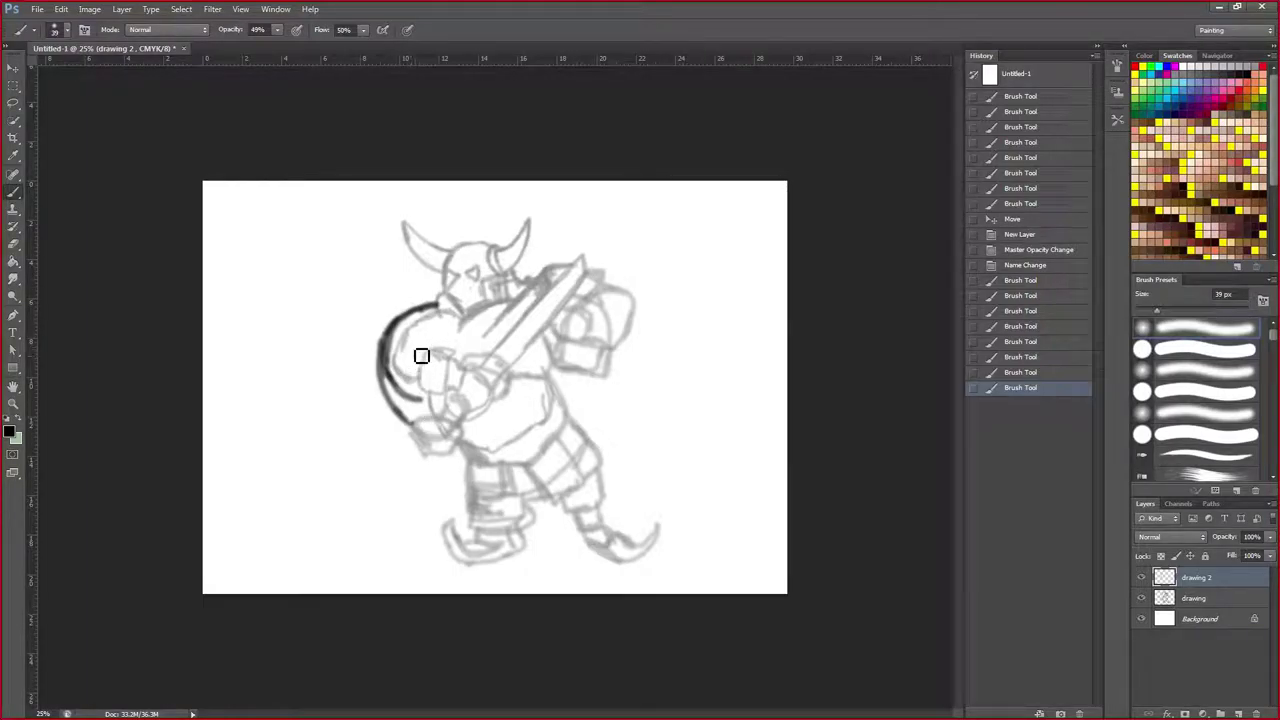
drag(391, 375, 411, 417)
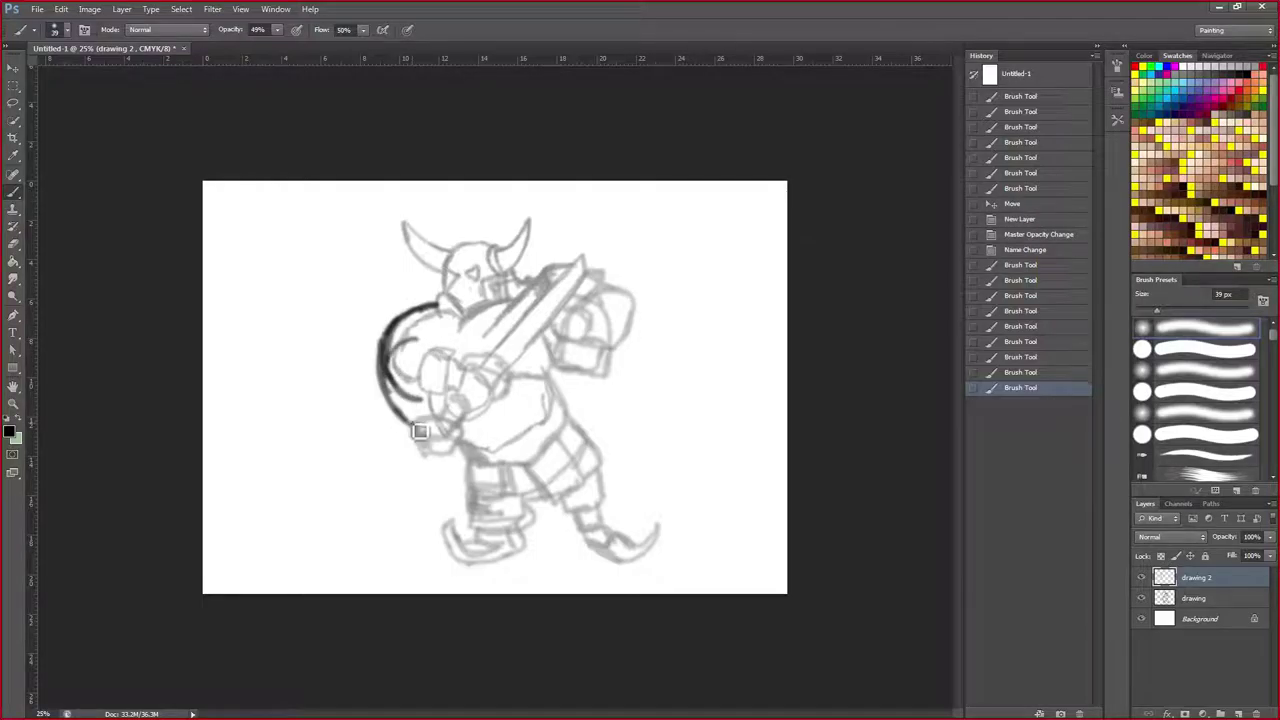
Draw the shoulder plate's inner curve, join it to the neck with a small notch, and darken its outer edge.
mouse_move(393, 375)
mouse_down()
mouse_move(423, 343)
mouse_move(450, 362)
mouse_up()
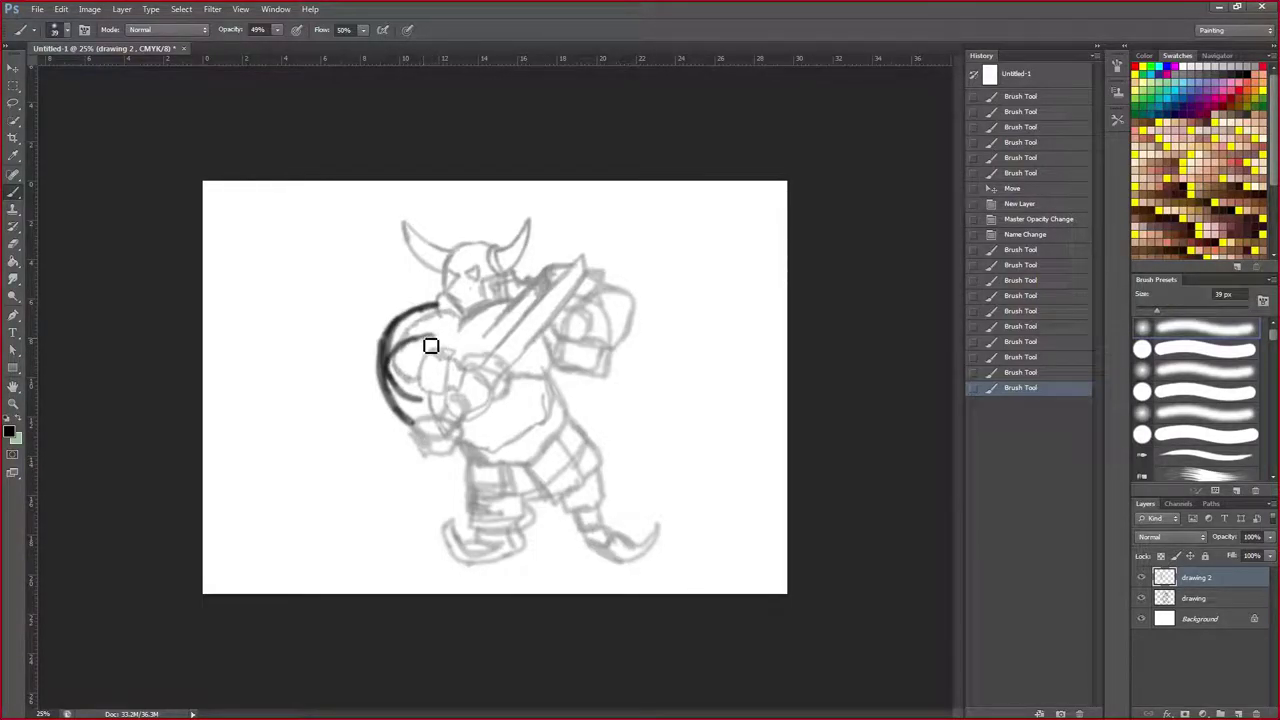
mouse_move(425, 345)
mouse_down()
mouse_move(463, 342)
mouse_move(420, 345)
mouse_move(398, 368)
mouse_up()
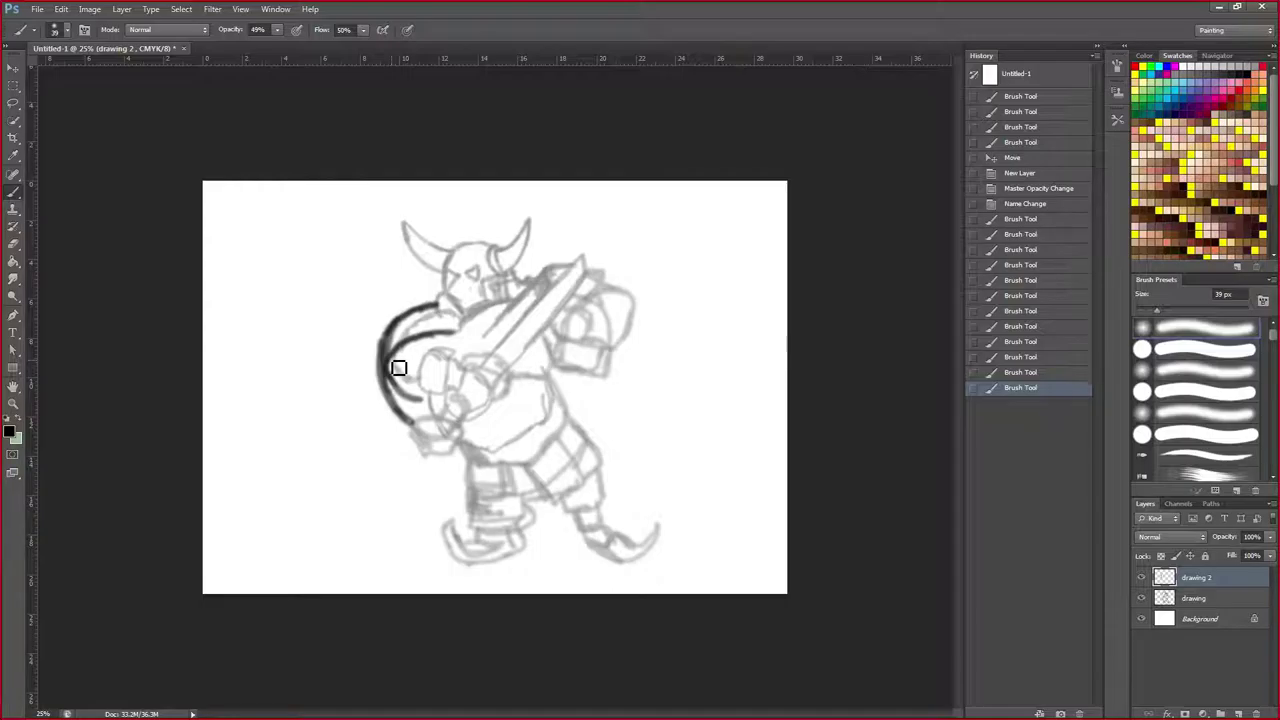
drag(438, 298, 446, 317)
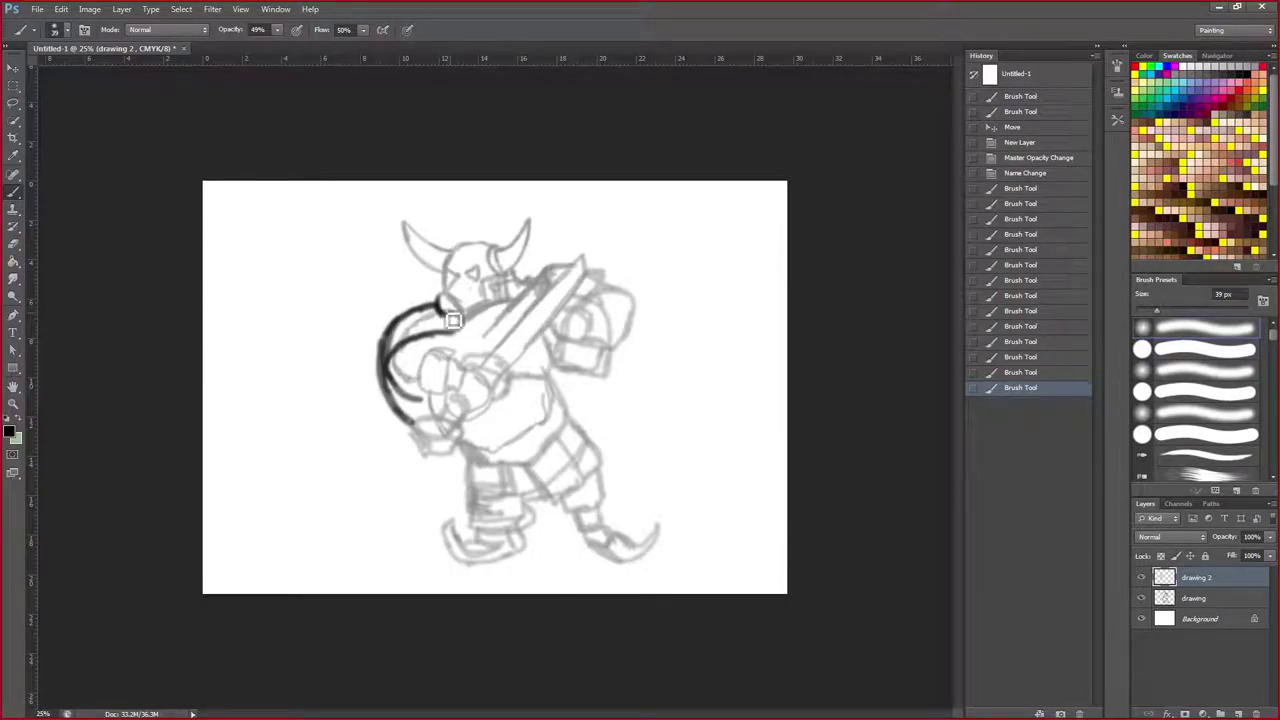
drag(447, 313, 462, 325)
drag(452, 314, 462, 324)
drag(455, 317, 463, 325)
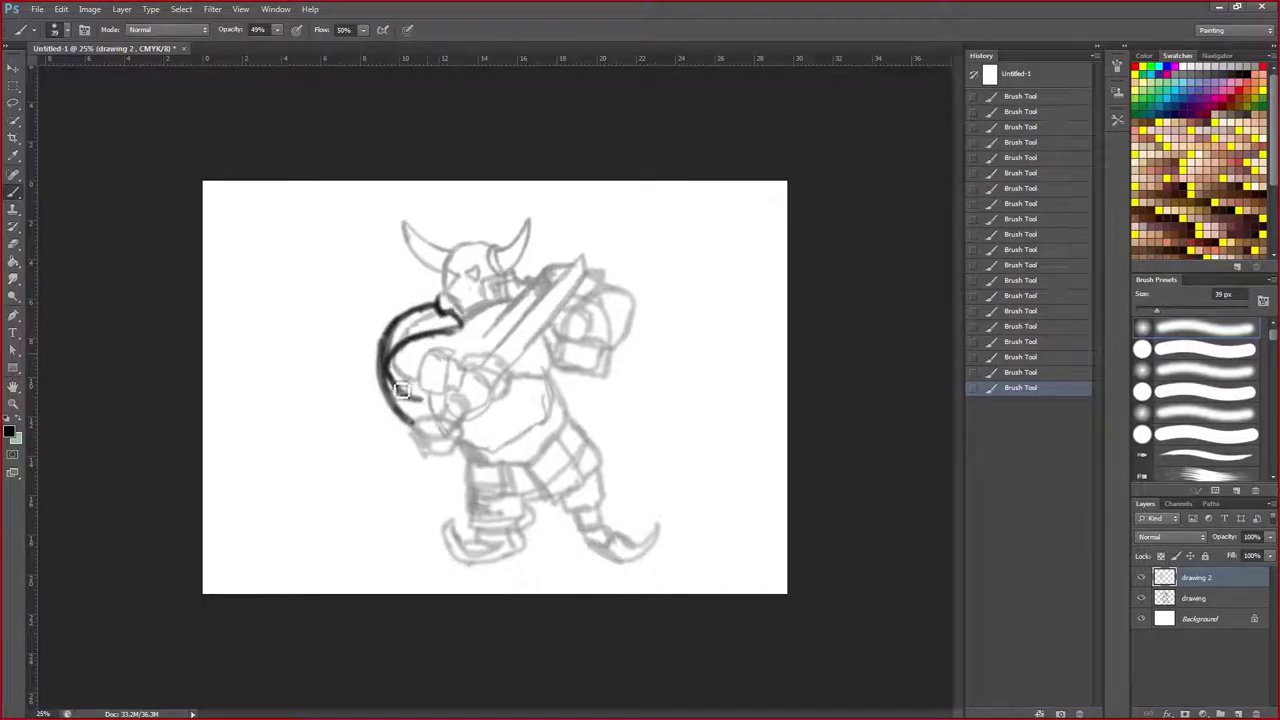
drag(383, 373, 412, 424)
Outline the boxy gauntlet, the hand and the pommel below it, and add the curved sword guard above the hand.
mouse_move(437, 355)
mouse_down()
mouse_move(453, 411)
mouse_move(418, 405)
mouse_move(431, 359)
mouse_move(421, 406)
mouse_move(438, 409)
mouse_move(472, 365)
mouse_move(434, 346)
mouse_up()
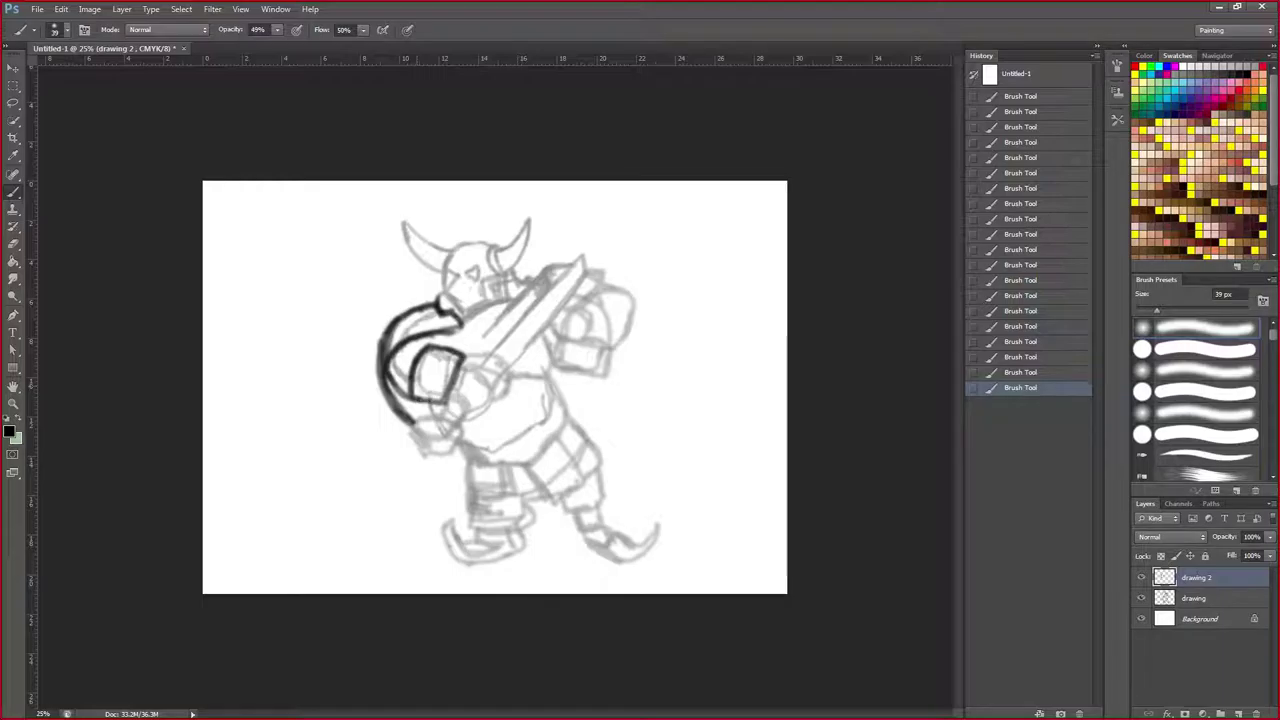
drag(466, 362, 461, 402)
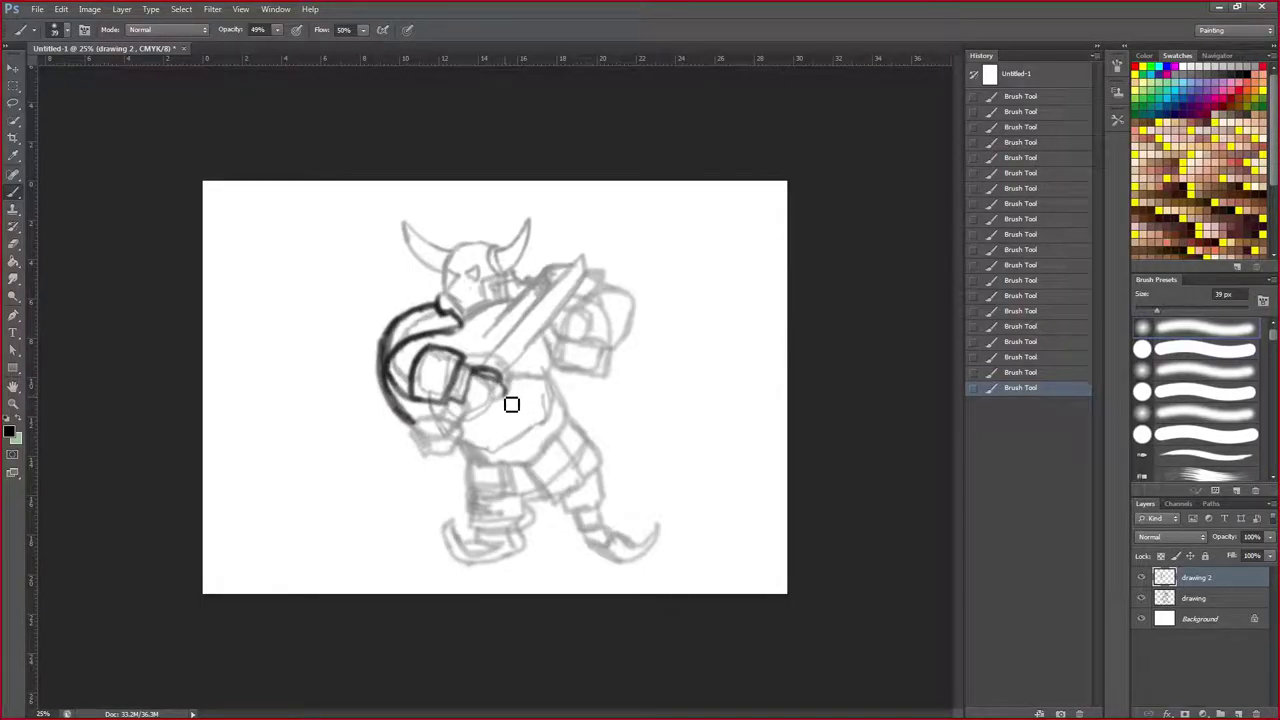
drag(505, 388, 497, 421)
mouse_move(428, 419)
mouse_down()
mouse_move(420, 437)
mouse_move(453, 447)
mouse_move(430, 432)
mouse_move(462, 432)
mouse_up()
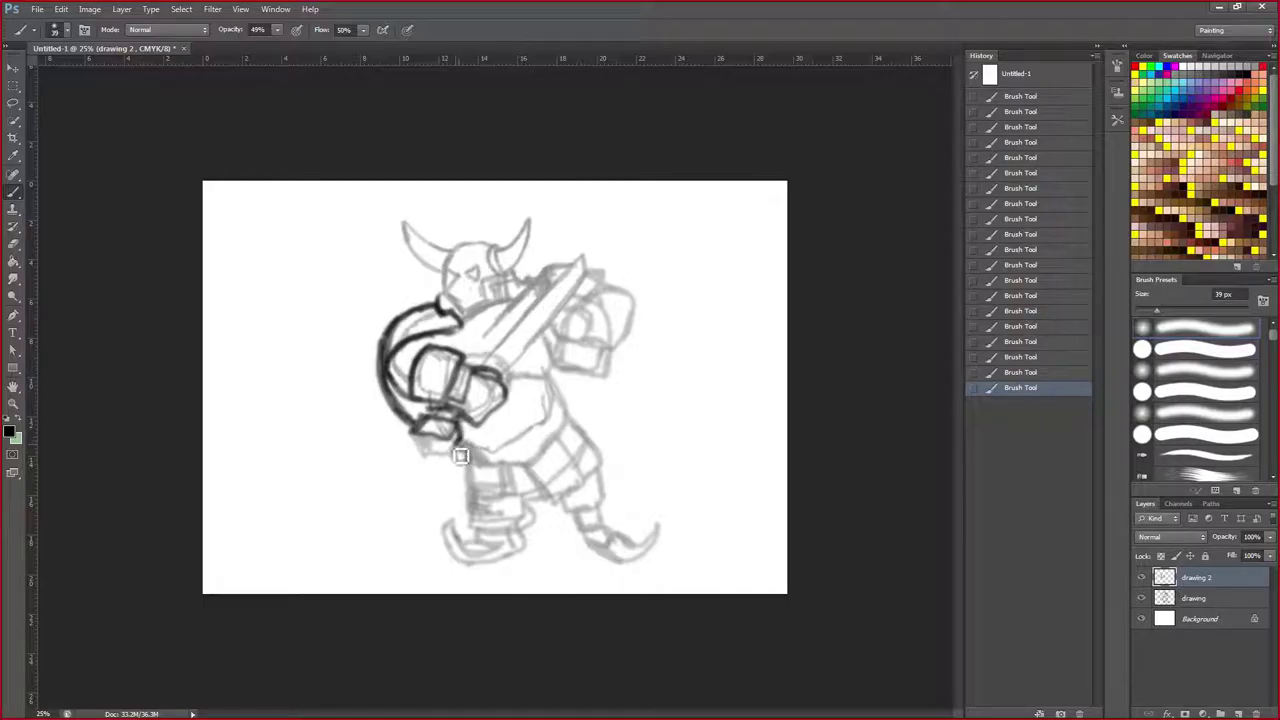
mouse_move(470, 443)
mouse_down()
mouse_move(442, 464)
mouse_move(420, 441)
mouse_move(455, 443)
mouse_up()
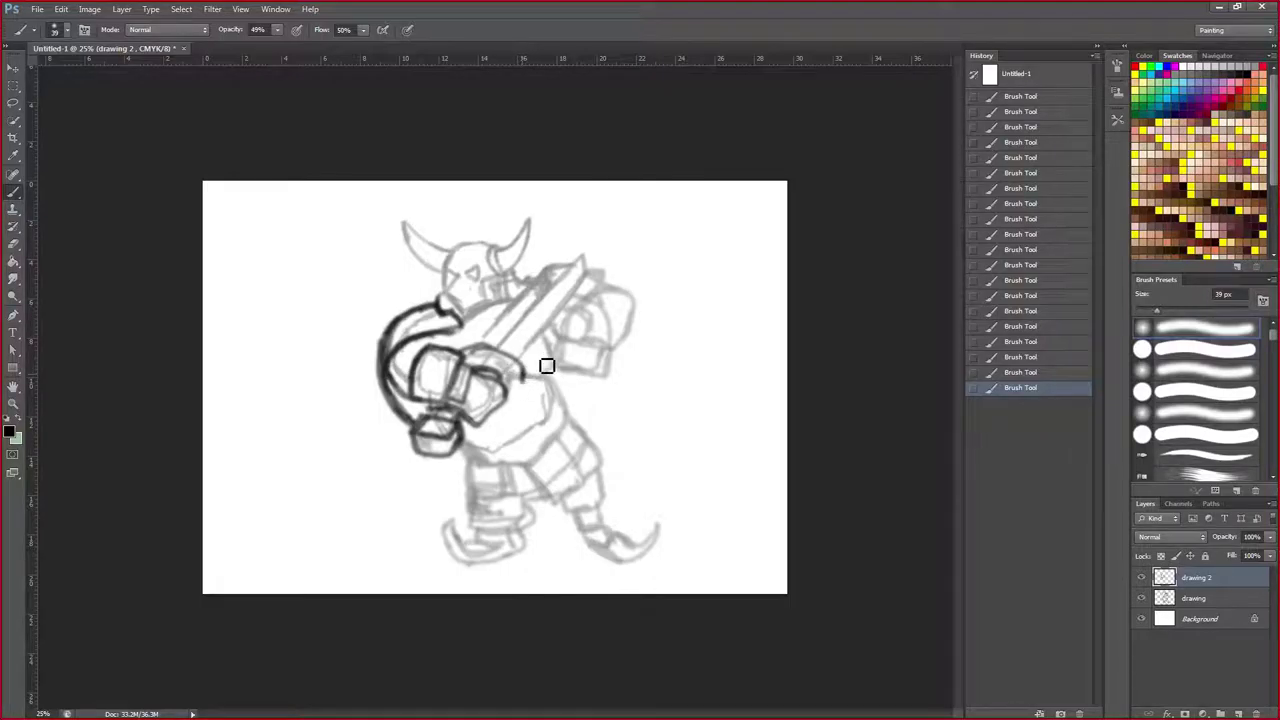
mouse_move(512, 357)
mouse_down()
mouse_move(523, 380)
mouse_move(538, 379)
mouse_up()
Outline a taller helmet with two larger horns and the lower belly curve, checking the line work with the "drawing" layer temporarily hidden.
mouse_move(437, 300)
mouse_down()
mouse_move(449, 242)
mouse_move(444, 261)
mouse_move(459, 238)
mouse_move(497, 244)
mouse_up()
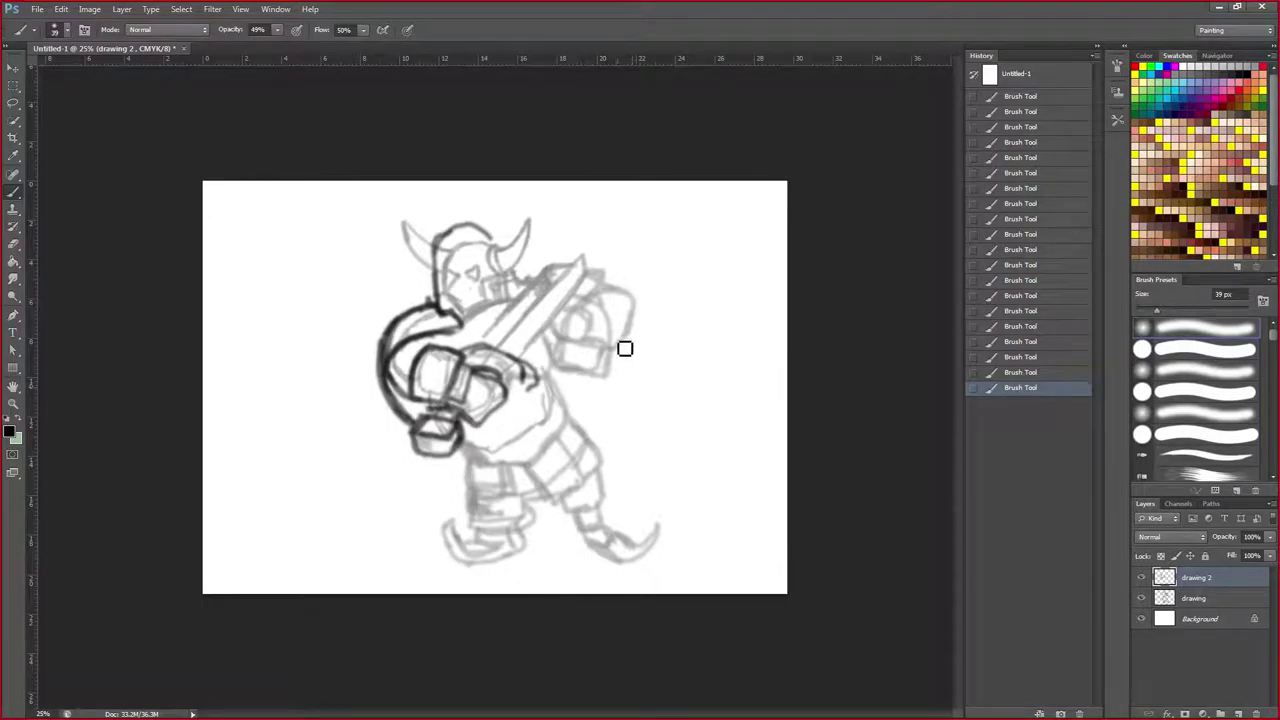
mouse_move(441, 256)
mouse_down()
mouse_move(501, 233)
mouse_move(518, 280)
mouse_up()
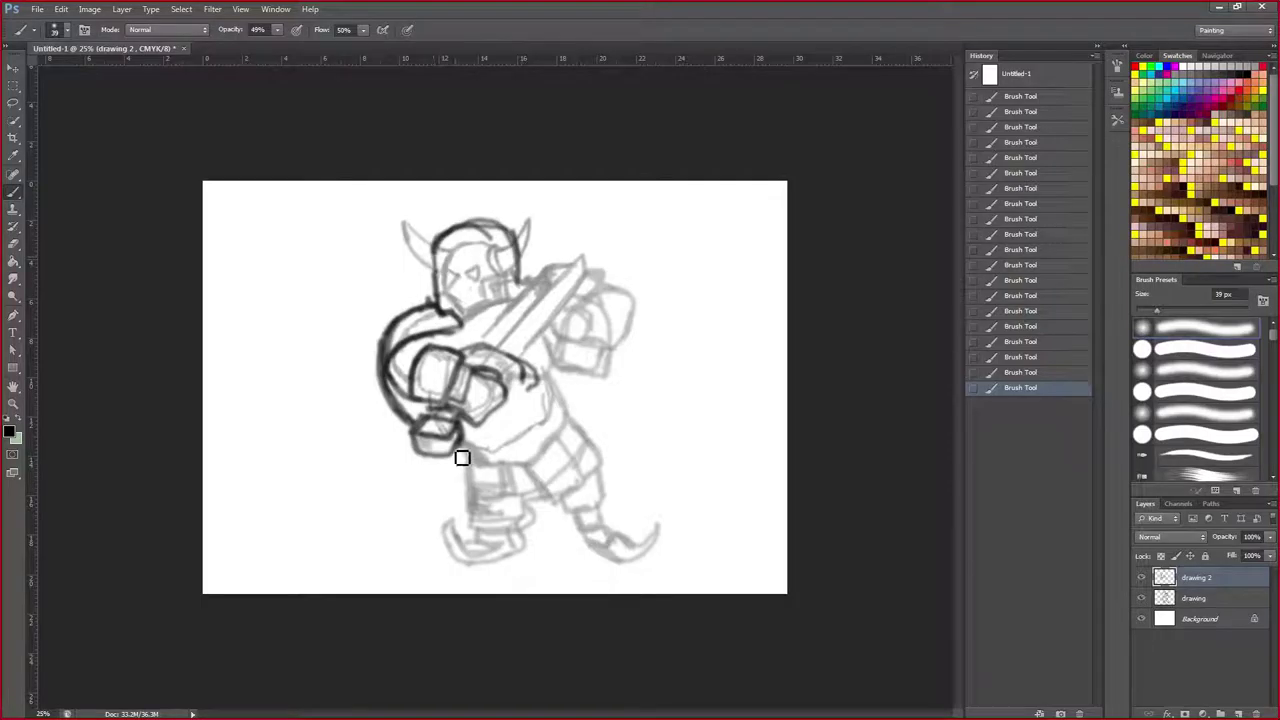
mouse_move(459, 447)
mouse_down()
mouse_move(470, 482)
mouse_move(465, 467)
mouse_move(470, 479)
mouse_move(497, 472)
mouse_move(467, 482)
mouse_move(549, 492)
mouse_move(506, 495)
mouse_move(529, 501)
mouse_move(600, 441)
mouse_up()
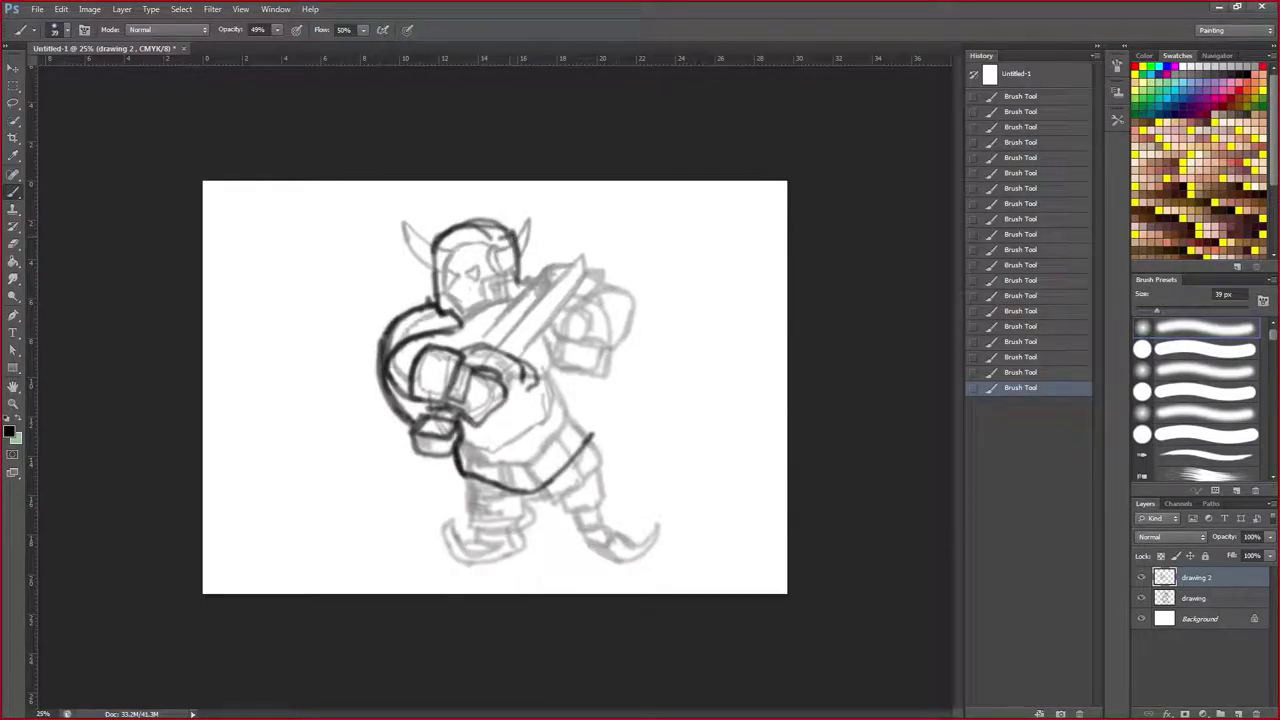
mouse_move(503, 247)
mouse_down()
mouse_move(555, 205)
mouse_move(522, 238)
mouse_move(548, 195)
mouse_move(526, 264)
mouse_move(506, 264)
mouse_move(515, 239)
mouse_move(500, 251)
mouse_move(506, 268)
mouse_move(531, 246)
mouse_up()
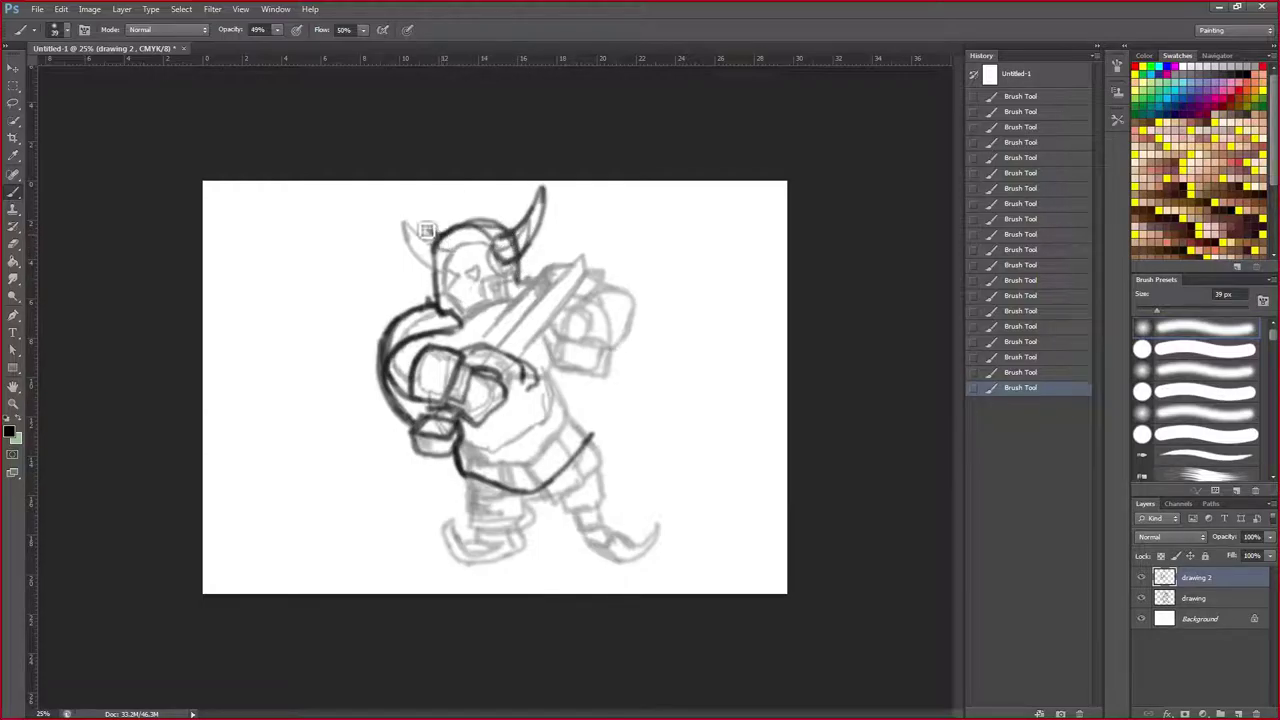
mouse_move(420, 223)
mouse_down()
mouse_move(451, 243)
mouse_move(389, 205)
mouse_move(410, 224)
mouse_move(387, 210)
mouse_move(398, 242)
mouse_move(442, 277)
mouse_move(381, 215)
mouse_up()
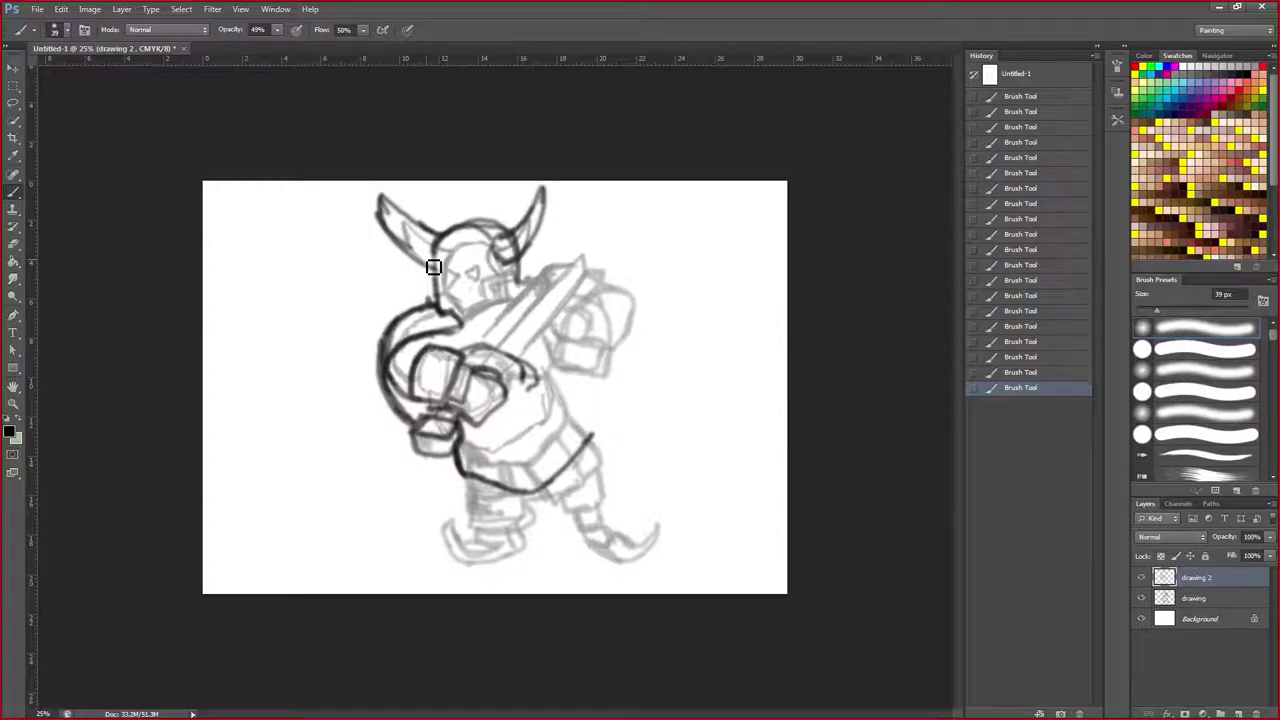
click(1141, 598)
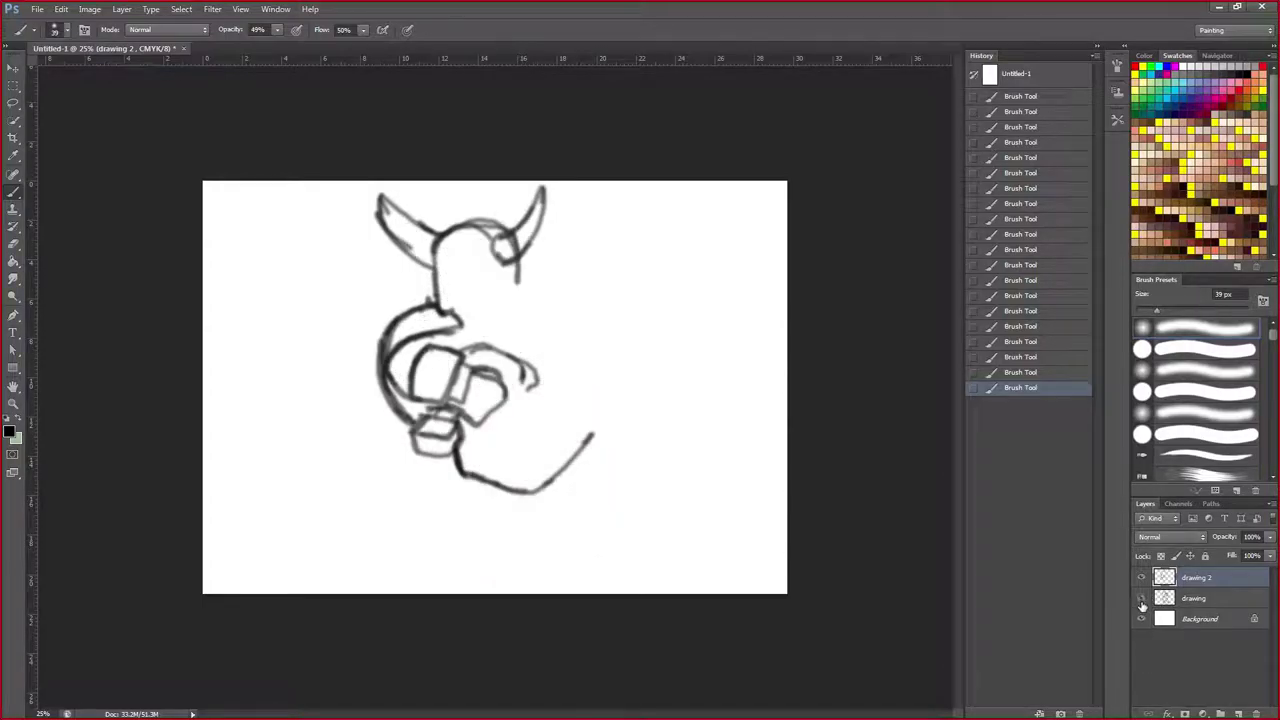
click(1141, 598)
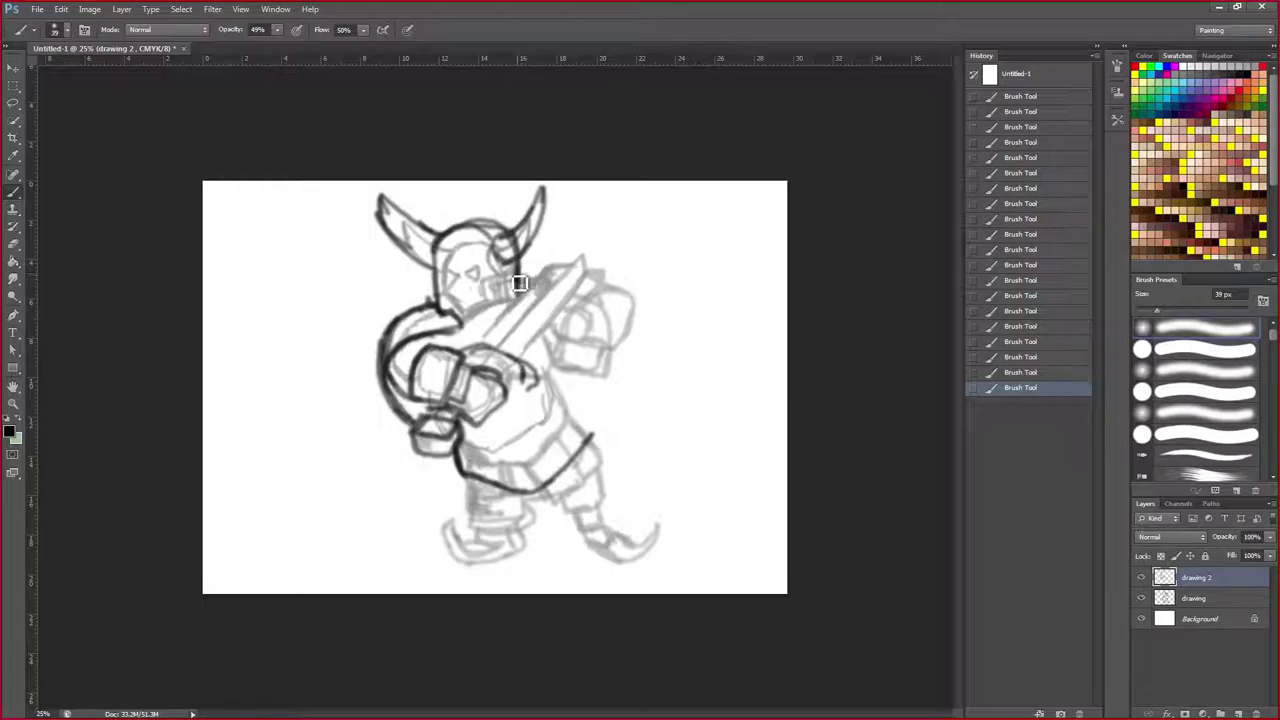
Draw the jaw edge and upper chest line, and redraw the sword's guard and blade with a dark spike behind it.
mouse_move(517, 282)
mouse_down()
mouse_move(498, 309)
mouse_move(510, 295)
mouse_up()
drag(526, 284, 519, 289)
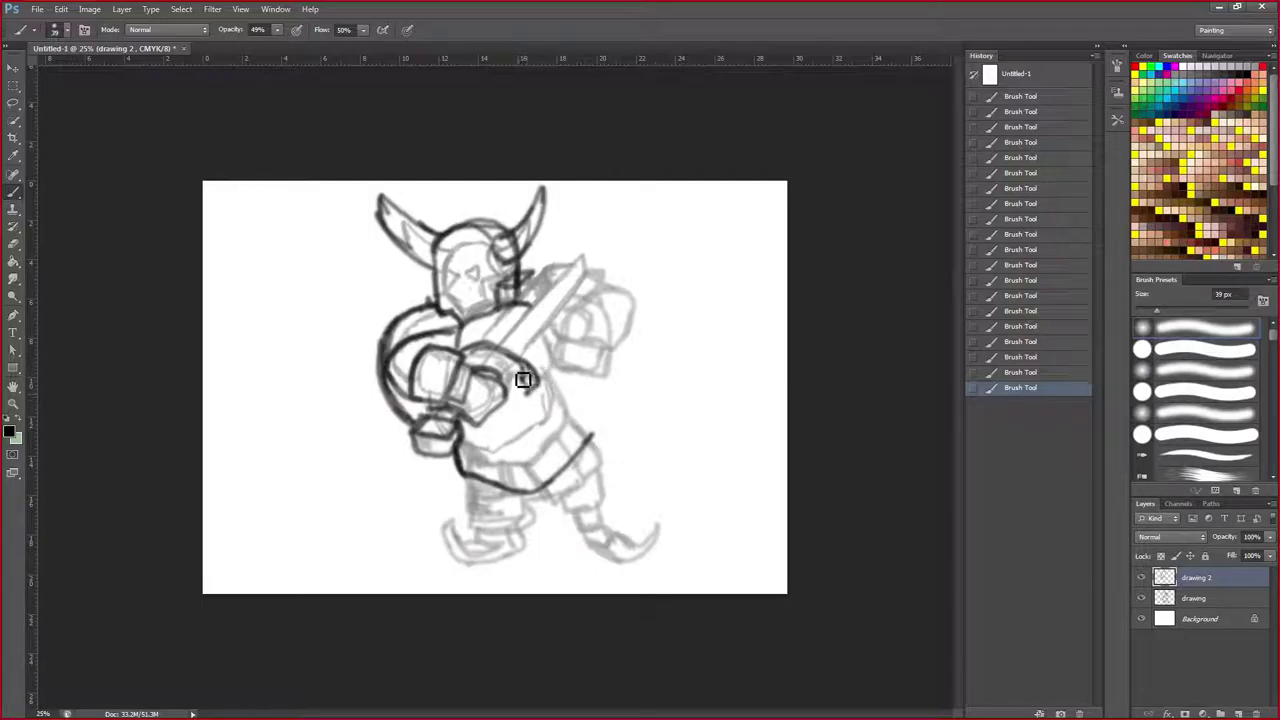
mouse_move(500, 372)
mouse_down()
mouse_move(480, 370)
mouse_move(527, 408)
mouse_move(508, 411)
mouse_up()
mouse_move(502, 341)
mouse_down()
mouse_move(600, 253)
mouse_move(597, 279)
mouse_up()
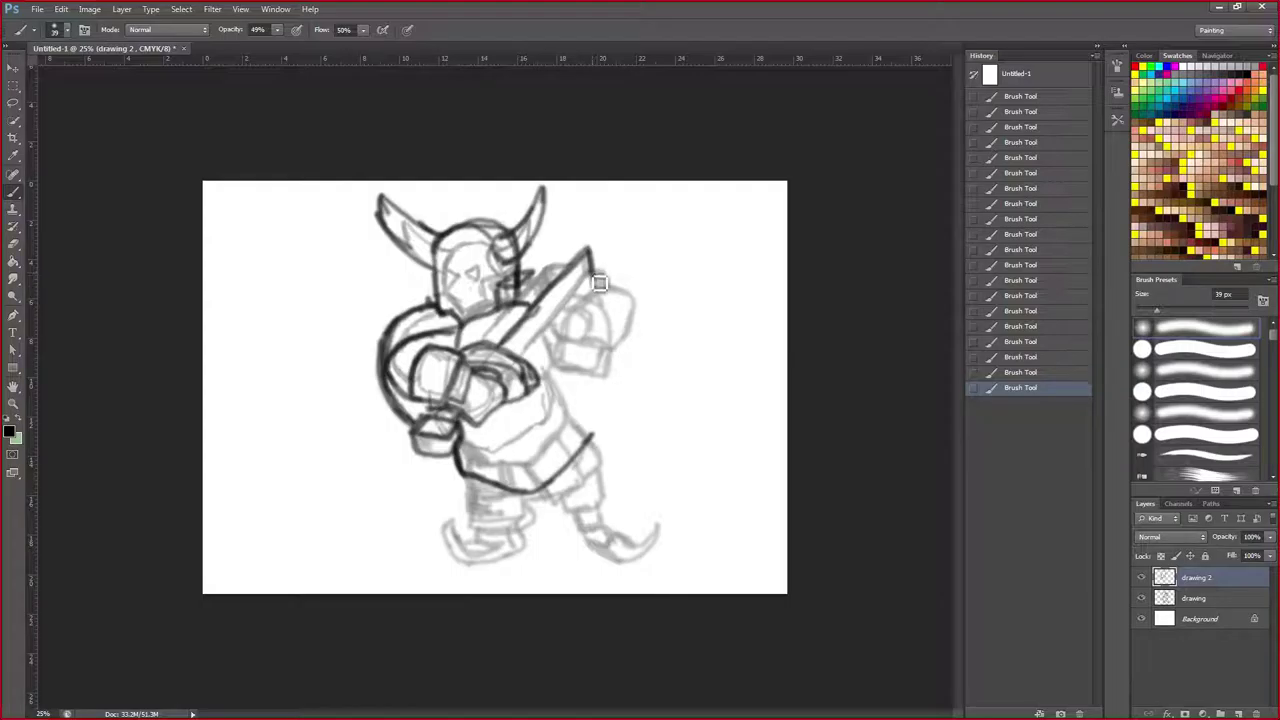
drag(600, 282, 537, 366)
drag(549, 294, 537, 311)
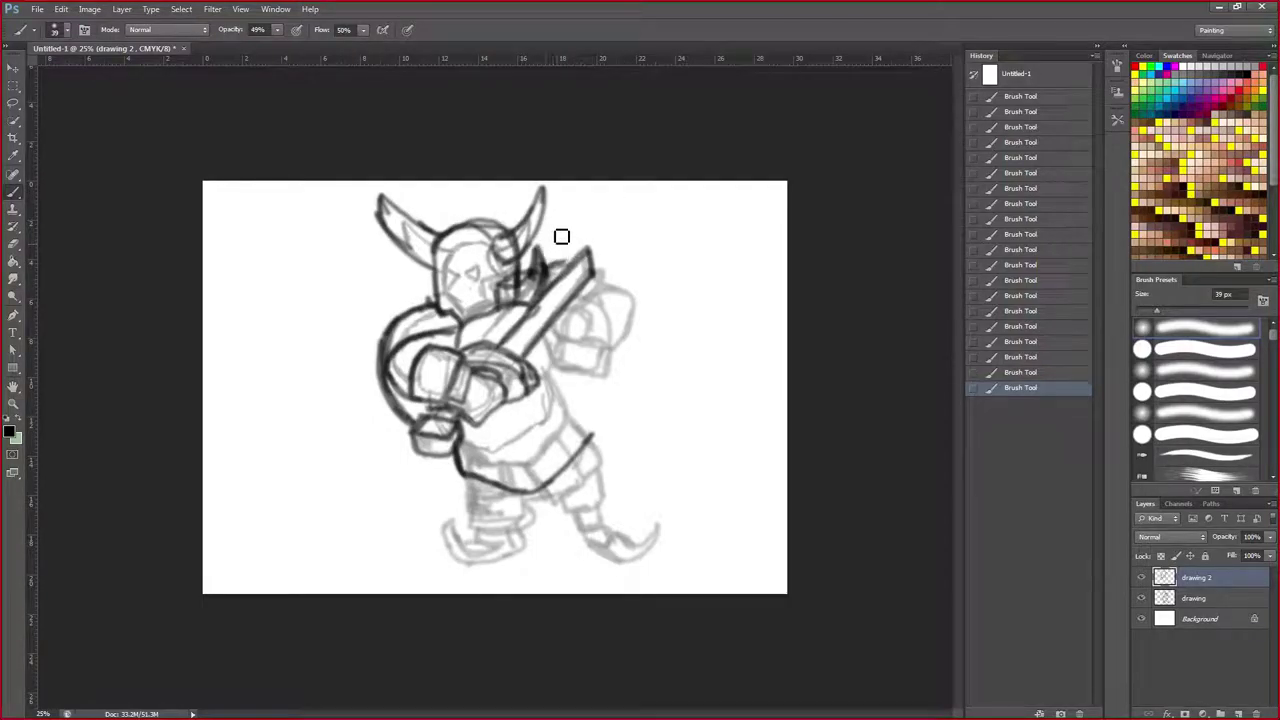
Add a tall curved spike behind the sword and extend the blade to a longer, wider angular tip.
mouse_move(568, 267)
mouse_down()
mouse_move(564, 214)
mouse_move(589, 256)
mouse_move(569, 268)
mouse_move(596, 244)
mouse_up()
mouse_move(608, 224)
mouse_down()
mouse_move(504, 355)
mouse_move(616, 215)
mouse_up()
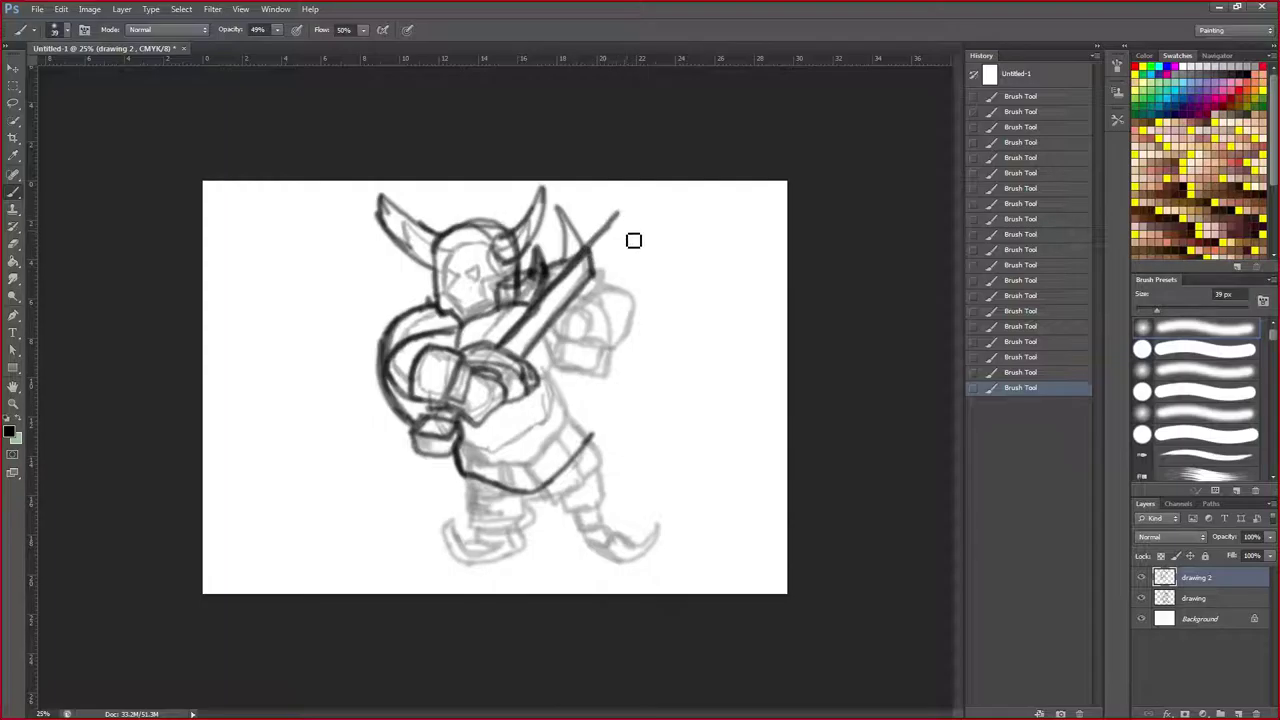
mouse_move(618, 210)
mouse_down()
mouse_move(631, 259)
mouse_move(540, 362)
mouse_move(581, 316)
mouse_up()
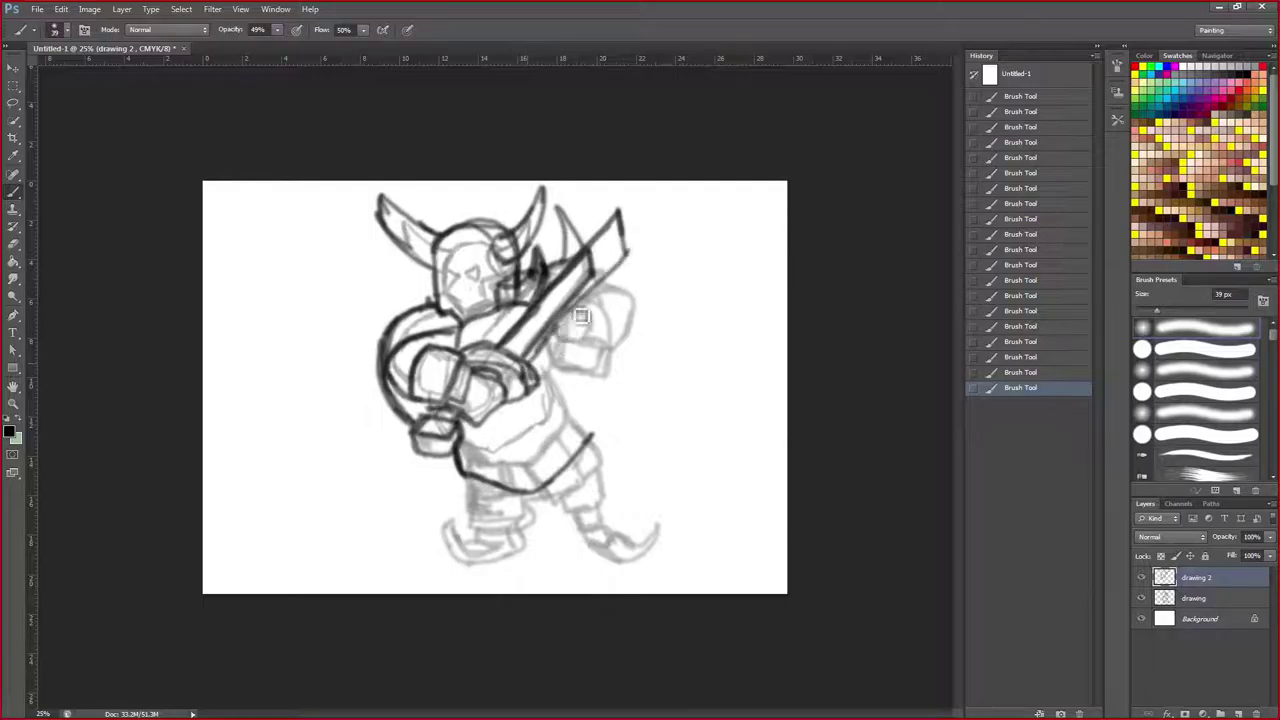
mouse_move(631, 263)
mouse_down()
mouse_move(540, 371)
mouse_move(613, 274)
mouse_up()
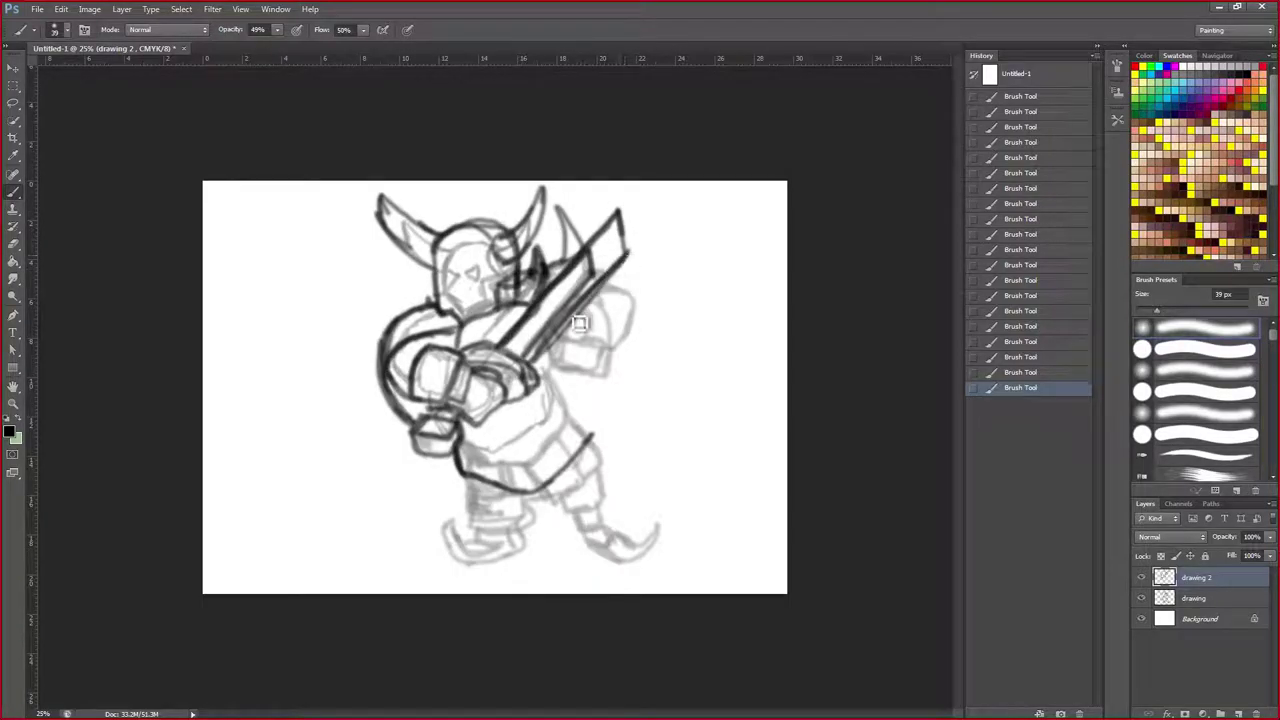
drag(625, 259, 541, 370)
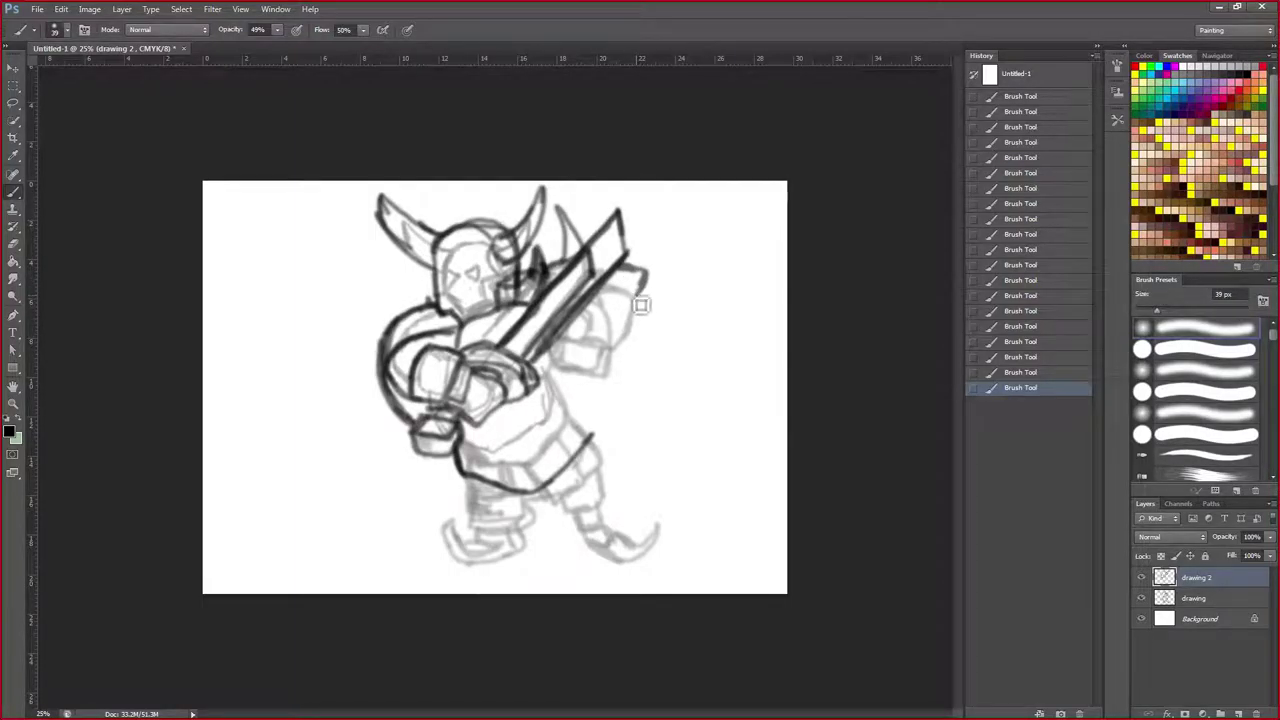
Outline the far shoulder plate behind the sword, the side of the chest and the bulging far side of the belly.
mouse_move(644, 302)
mouse_down()
mouse_move(593, 330)
mouse_move(588, 328)
mouse_up()
mouse_move(582, 343)
mouse_down()
mouse_move(570, 352)
mouse_move(589, 324)
mouse_move(558, 346)
mouse_move(590, 324)
mouse_move(596, 389)
mouse_move(547, 389)
mouse_move(590, 379)
mouse_move(588, 323)
mouse_move(593, 374)
mouse_move(573, 380)
mouse_move(591, 338)
mouse_move(598, 374)
mouse_move(574, 391)
mouse_move(555, 385)
mouse_move(575, 348)
mouse_move(626, 426)
mouse_move(562, 479)
mouse_move(550, 464)
mouse_move(596, 462)
mouse_move(597, 450)
mouse_move(562, 464)
mouse_up()
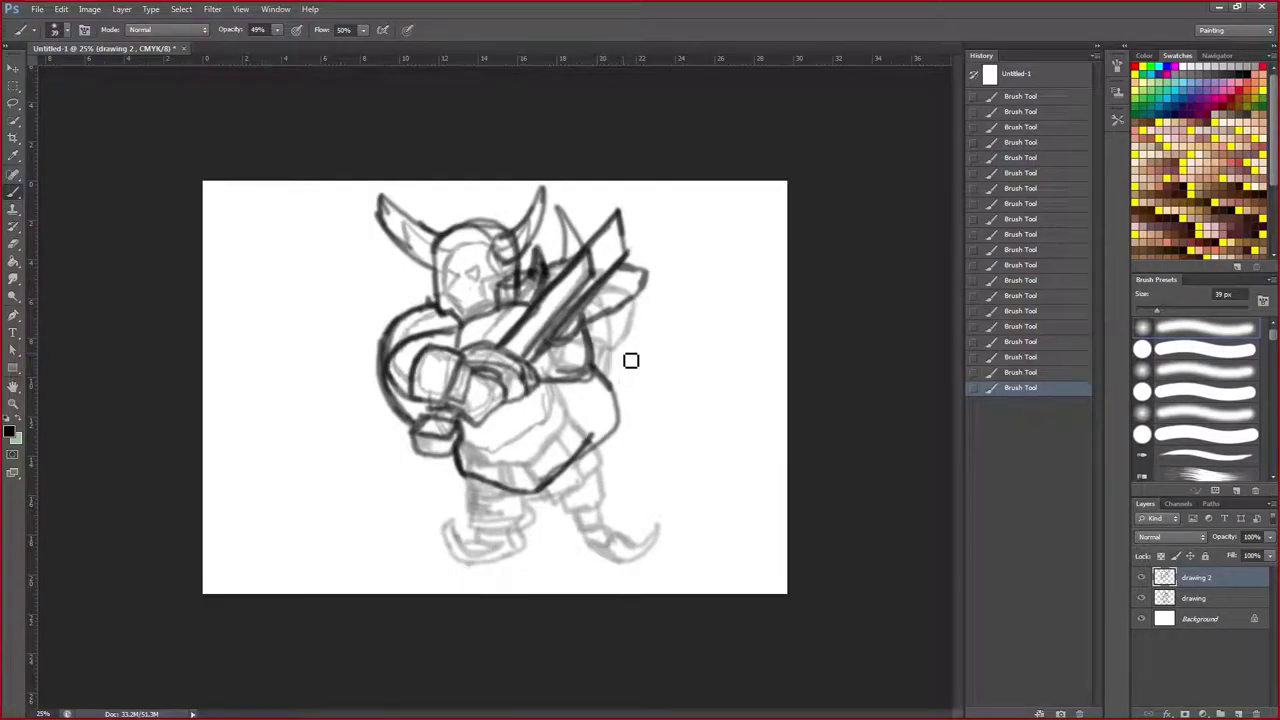
Hide the "drawing" layer and erase the old tip and edge lines inside the enlarged sword blade.
click(1142, 597)
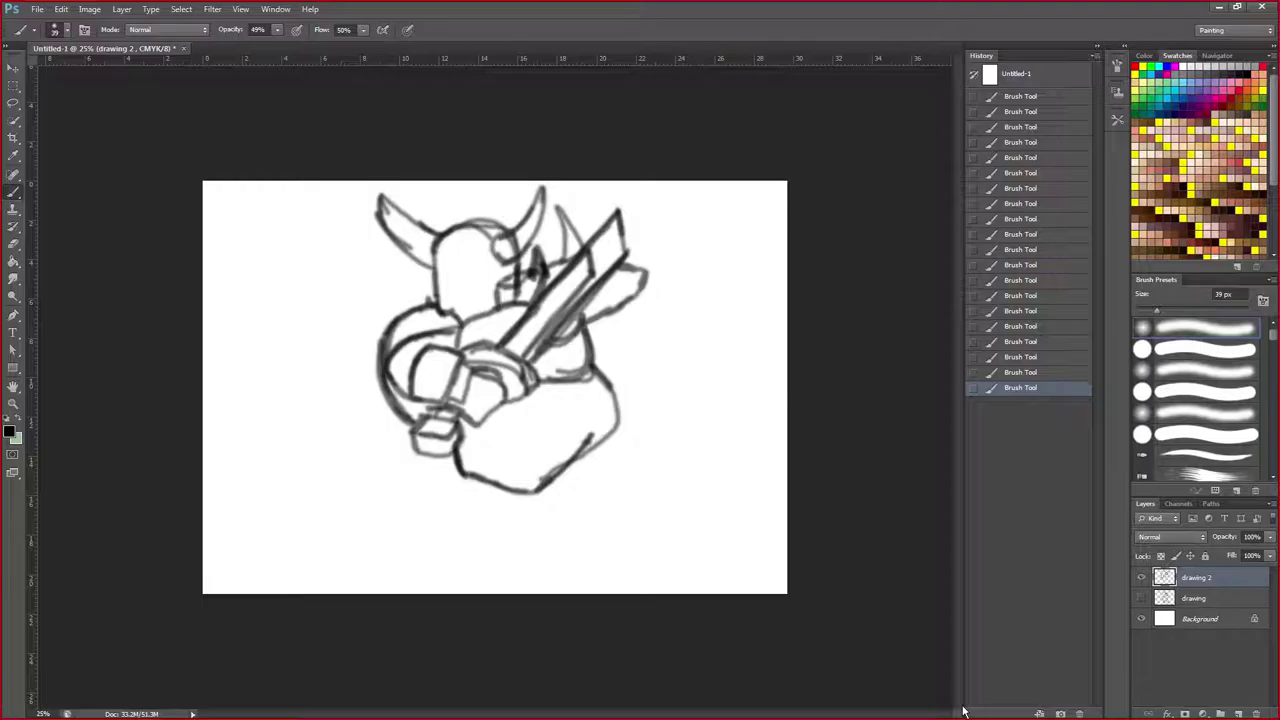
click(13, 243)
mouse_move(587, 257)
mouse_down()
mouse_move(600, 258)
mouse_move(540, 328)
mouse_move(571, 286)
mouse_move(570, 315)
mouse_up()
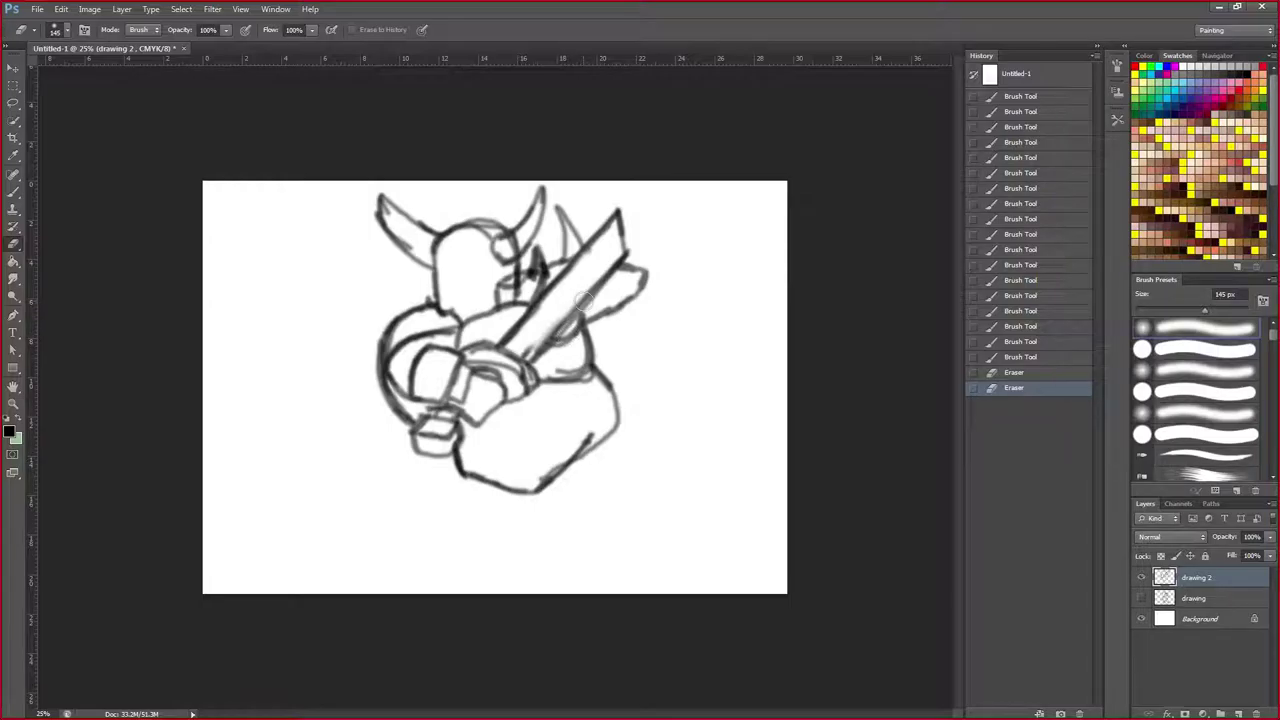
Brush short strokes beside the chest to start the far hand and reinforce the curved lower edge of the chest.
click(13, 191)
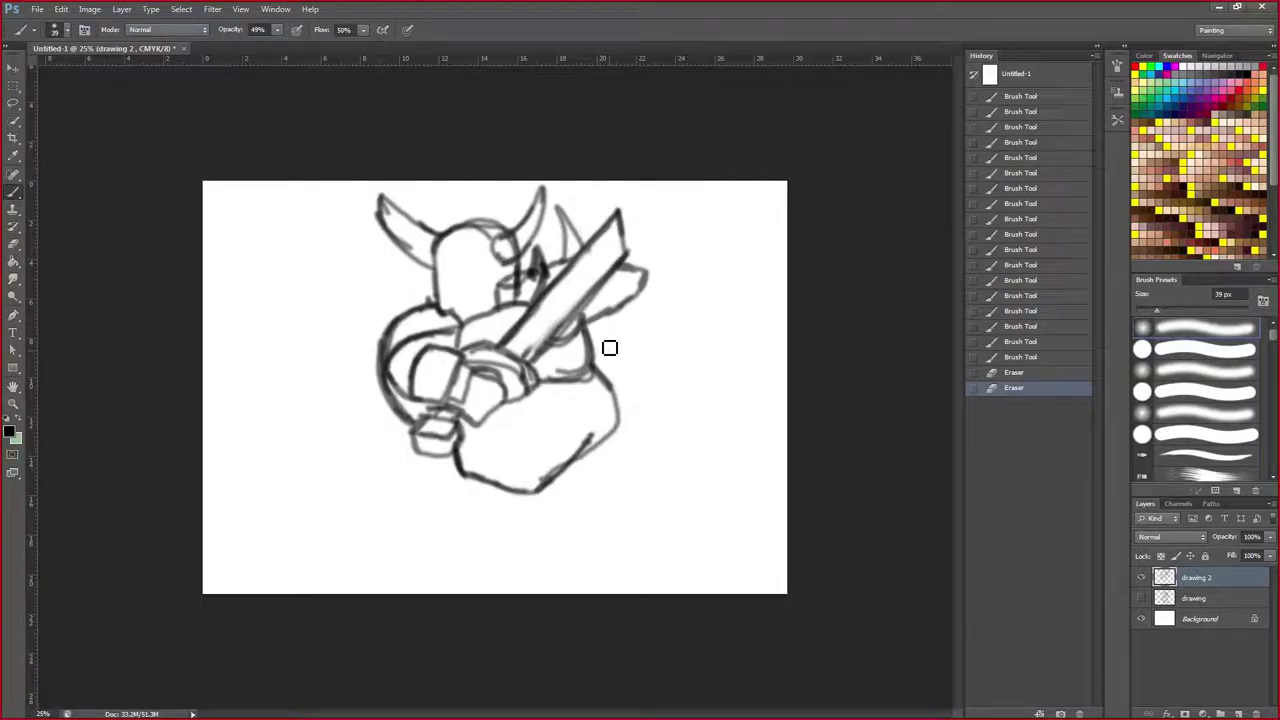
mouse_move(600, 352)
mouse_down()
mouse_move(601, 331)
mouse_move(628, 348)
mouse_move(621, 376)
mouse_move(614, 364)
mouse_move(617, 402)
mouse_up()
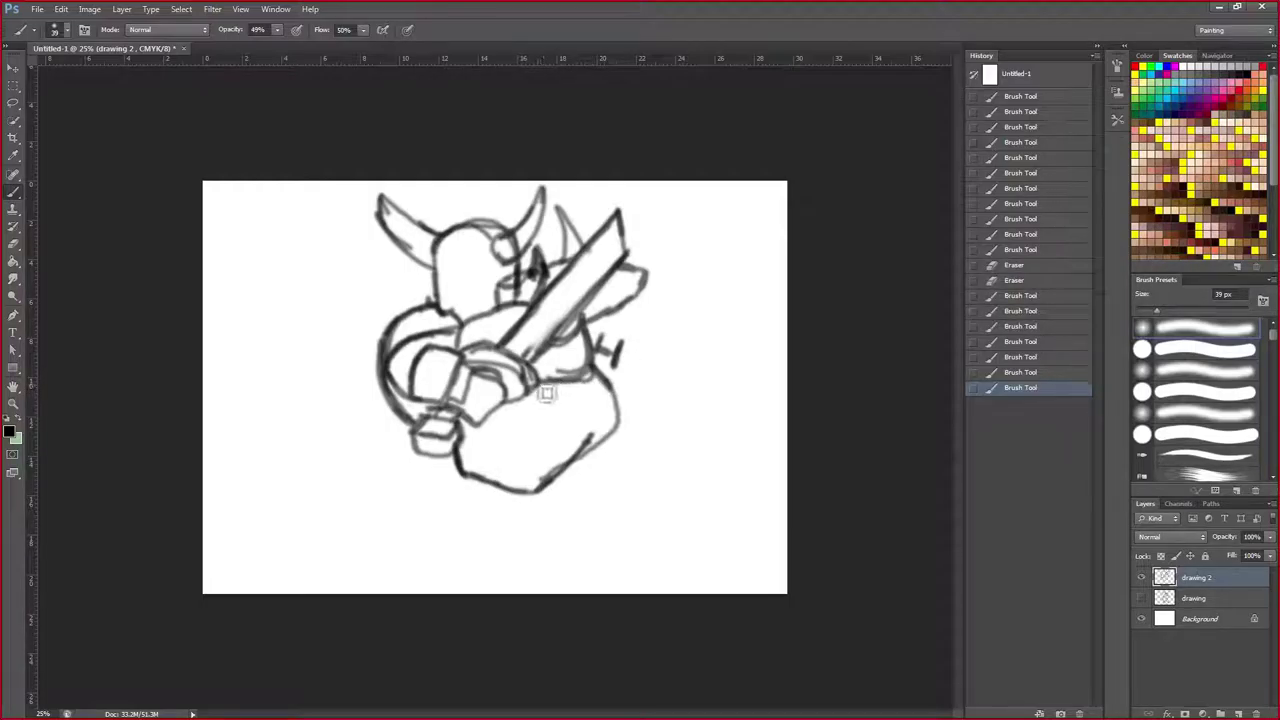
mouse_move(565, 400)
mouse_down()
mouse_move(594, 391)
mouse_move(600, 353)
mouse_up()
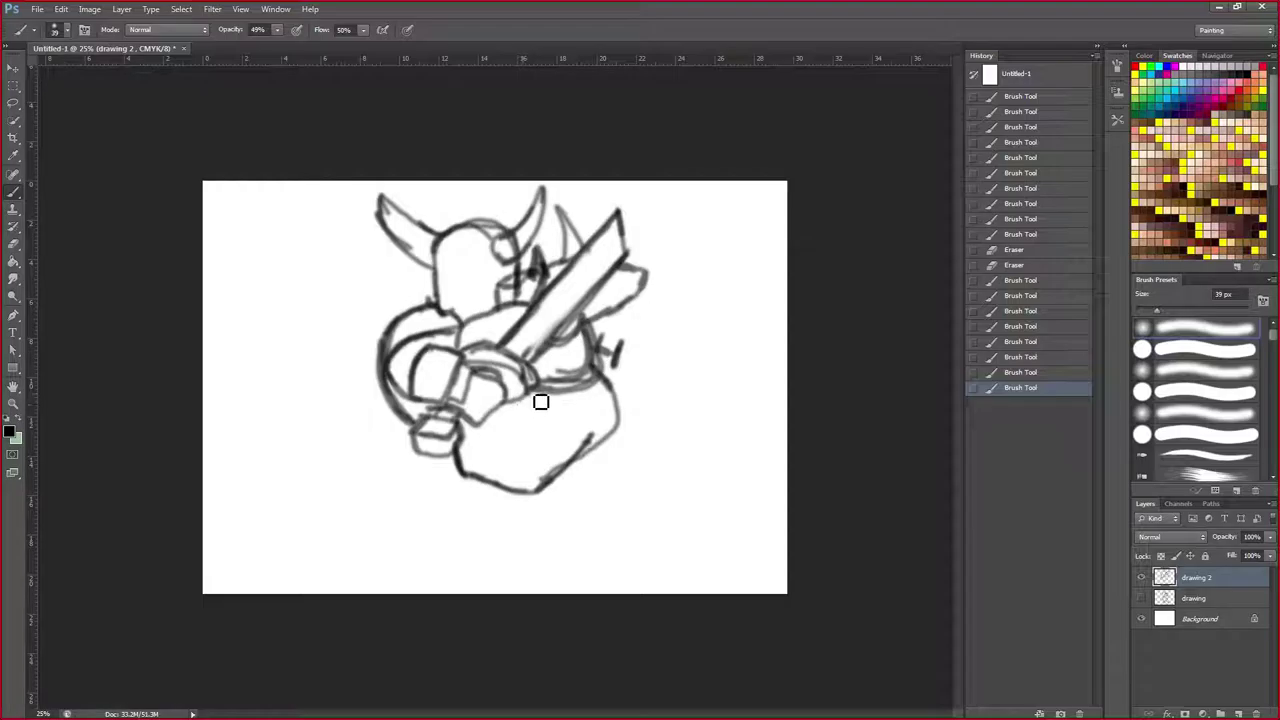
Redraw the belly with a larger, lower outline running from beneath the near hand around to the far side of the chest.
mouse_move(531, 411)
mouse_down()
mouse_move(471, 441)
mouse_move(536, 402)
mouse_move(492, 426)
mouse_move(489, 405)
mouse_move(481, 414)
mouse_move(463, 488)
mouse_up()
mouse_move(461, 438)
mouse_down()
mouse_move(485, 512)
mouse_move(507, 524)
mouse_move(519, 493)
mouse_move(482, 506)
mouse_move(563, 521)
mouse_up()
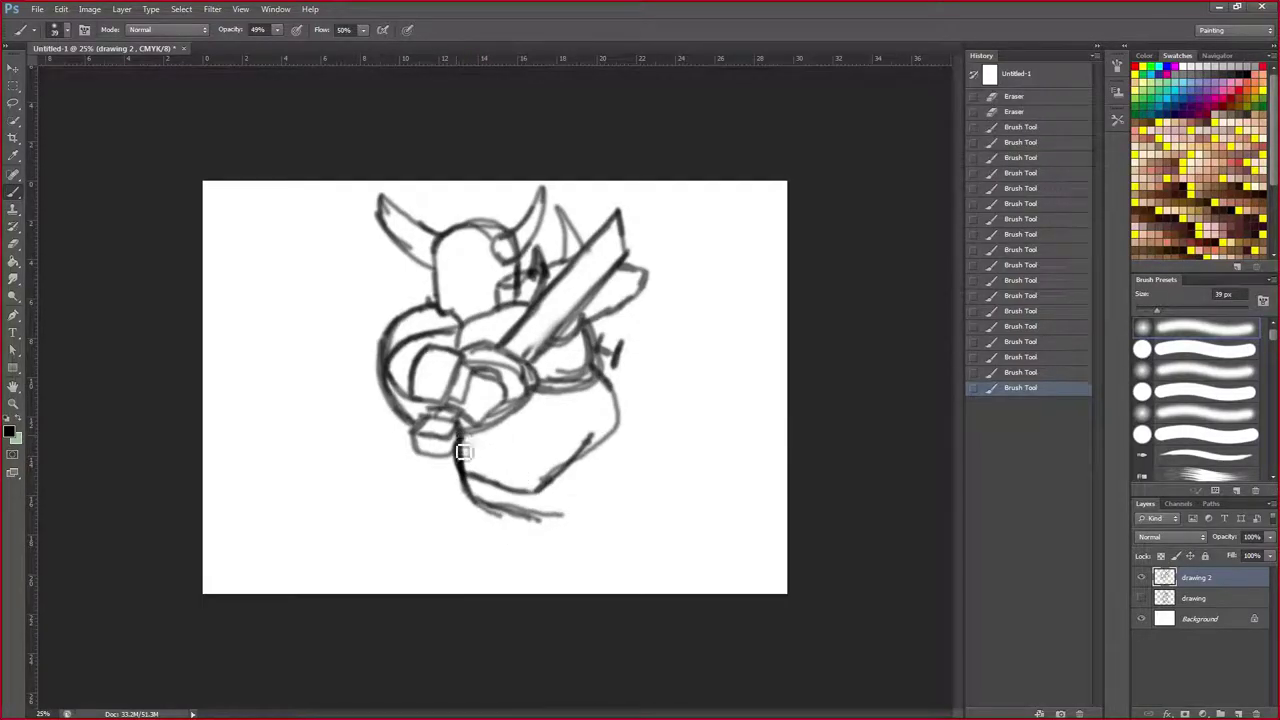
mouse_move(457, 449)
mouse_down()
mouse_move(492, 514)
mouse_move(588, 526)
mouse_move(639, 462)
mouse_move(634, 475)
mouse_move(640, 435)
mouse_up()
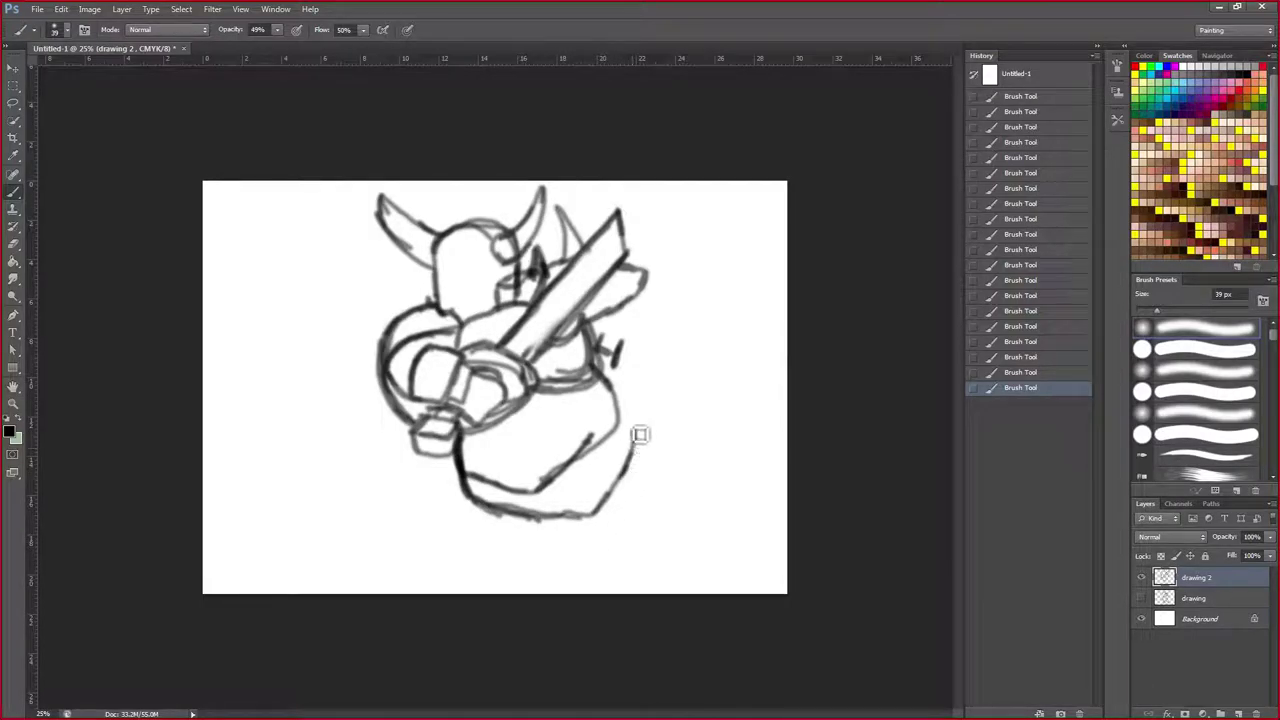
drag(604, 377, 641, 442)
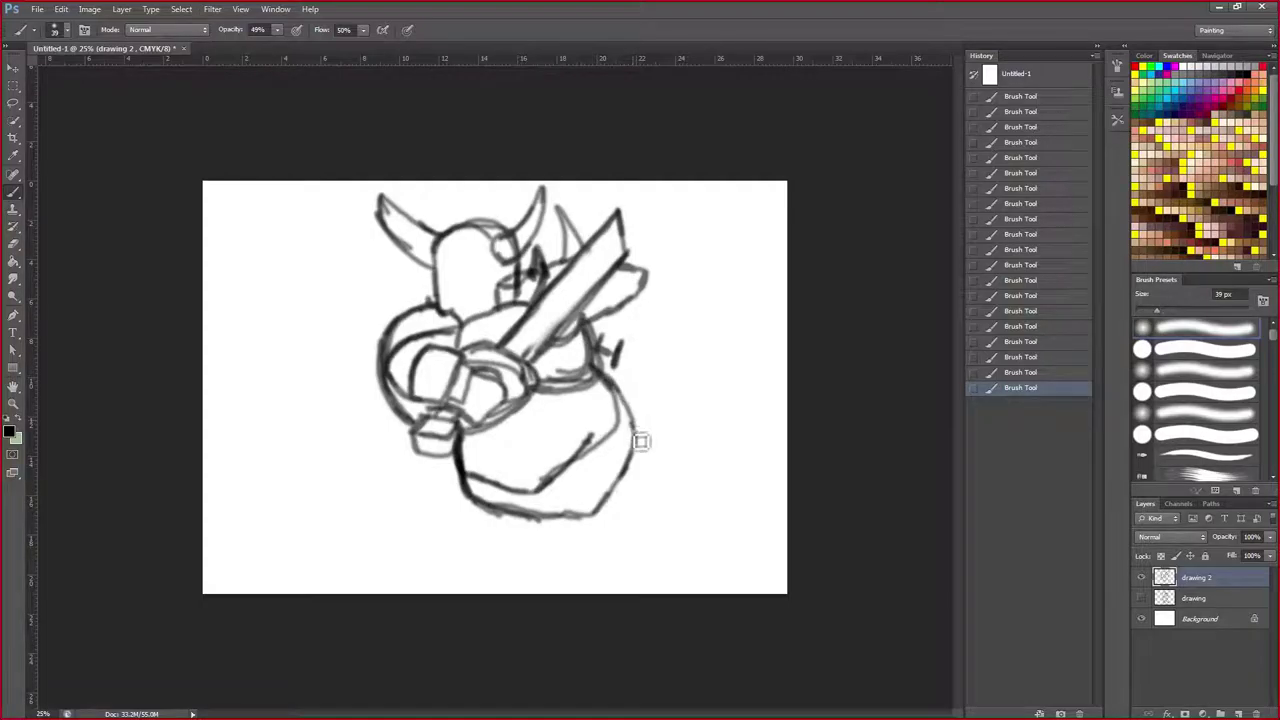
drag(607, 384, 634, 436)
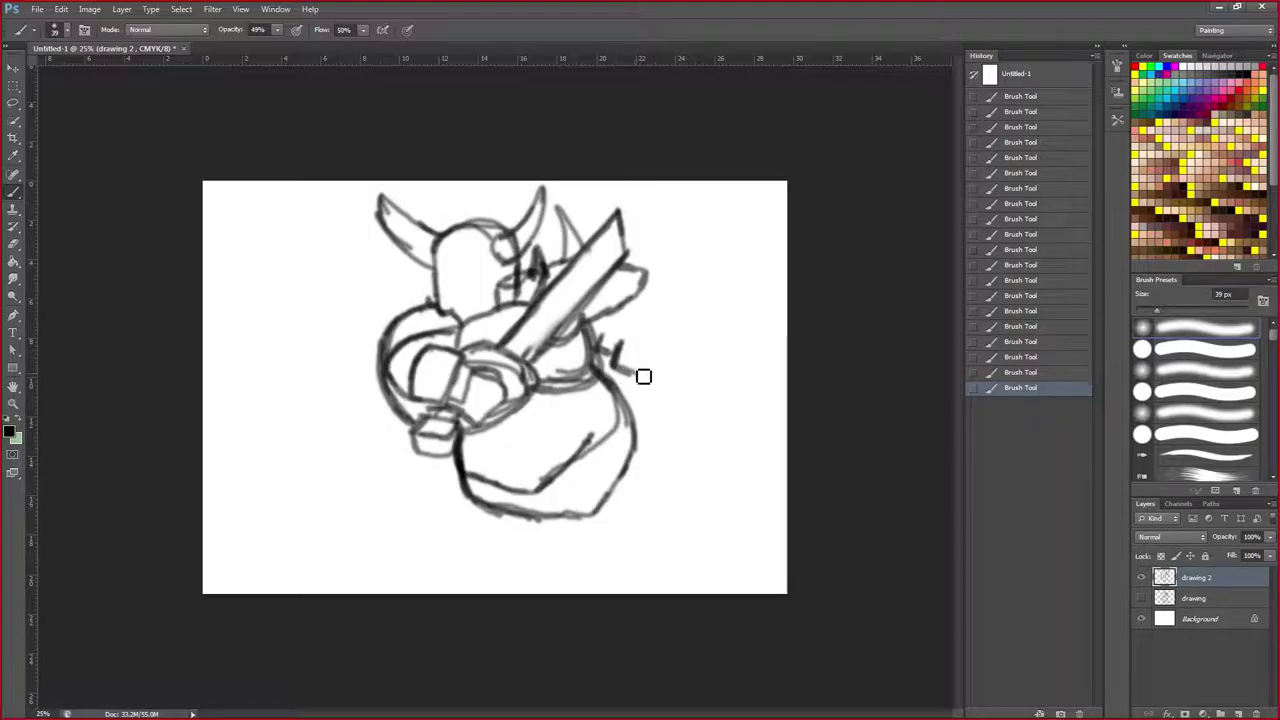
Draw the rounded opening of the far forearm beside the chest and connect it to the far shoulder with arm lines.
mouse_move(628, 370)
mouse_down()
mouse_move(673, 398)
mouse_move(635, 377)
mouse_move(680, 400)
mouse_move(698, 359)
mouse_move(632, 345)
mouse_move(626, 355)
mouse_move(662, 341)
mouse_move(697, 373)
mouse_move(688, 396)
mouse_move(630, 377)
mouse_up()
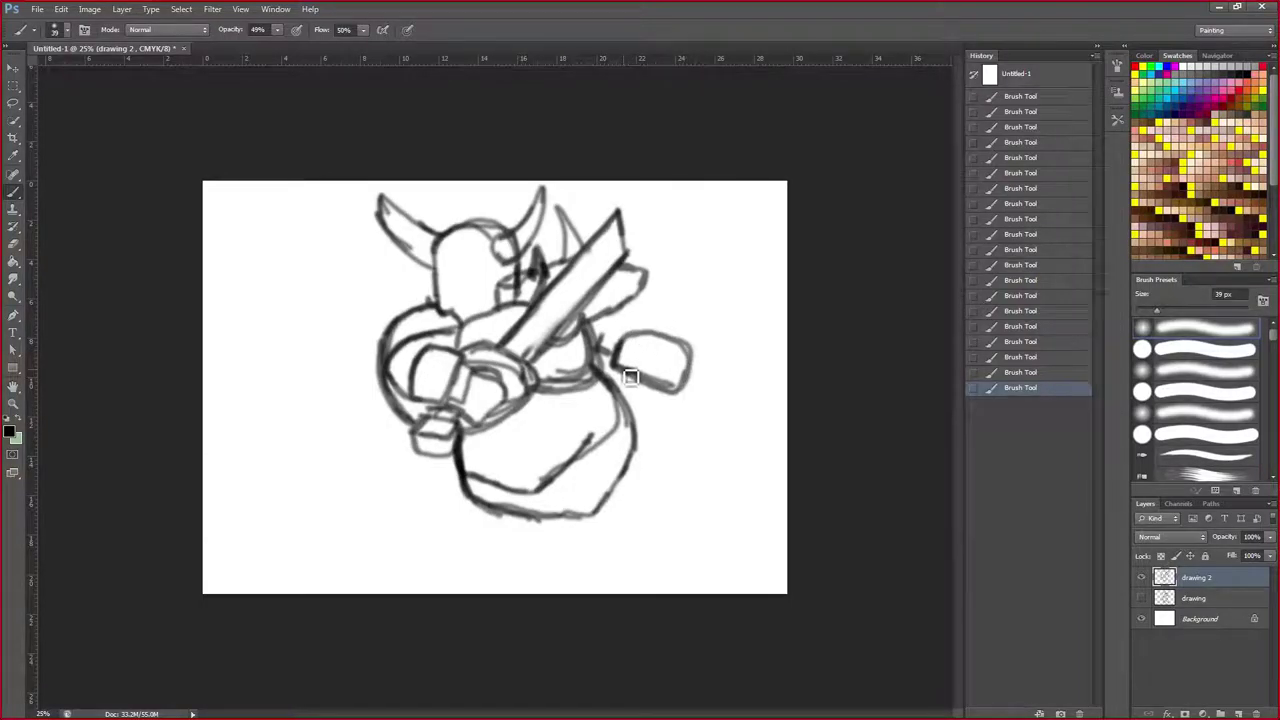
mouse_move(645, 276)
mouse_down()
mouse_move(692, 297)
mouse_move(676, 350)
mouse_move(690, 298)
mouse_move(698, 362)
mouse_move(692, 298)
mouse_move(684, 372)
mouse_up()
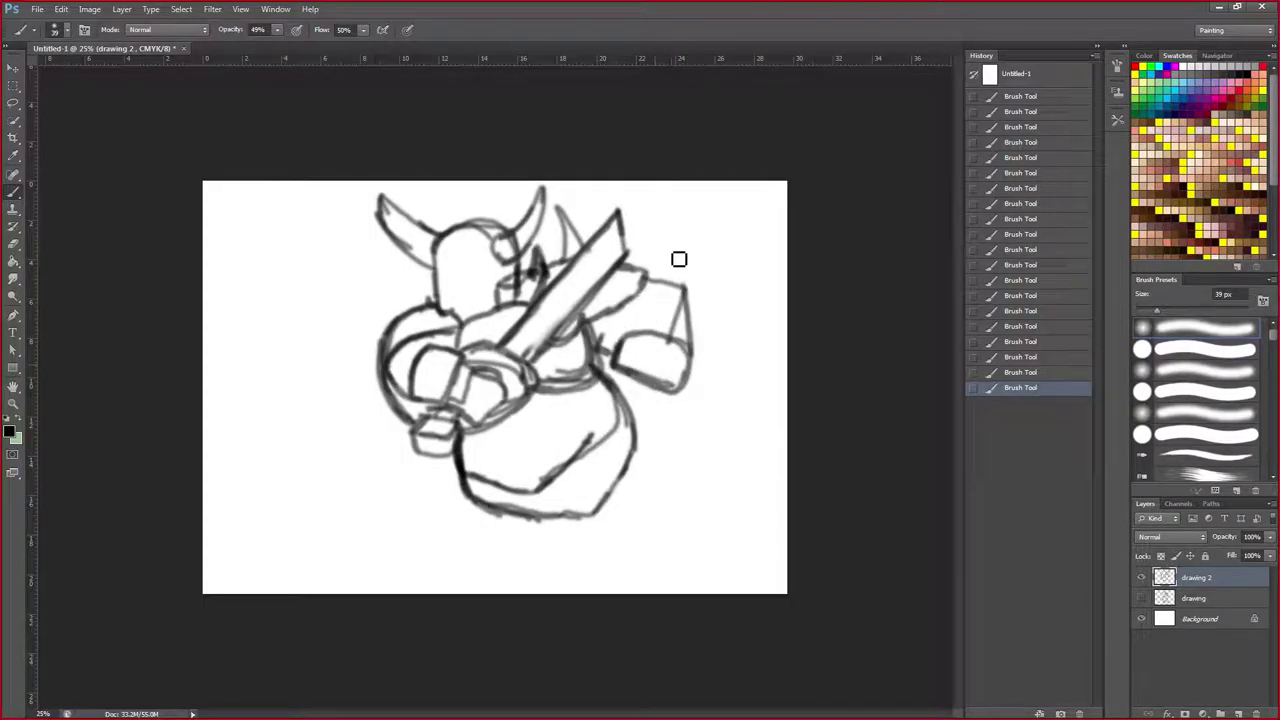
mouse_move(606, 350)
mouse_down()
mouse_move(673, 337)
mouse_move(696, 353)
mouse_move(633, 341)
mouse_up()
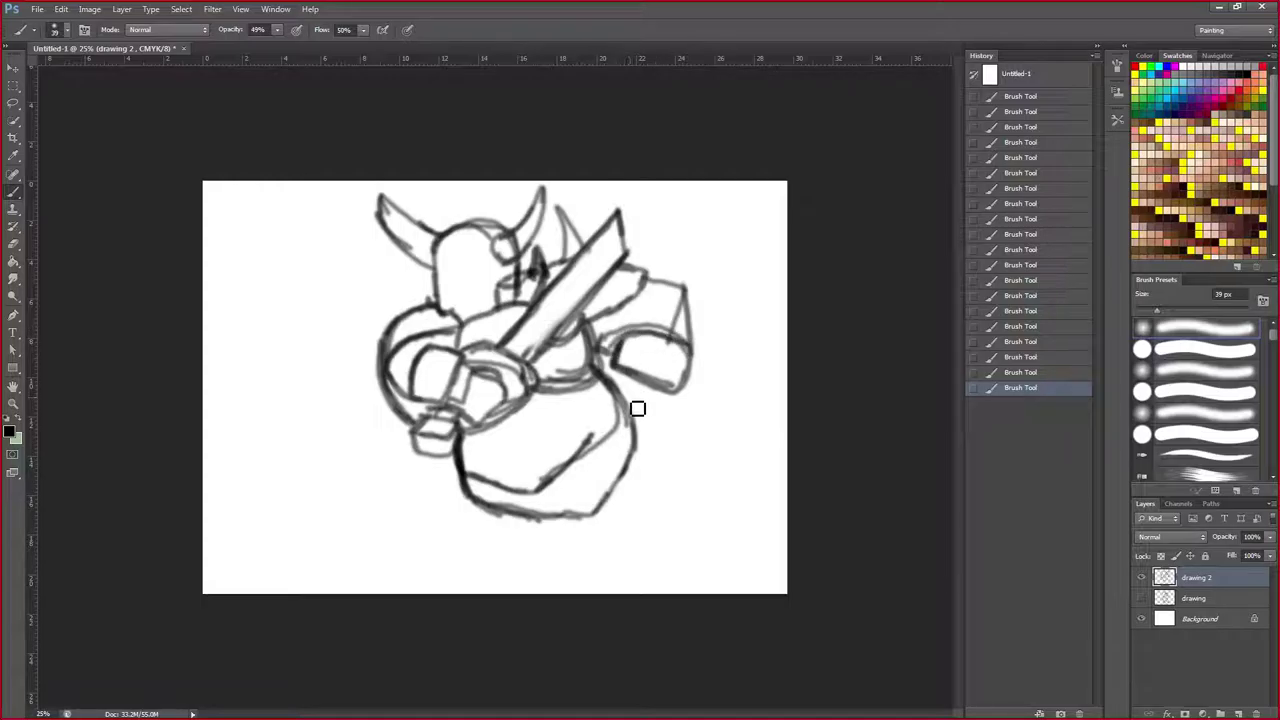
Scale down and reposition the "drawing 2" artwork to leave room for legs, and compare it with the "drawing" layer.
click(16, 70)
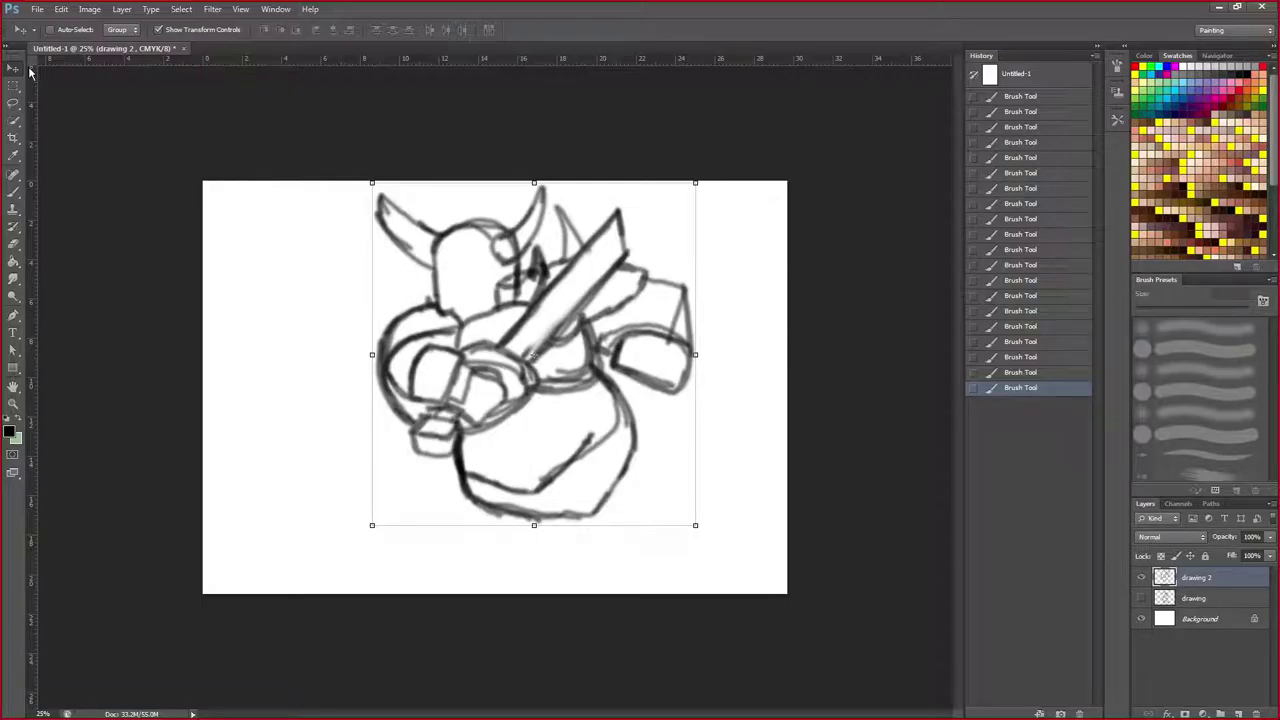
drag(696, 183, 657, 236)
drag(572, 358, 592, 318)
key(Return)
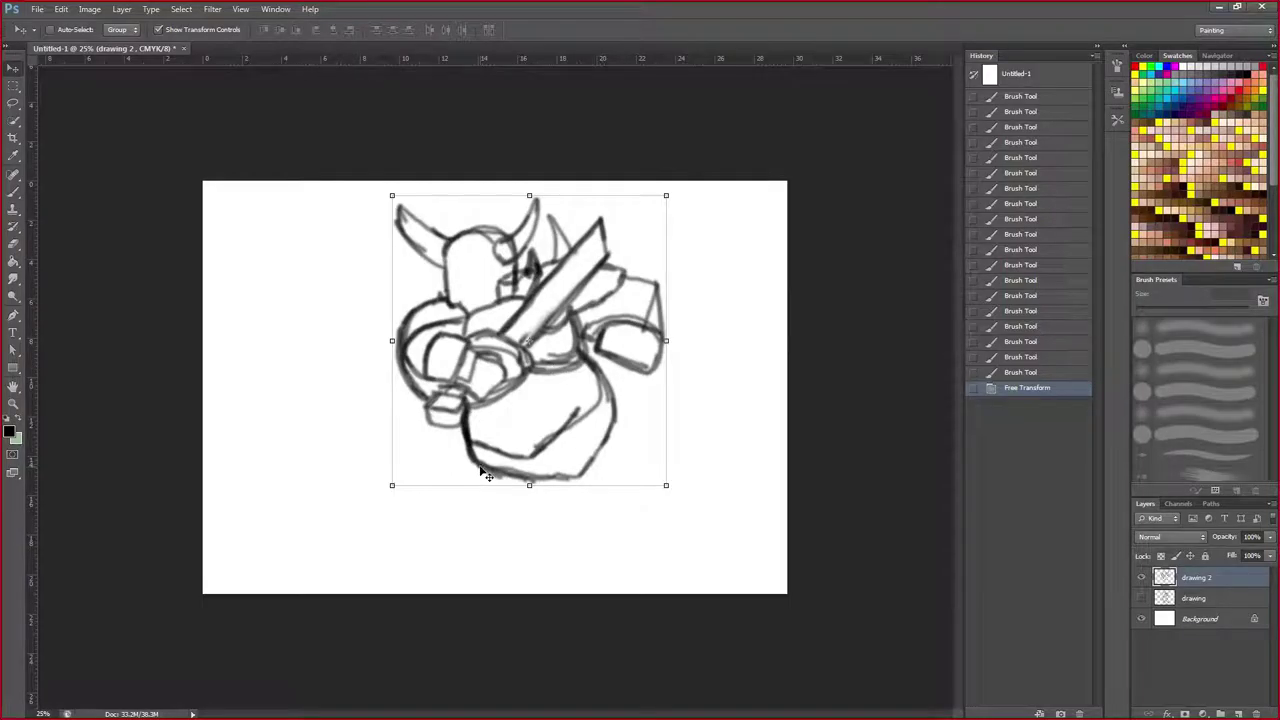
click(1141, 598)
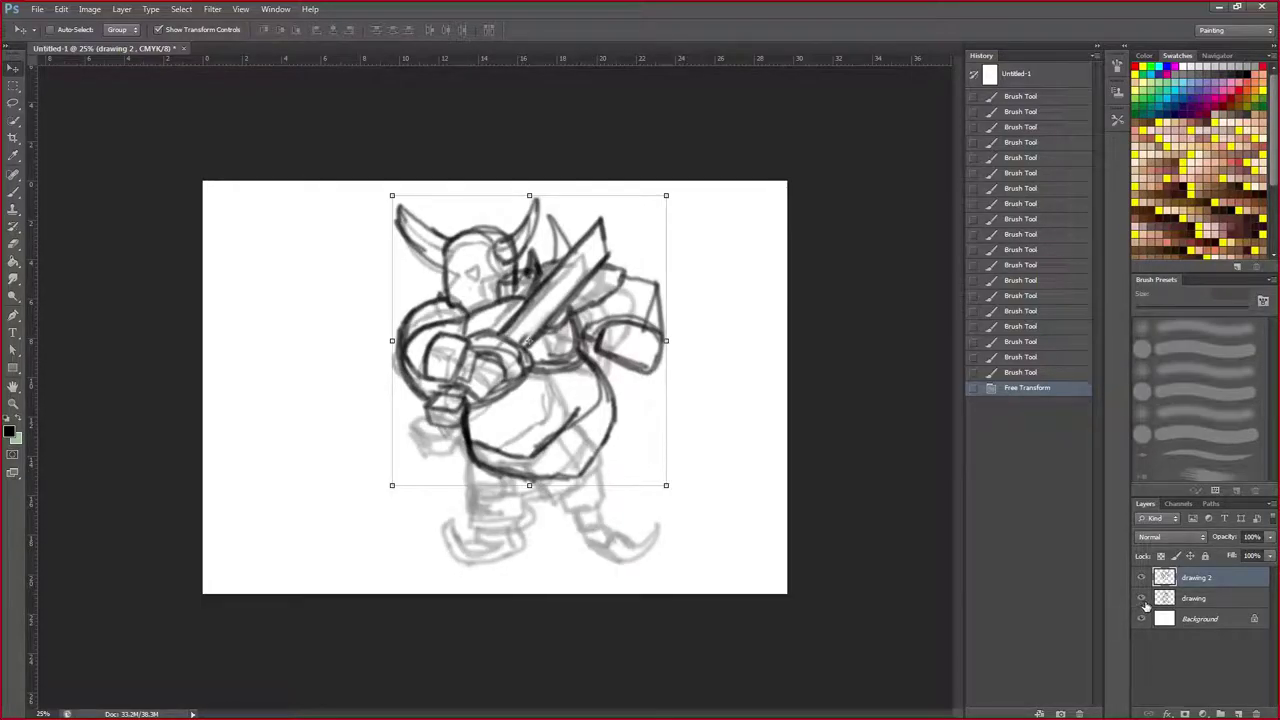
click(1141, 598)
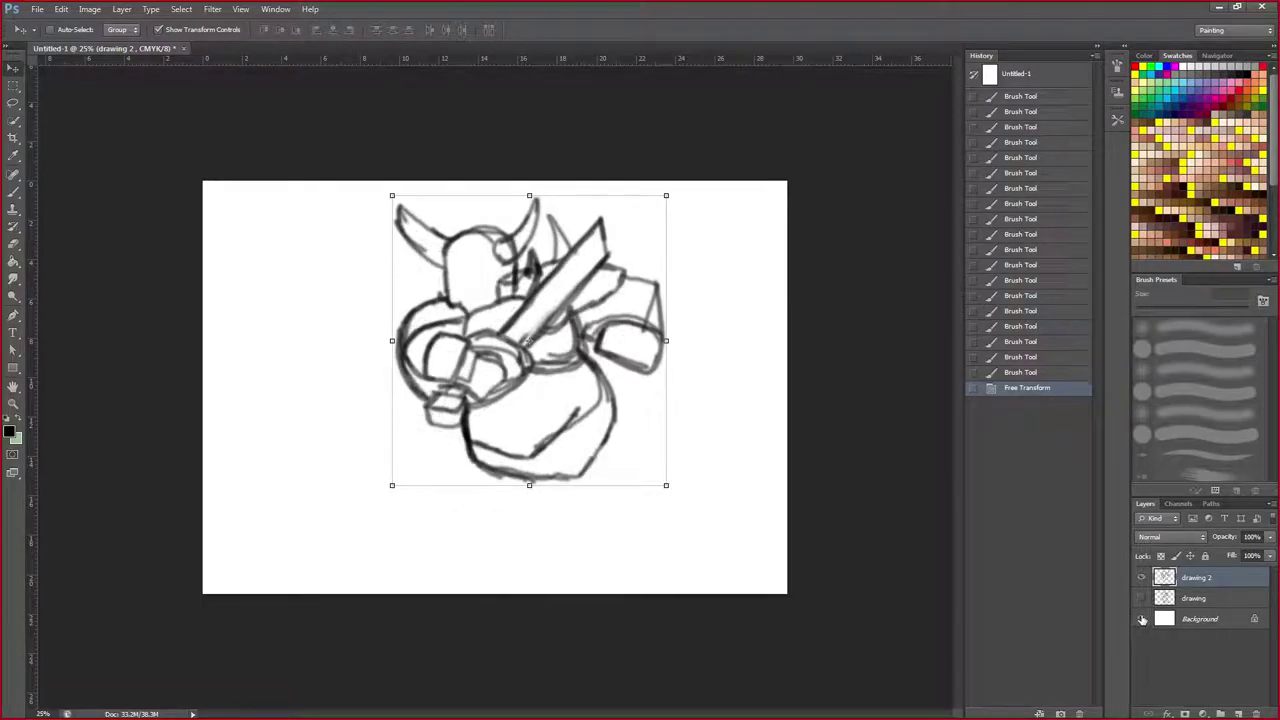
Brush the helmet's face details: a dark vertical slot, two angular eye openings and a heavier brow and crown line.
click(17, 192)
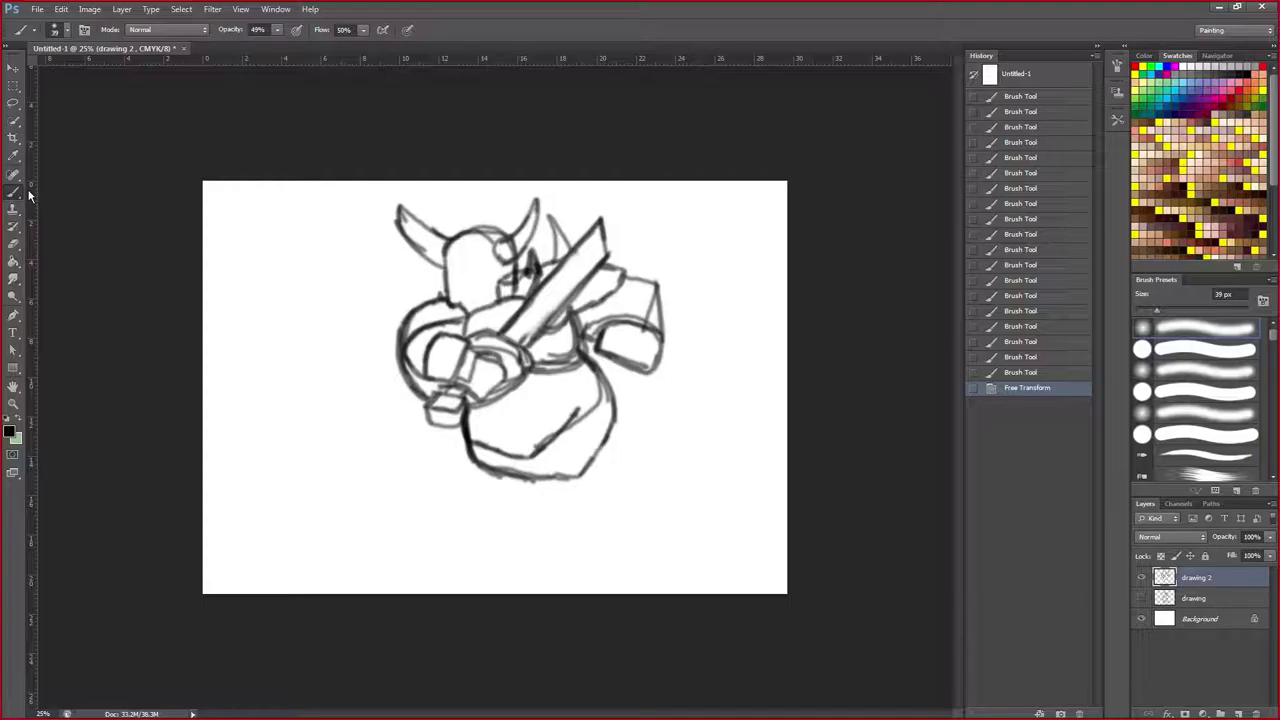
drag(480, 293, 478, 281)
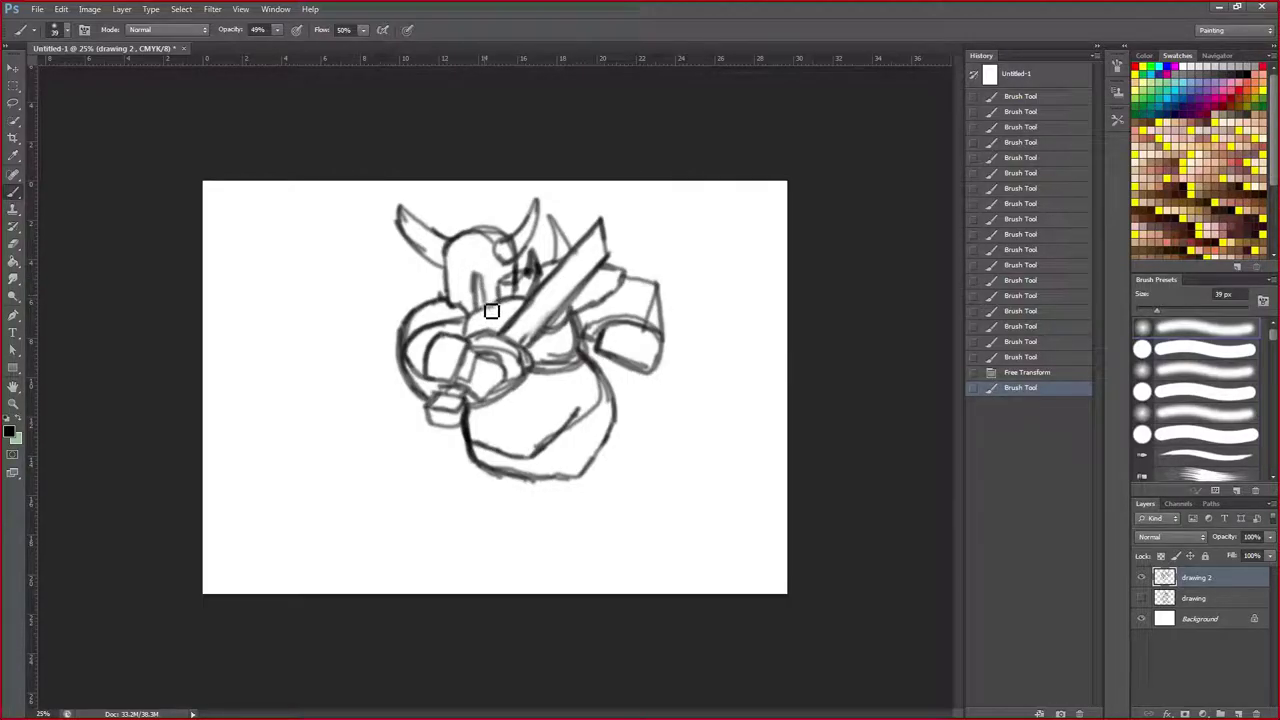
drag(484, 300, 477, 270)
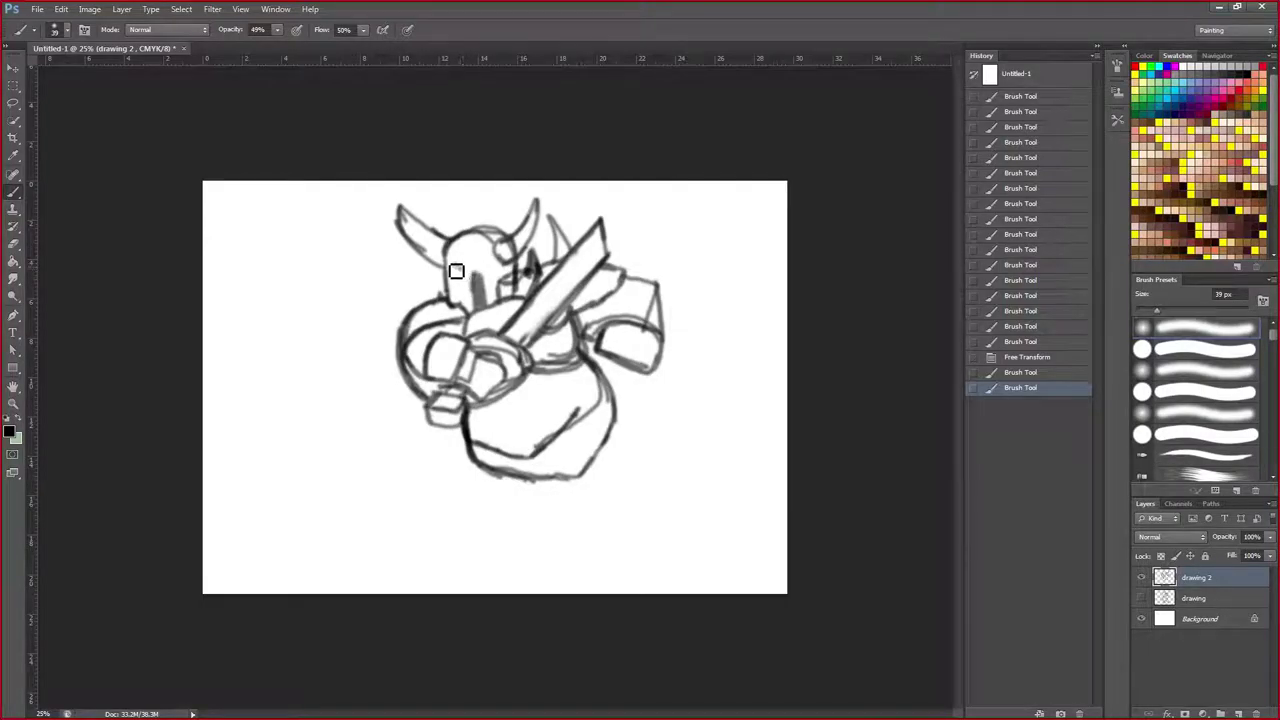
drag(467, 277, 474, 284)
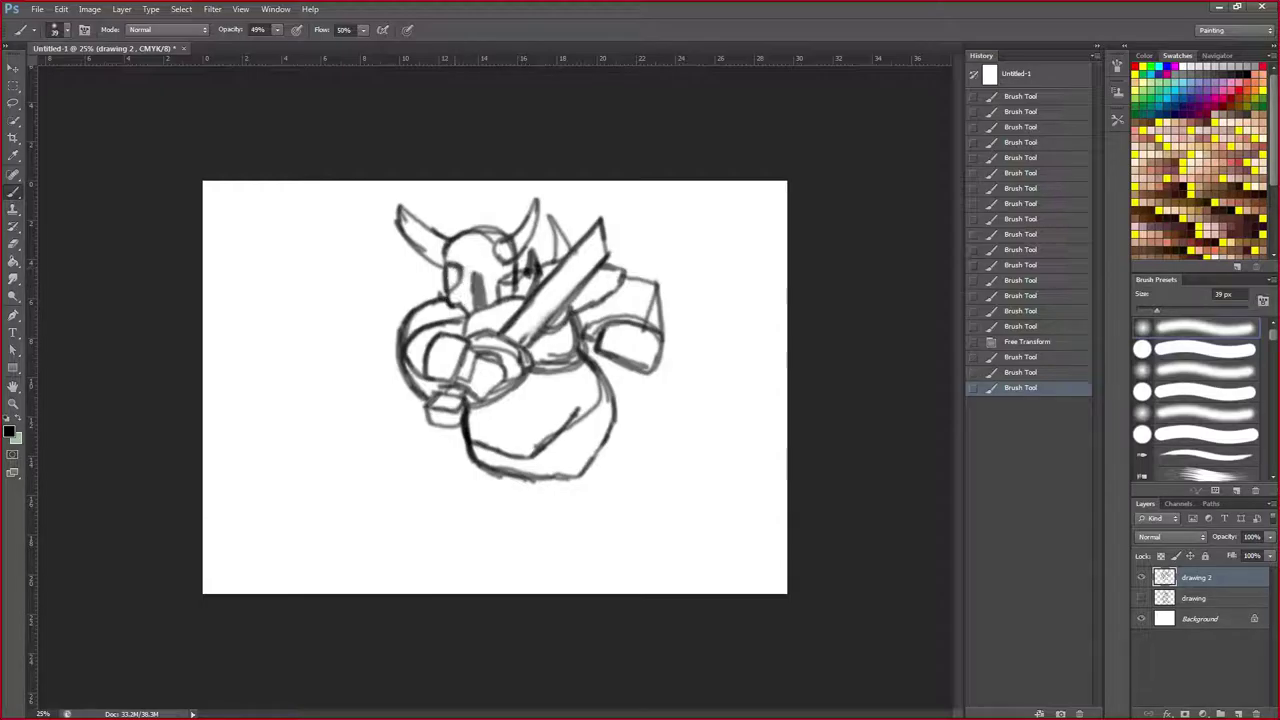
drag(522, 252, 526, 264)
drag(487, 274, 483, 266)
drag(453, 263, 464, 236)
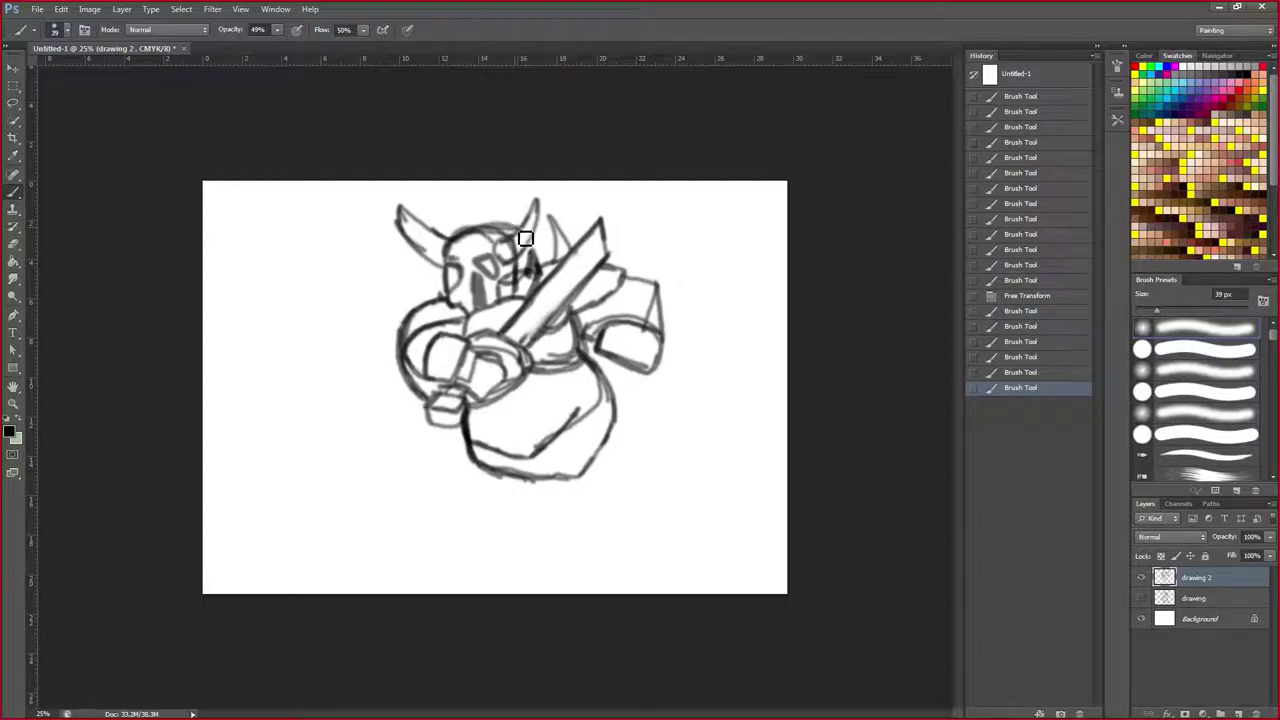
drag(453, 267, 460, 250)
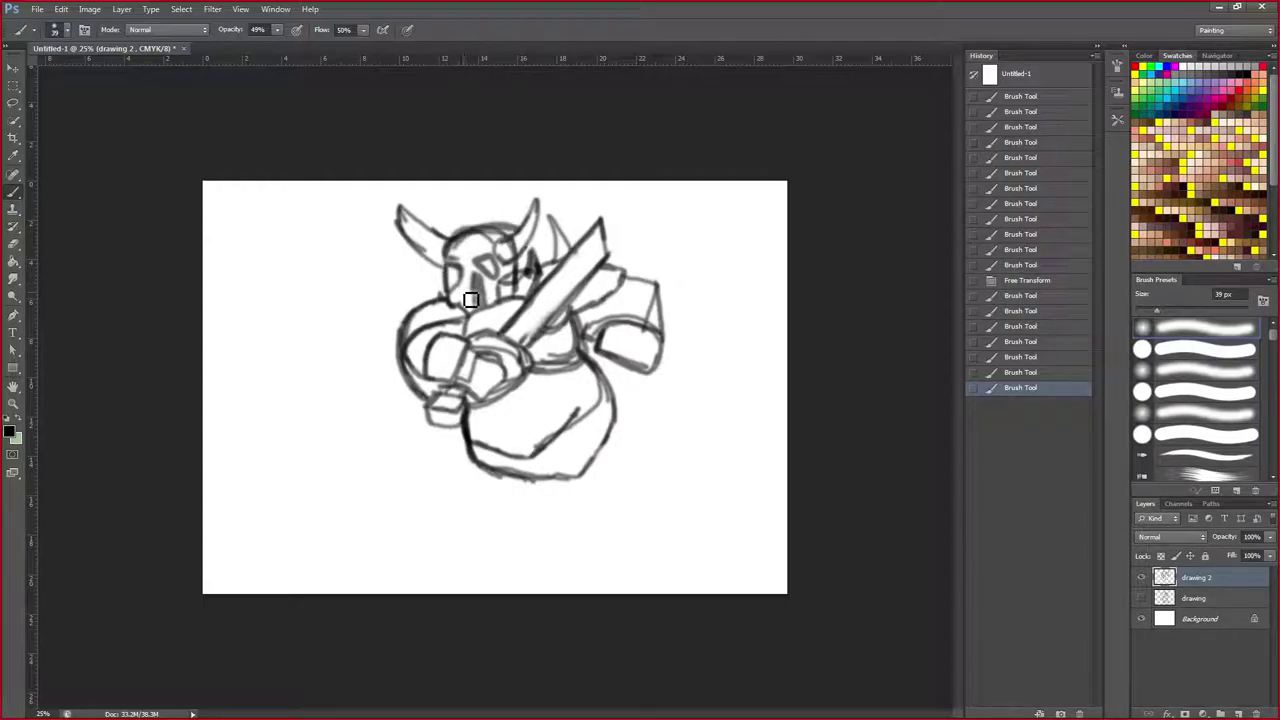
Darken the area behind the helmet and add plate edges and an outer cuff around the far arm.
mouse_move(530, 256)
mouse_down()
mouse_move(518, 285)
mouse_move(548, 263)
mouse_up()
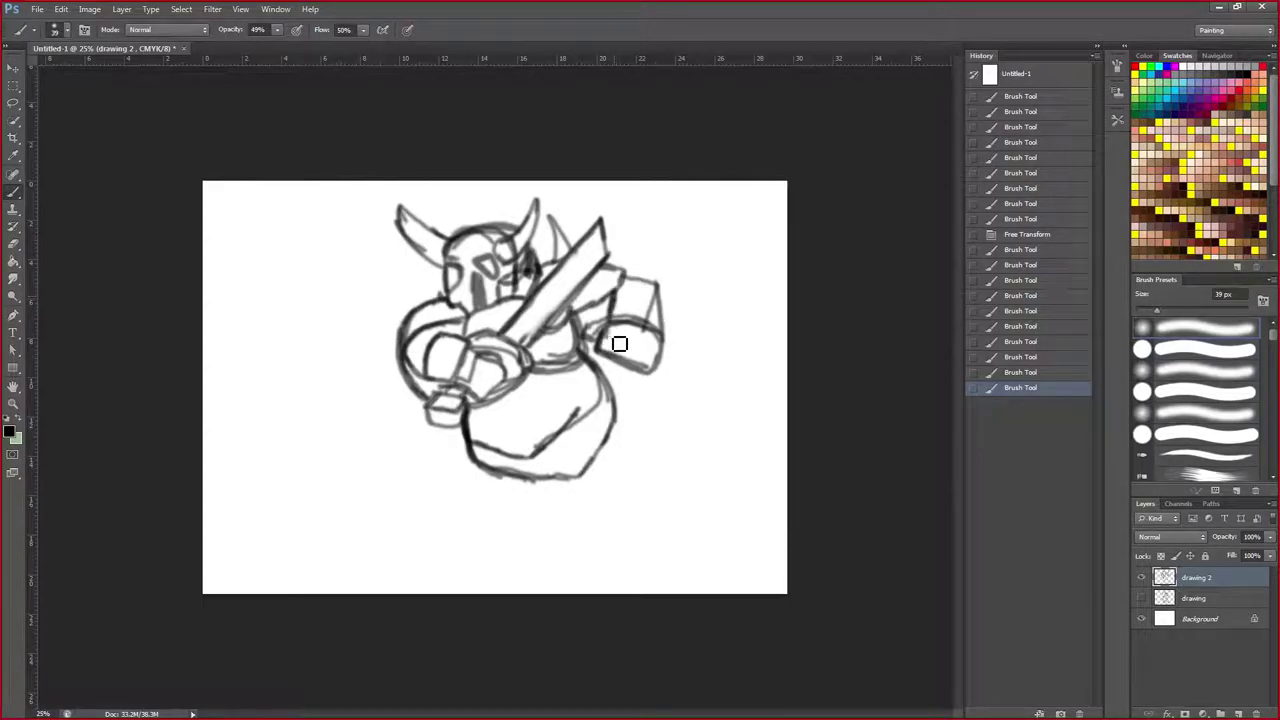
mouse_move(619, 344)
mouse_down()
mouse_move(677, 356)
mouse_move(683, 338)
mouse_move(679, 308)
mouse_move(620, 307)
mouse_up()
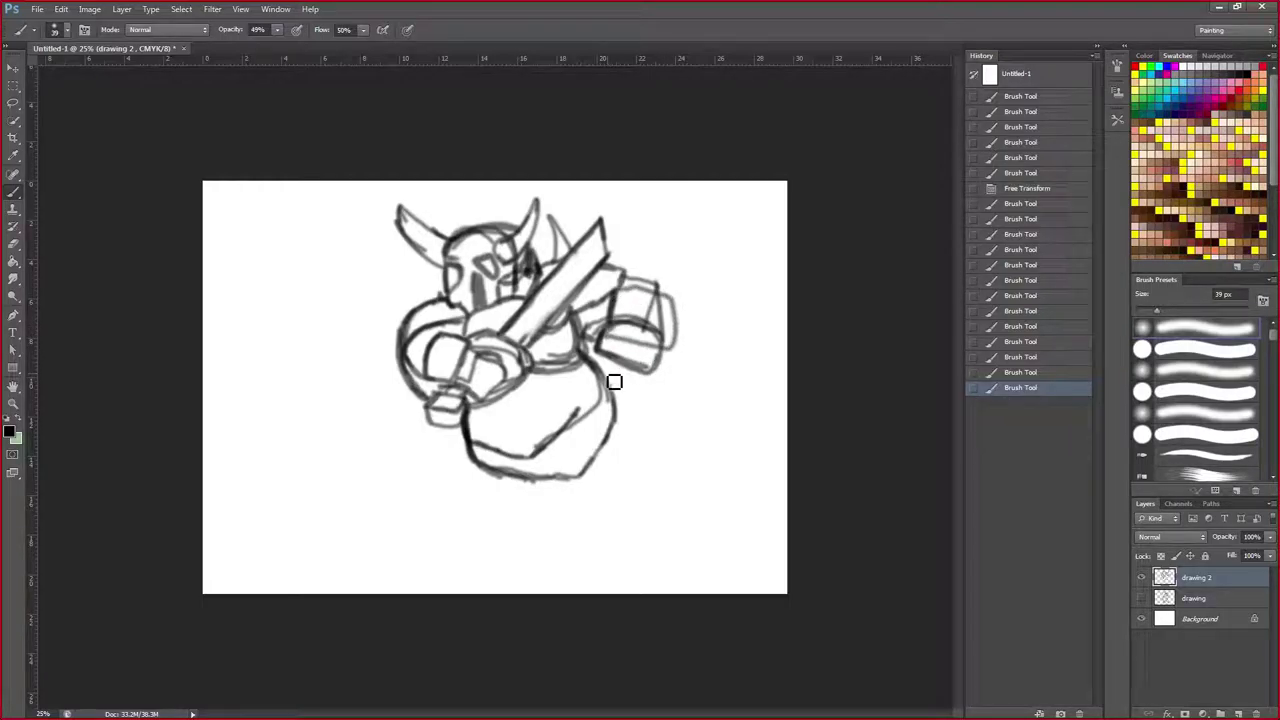
mouse_move(606, 351)
mouse_down()
mouse_move(669, 360)
mouse_move(668, 388)
mouse_move(609, 371)
mouse_move(606, 343)
mouse_move(592, 362)
mouse_move(590, 340)
mouse_move(607, 333)
mouse_move(598, 354)
mouse_up()
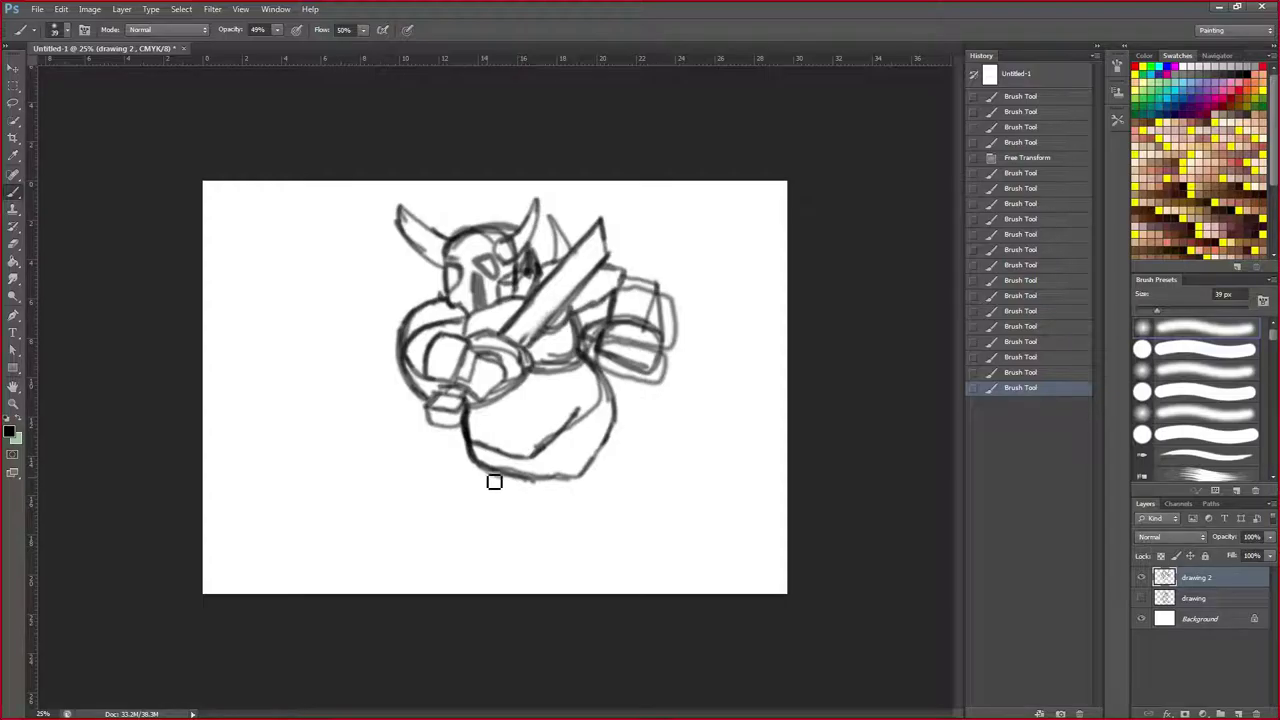
Draw the top of the near leg under the belly with a wider armour band and a short line linking it to the far leg.
mouse_move(489, 473)
mouse_down()
mouse_move(497, 510)
mouse_move(498, 494)
mouse_move(531, 505)
mouse_up()
drag(530, 478, 530, 498)
drag(546, 512, 515, 514)
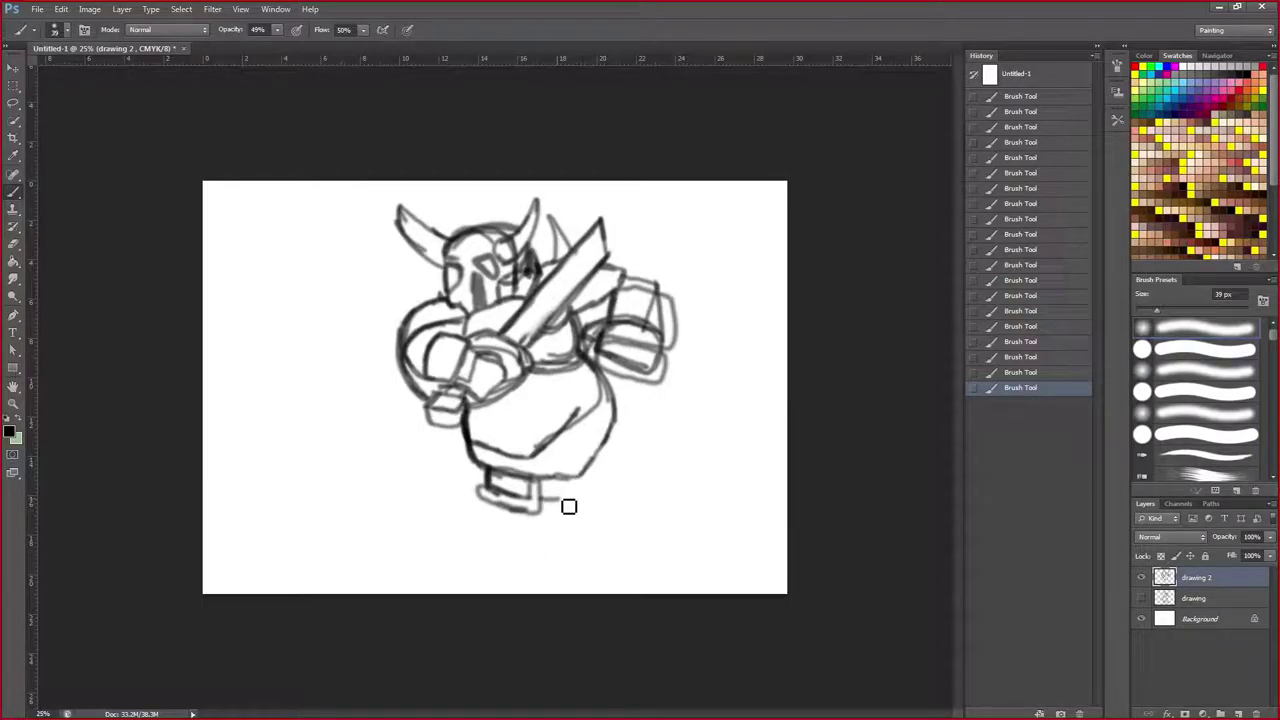
drag(558, 505, 574, 503)
Outline the far thigh as an angled plate under the belly and add a curved, pointed plate behind it.
drag(566, 482, 590, 518)
drag(592, 520, 650, 502)
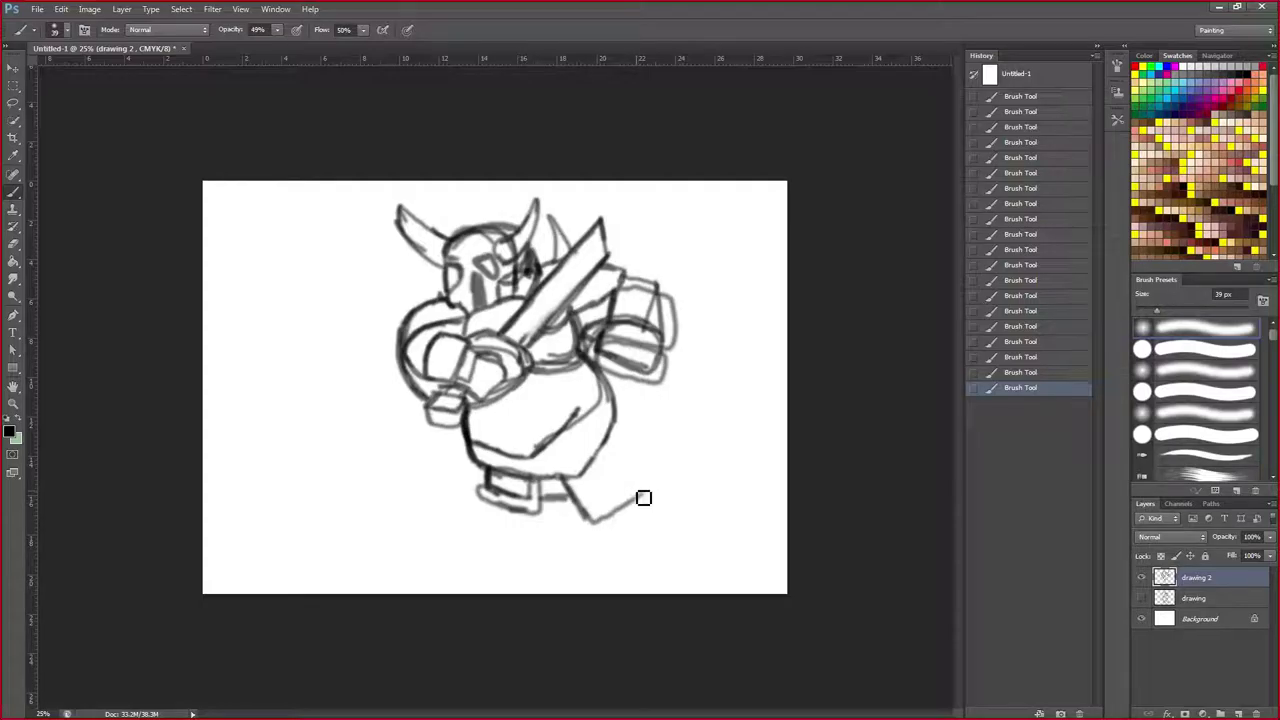
mouse_move(608, 442)
mouse_down()
mouse_move(650, 507)
mouse_move(590, 529)
mouse_move(562, 476)
mouse_up()
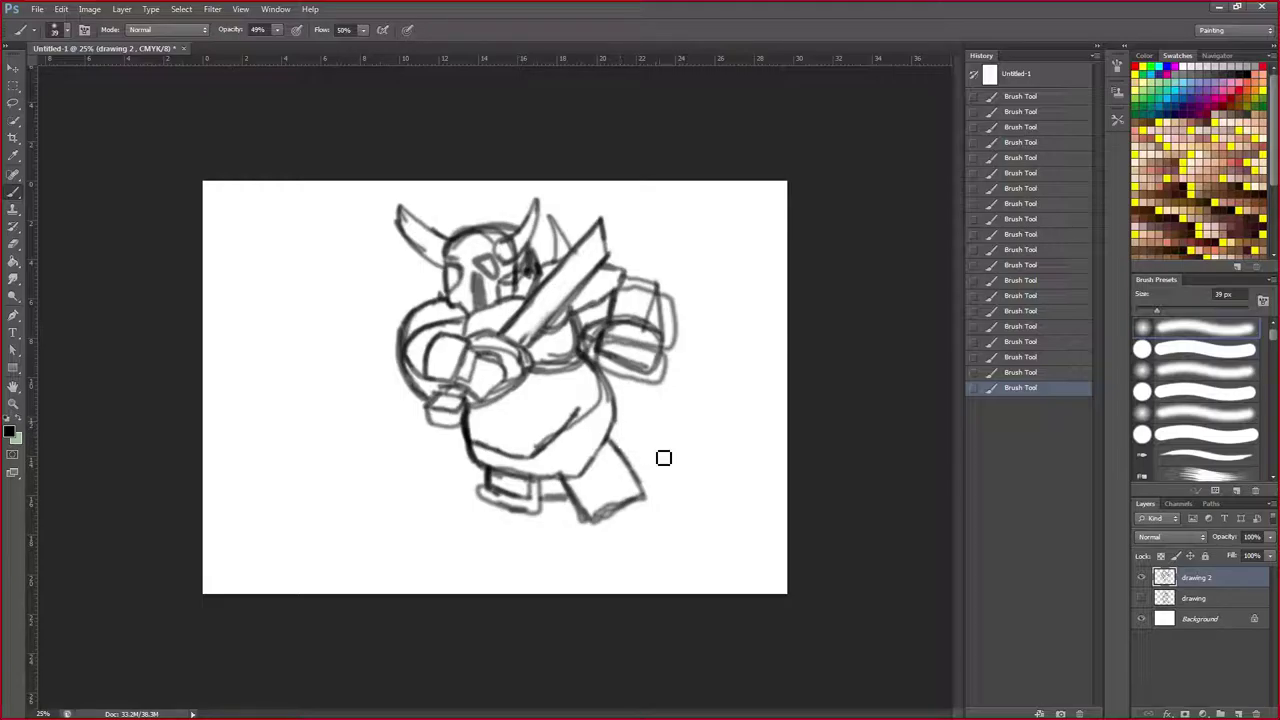
drag(617, 428, 661, 452)
drag(640, 438, 663, 452)
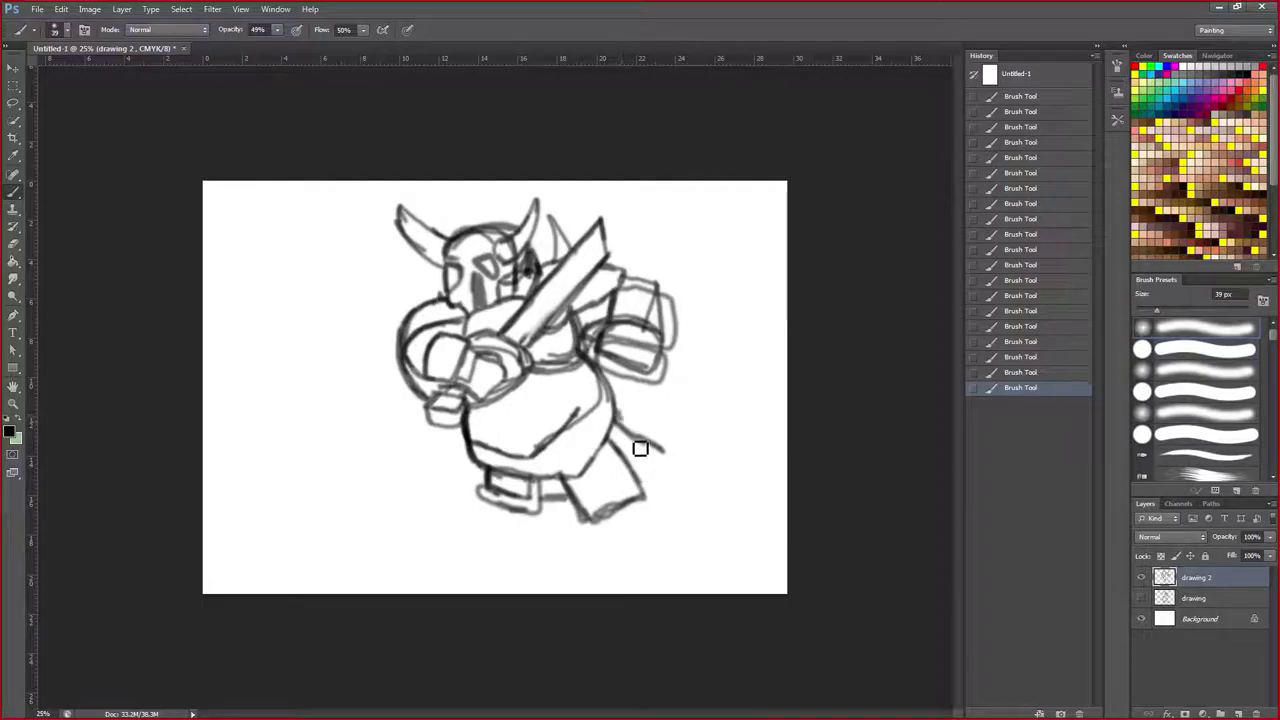
mouse_move(640, 449)
mouse_down()
mouse_move(651, 457)
mouse_move(626, 437)
mouse_move(670, 451)
mouse_move(647, 446)
mouse_move(655, 468)
mouse_up()
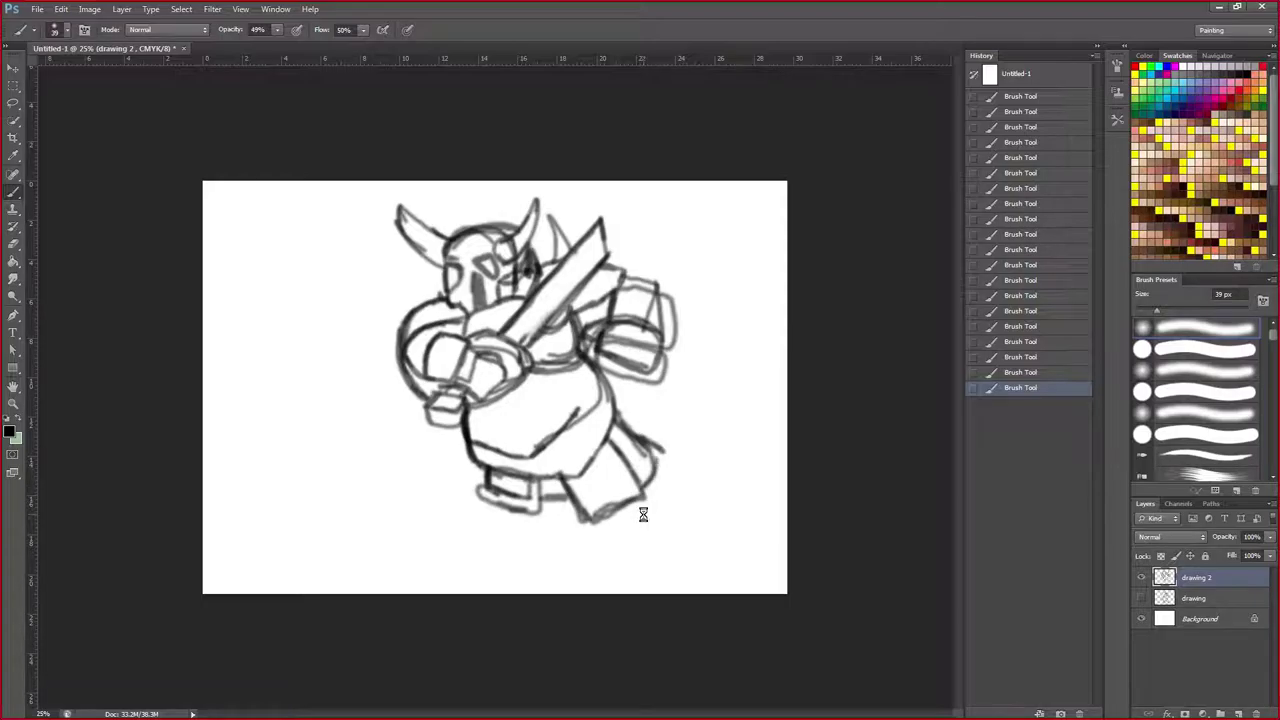
Save the document as a Photoshop file named pekka in the "buissness card" folder.
click(38, 9)
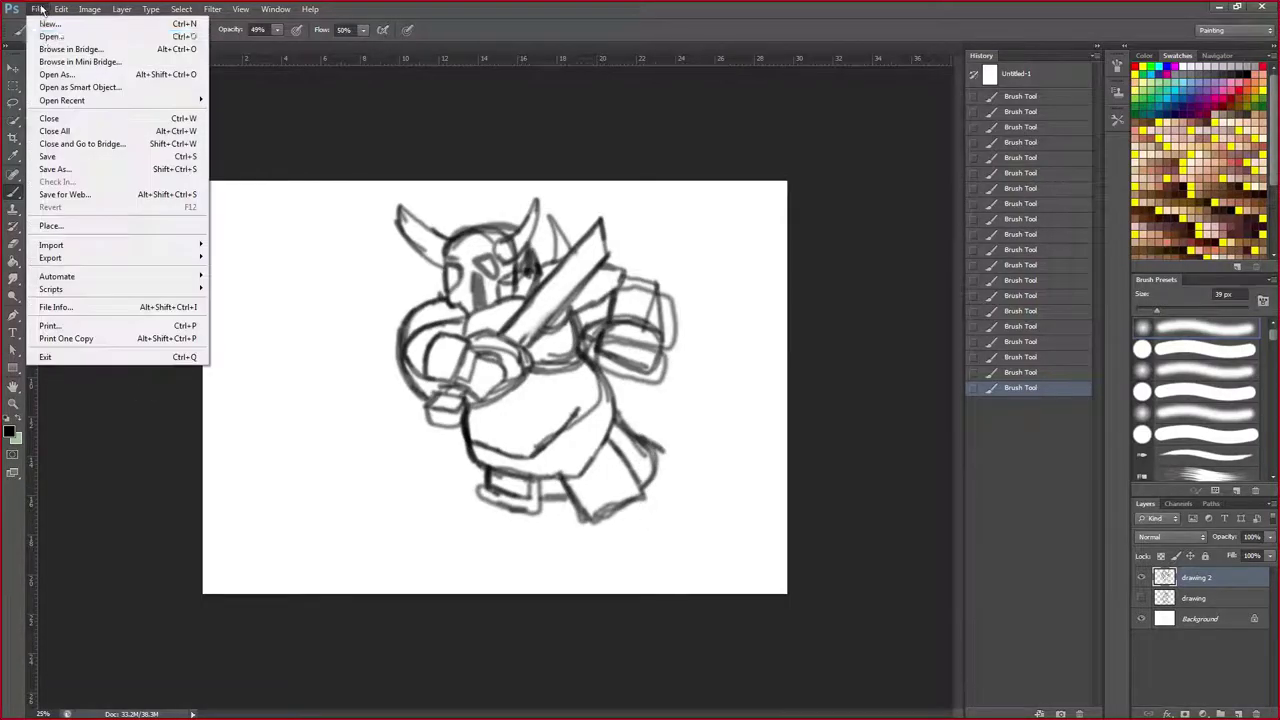
click(60, 157)
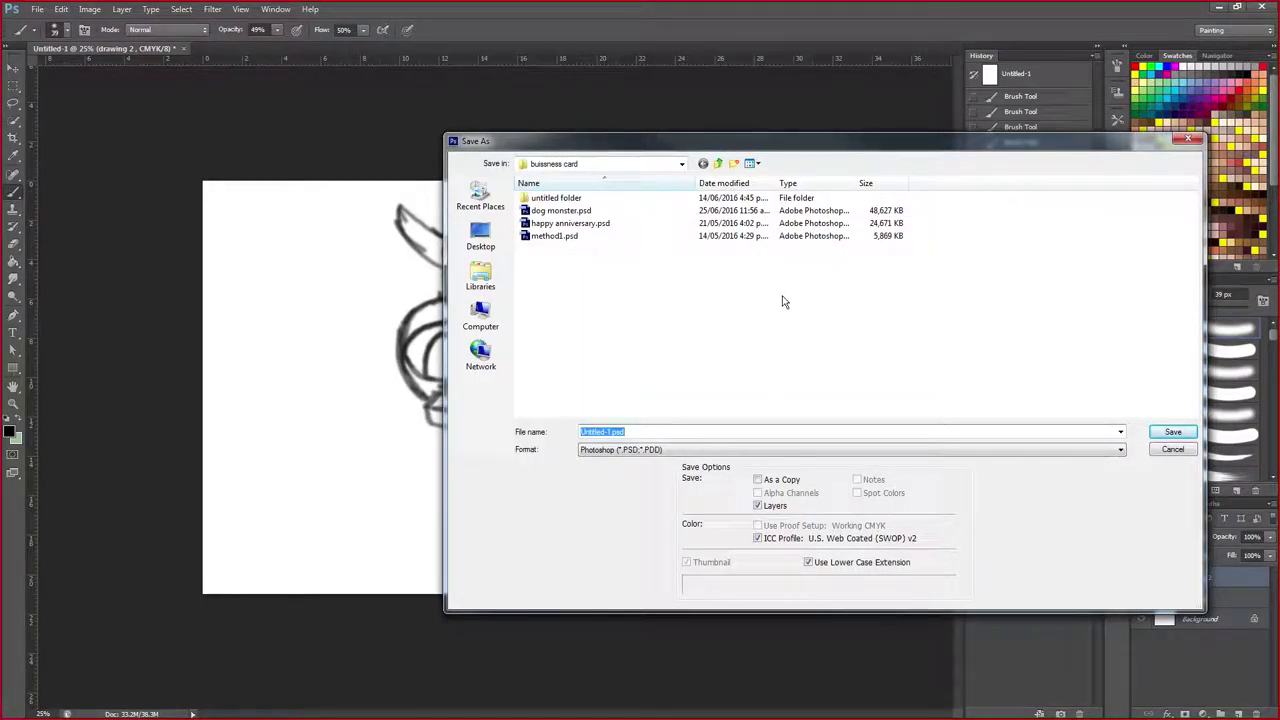
text(pekka)
click(1172, 432)
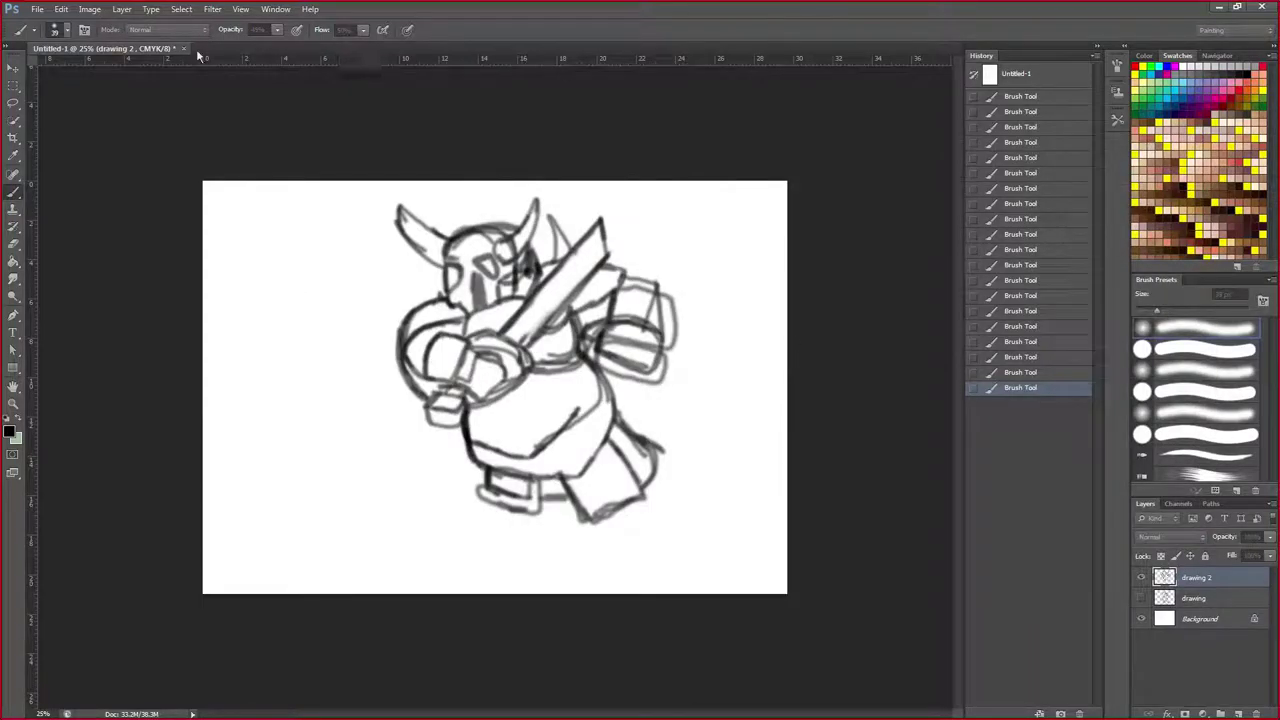
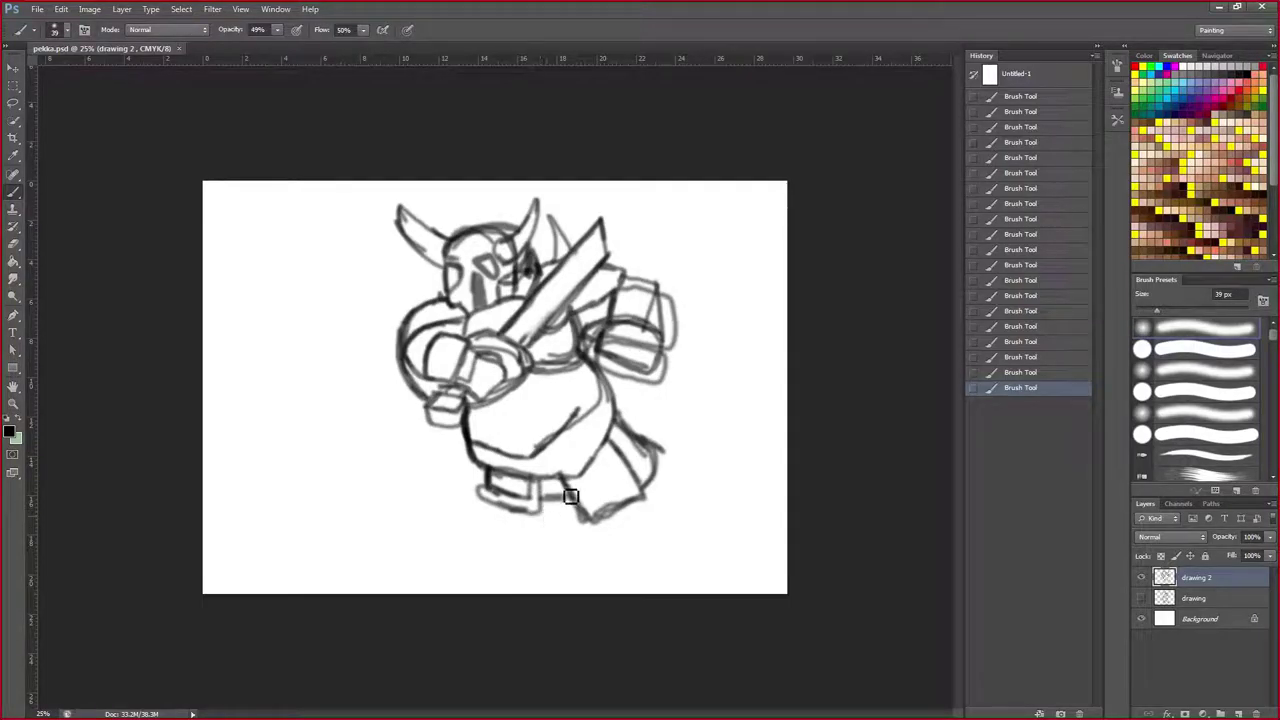
Add lower armour bands to the near leg and draw the far leg's knee and shin segments down to the ankle.
mouse_move(494, 505)
mouse_down()
mouse_move(536, 506)
mouse_move(493, 517)
mouse_move(538, 533)
mouse_move(504, 530)
mouse_move(541, 534)
mouse_move(547, 520)
mouse_move(553, 537)
mouse_move(546, 518)
mouse_move(550, 536)
mouse_move(530, 531)
mouse_move(553, 525)
mouse_move(553, 540)
mouse_move(526, 545)
mouse_move(485, 533)
mouse_move(489, 522)
mouse_move(520, 520)
mouse_move(495, 541)
mouse_move(541, 546)
mouse_move(544, 511)
mouse_up()
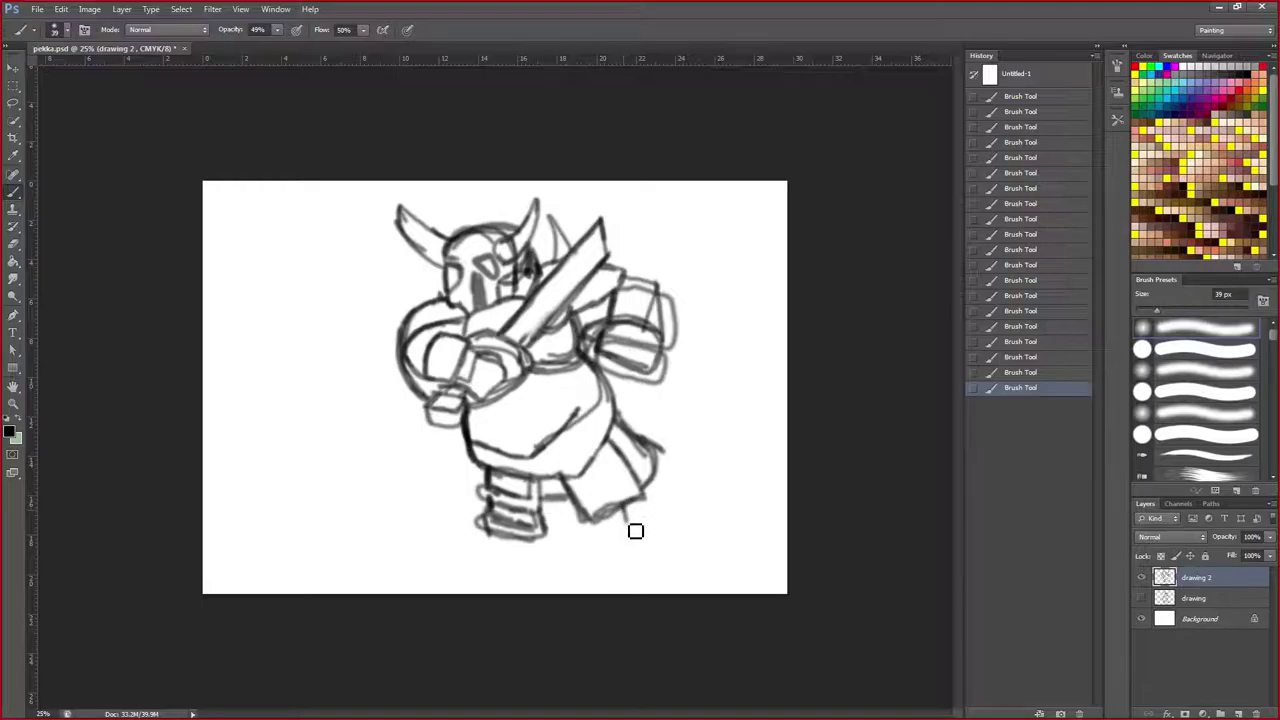
mouse_move(632, 512)
mouse_down()
mouse_move(676, 520)
mouse_move(661, 482)
mouse_move(679, 530)
mouse_move(627, 536)
mouse_move(622, 515)
mouse_move(641, 490)
mouse_move(658, 555)
mouse_up()
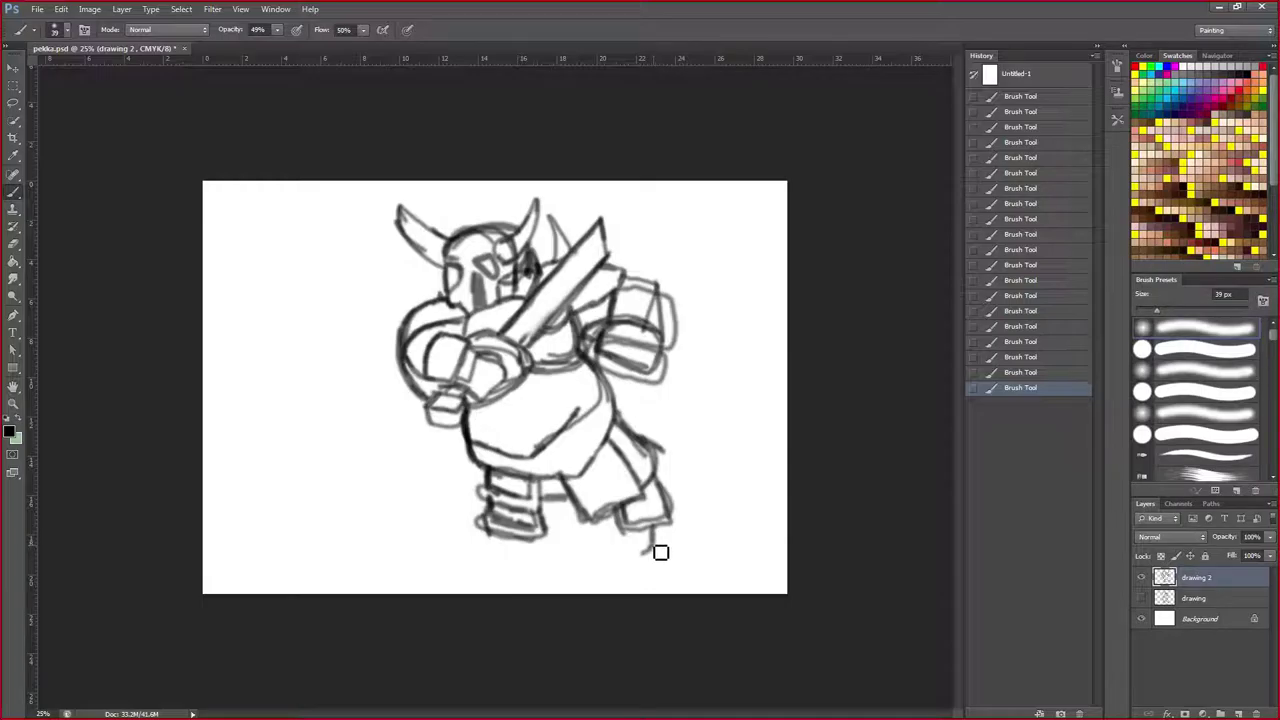
drag(624, 528, 632, 557)
mouse_move(656, 545)
mouse_down()
mouse_move(665, 569)
mouse_move(649, 570)
mouse_up()
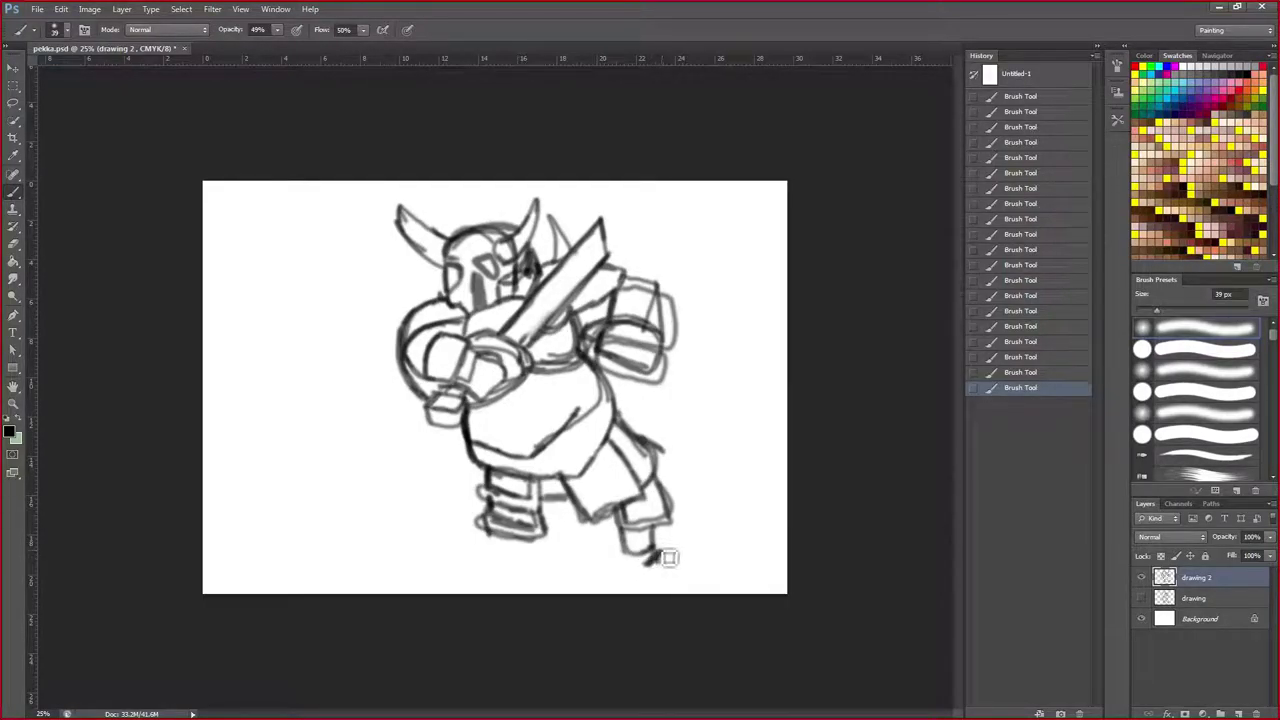
Draw the pointed far foot below the ankle and scale the whole figure down proportionally to about 89.81%.
mouse_move(669, 558)
mouse_down()
mouse_move(686, 588)
mouse_move(651, 566)
mouse_move(677, 591)
mouse_move(668, 572)
mouse_move(684, 549)
mouse_up()
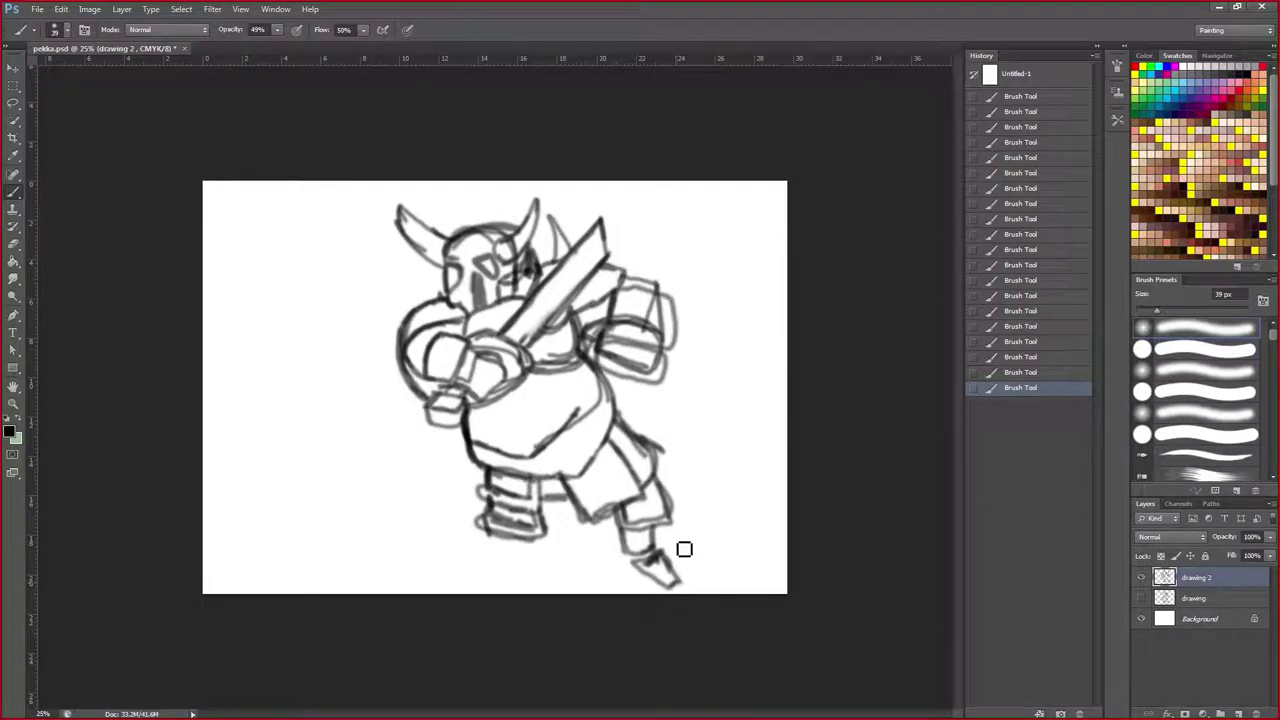
click(15, 67)
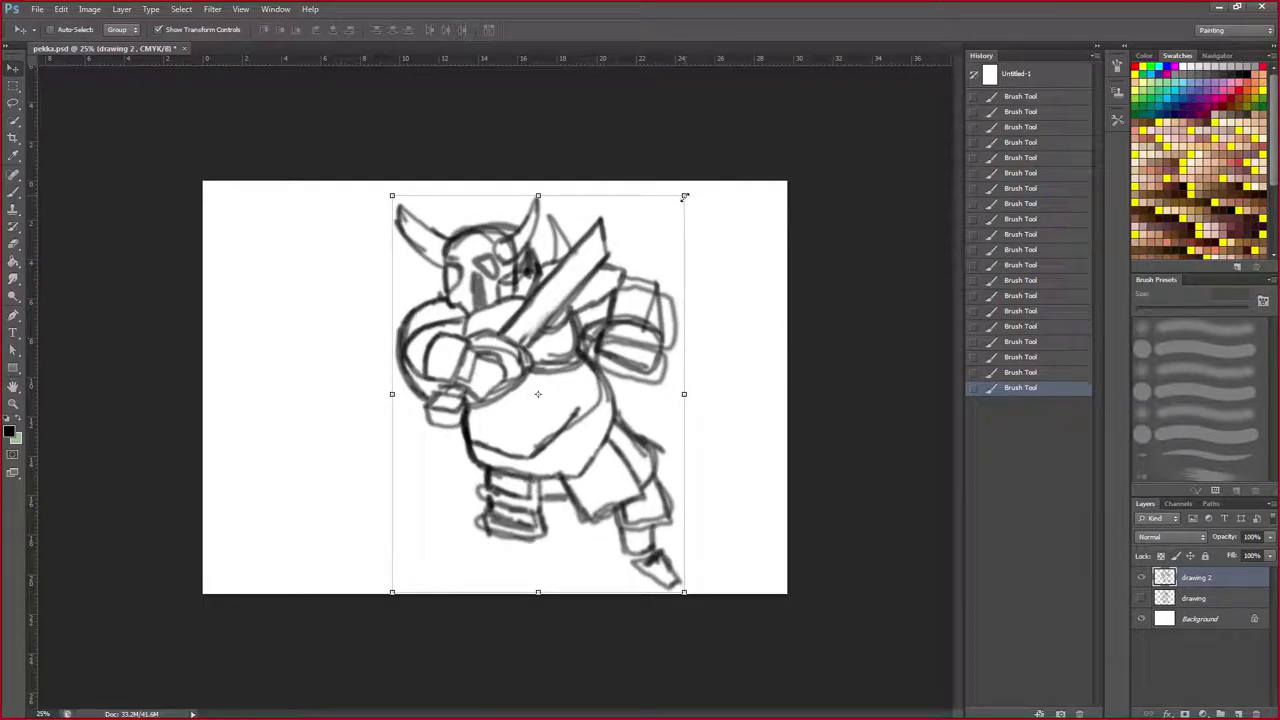
drag(685, 197, 654, 236)
drag(580, 348, 578, 347)
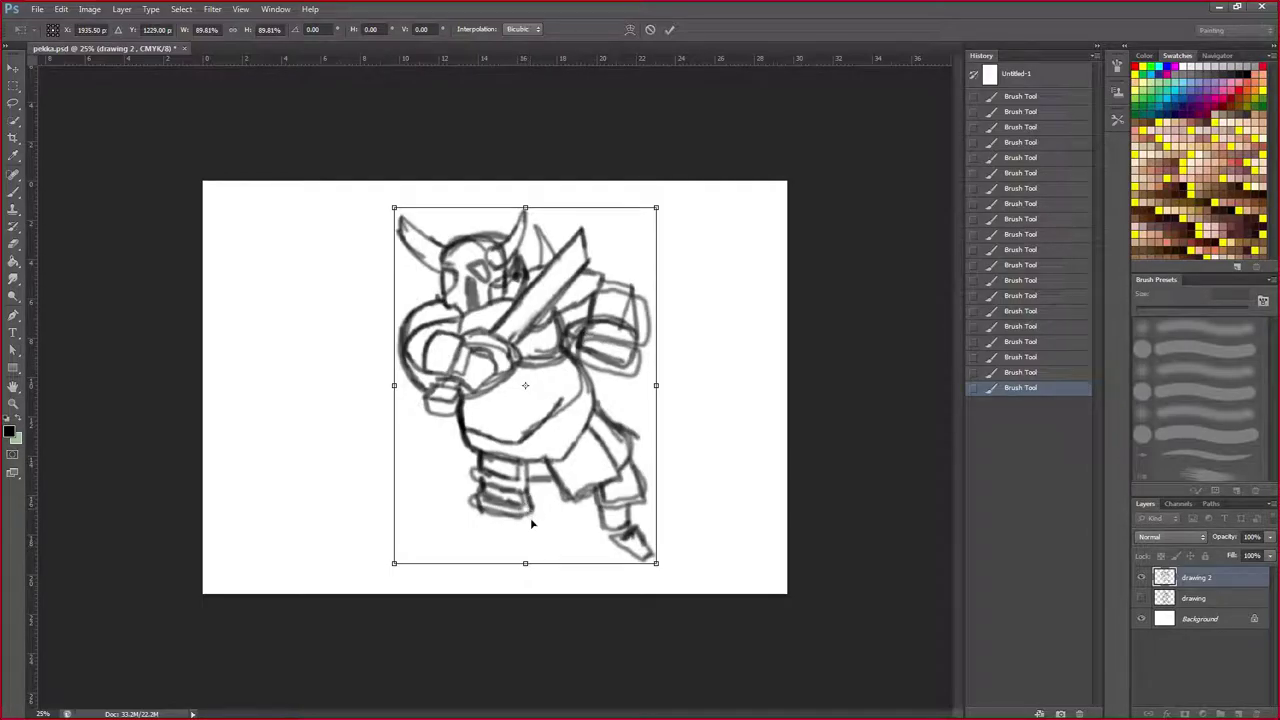
click(14, 192)
click(600, 276)
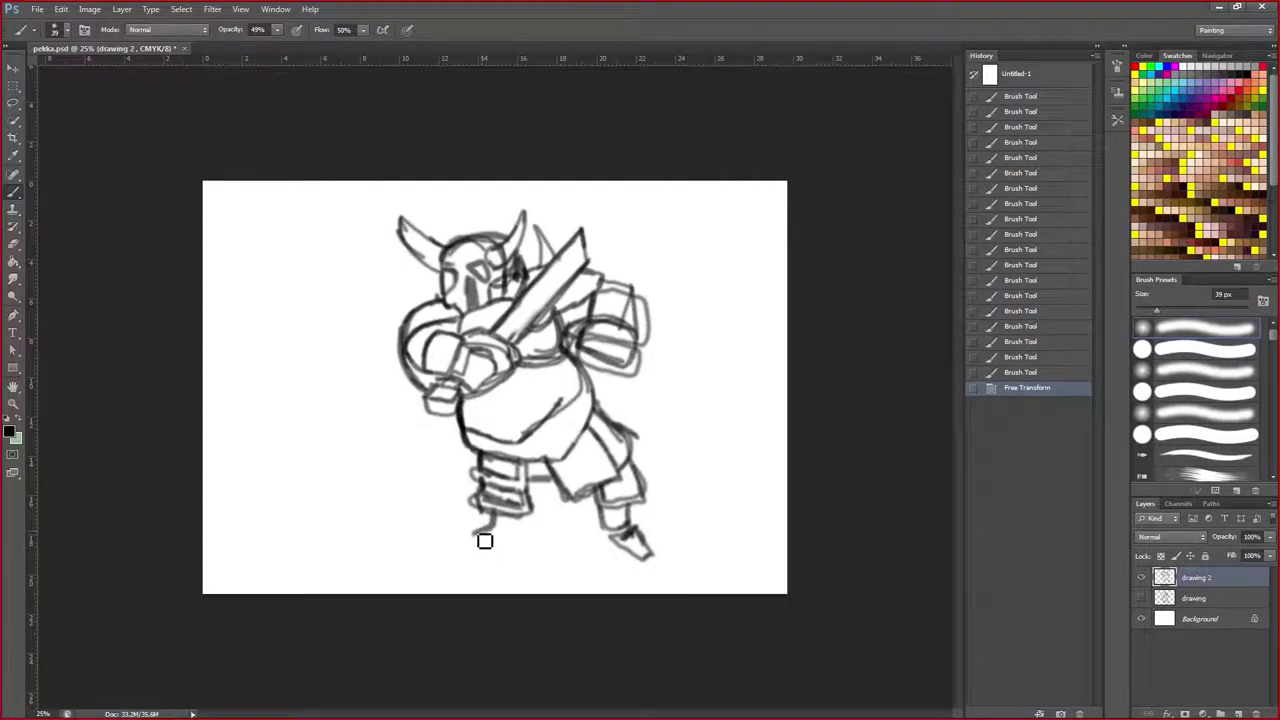
Draw the near leg's ankle and a rounded boot with an upturned, curled toe below the armour bands.
drag(486, 527, 470, 538)
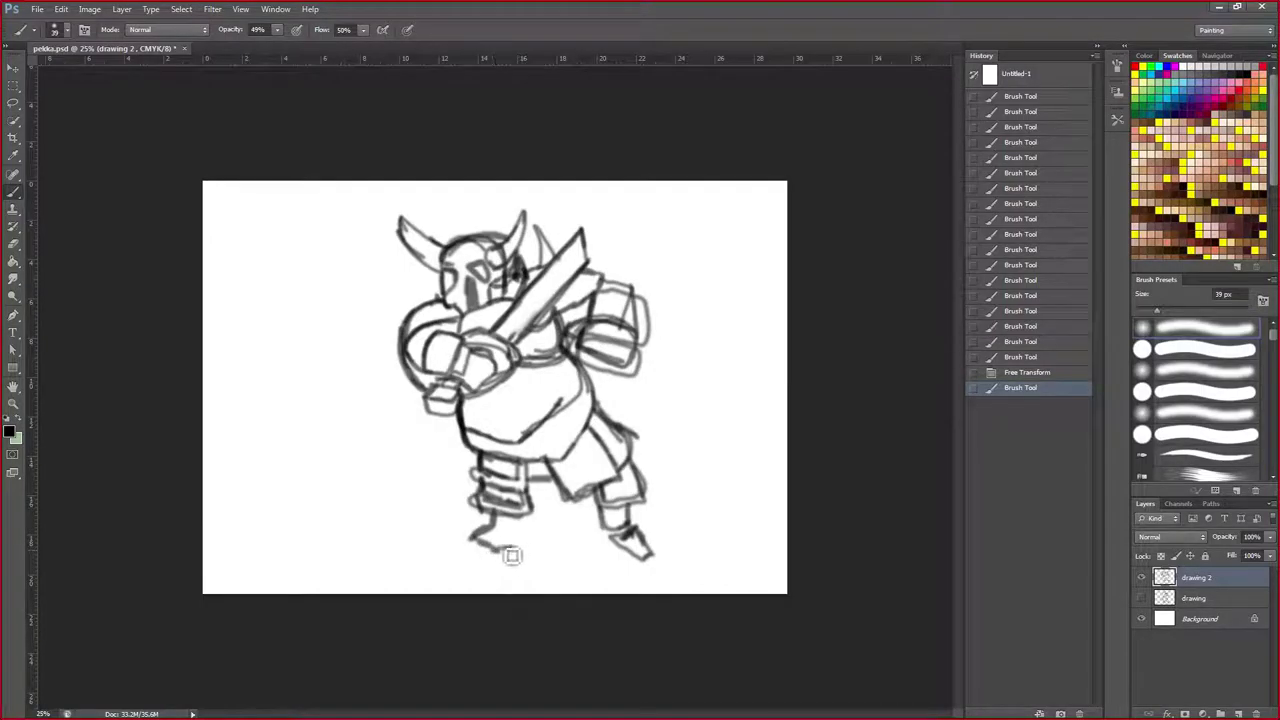
mouse_move(489, 550)
mouse_down()
mouse_move(455, 530)
mouse_move(455, 551)
mouse_move(471, 563)
mouse_move(465, 545)
mouse_move(505, 552)
mouse_up()
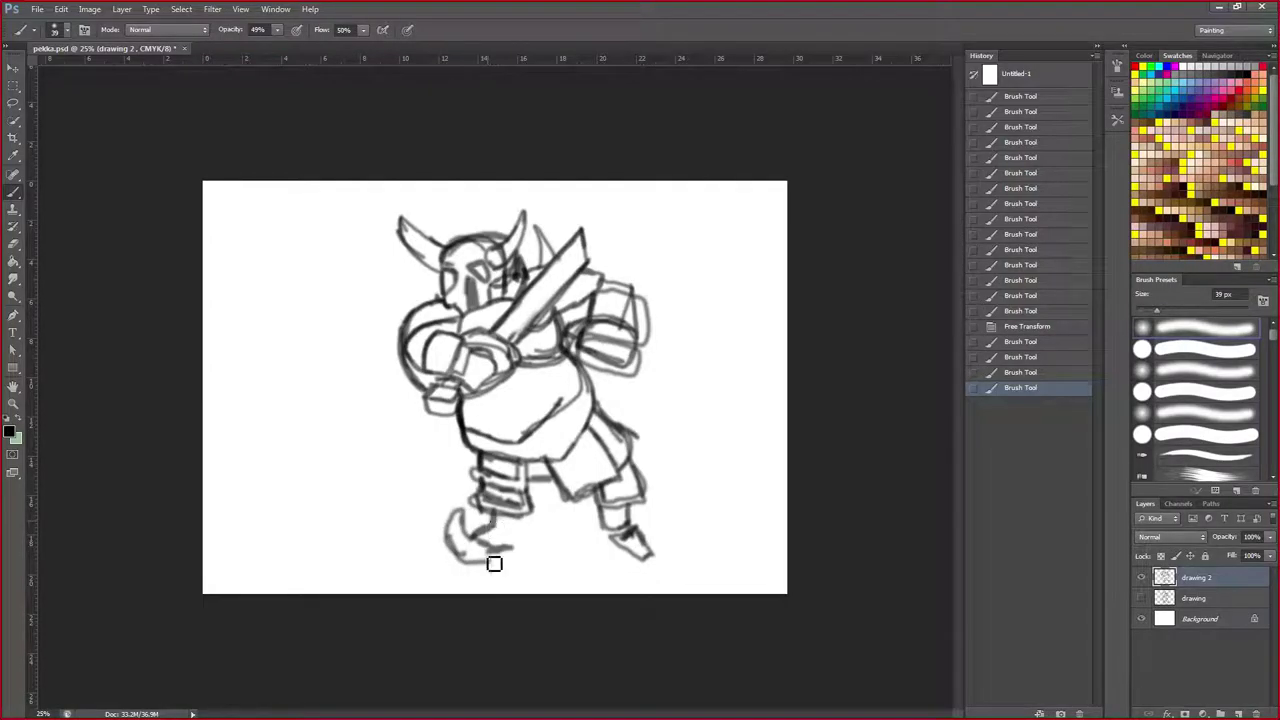
drag(506, 566, 520, 556)
mouse_move(479, 546)
mouse_down()
mouse_move(529, 551)
mouse_move(542, 538)
mouse_up()
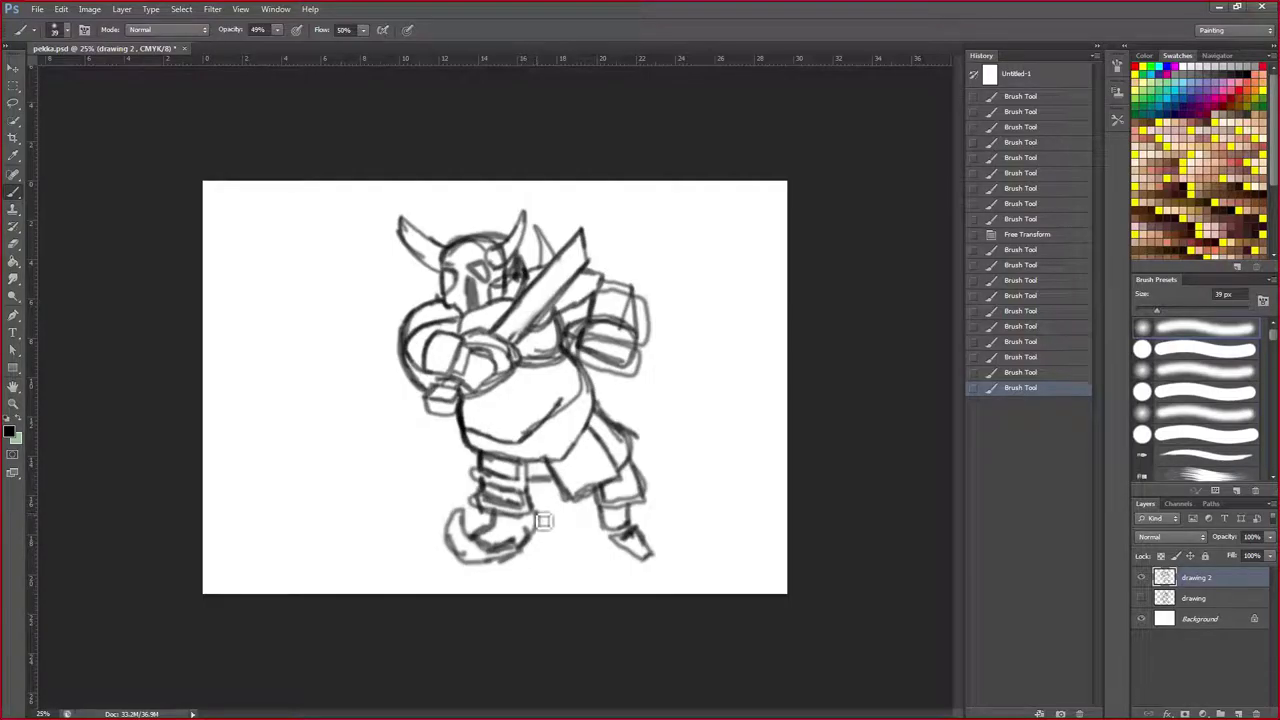
Add a side plate and darker edge to the near leg's lowest armour band, and paint a round emblem on the chest plate.
drag(536, 512, 541, 511)
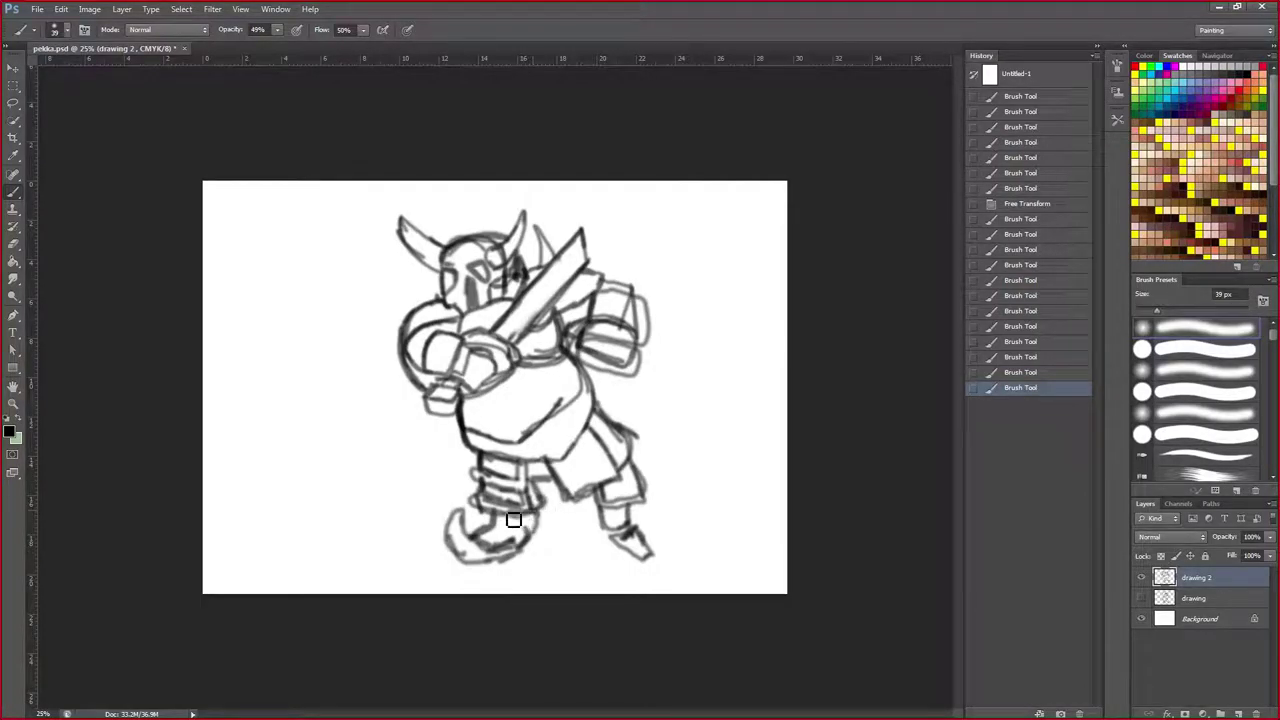
mouse_move(493, 508)
mouse_down()
mouse_move(484, 499)
mouse_move(544, 508)
mouse_up()
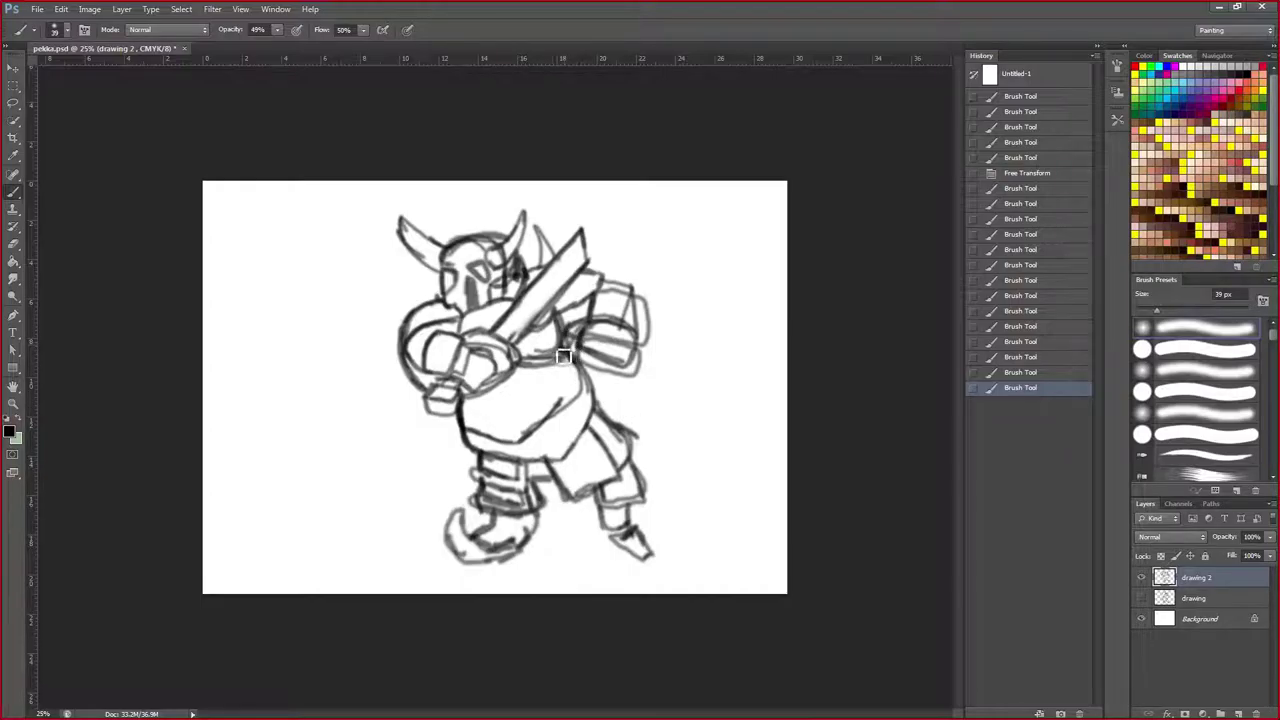
drag(550, 343, 568, 343)
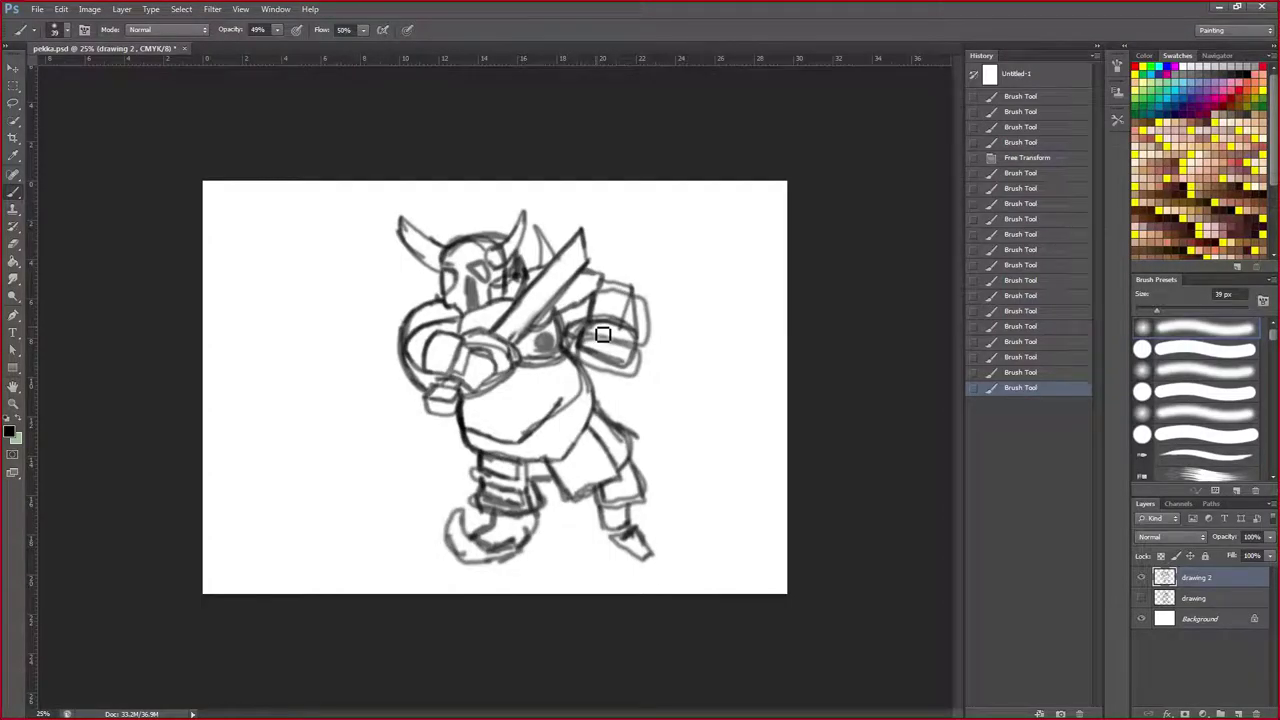
Duplicate the "drawing 2" layer and hide the original.
right_click(1192, 580)
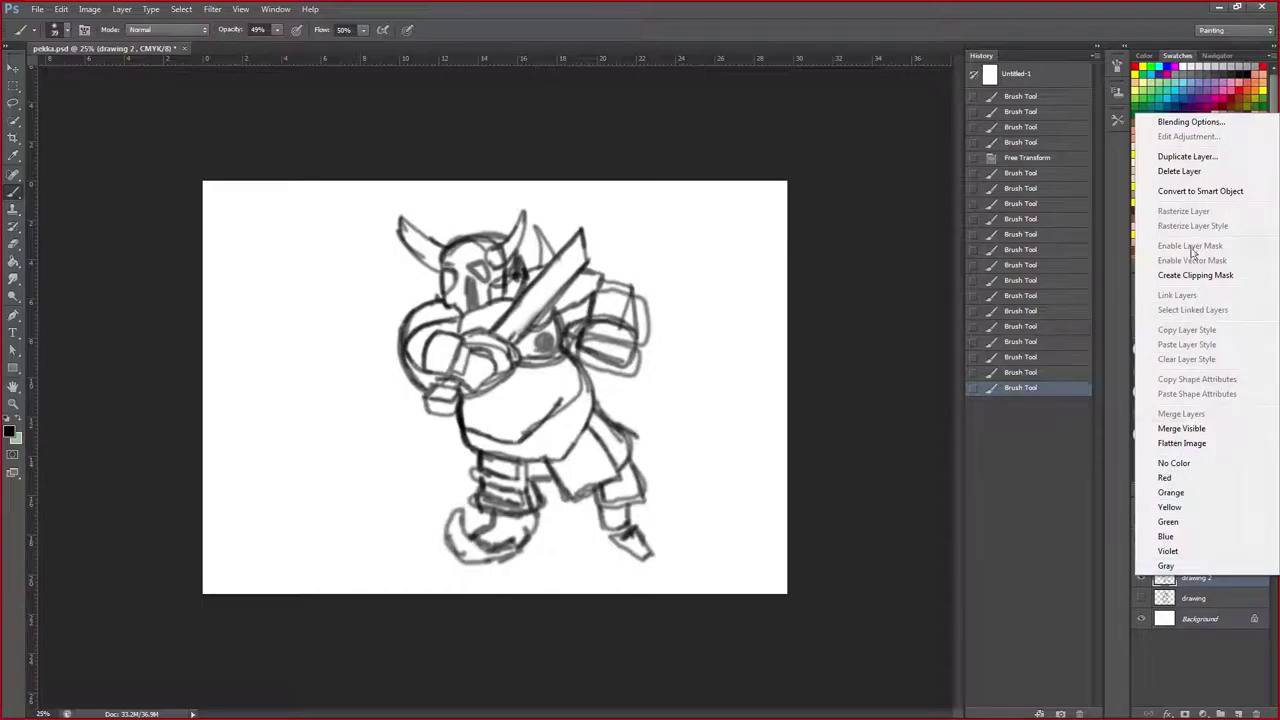
click(1196, 158)
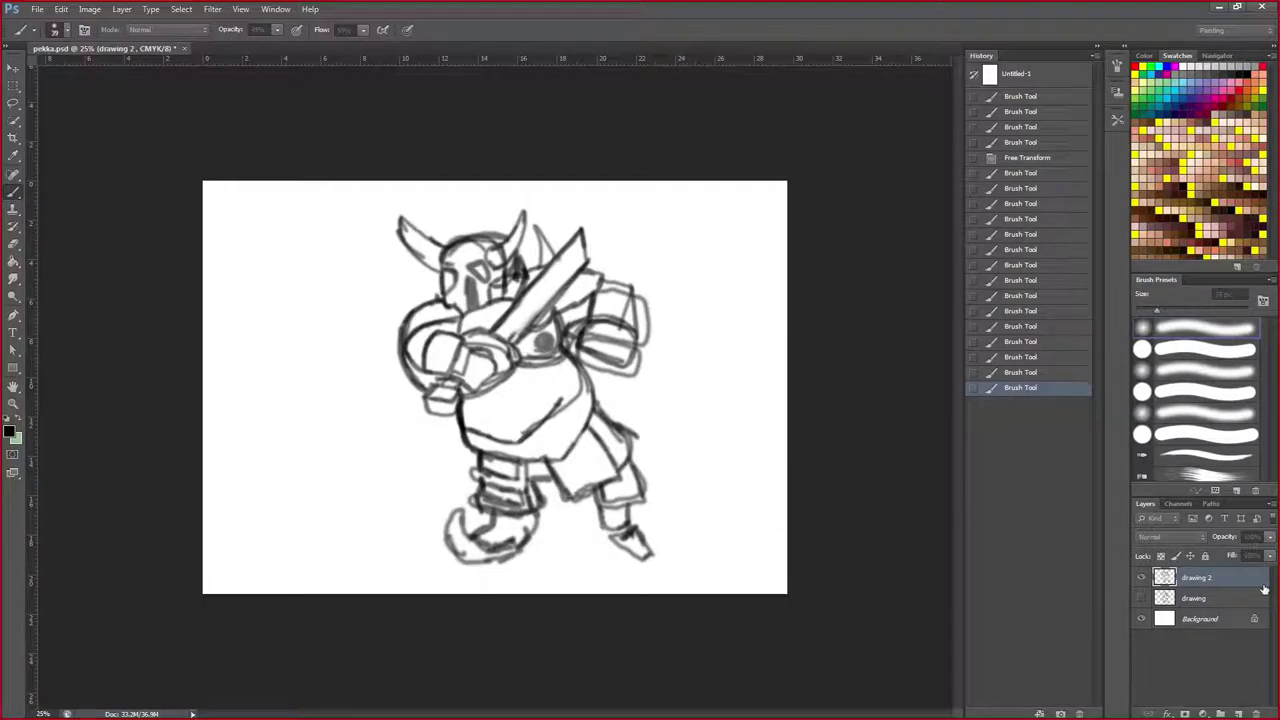
key(Return)
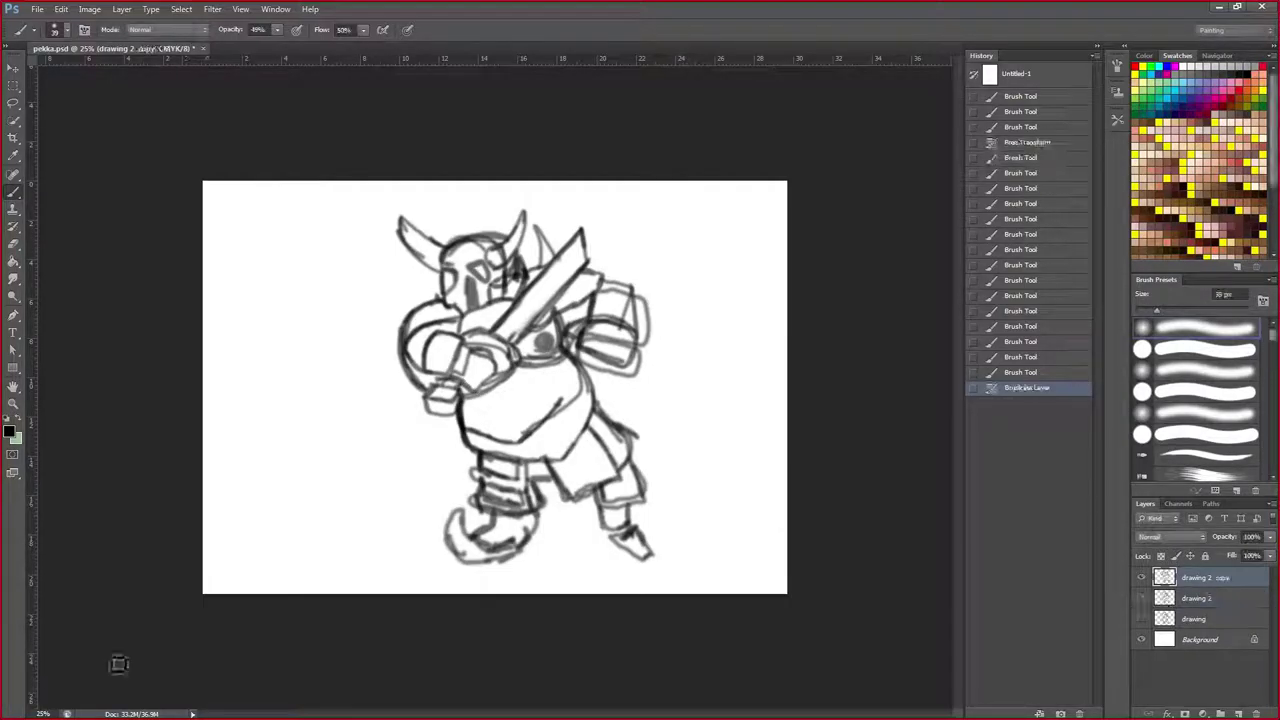
click(1142, 599)
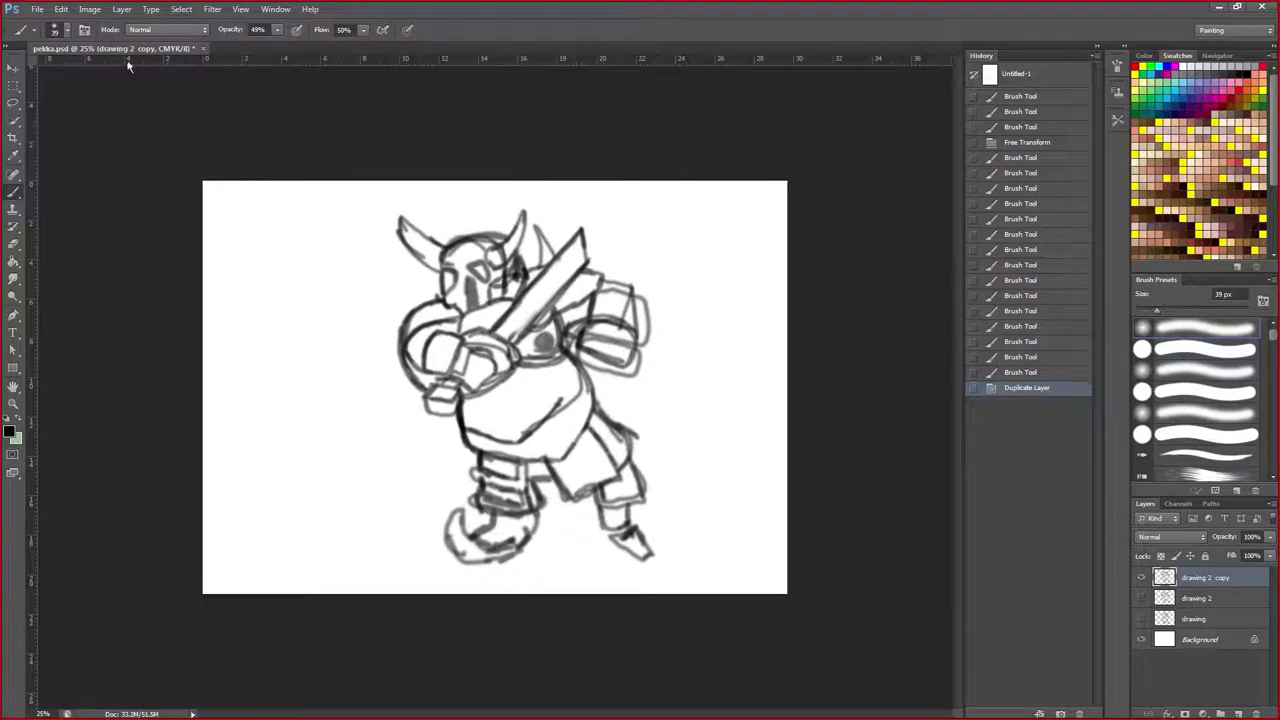
Stretch the duplicated figure horizontally to make it wider, and shift it slightly up and to the left on the canvas.
click(20, 85)
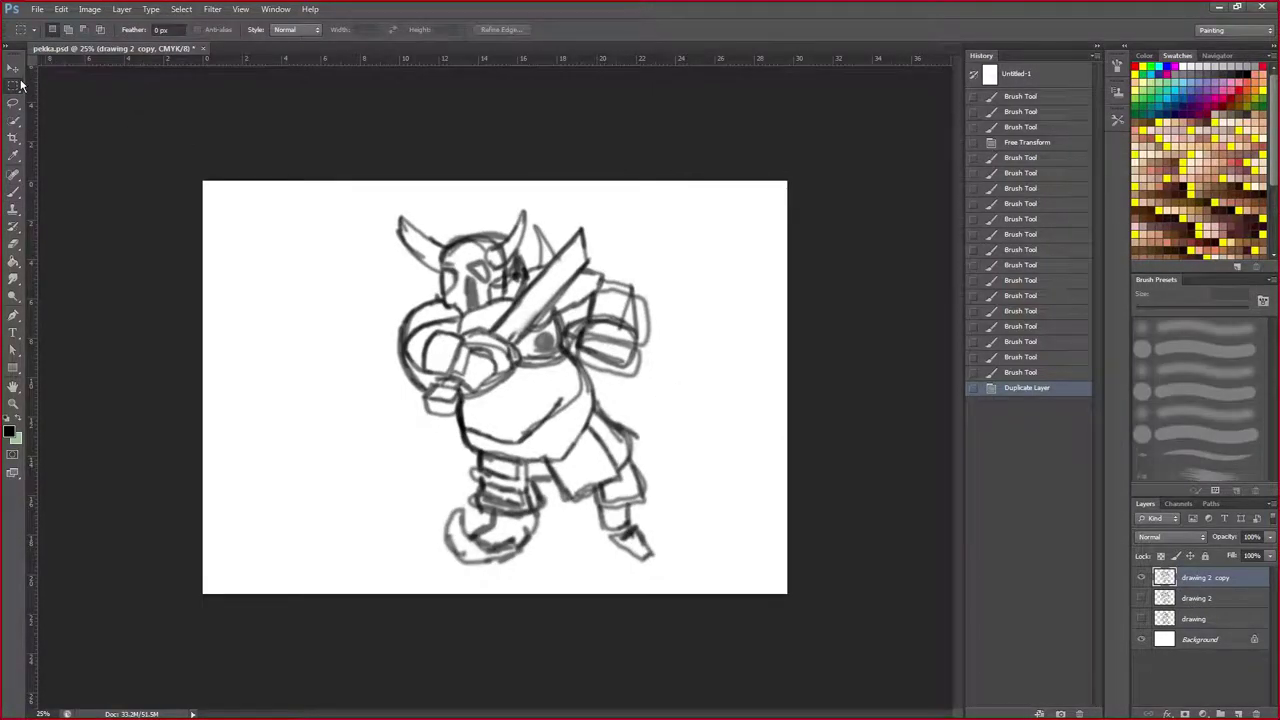
key(ctrl+t)
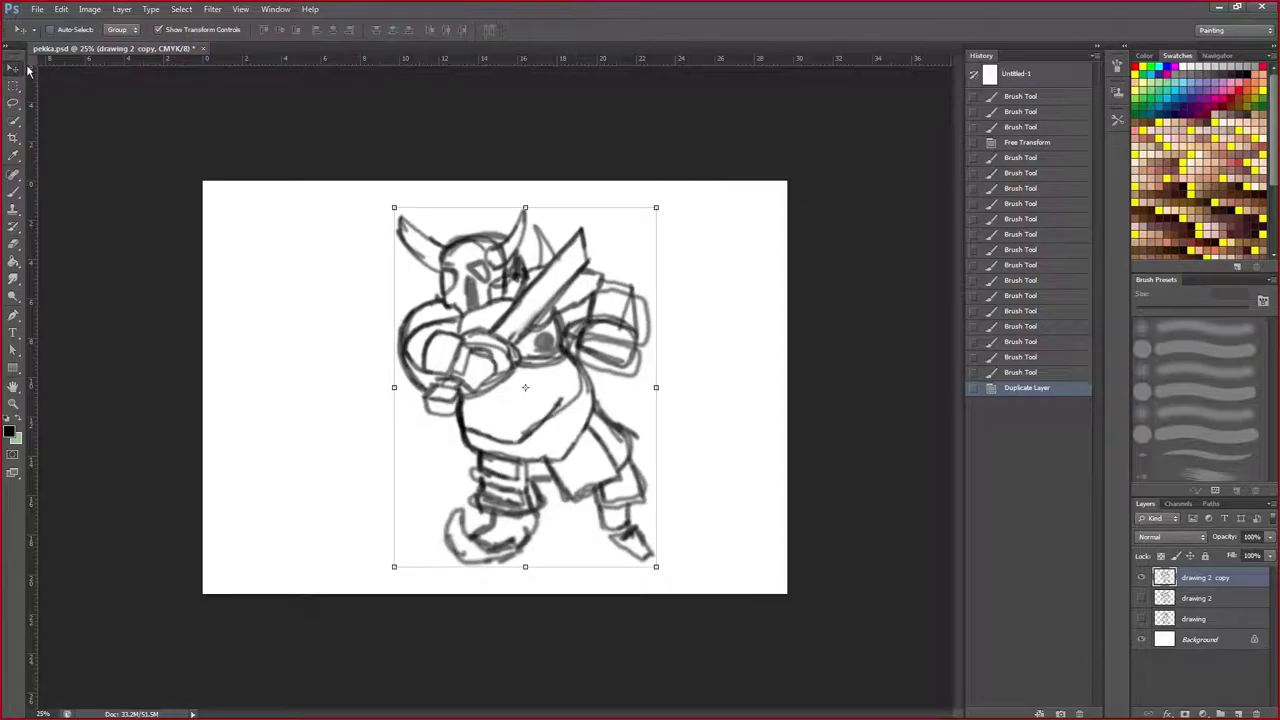
drag(659, 387, 692, 387)
drag(608, 398, 590, 390)
key(Return)
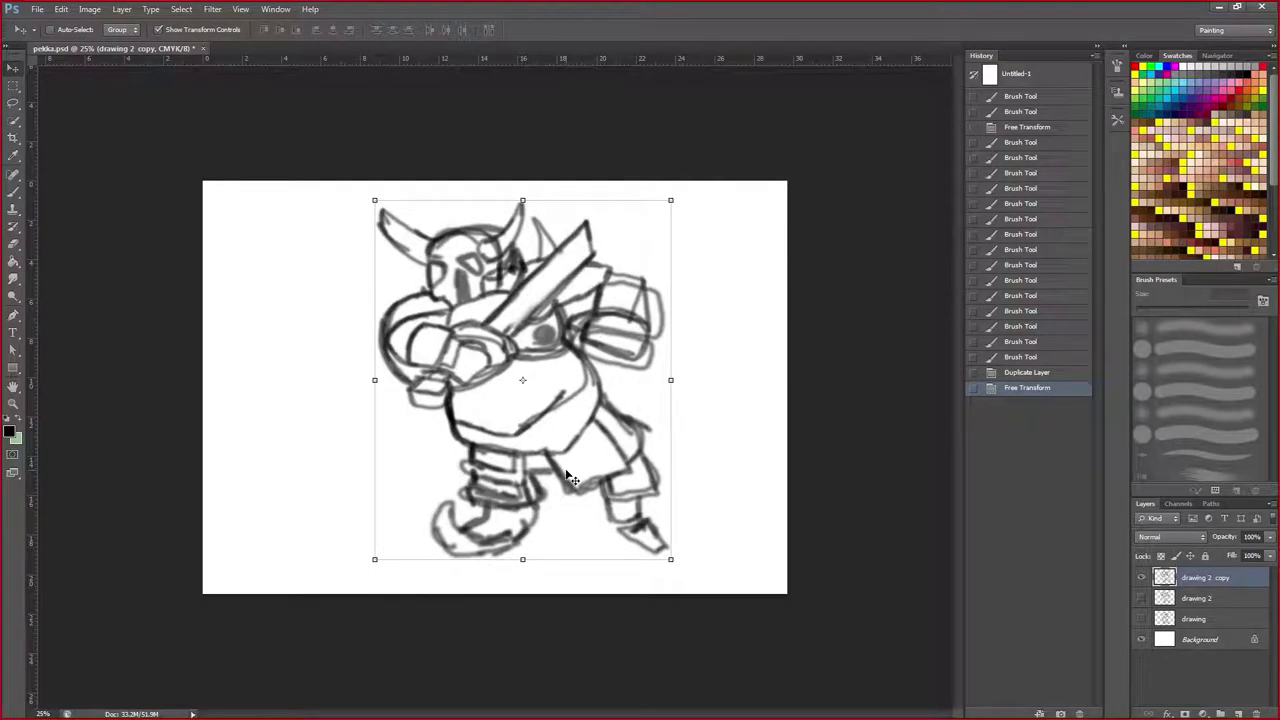
Add a new layer above "drawing 2 copy", set the copy's opacity to 50%, and ready the Brush on the new layer.
click(1239, 713)
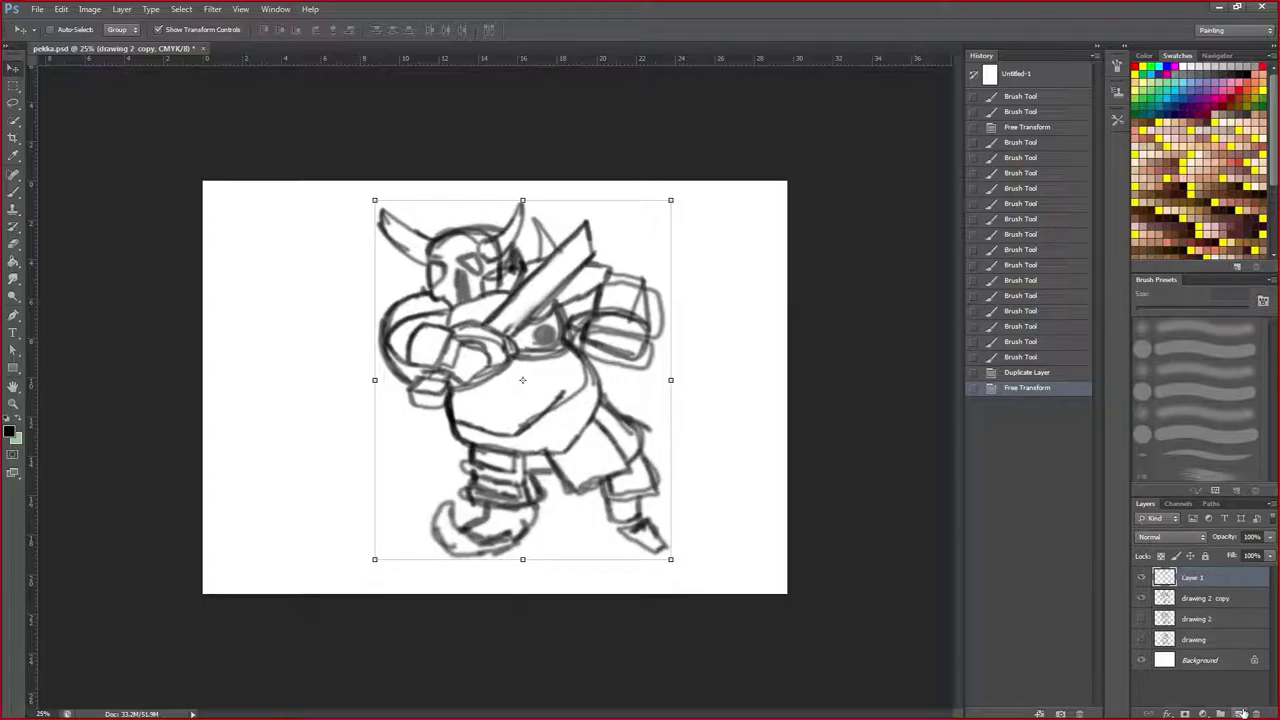
click(1223, 594)
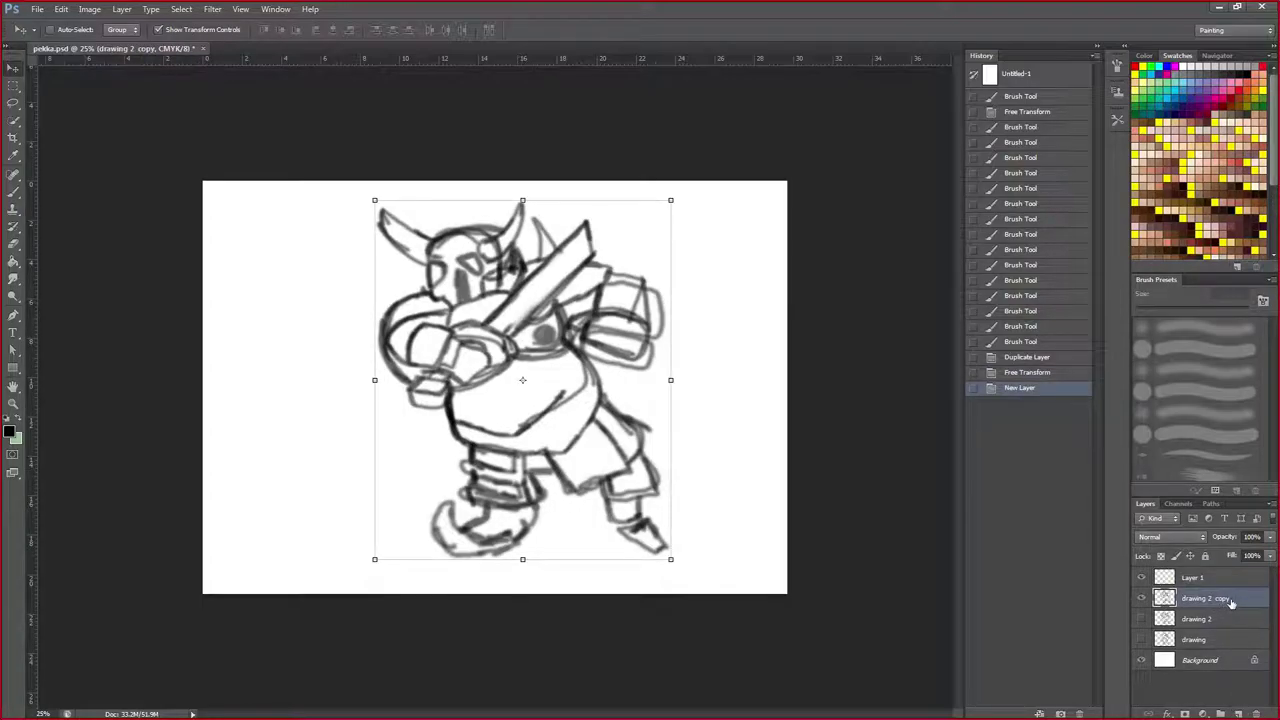
click(1271, 540)
drag(1268, 556, 1241, 560)
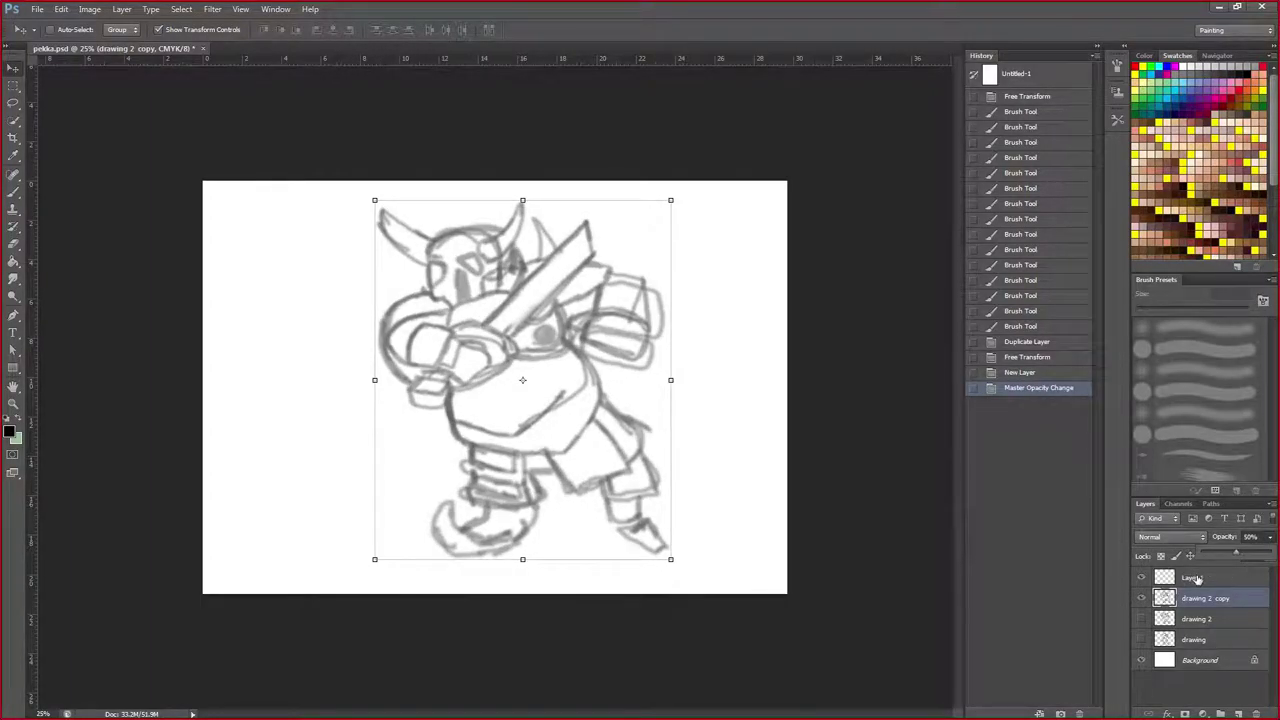
click(1194, 579)
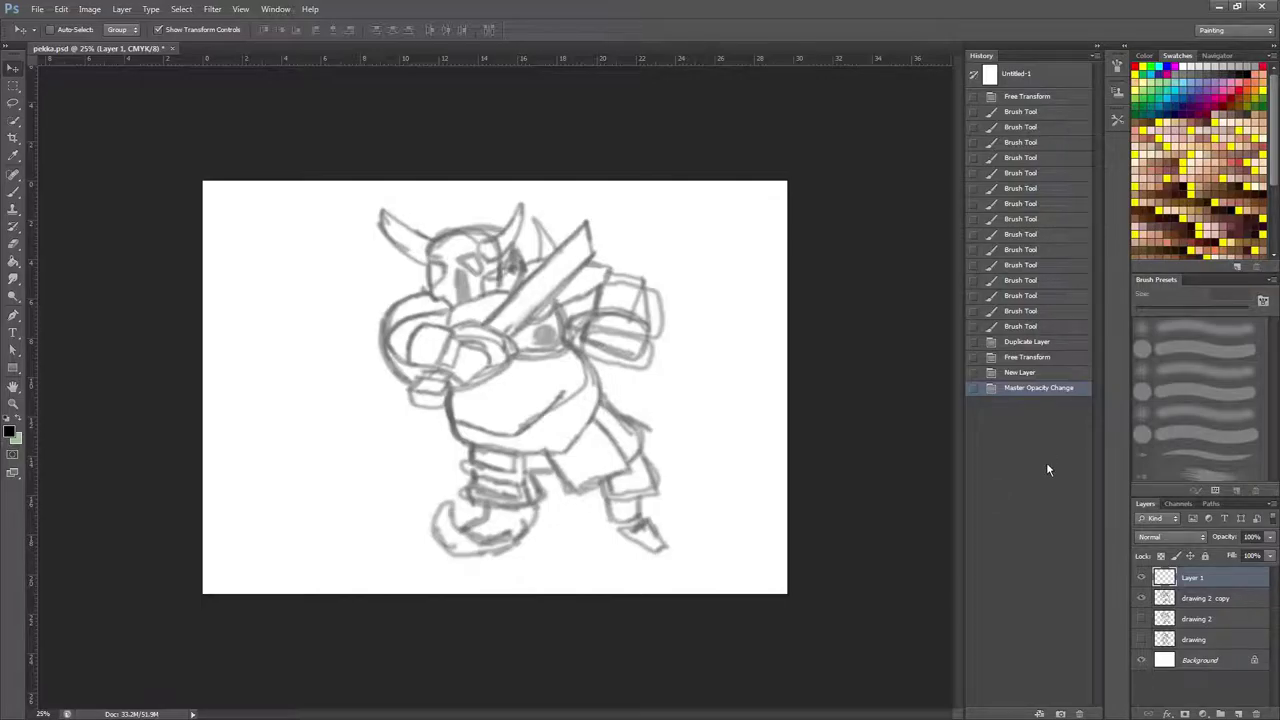
click(13, 192)
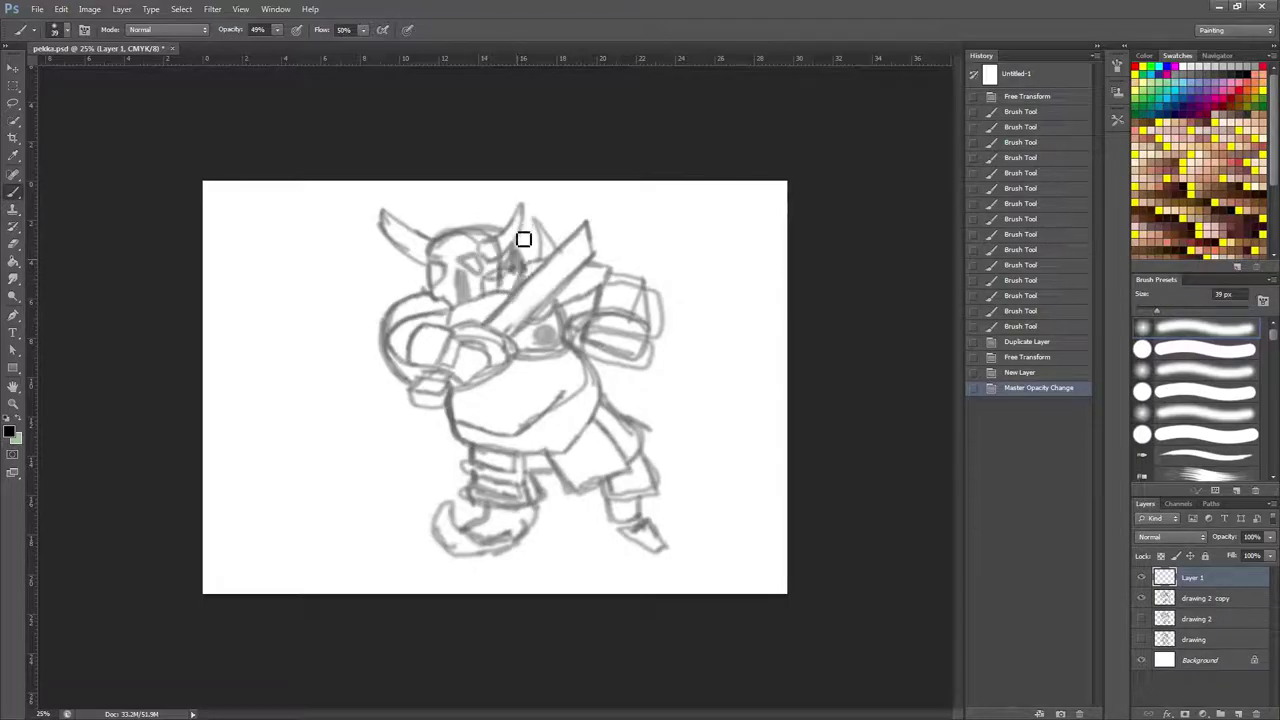
Trace the inner edge and base of the horn nearest the sword, and darken the helmet's face slit on the new layer.
drag(531, 210, 499, 251)
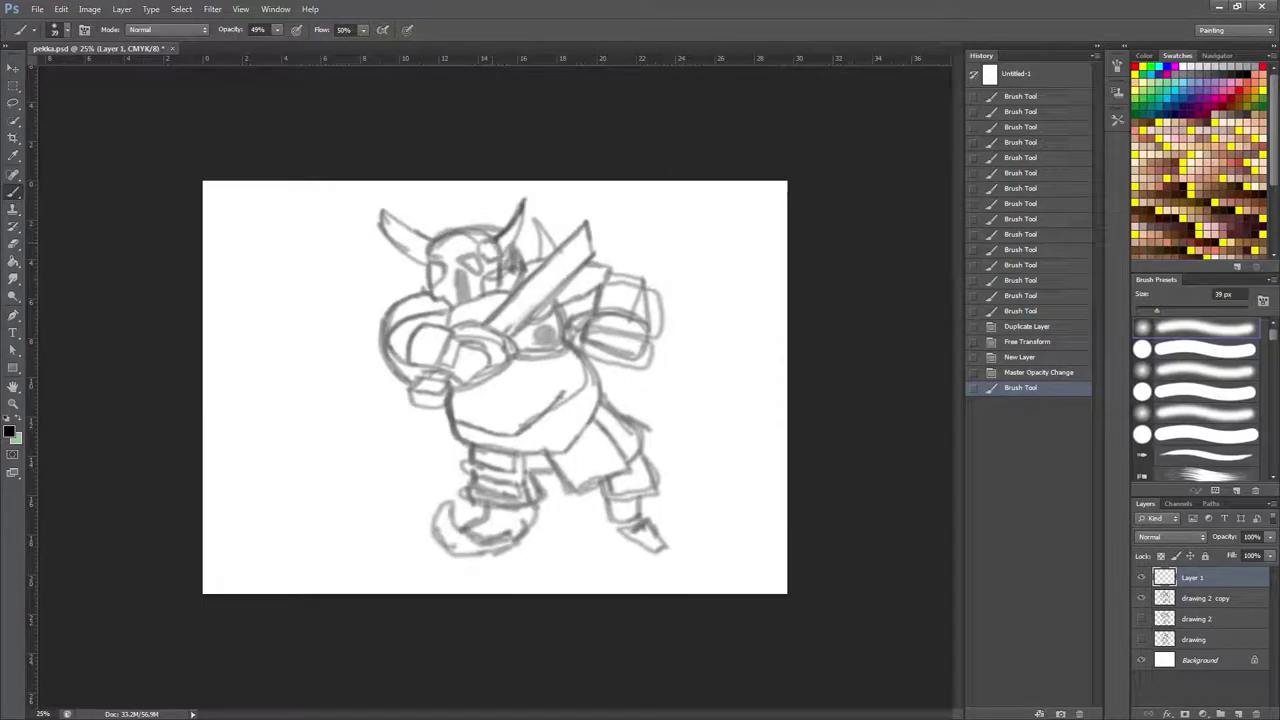
drag(503, 258, 500, 254)
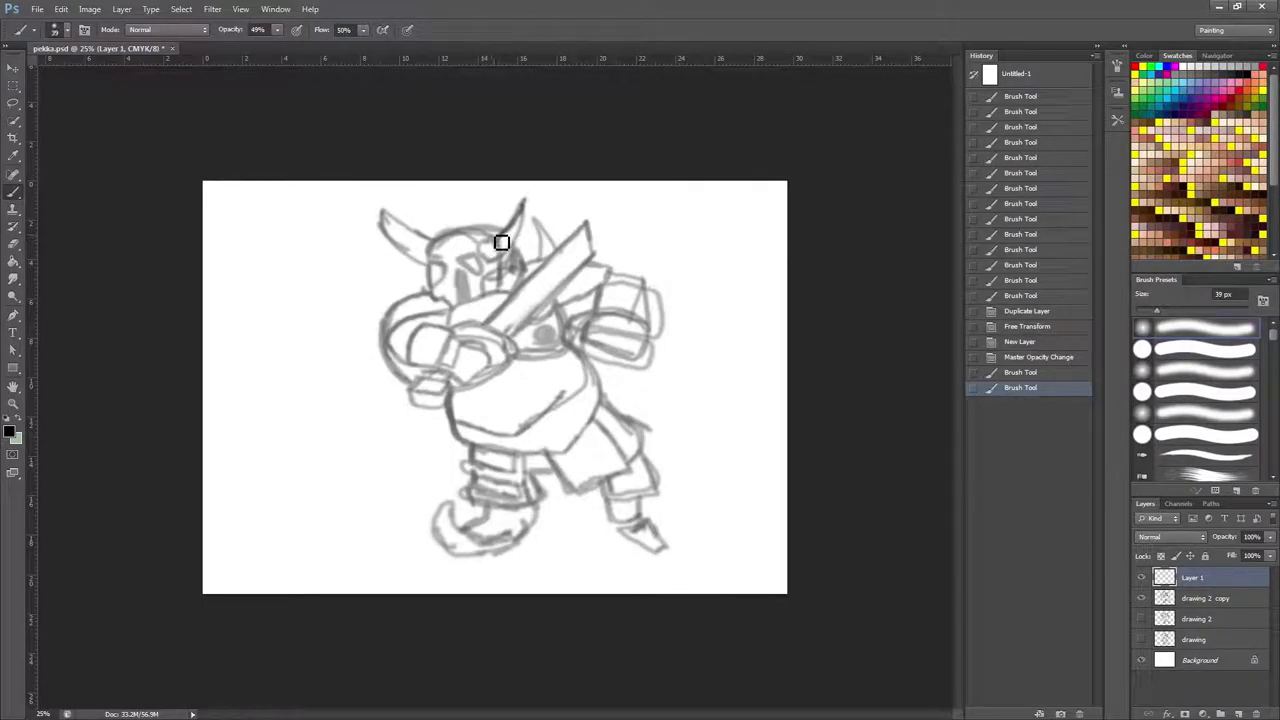
mouse_move(497, 250)
mouse_down()
mouse_move(496, 236)
mouse_move(488, 249)
mouse_up()
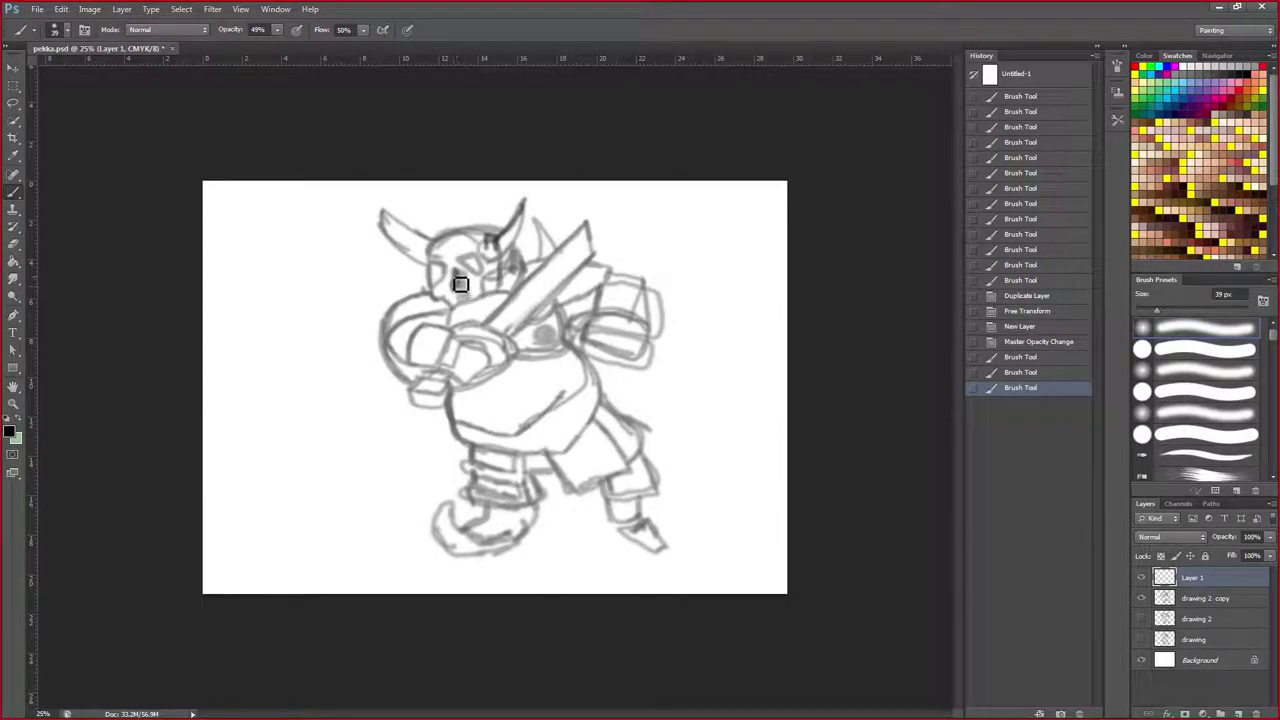
drag(453, 278, 452, 293)
Lower the opacity of the "drawing 2 copy" layer further to make the sketch a fainter tracing guide.
click(1216, 600)
mouse_move(1270, 537)
mouse_down()
mouse_move(1262, 552)
mouse_move(1225, 555)
mouse_up()
click(1180, 577)
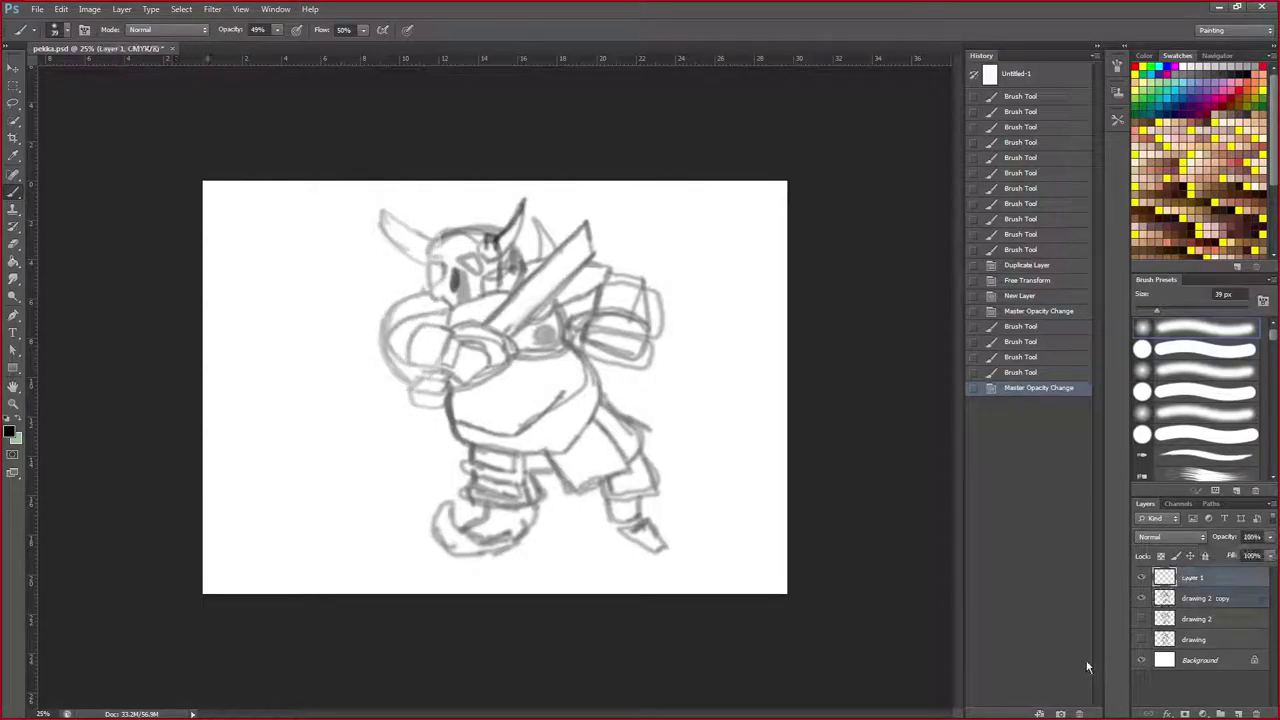
Rename Layer 1 as "drawing 3".
double_click(1195, 578)
text(d)
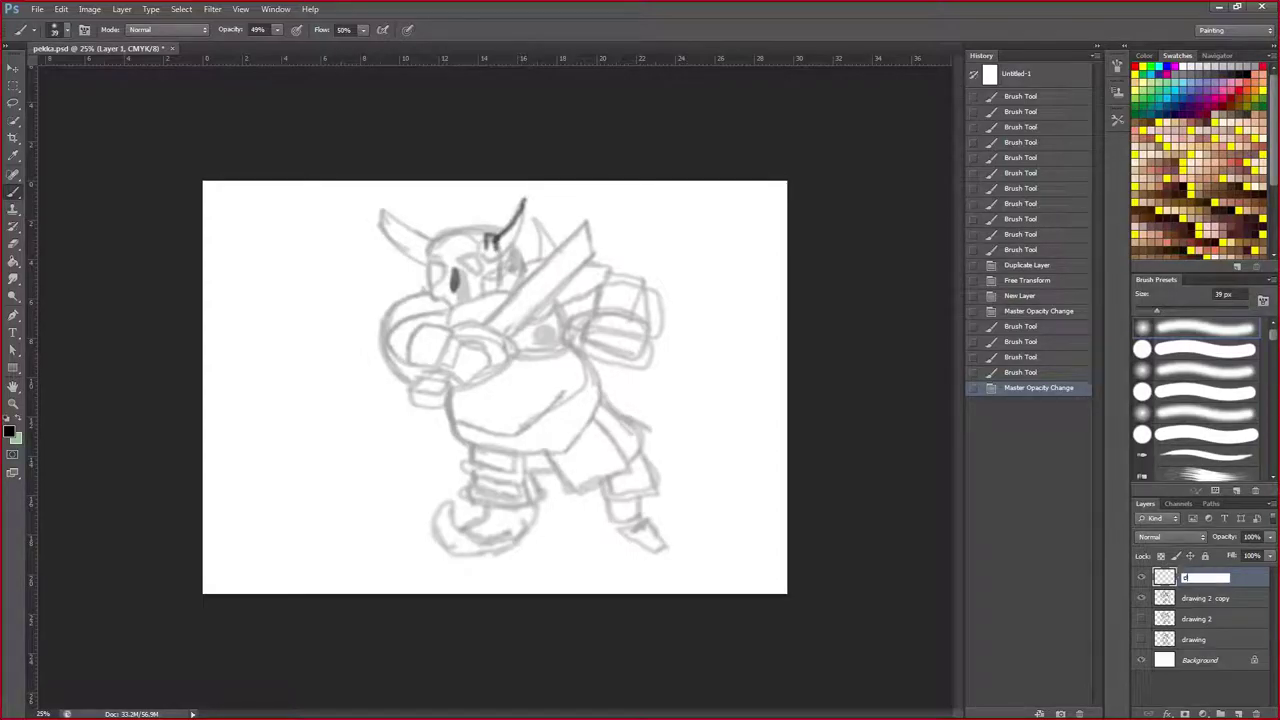
text(rawing 3)
key(Return)
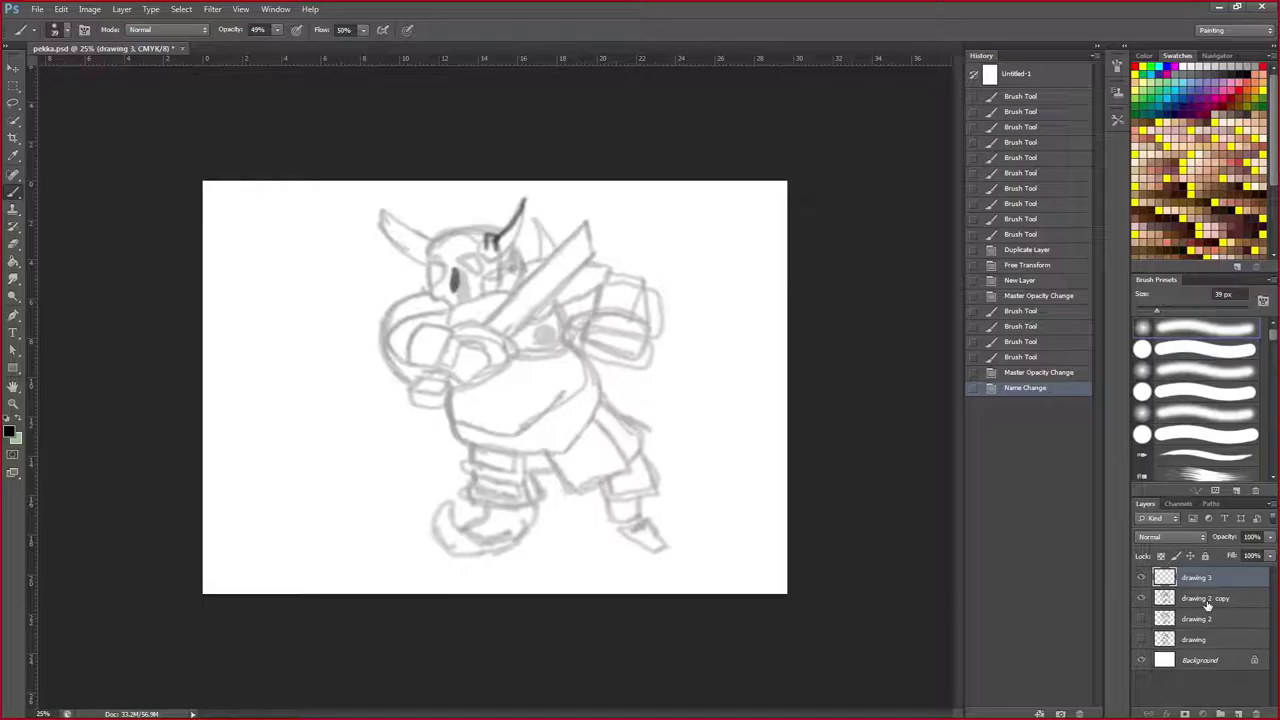
Outline the horn nearest the sword with its base, the helmet's top and outer side, and the dark face slit in bold strokes.
mouse_move(488, 239)
mouse_down()
mouse_move(499, 267)
mouse_move(514, 264)
mouse_move(534, 217)
mouse_move(510, 252)
mouse_up()
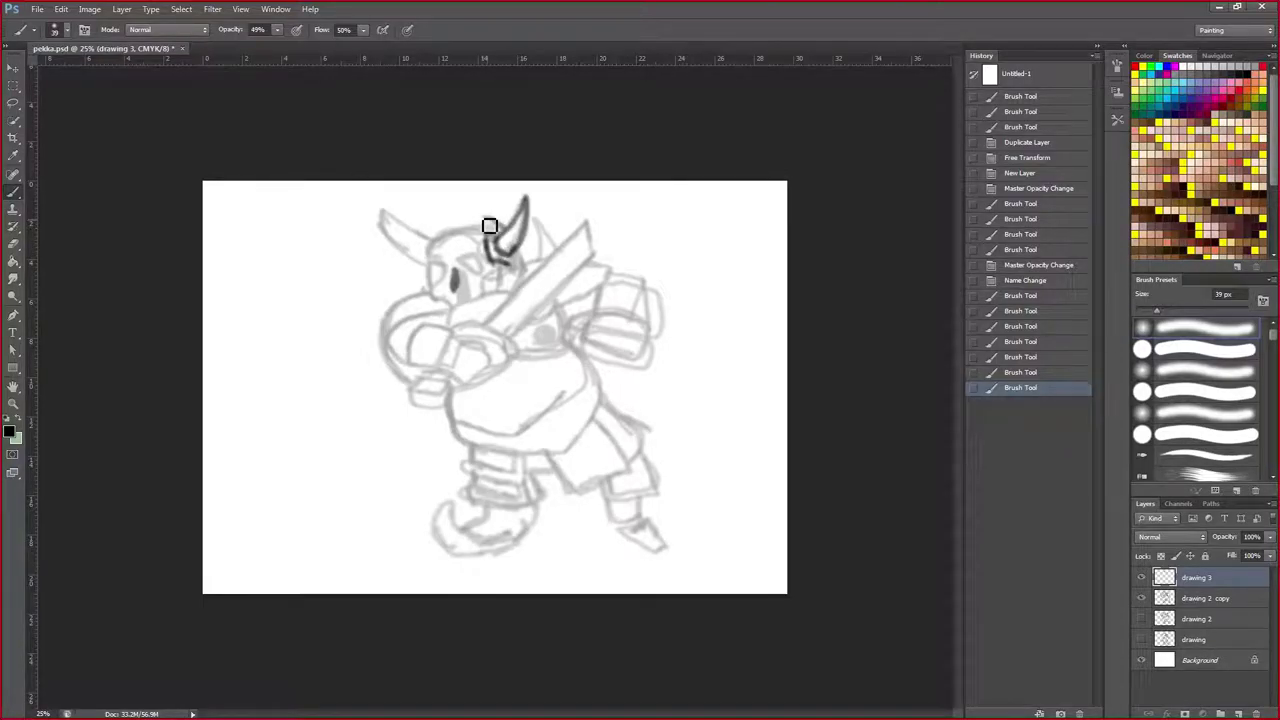
mouse_move(489, 226)
mouse_down()
mouse_move(500, 210)
mouse_move(431, 249)
mouse_move(442, 295)
mouse_move(437, 246)
mouse_move(450, 245)
mouse_up()
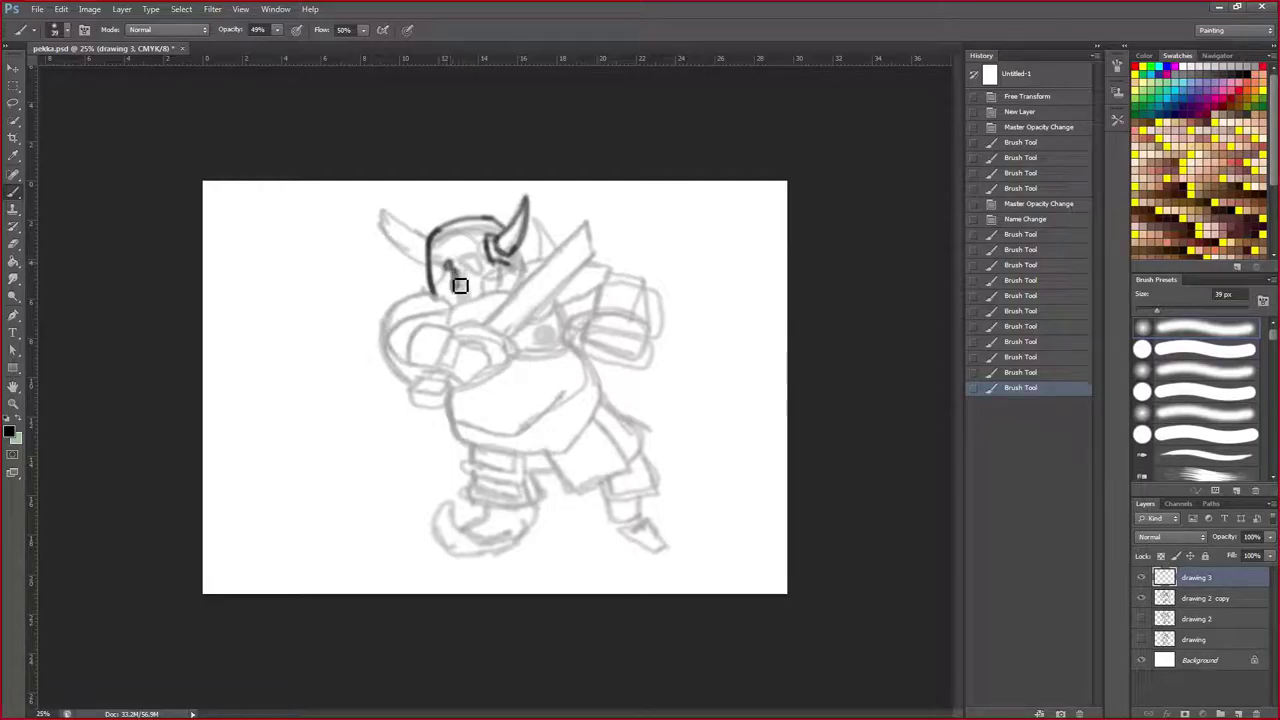
mouse_move(460, 286)
mouse_down()
mouse_move(457, 274)
mouse_move(452, 295)
mouse_up()
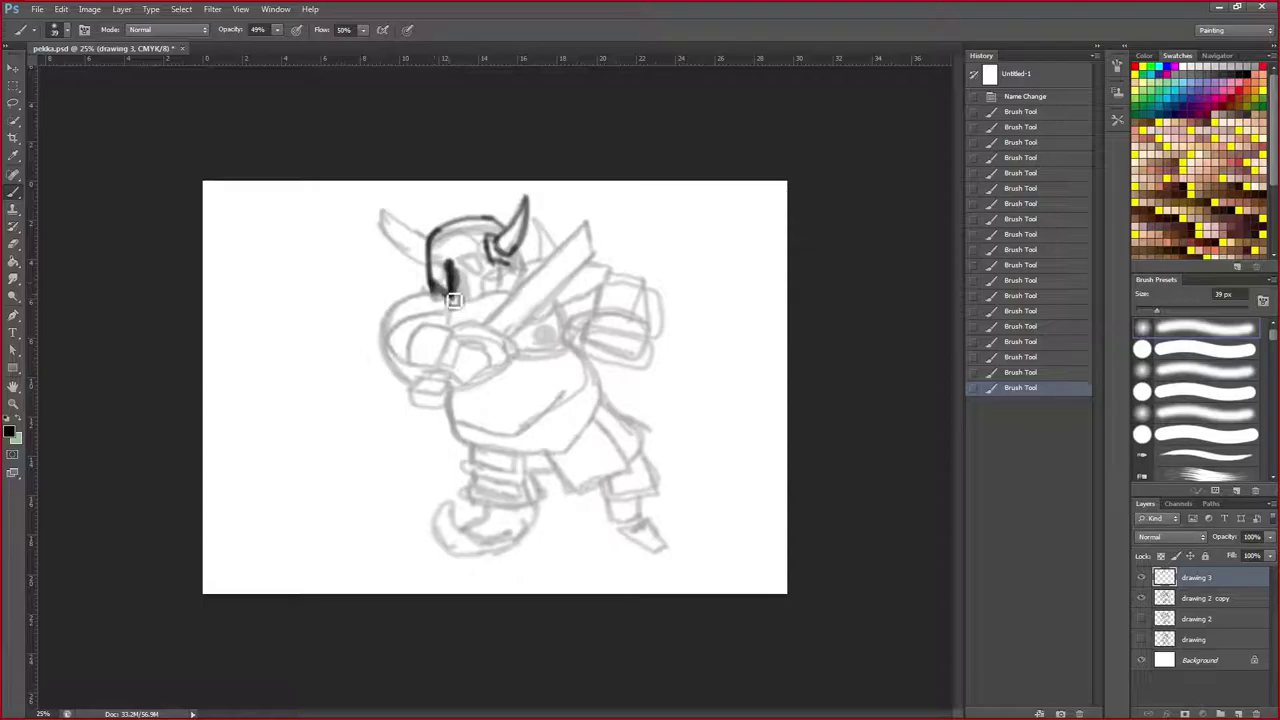
drag(445, 258, 432, 296)
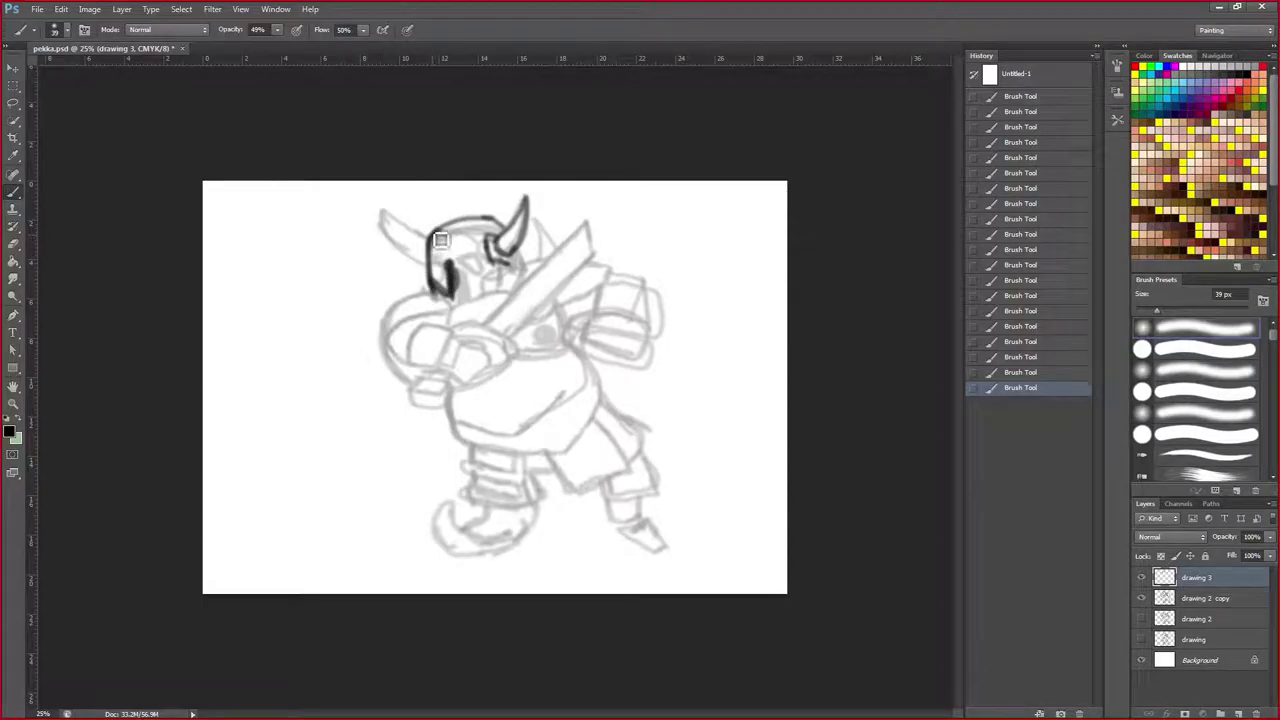
drag(434, 247, 478, 228)
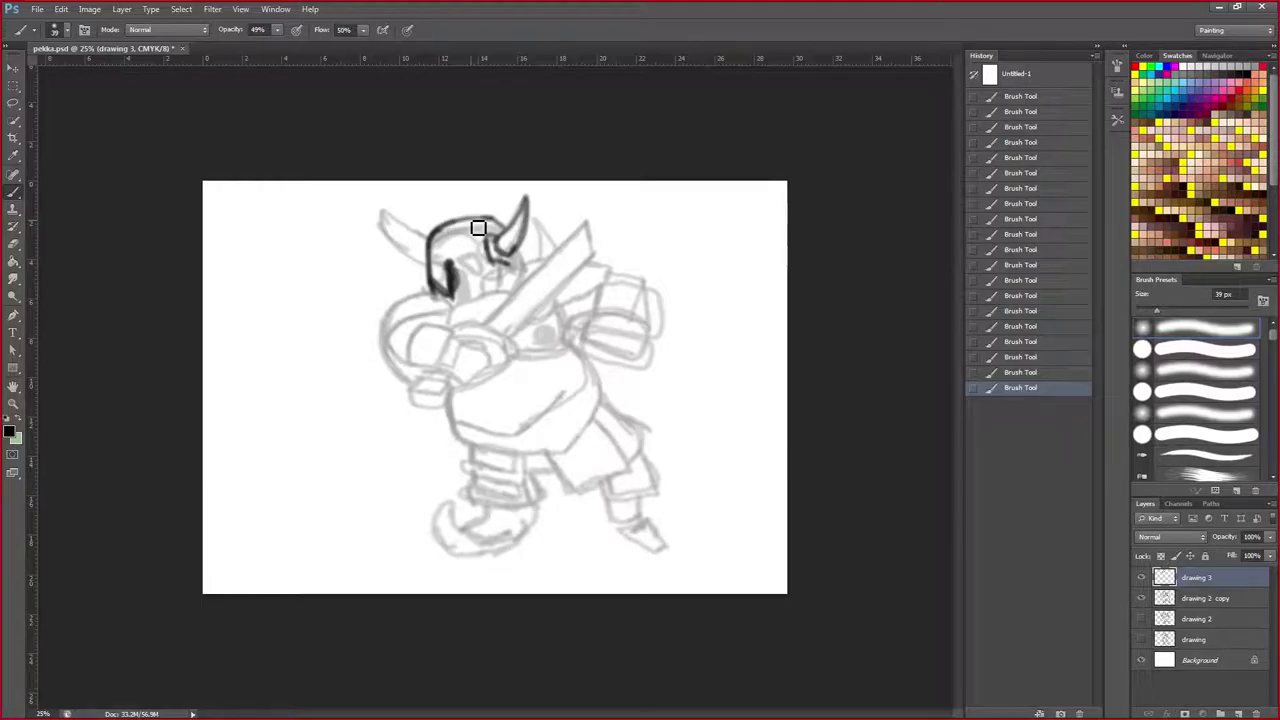
Reduce the soft round brush's size to 33 px.
right_click(458, 226)
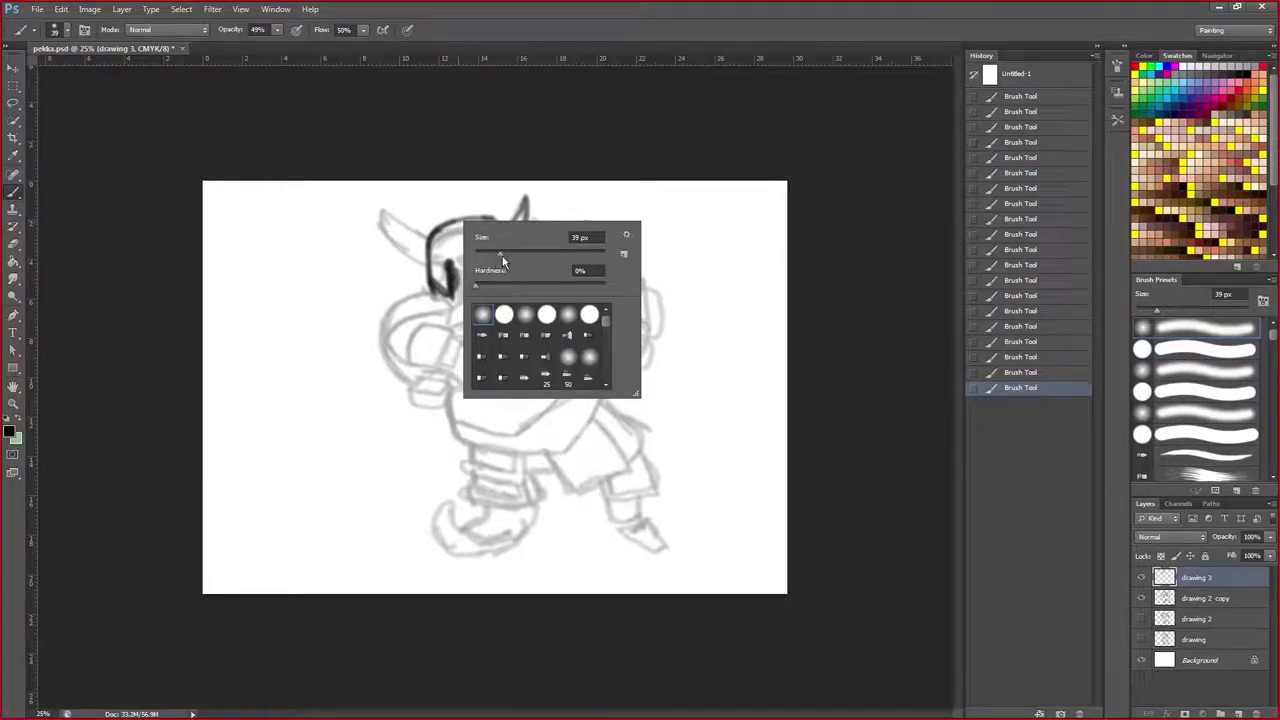
drag(502, 256, 497, 254)
key(Return)
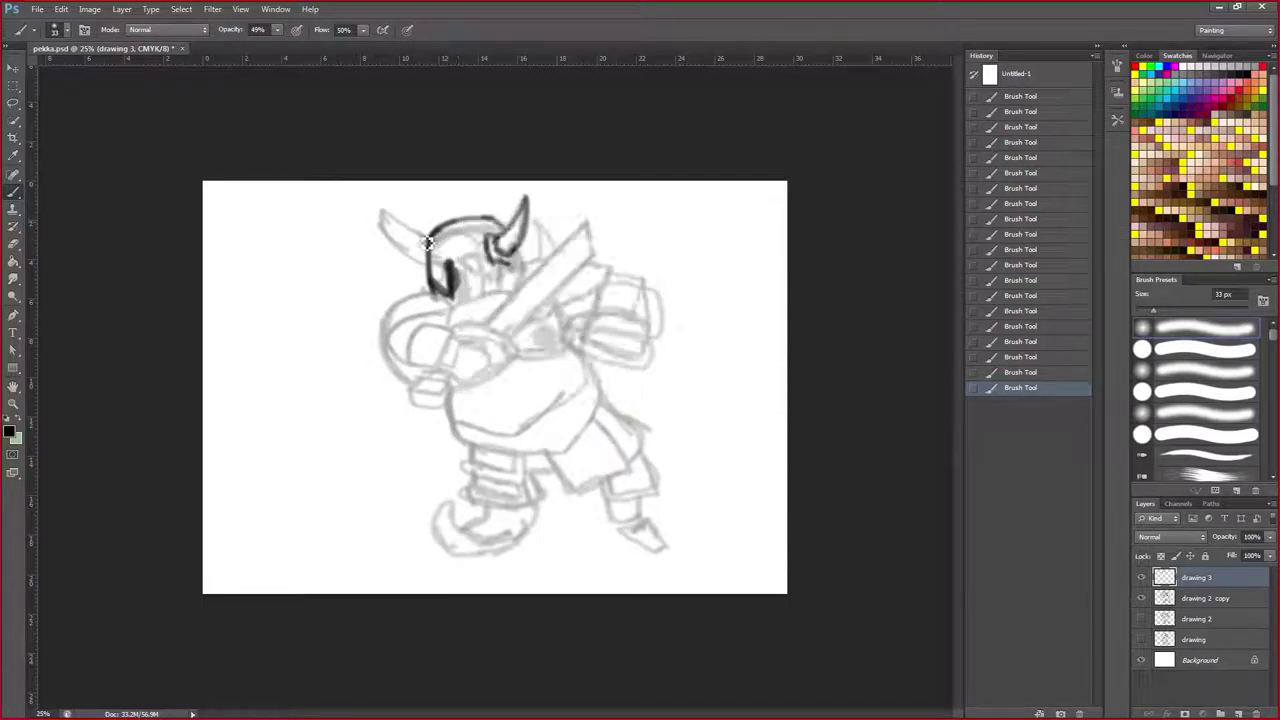
Outline the helmet horn farthest from the sword and extend the sword-side horn to a taller, thicker tip.
mouse_move(428, 238)
mouse_down()
mouse_move(382, 211)
mouse_move(428, 265)
mouse_move(426, 249)
mouse_up()
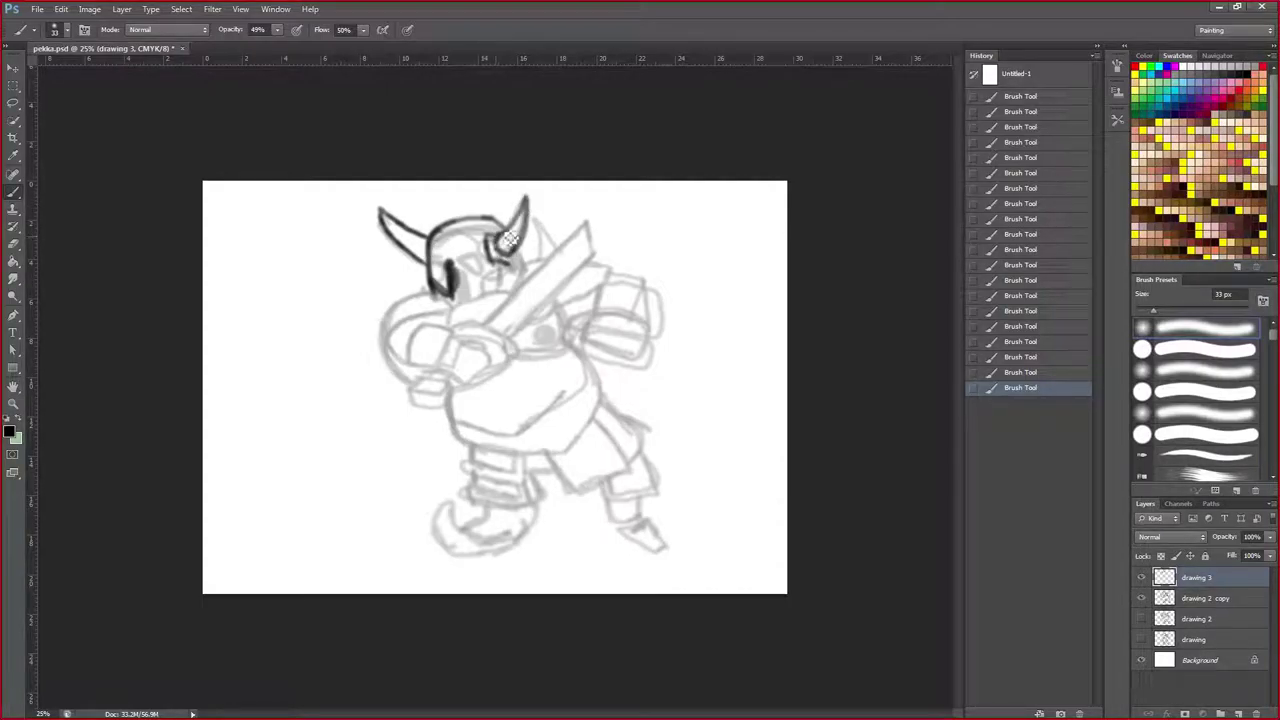
drag(512, 252, 526, 198)
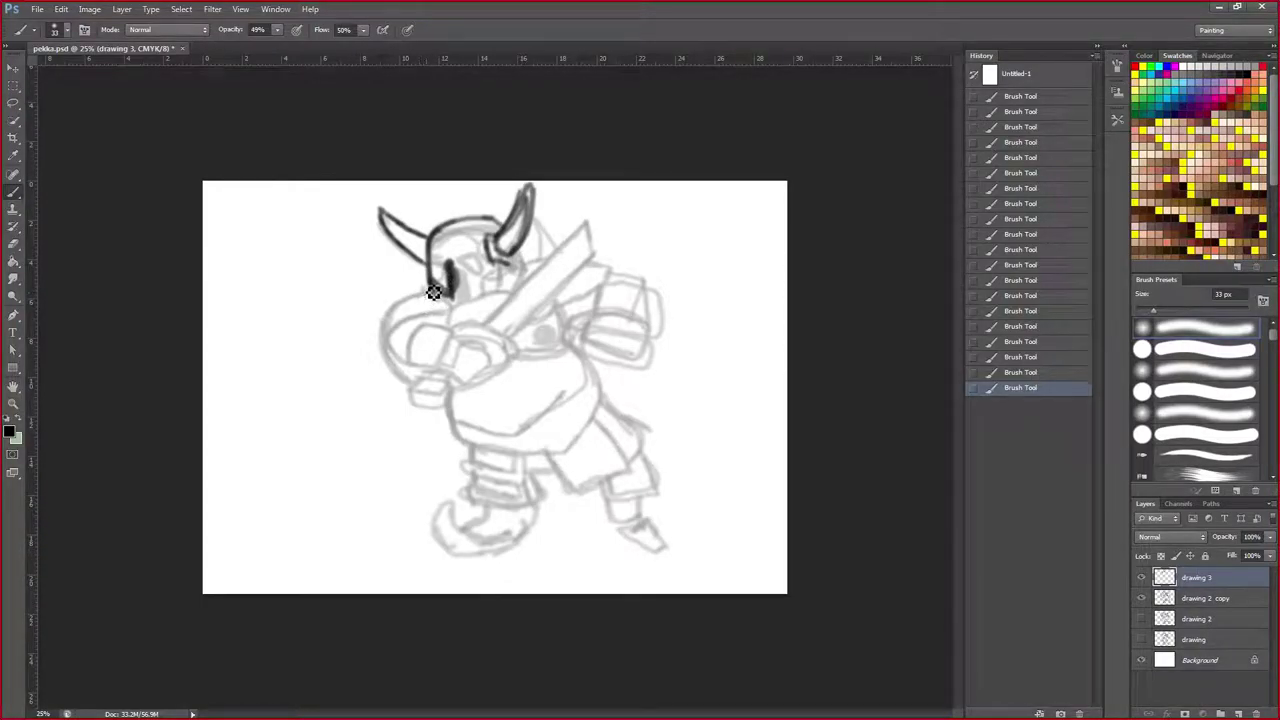
Outline the raised arm's upper shoulder curve and the large rounded gauntlet, including its inner curved plates.
drag(435, 289, 428, 297)
mouse_move(436, 293)
mouse_down()
mouse_move(391, 328)
mouse_move(386, 342)
mouse_up()
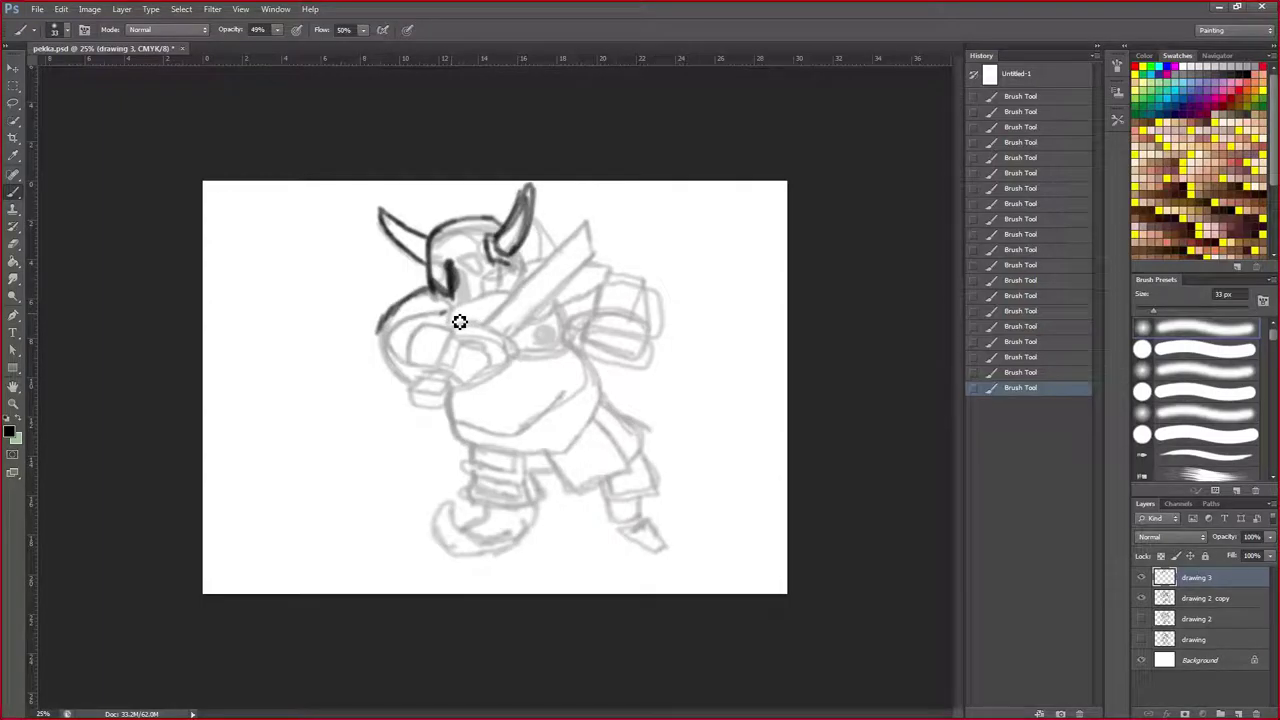
drag(377, 347, 380, 380)
mouse_move(378, 403)
mouse_down()
mouse_move(437, 420)
mouse_move(503, 397)
mouse_move(512, 371)
mouse_move(476, 335)
mouse_move(411, 340)
mouse_move(492, 328)
mouse_move(512, 377)
mouse_move(496, 404)
mouse_move(454, 419)
mouse_move(381, 398)
mouse_move(384, 371)
mouse_move(428, 316)
mouse_up()
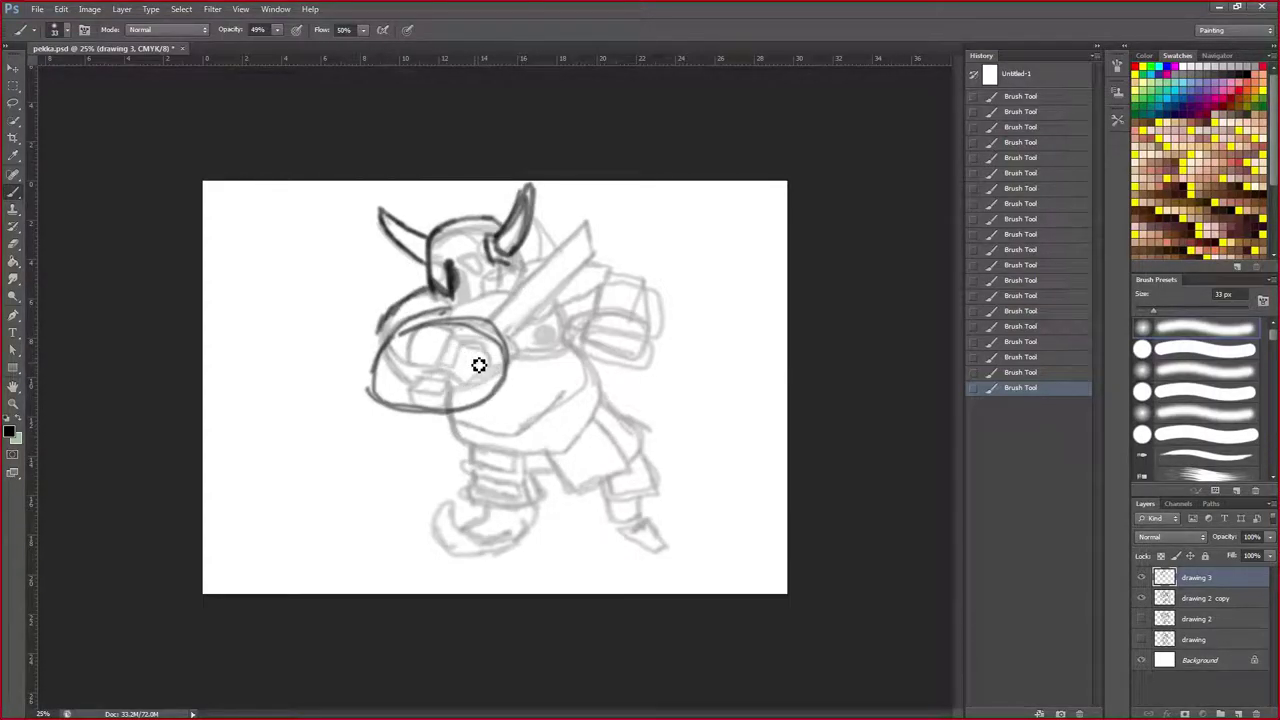
mouse_move(507, 362)
mouse_down()
mouse_move(485, 419)
mouse_move(448, 404)
mouse_move(473, 413)
mouse_move(444, 398)
mouse_move(462, 358)
mouse_move(485, 357)
mouse_move(508, 368)
mouse_move(492, 412)
mouse_move(450, 403)
mouse_move(446, 384)
mouse_move(470, 354)
mouse_move(506, 372)
mouse_up()
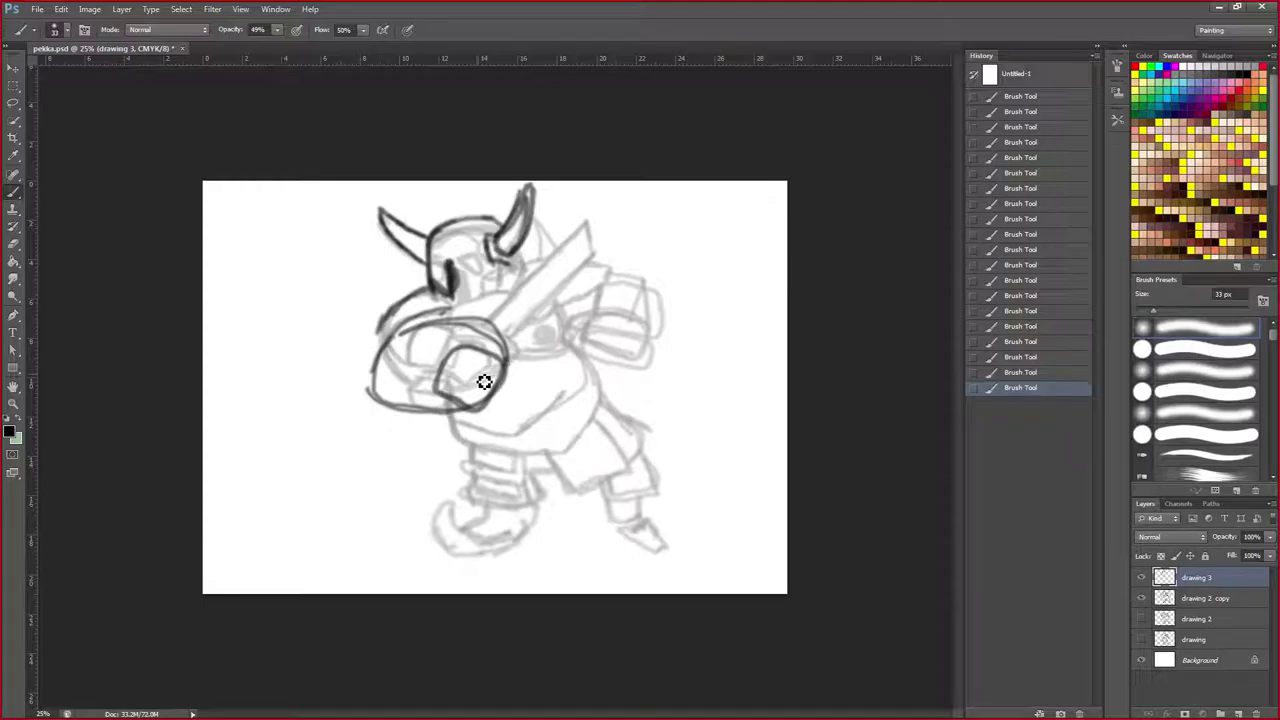
mouse_move(458, 358)
mouse_down()
mouse_move(418, 391)
mouse_move(436, 390)
mouse_up()
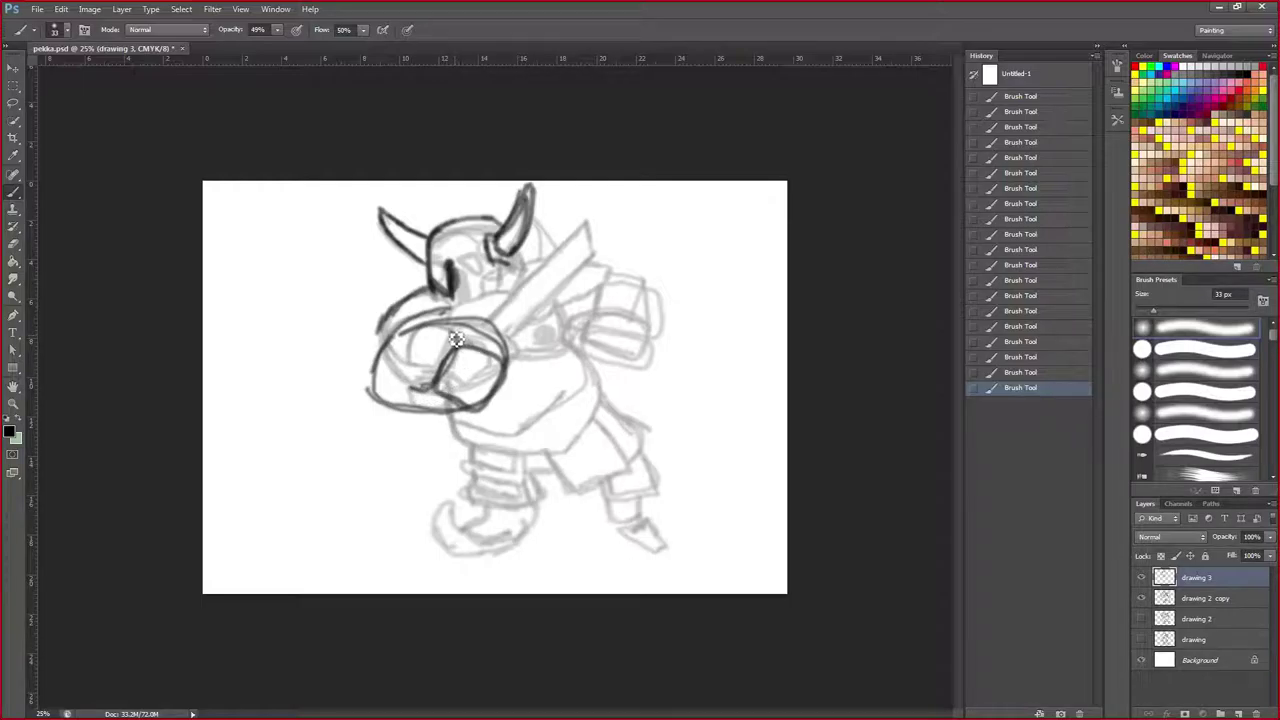
mouse_move(451, 333)
mouse_down()
mouse_move(421, 396)
mouse_move(403, 374)
mouse_move(425, 392)
mouse_move(406, 398)
mouse_move(459, 333)
mouse_move(426, 327)
mouse_move(461, 330)
mouse_move(415, 329)
mouse_move(394, 387)
mouse_move(417, 392)
mouse_move(392, 384)
mouse_move(394, 361)
mouse_move(449, 322)
mouse_up()
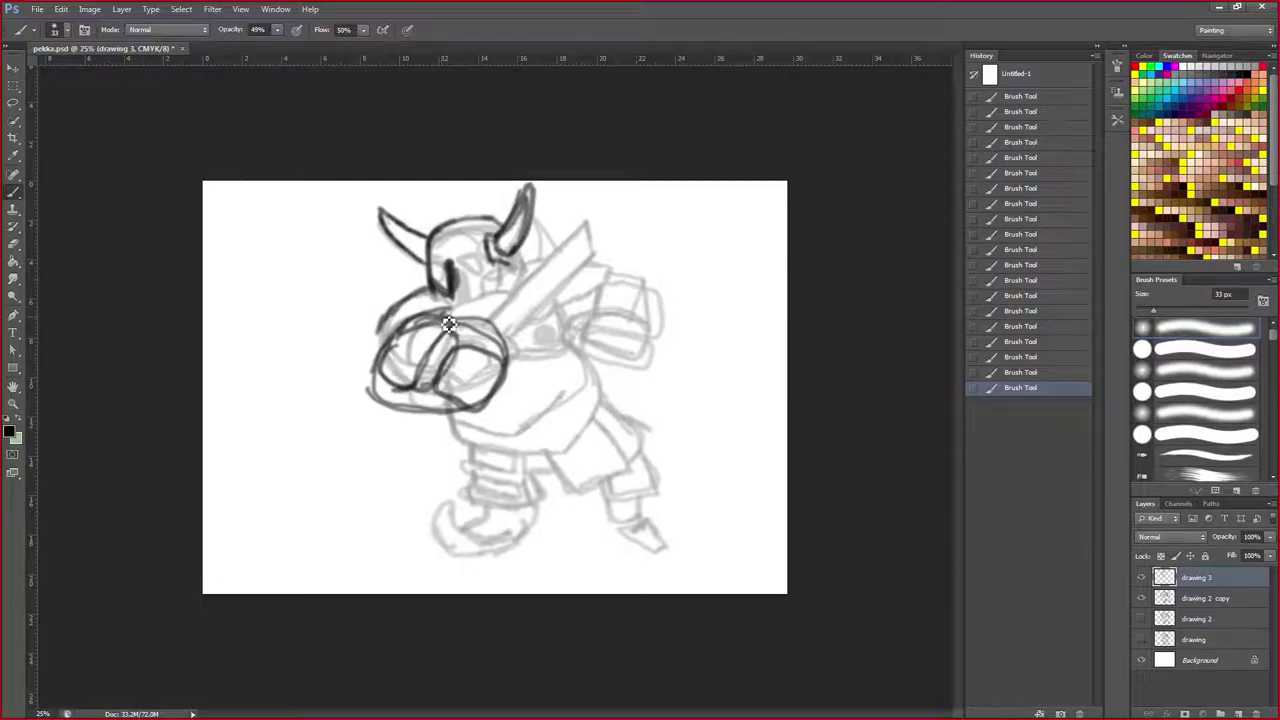
Draw the shoulder armour's outer contour around the gauntlet, and the sword's pommel below the fist and crossguard beside it.
mouse_move(434, 291)
mouse_down()
mouse_move(373, 337)
mouse_move(387, 302)
mouse_move(375, 320)
mouse_move(386, 318)
mouse_move(360, 372)
mouse_move(360, 354)
mouse_move(366, 406)
mouse_up()
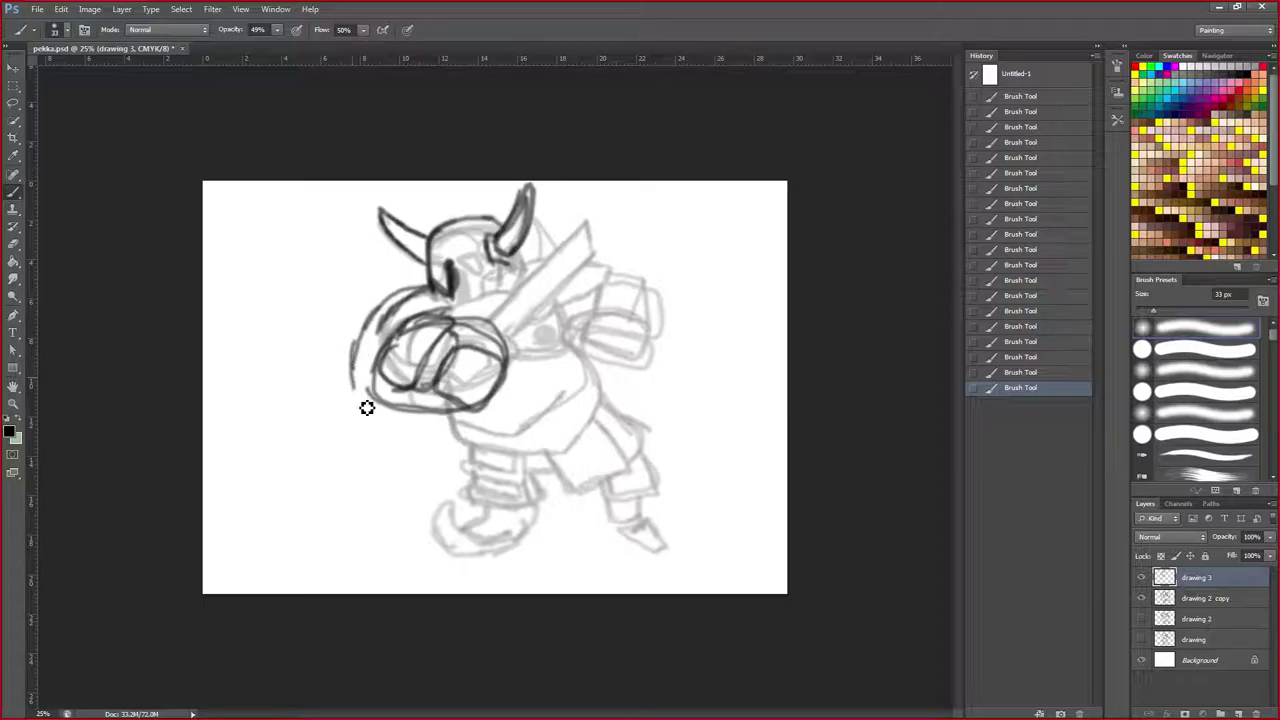
mouse_move(373, 347)
mouse_down()
mouse_move(366, 391)
mouse_move(413, 433)
mouse_up()
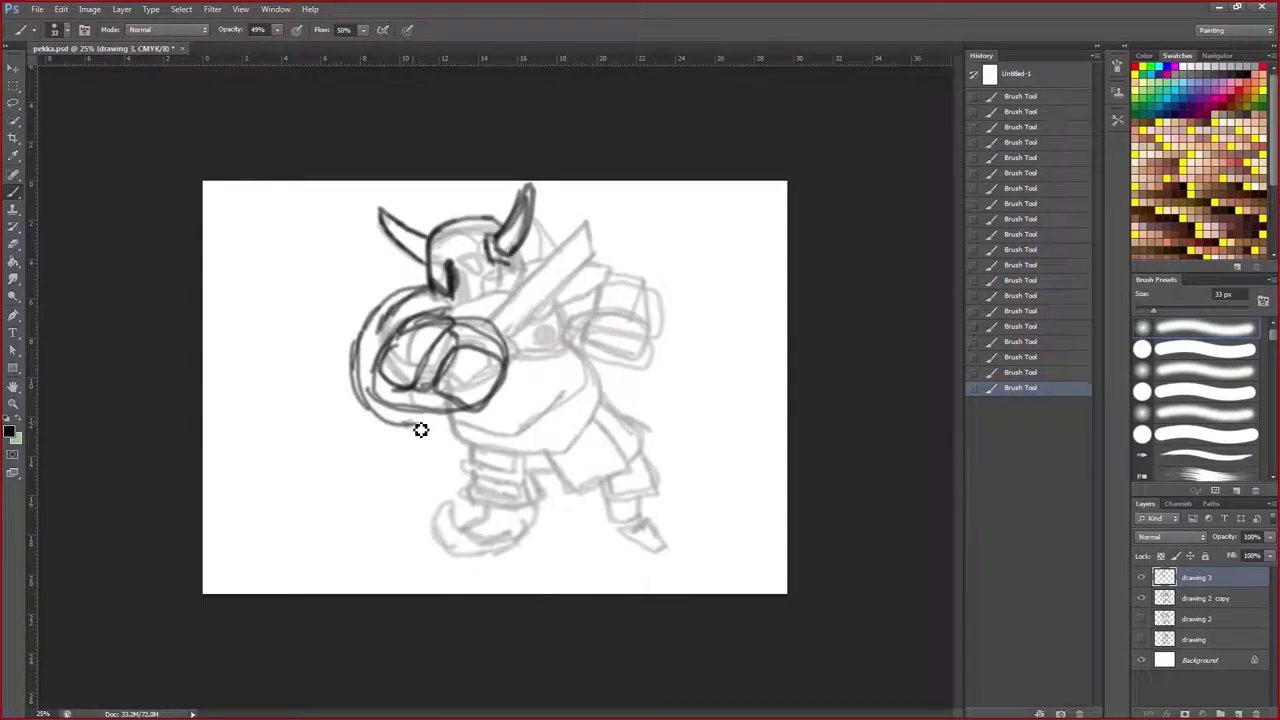
drag(402, 398, 421, 430)
mouse_move(462, 331)
mouse_down()
mouse_move(424, 391)
mouse_move(385, 384)
mouse_move(426, 385)
mouse_move(456, 332)
mouse_up()
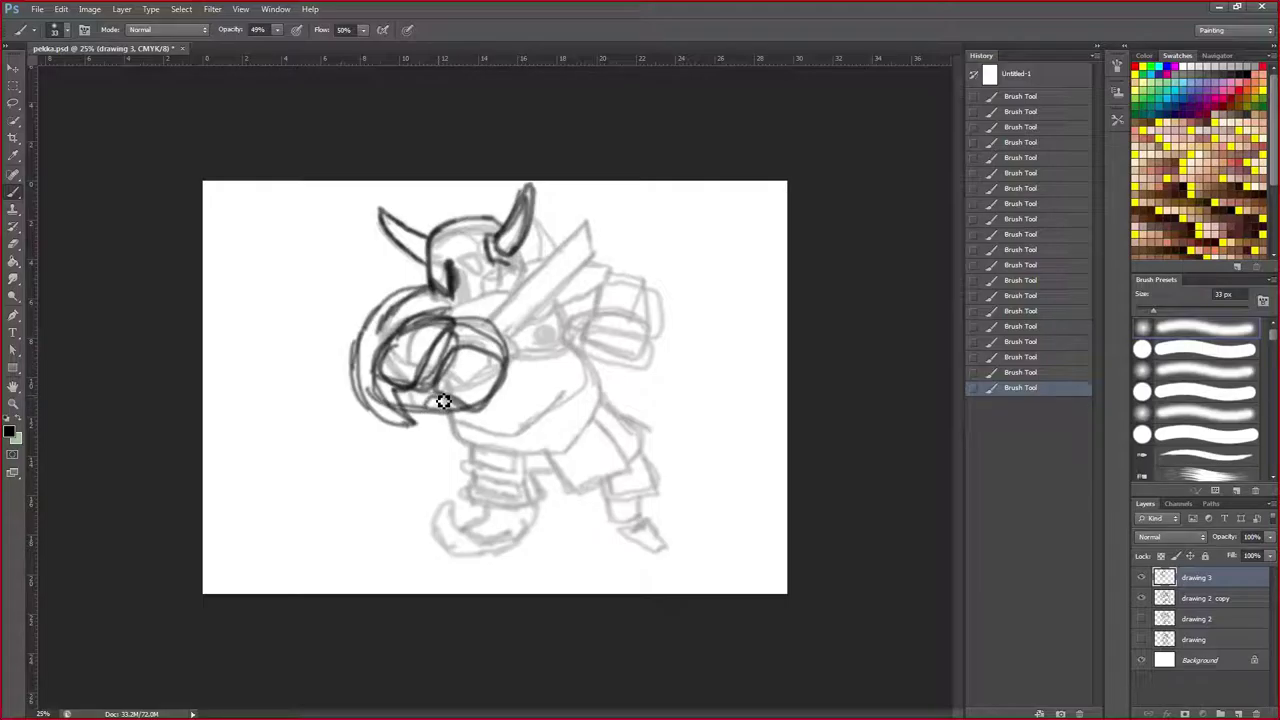
mouse_move(447, 401)
mouse_down()
mouse_move(420, 435)
mouse_move(460, 451)
mouse_move(480, 424)
mouse_move(472, 407)
mouse_move(494, 389)
mouse_move(454, 430)
mouse_move(425, 422)
mouse_move(459, 423)
mouse_move(462, 401)
mouse_move(438, 400)
mouse_move(423, 420)
mouse_move(454, 433)
mouse_move(471, 413)
mouse_move(450, 400)
mouse_move(424, 419)
mouse_move(426, 438)
mouse_move(457, 451)
mouse_move(480, 424)
mouse_up()
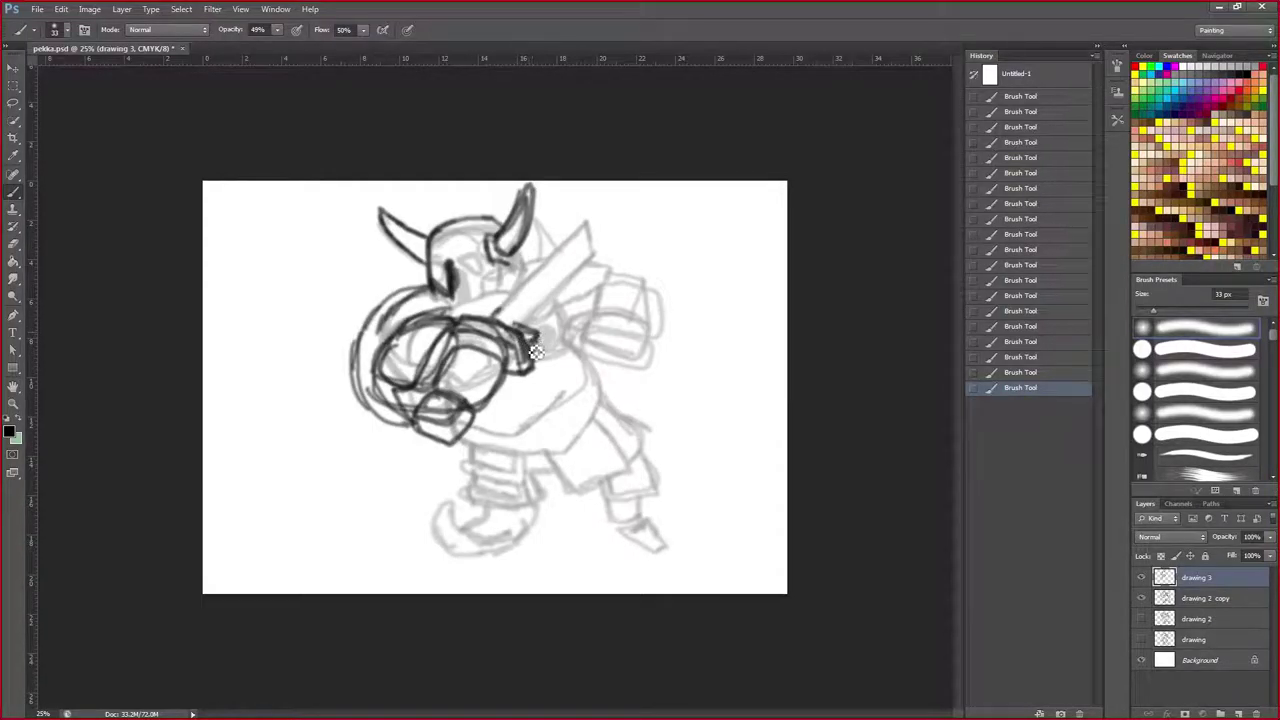
Outline the sword blade from the crossguard up to its angled tip, with both long edges.
mouse_move(458, 317)
mouse_down()
mouse_move(529, 330)
mouse_move(529, 301)
mouse_move(506, 325)
mouse_move(590, 224)
mouse_up()
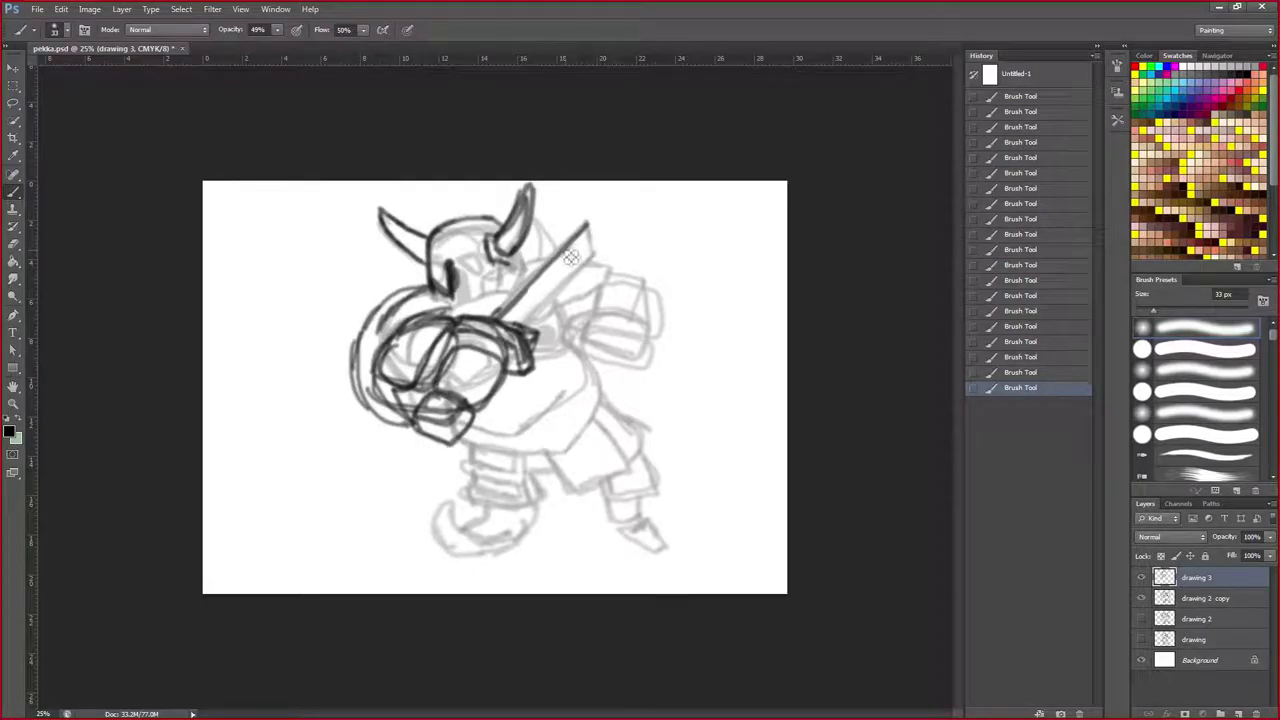
mouse_move(590, 217)
mouse_down()
mouse_move(521, 311)
mouse_move(498, 318)
mouse_up()
mouse_move(593, 216)
mouse_down()
mouse_move(599, 257)
mouse_move(531, 340)
mouse_up()
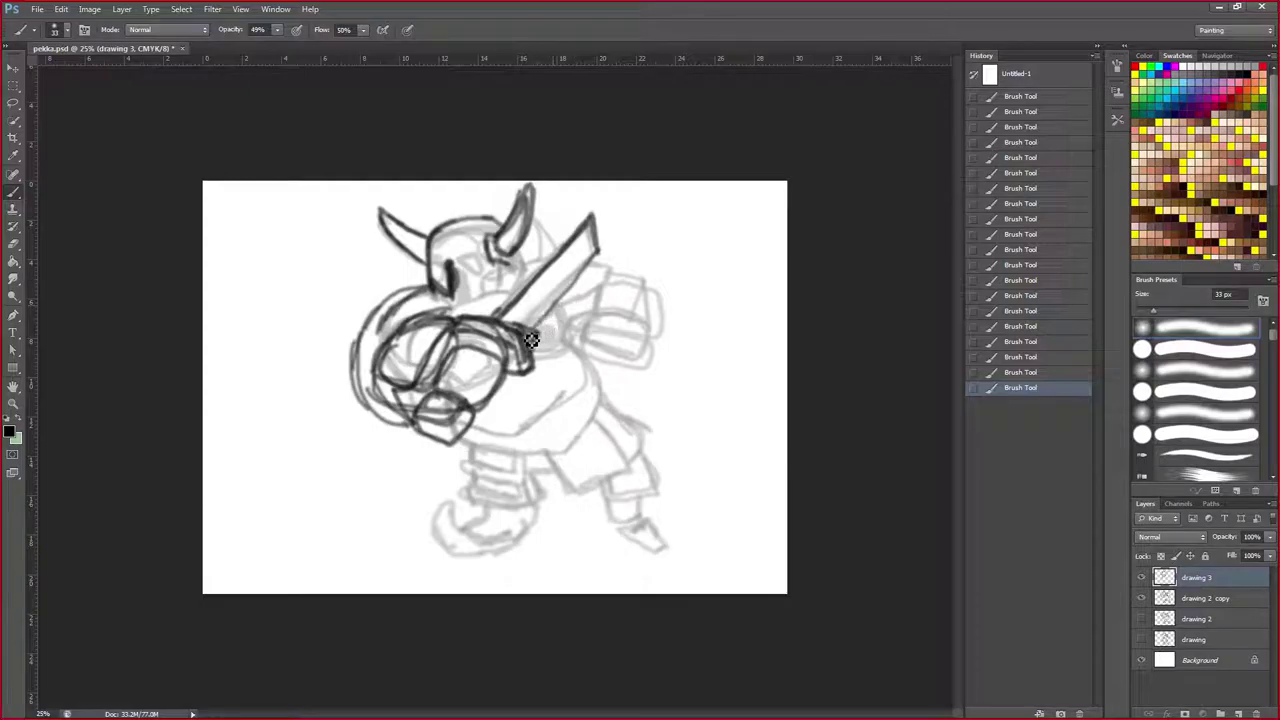
mouse_move(601, 256)
mouse_down()
mouse_move(536, 337)
mouse_move(606, 234)
mouse_up()
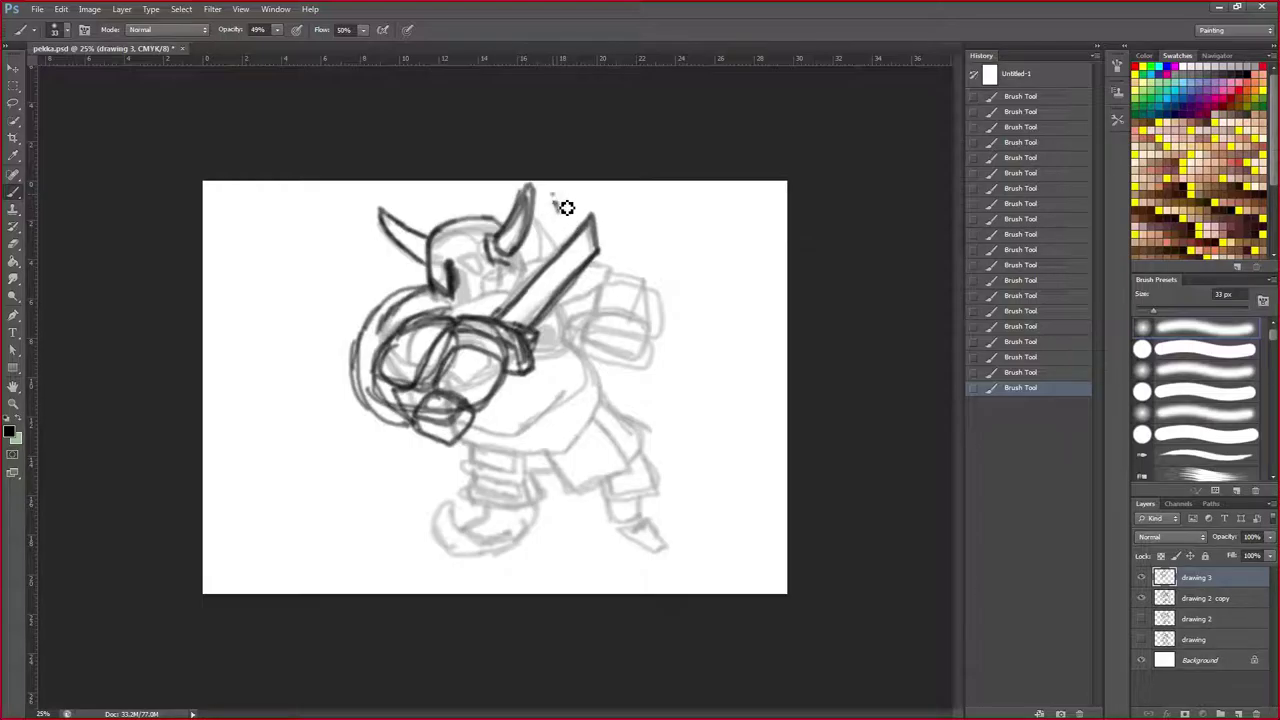
Draw the curved spike behind the sword and define the helmet's eyes and lower face edge.
drag(553, 212, 566, 214)
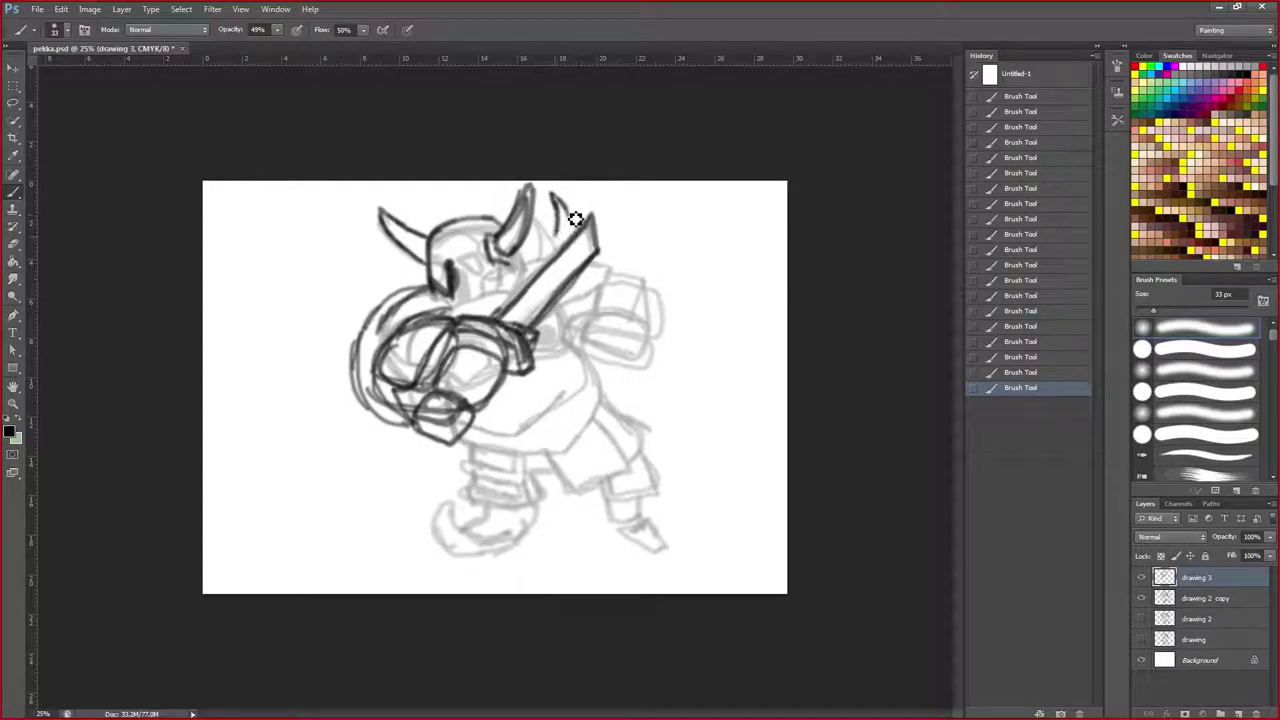
drag(573, 215, 585, 242)
drag(483, 266, 481, 283)
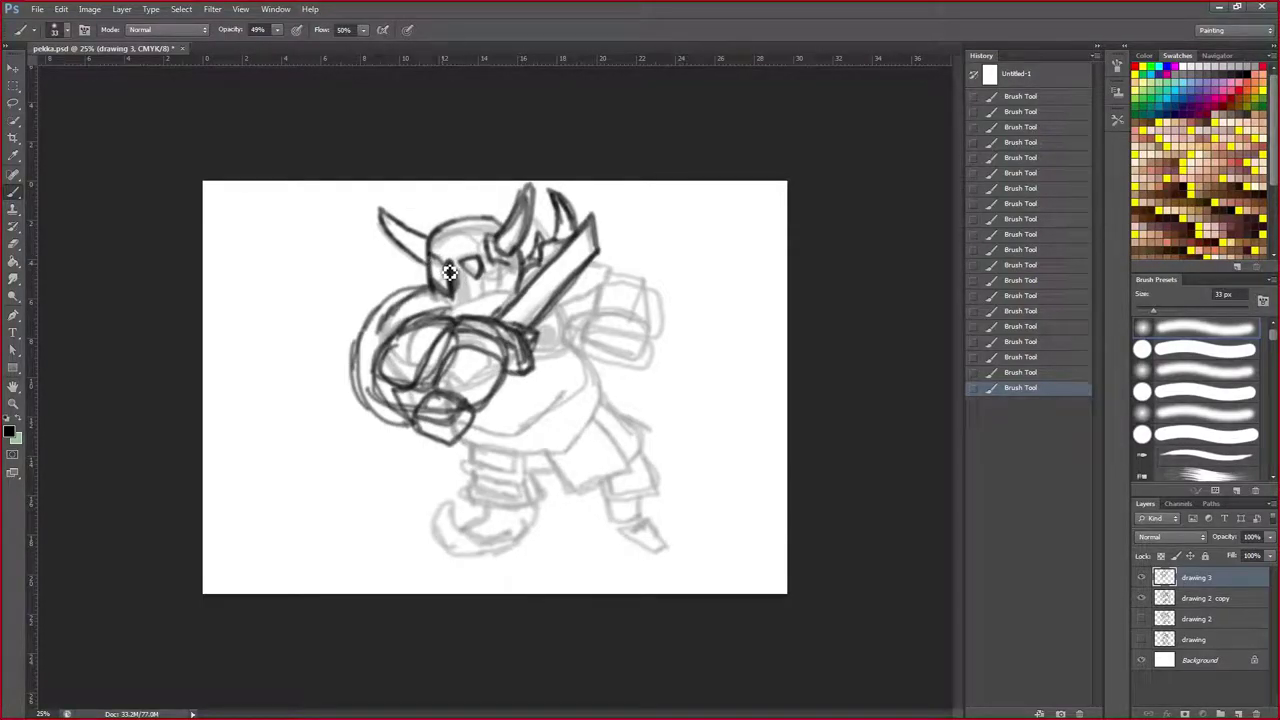
mouse_move(450, 272)
mouse_down()
mouse_move(450, 259)
mouse_move(440, 283)
mouse_move(434, 270)
mouse_move(472, 278)
mouse_up()
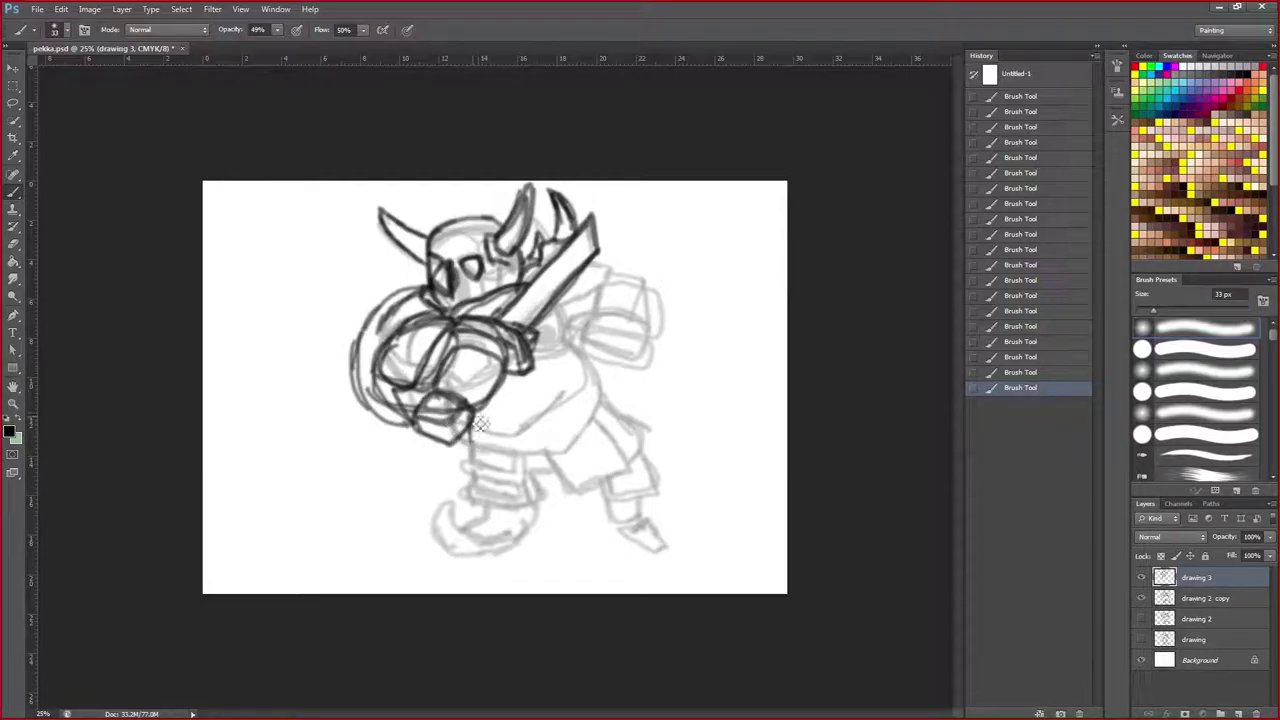
Draw the rounded lower contour of the belly armour and the curved edge under the gauntlet up to the crossguard.
mouse_move(471, 420)
mouse_down()
mouse_move(479, 461)
mouse_move(557, 480)
mouse_move(543, 480)
mouse_move(585, 474)
mouse_move(612, 408)
mouse_up()
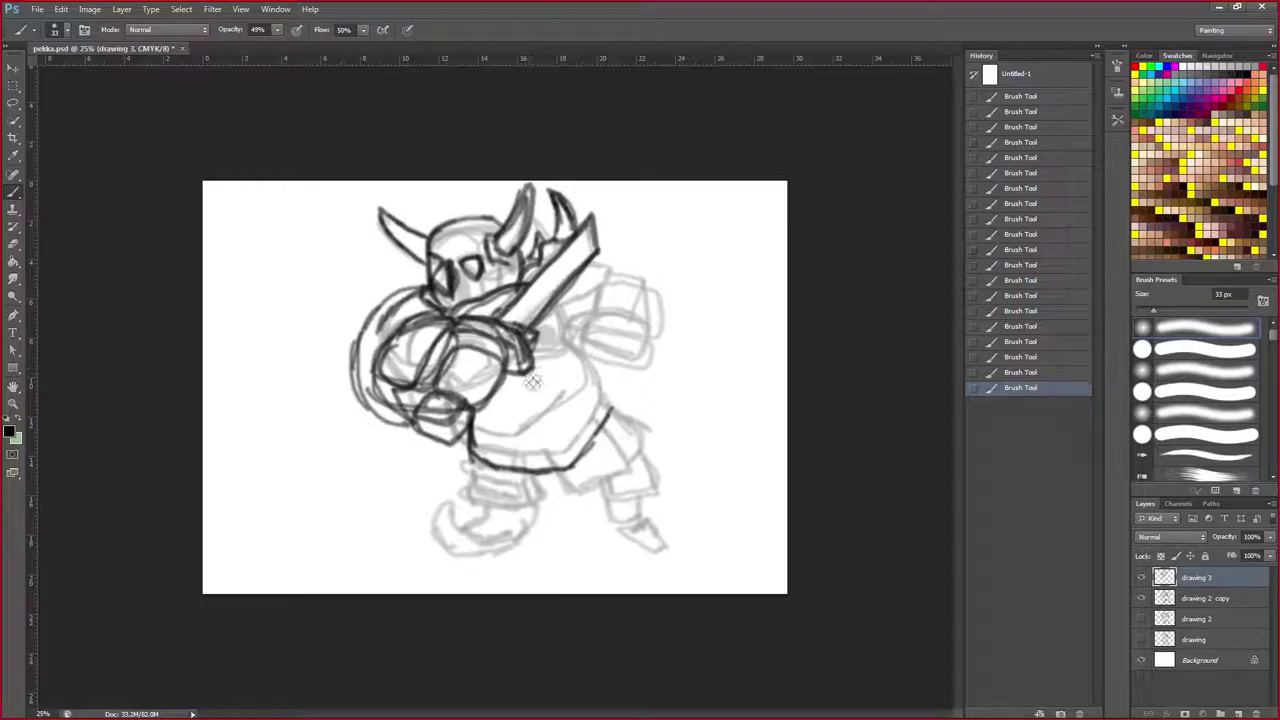
drag(530, 371, 517, 386)
key(ctrl+z)
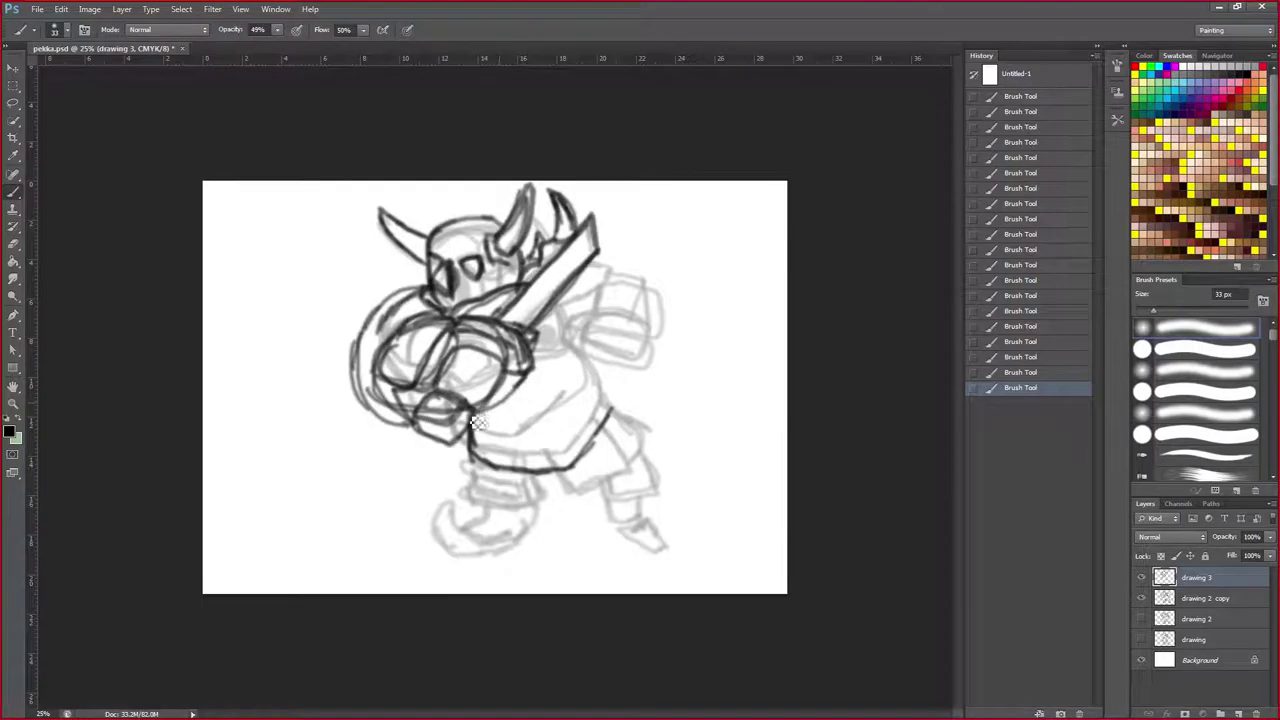
drag(475, 416, 525, 387)
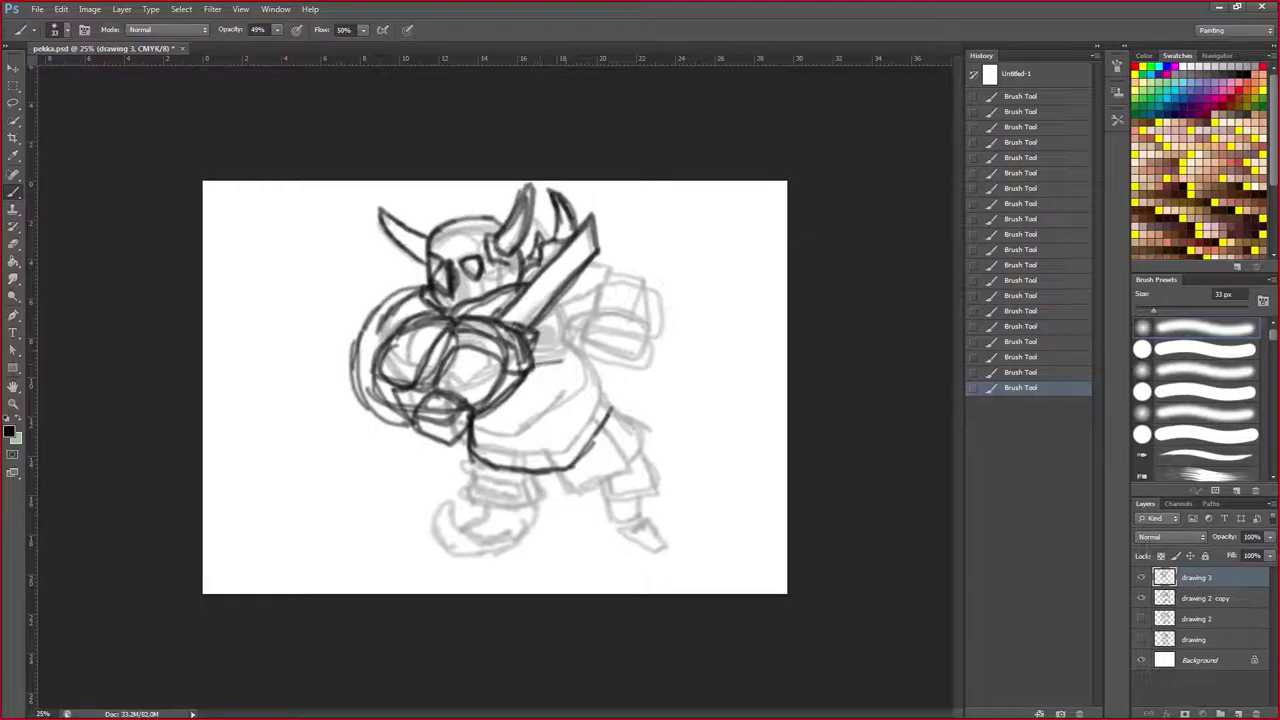
Outline the chest plate beside the crossguard and the pointed shoulder plate behind the sword blade.
mouse_move(572, 368)
mouse_down()
mouse_move(591, 357)
mouse_move(571, 313)
mouse_up()
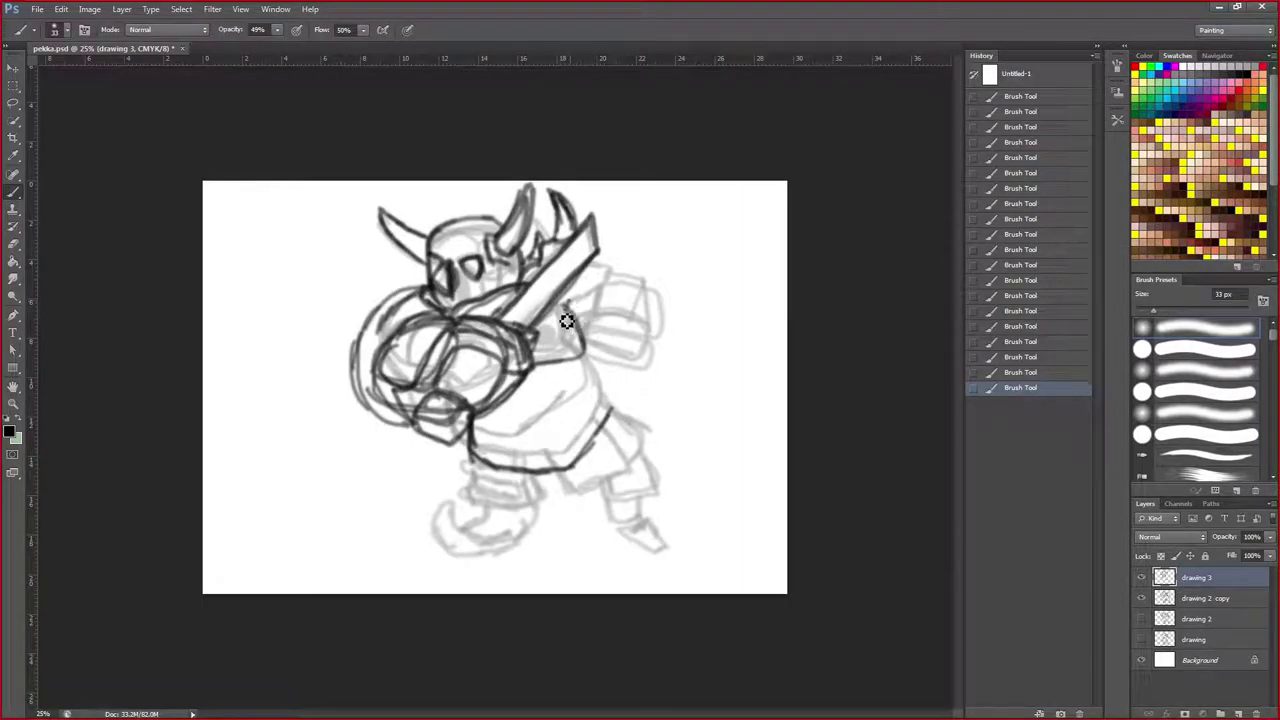
drag(549, 318, 570, 306)
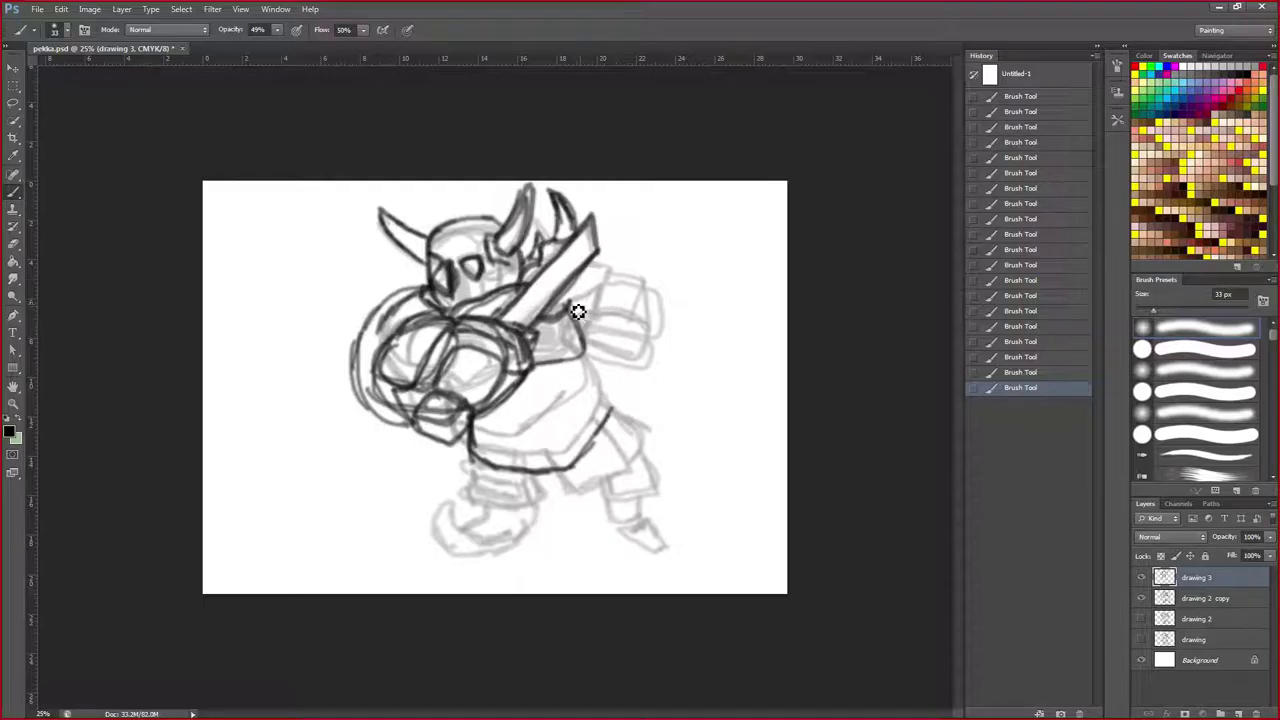
mouse_move(569, 305)
mouse_down()
mouse_move(630, 262)
mouse_move(614, 282)
mouse_up()
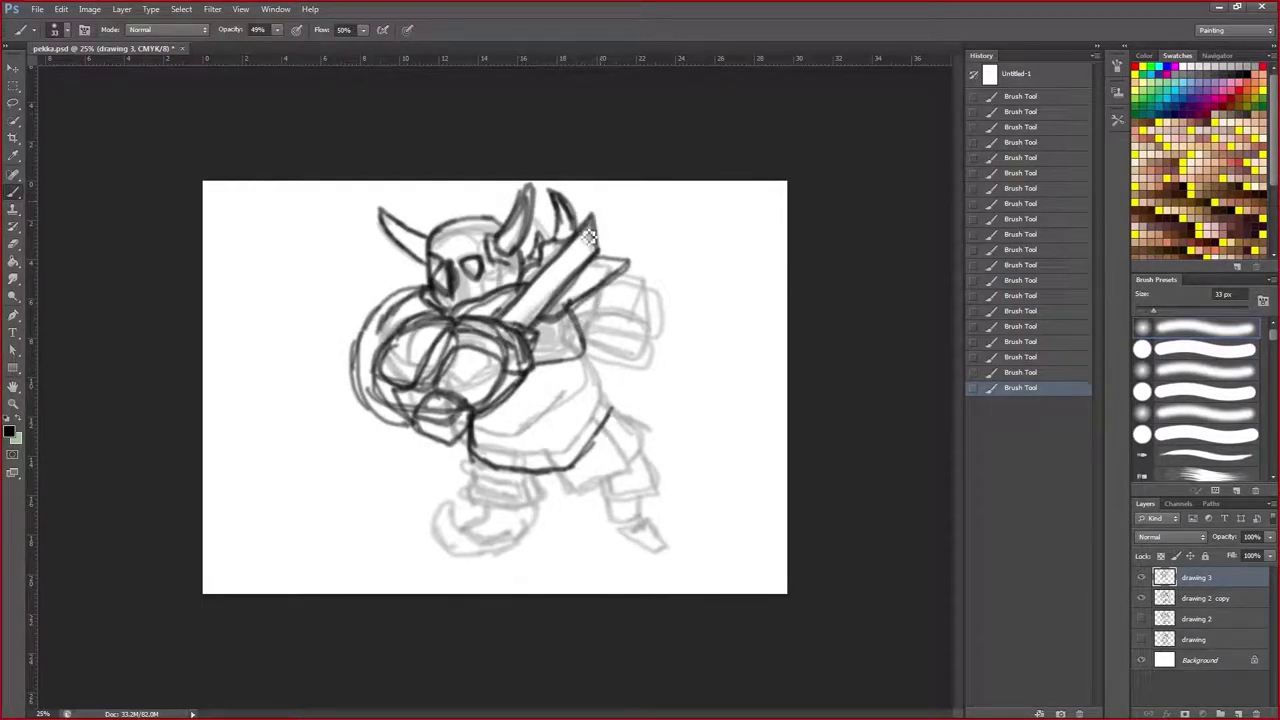
Lengthen the sword blade by redrawing its angled tip farther out beyond the first outline.
mouse_move(583, 228)
mouse_down()
mouse_move(618, 201)
mouse_move(619, 249)
mouse_move(588, 280)
mouse_up()
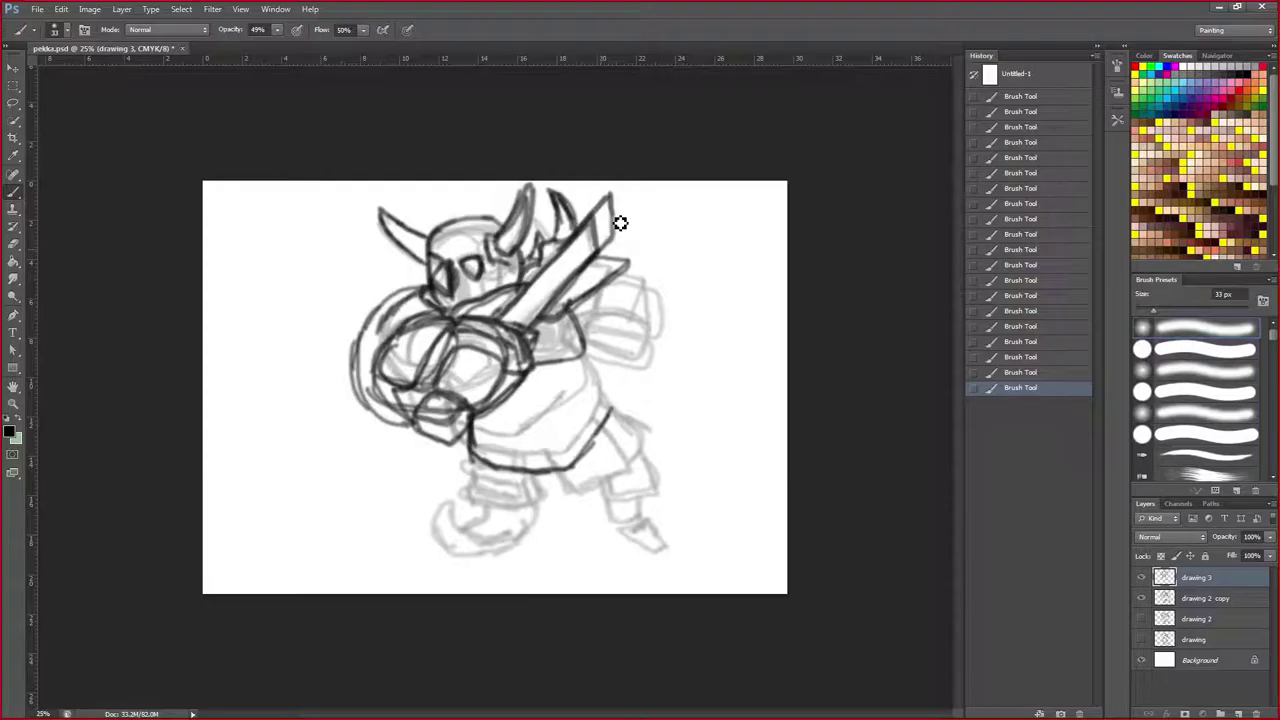
mouse_move(611, 199)
mouse_down()
mouse_move(597, 240)
mouse_move(508, 314)
mouse_up()
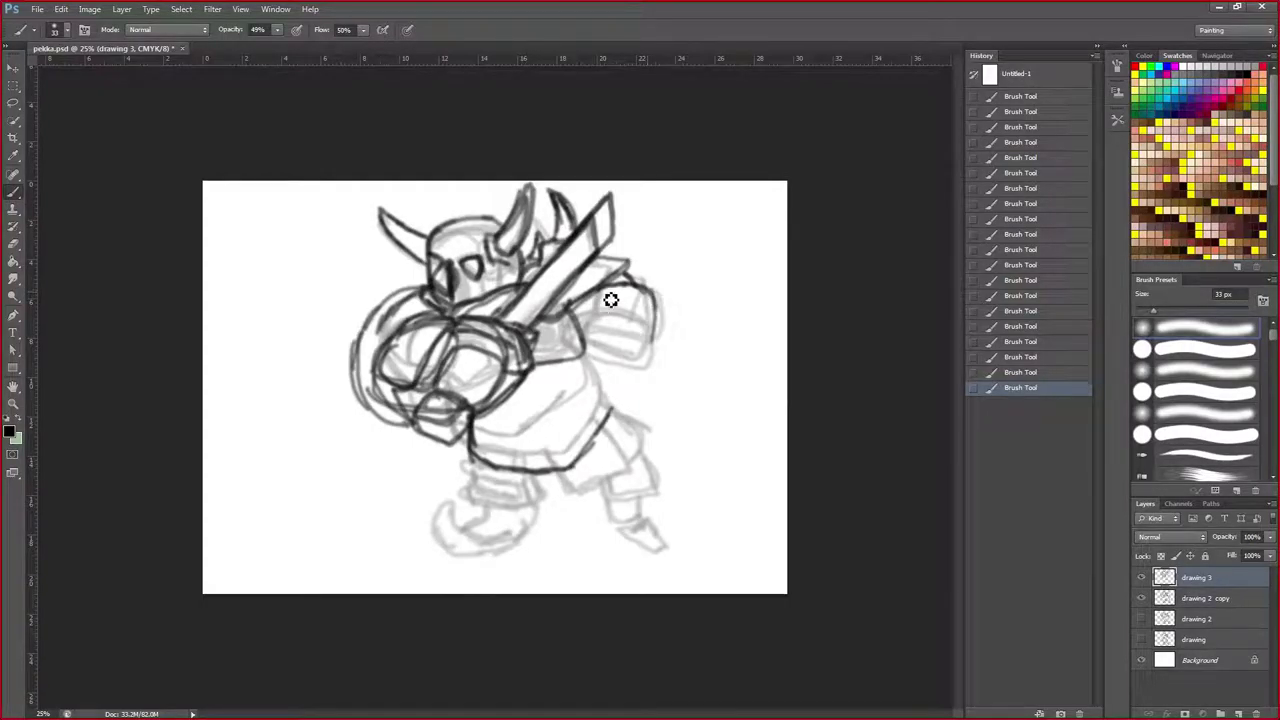
Outline the arm armour behind the sword with its lower cuff, and add the round emblem on the chest plate.
drag(596, 291, 588, 320)
mouse_move(595, 345)
mouse_down()
mouse_move(592, 333)
mouse_move(661, 352)
mouse_move(663, 300)
mouse_move(638, 290)
mouse_move(617, 303)
mouse_up()
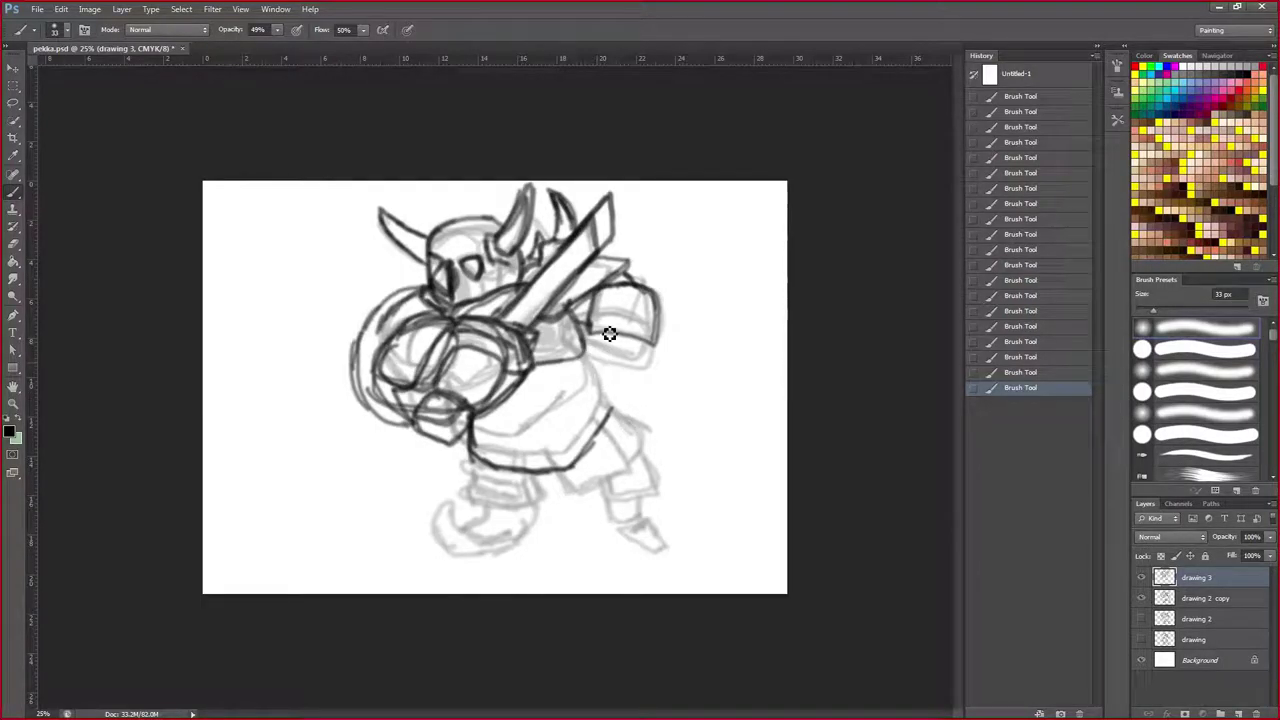
mouse_move(563, 337)
mouse_down()
mouse_move(563, 357)
mouse_move(577, 346)
mouse_move(557, 349)
mouse_move(566, 333)
mouse_up()
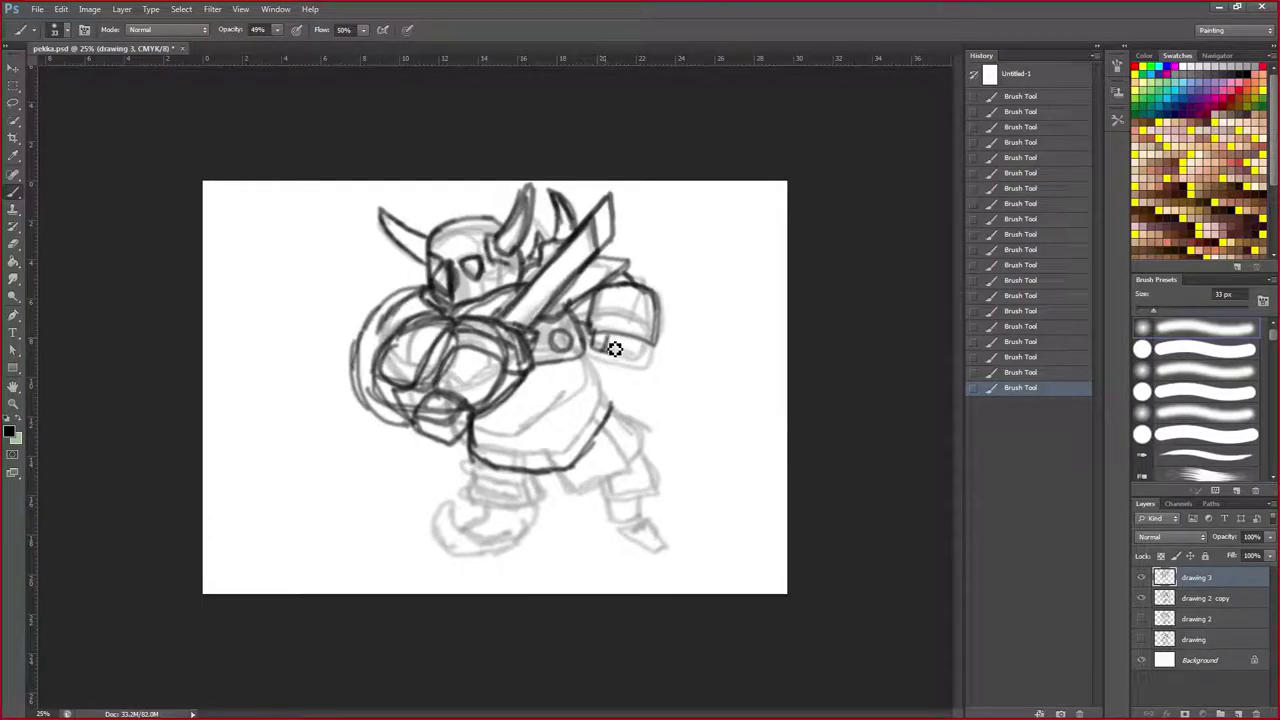
drag(608, 338, 606, 357)
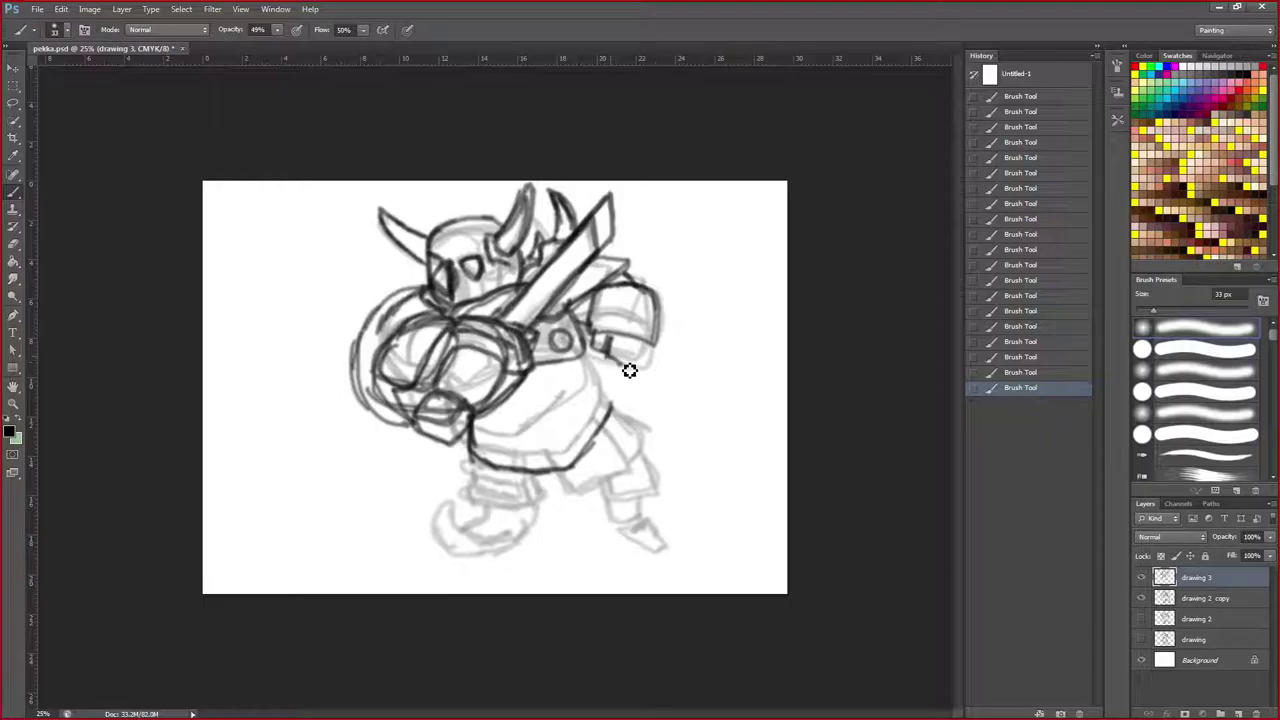
drag(606, 356, 657, 369)
Complete the belly armour's side edge and add its small side buckles, central seam and inner rim line.
mouse_move(599, 372)
mouse_down()
mouse_move(583, 381)
mouse_move(591, 390)
mouse_up()
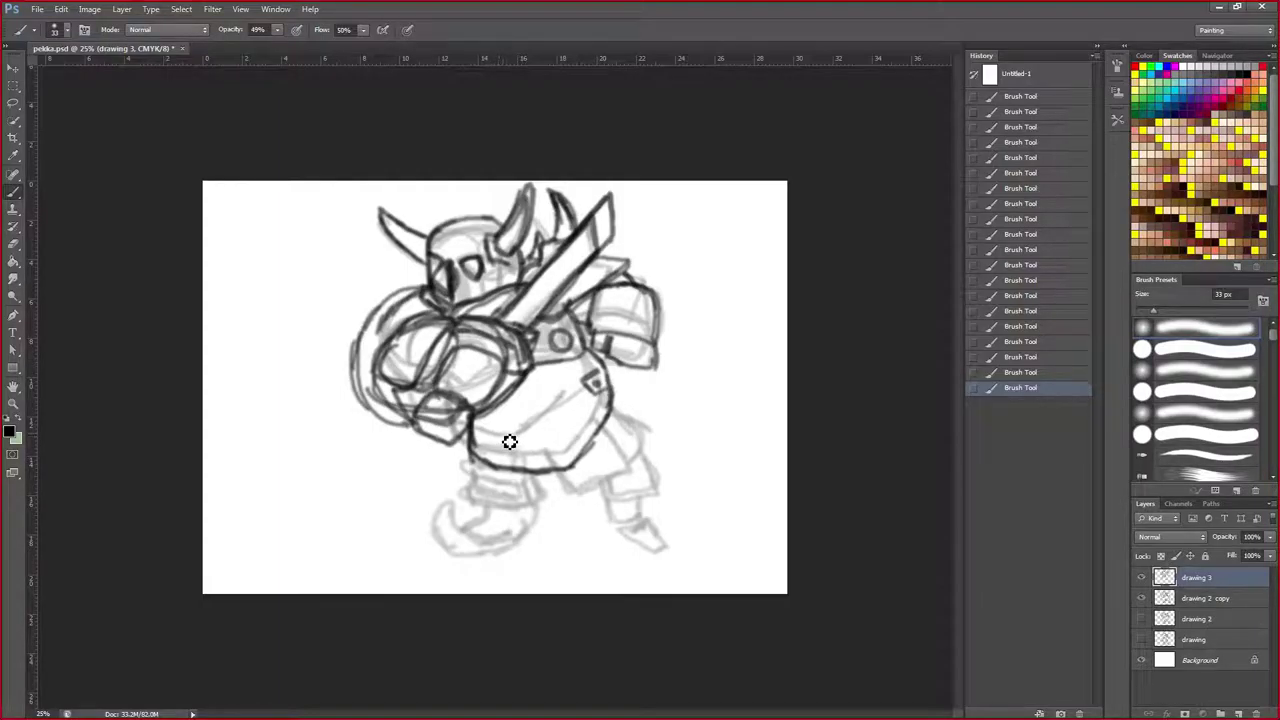
drag(479, 435, 493, 440)
drag(552, 462, 529, 382)
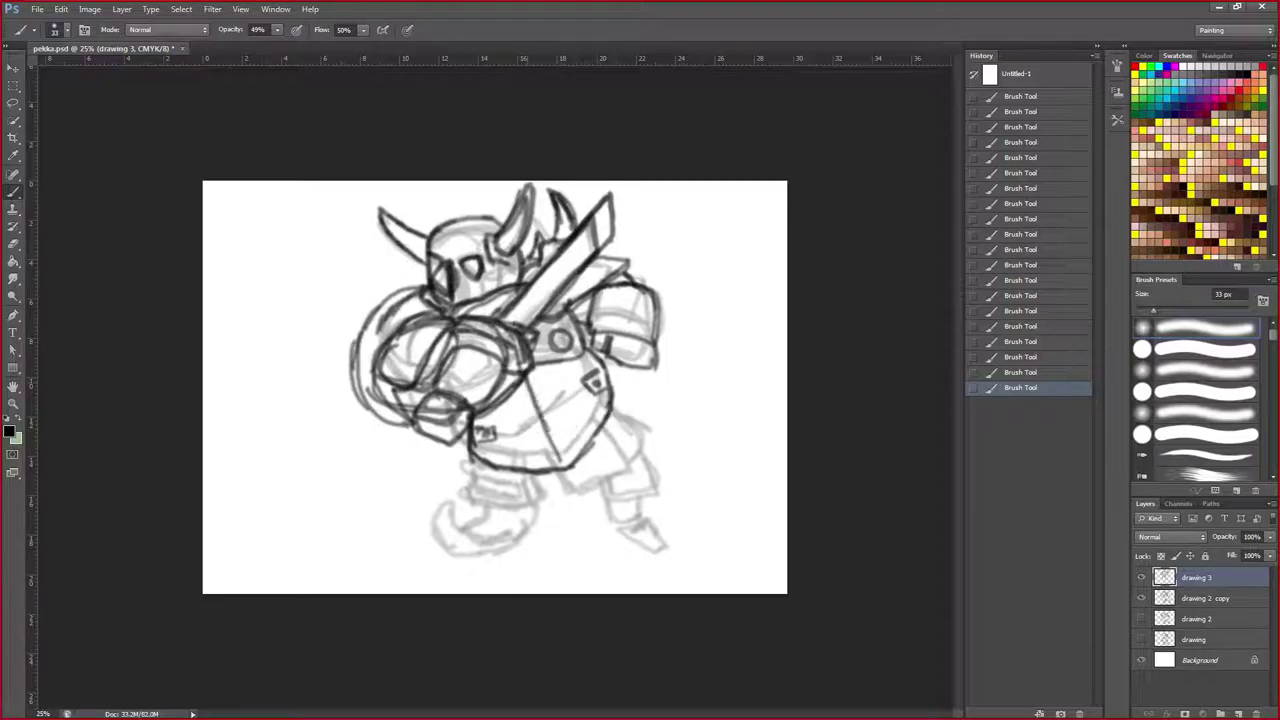
mouse_move(600, 422)
mouse_down()
mouse_move(570, 462)
mouse_move(607, 407)
mouse_move(566, 465)
mouse_move(498, 460)
mouse_move(572, 460)
mouse_up()
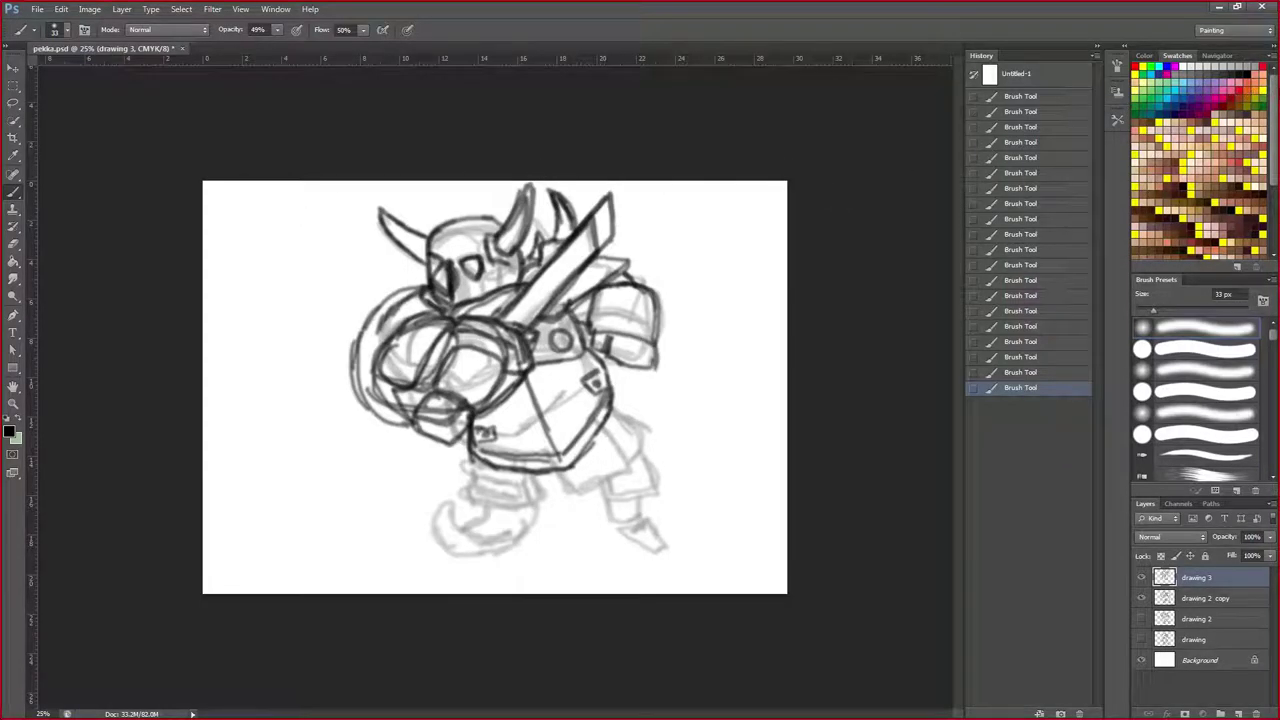
Try to place the purple-horned Pekka PNG from the "buissness card" folder into the drawing as a reference.
click(37, 9)
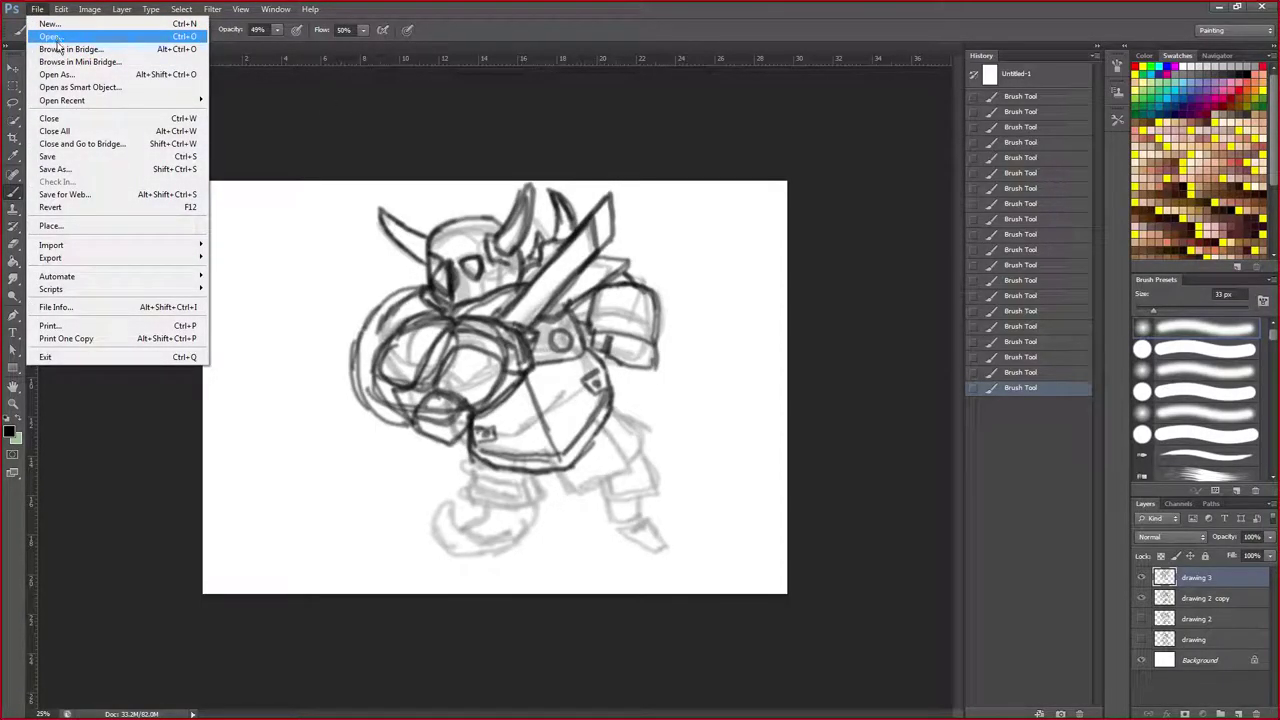
click(50, 225)
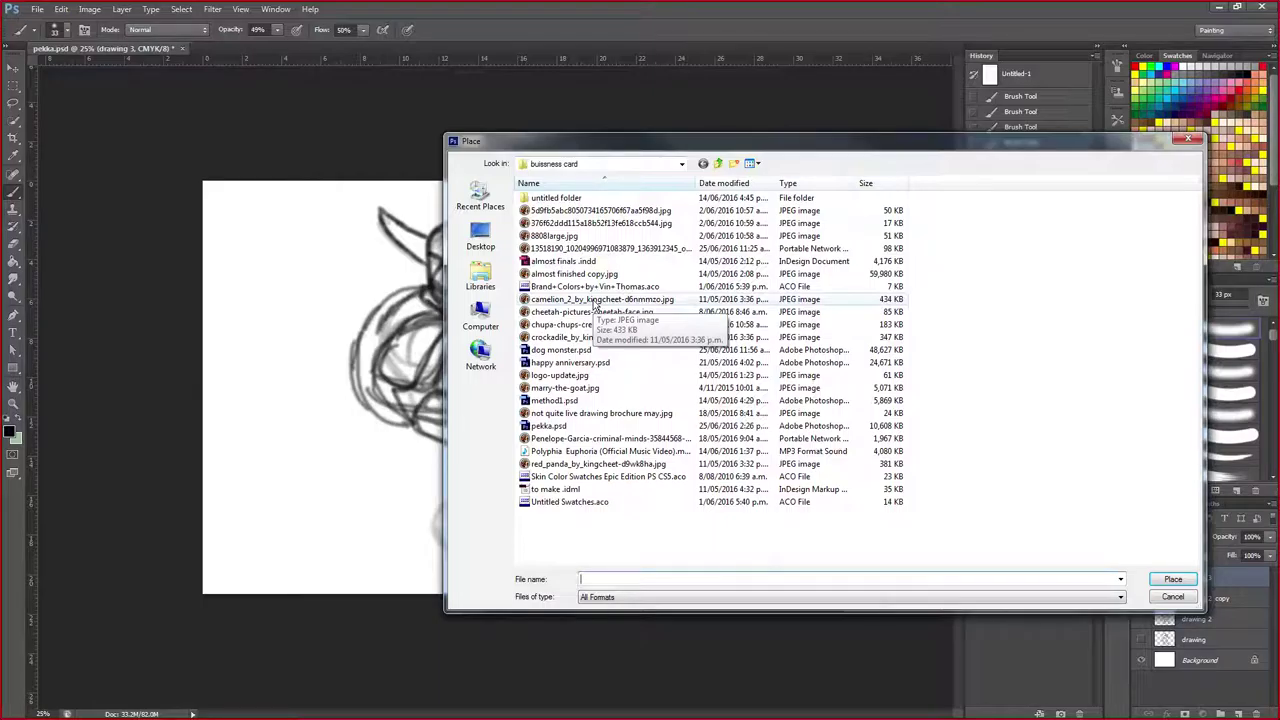
click(752, 163)
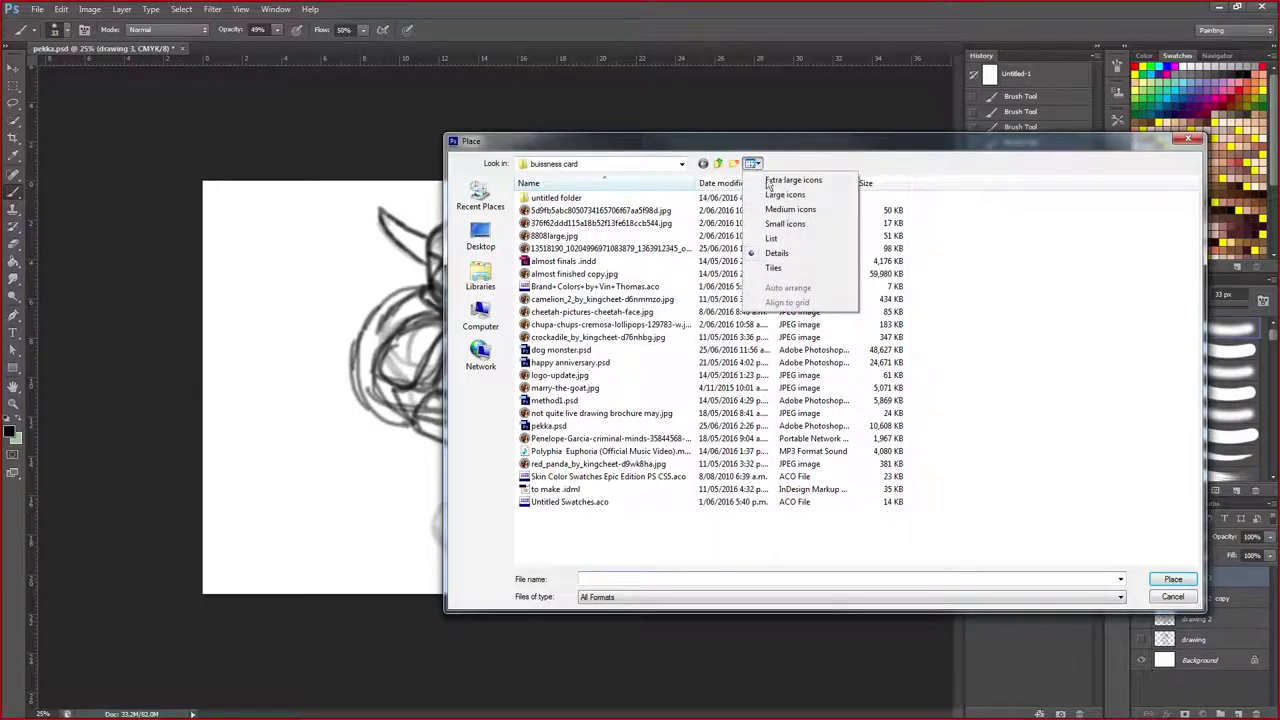
click(768, 186)
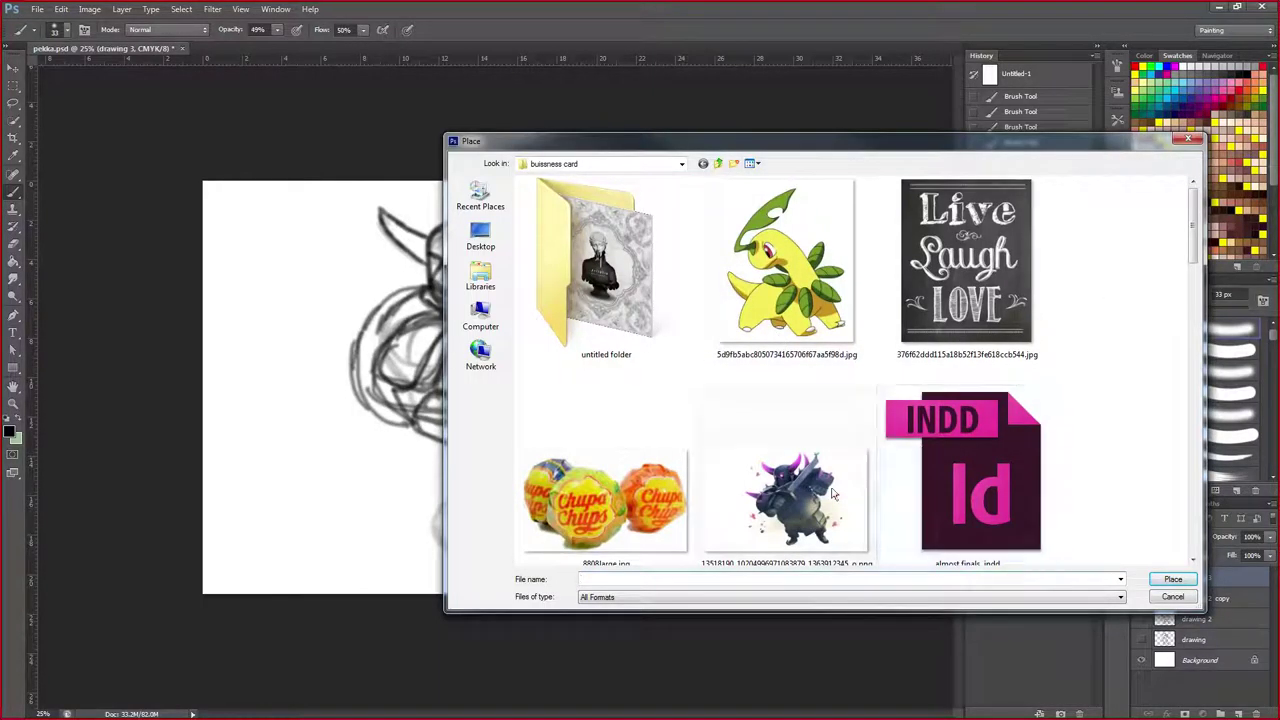
click(786, 490)
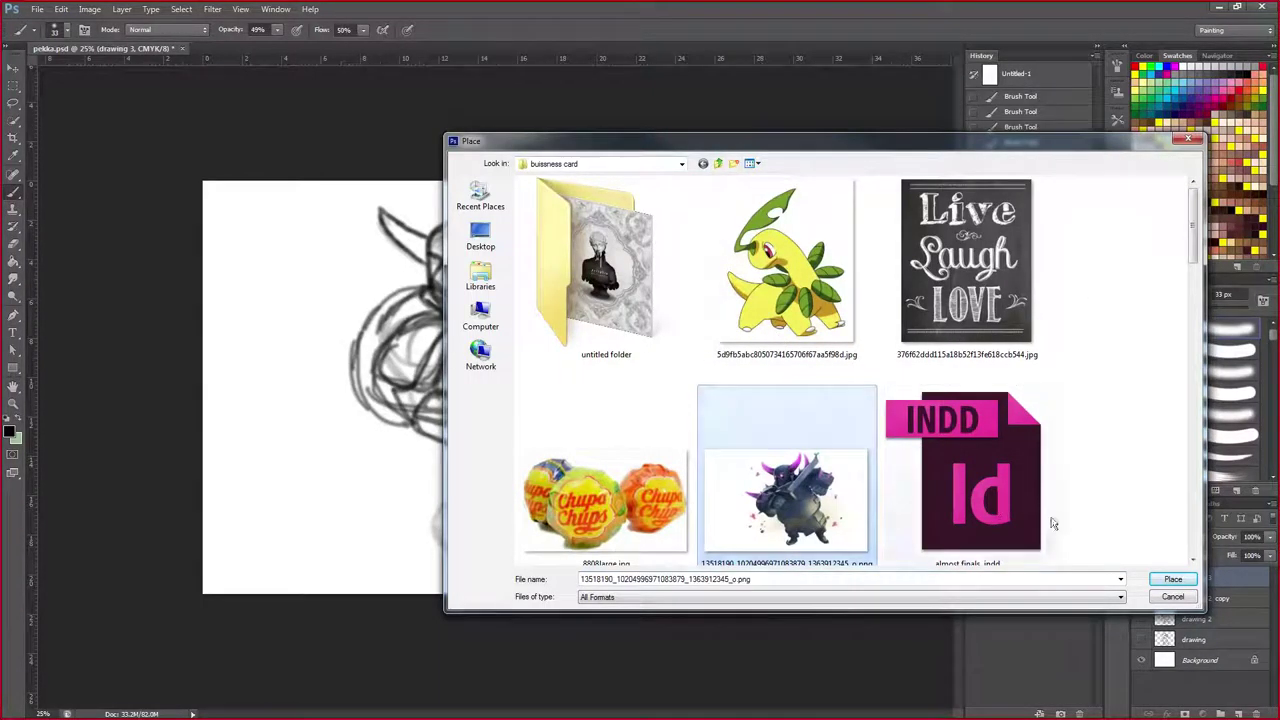
click(1171, 580)
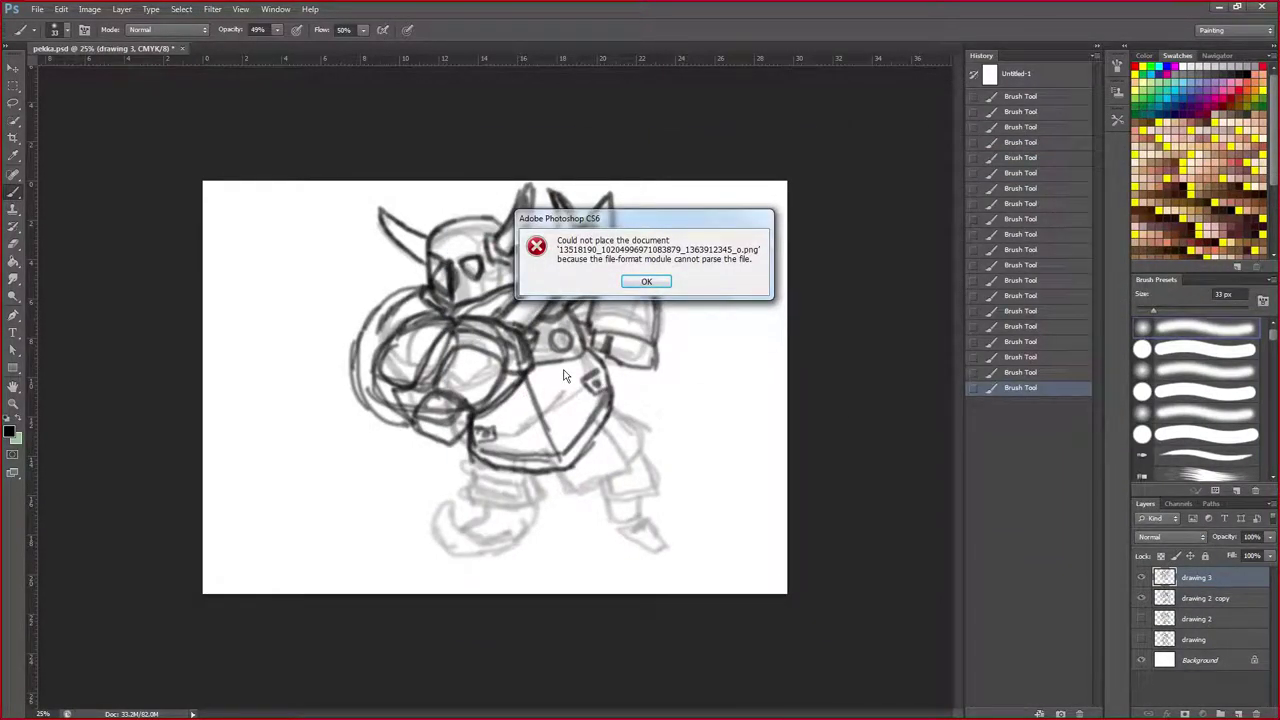
click(648, 283)
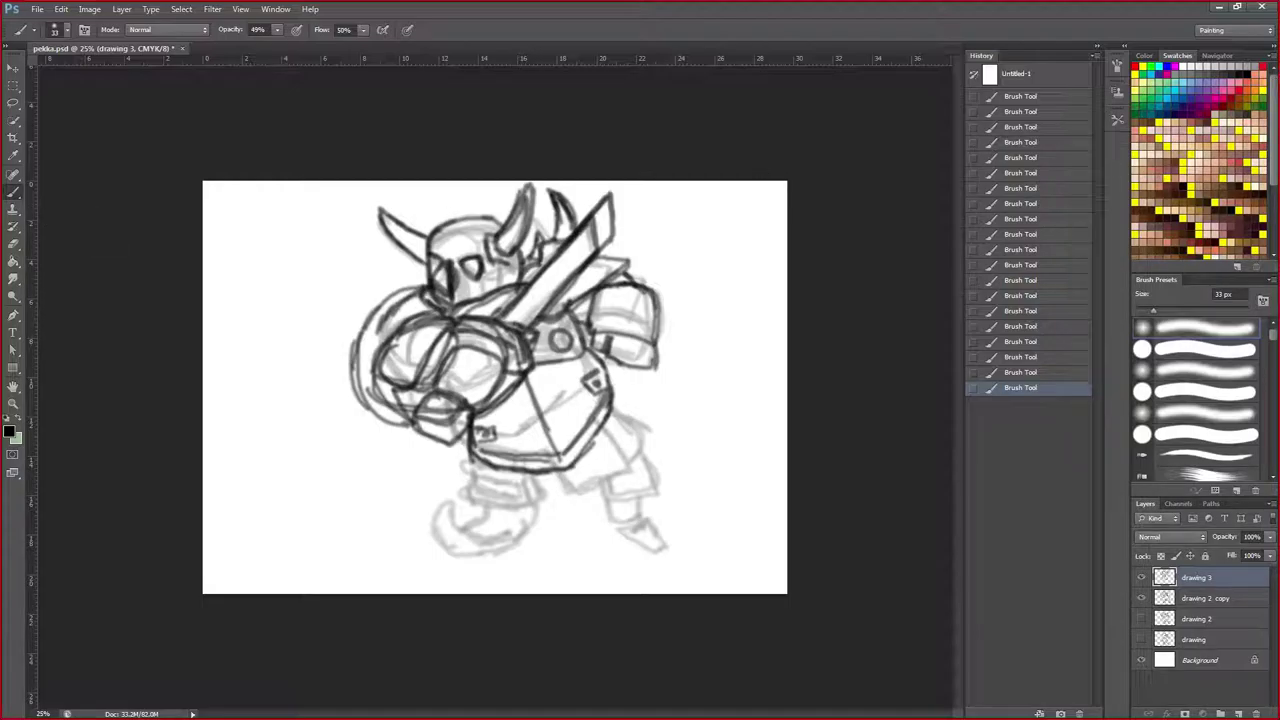
Switch to Windows Photo Viewer and position the Pekka reference picture beside the drawn character.
drag(0, 101, 479, 97)
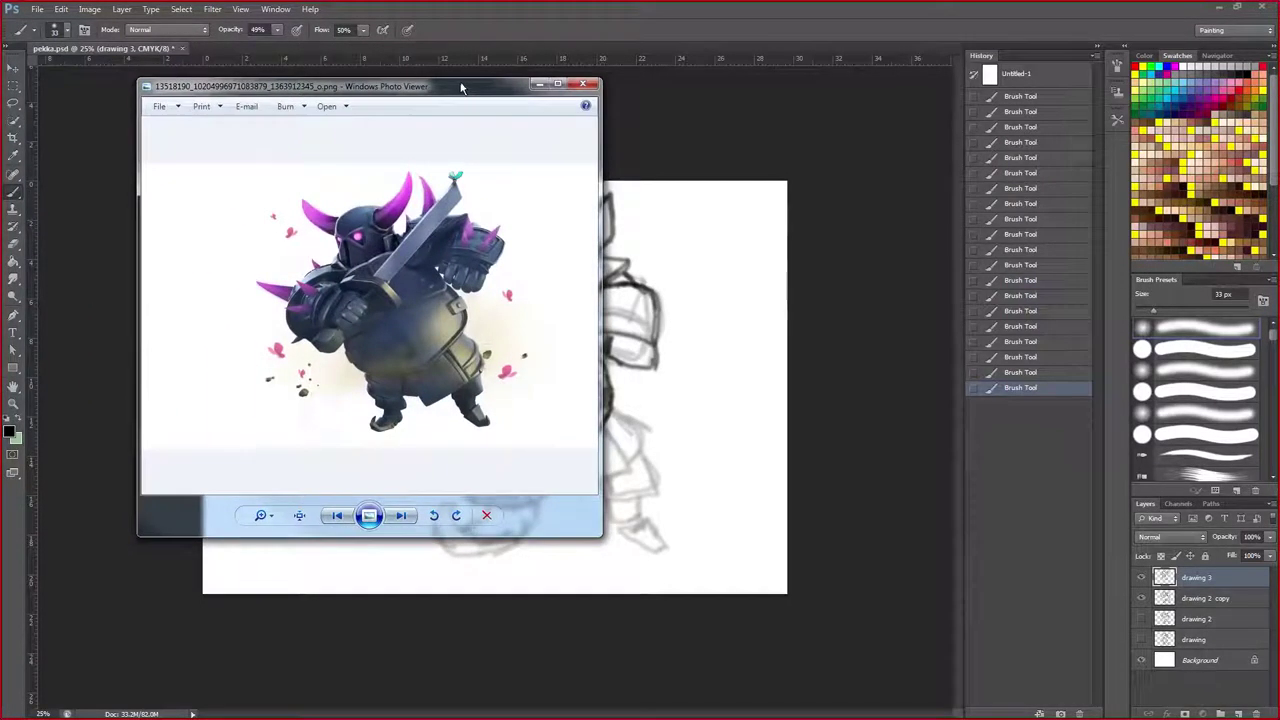
mouse_move(816, 94)
mouse_down()
mouse_move(440, 97)
mouse_move(934, 131)
mouse_move(993, 147)
mouse_up()
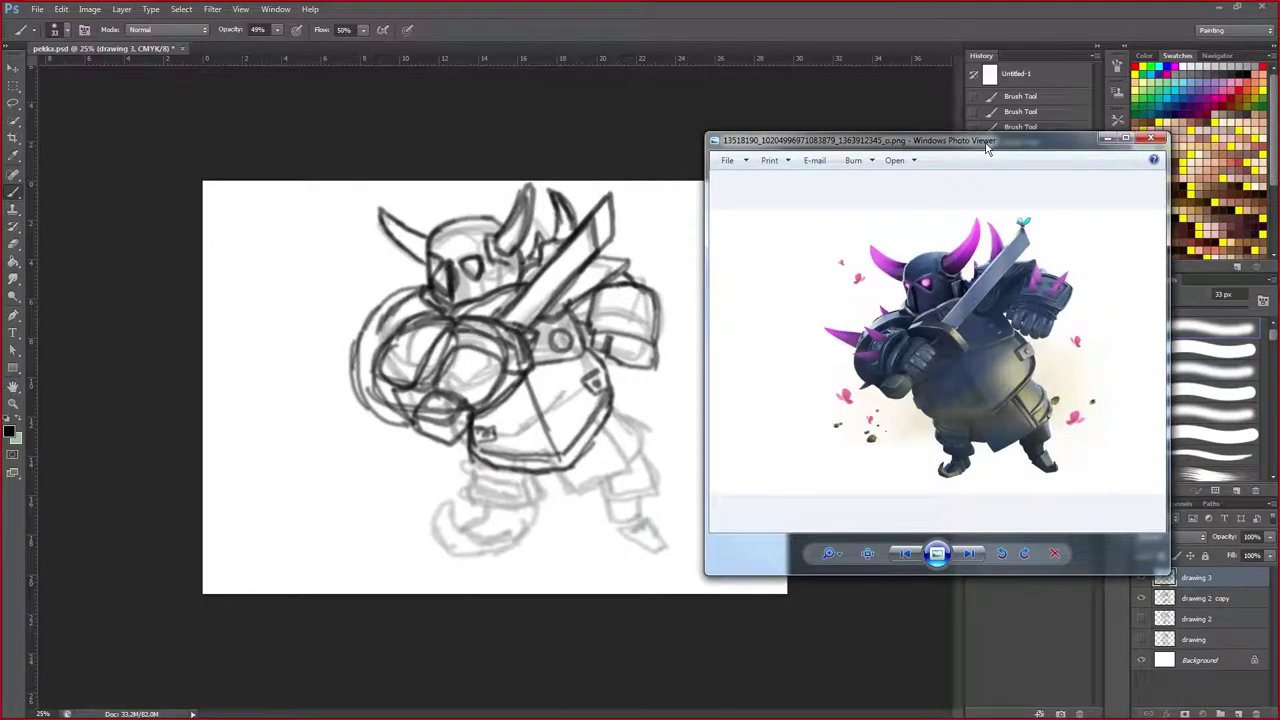
click(579, 64)
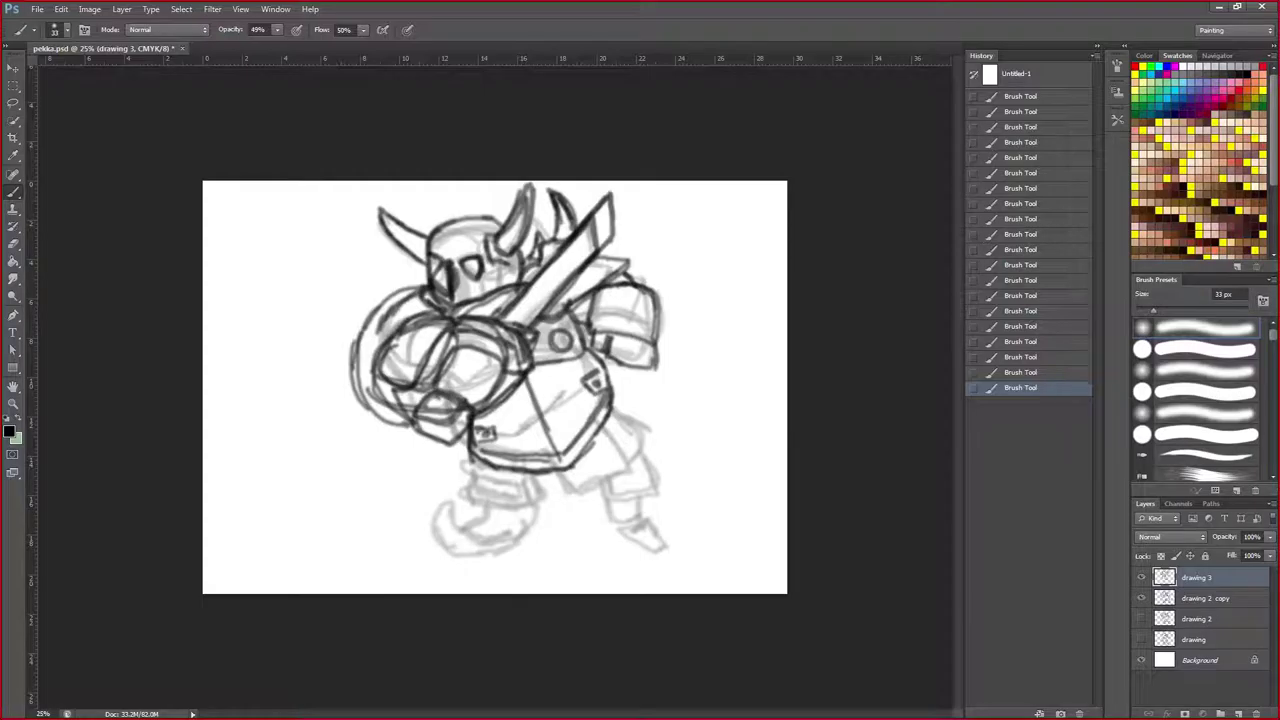
key(alt+Tab)
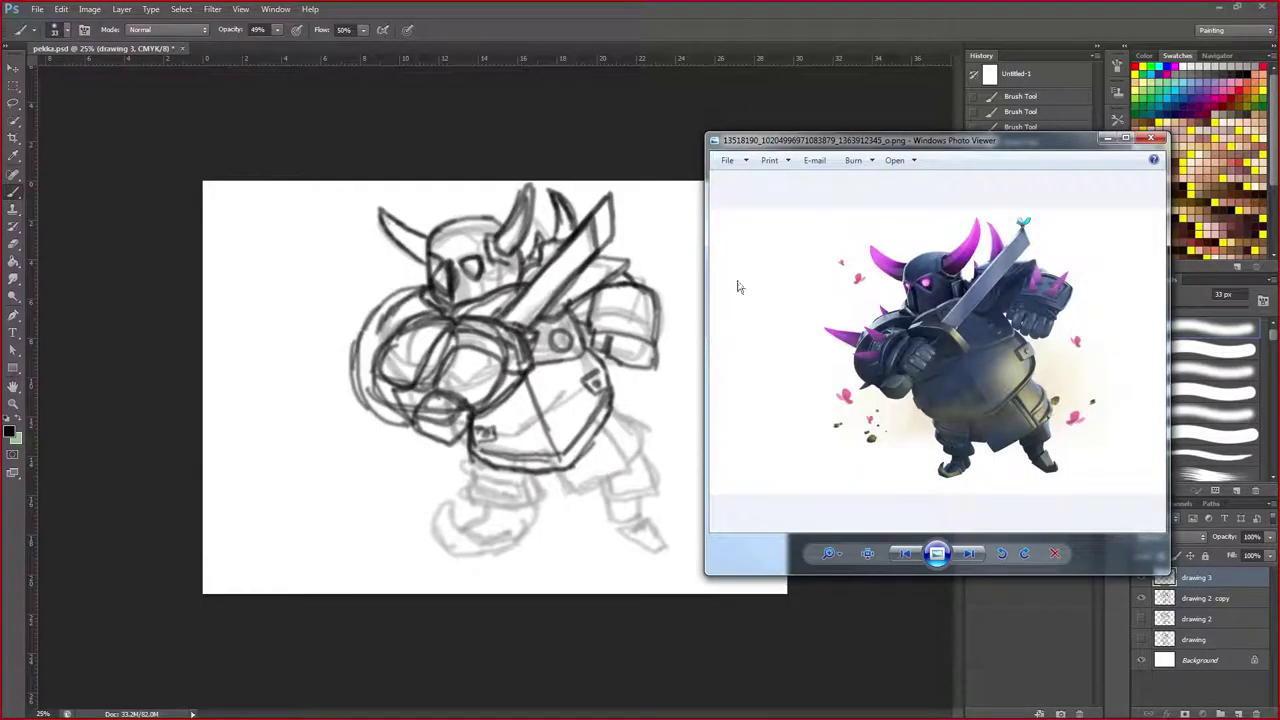
drag(820, 141, 790, 151)
right_click(773, 153)
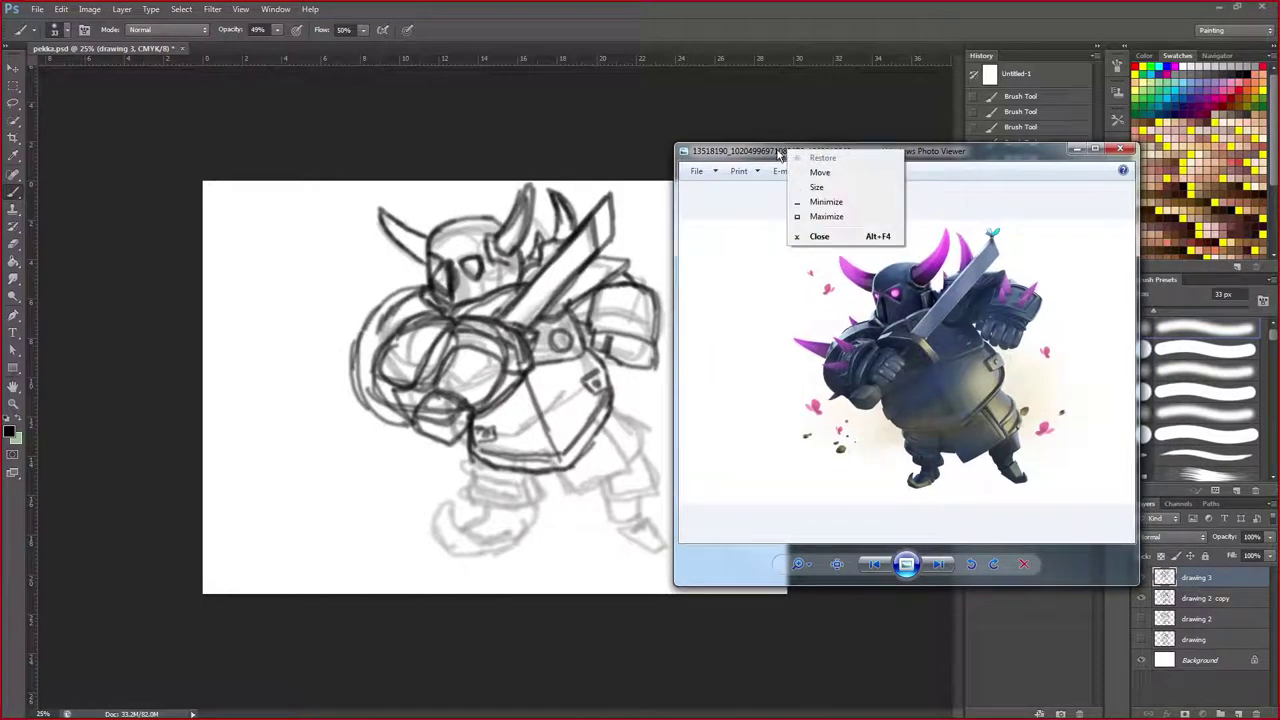
key(Escape)
drag(771, 155, 803, 146)
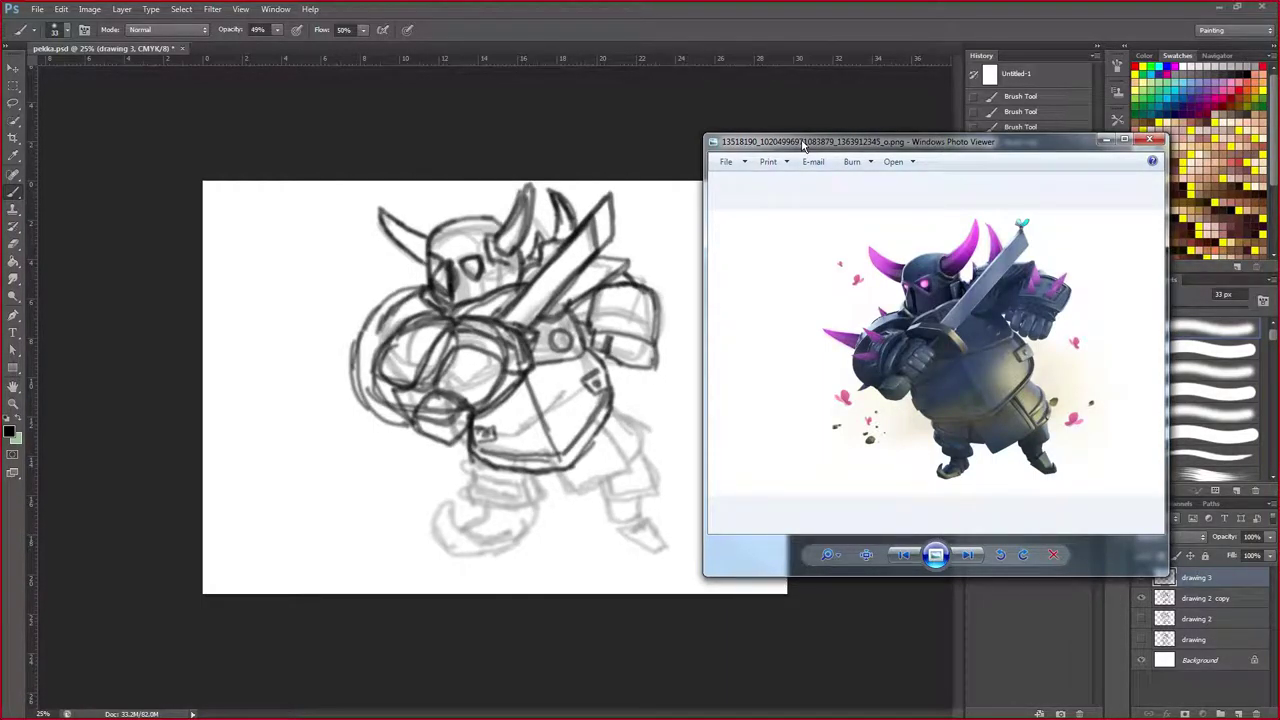
Shrink the Photoshop window so the character drawing can be worked on next to the reference picture.
click(1237, 7)
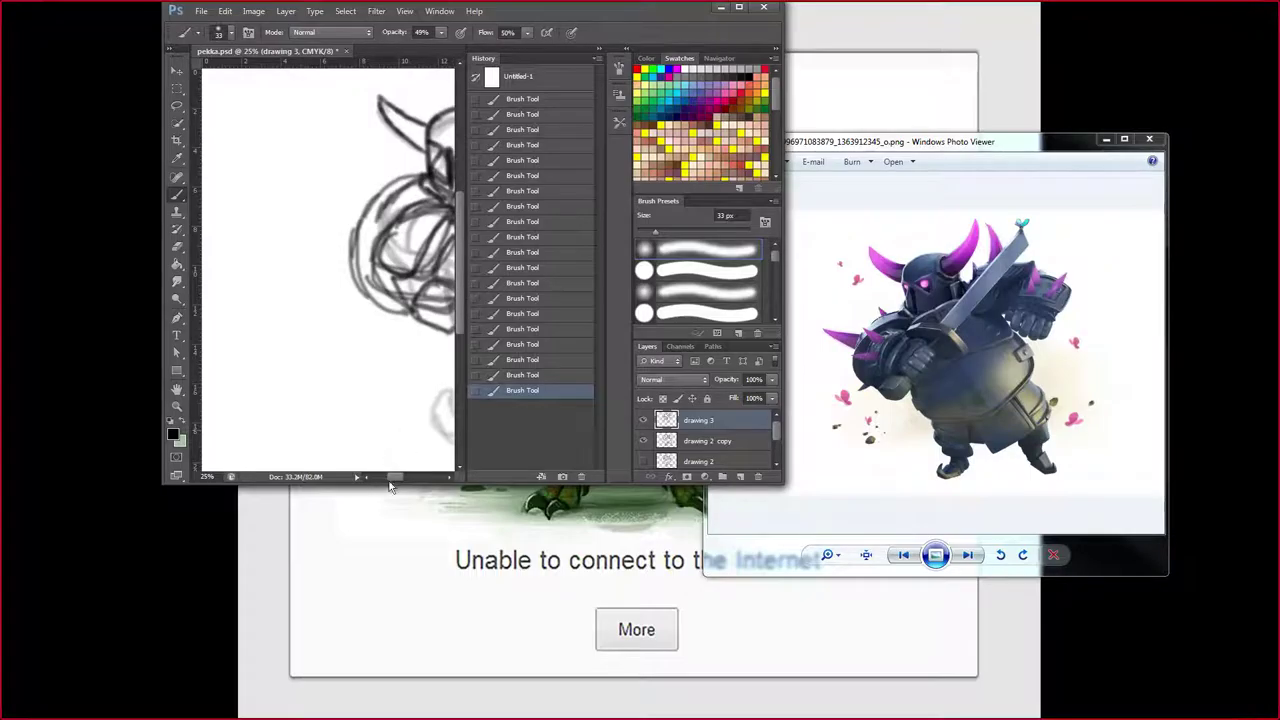
drag(393, 480, 406, 478)
scroll(427, 357, up, 2)
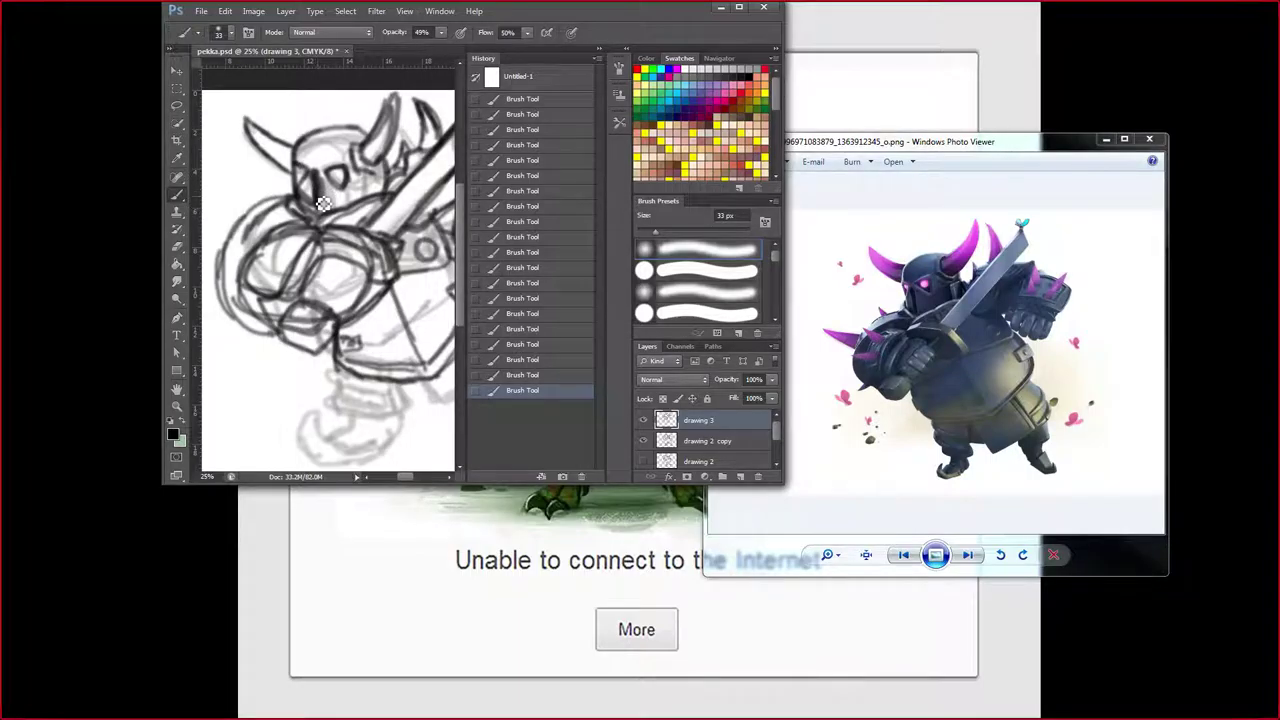
Pick a light blue brush colour, mark a short line under the helmet, and add a new layer above "drawing 3".
click(684, 85)
mouse_move(326, 228)
mouse_down()
mouse_move(316, 198)
mouse_move(326, 216)
mouse_up()
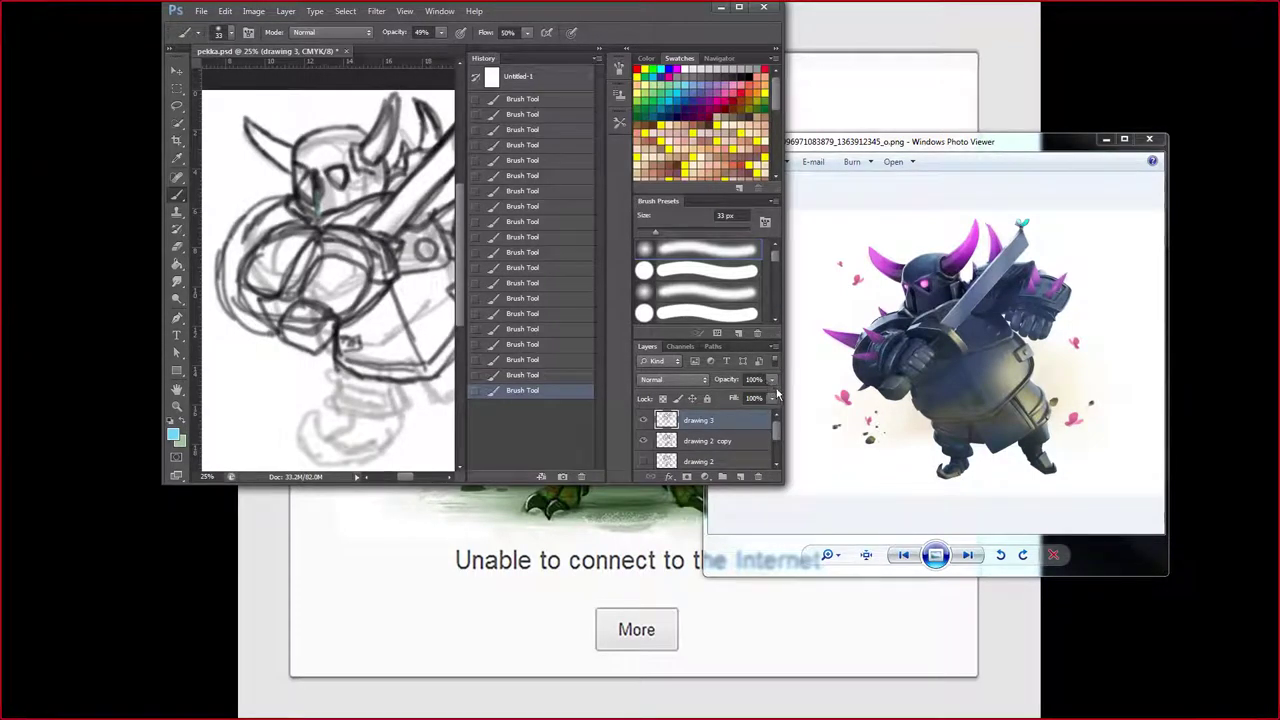
click(741, 477)
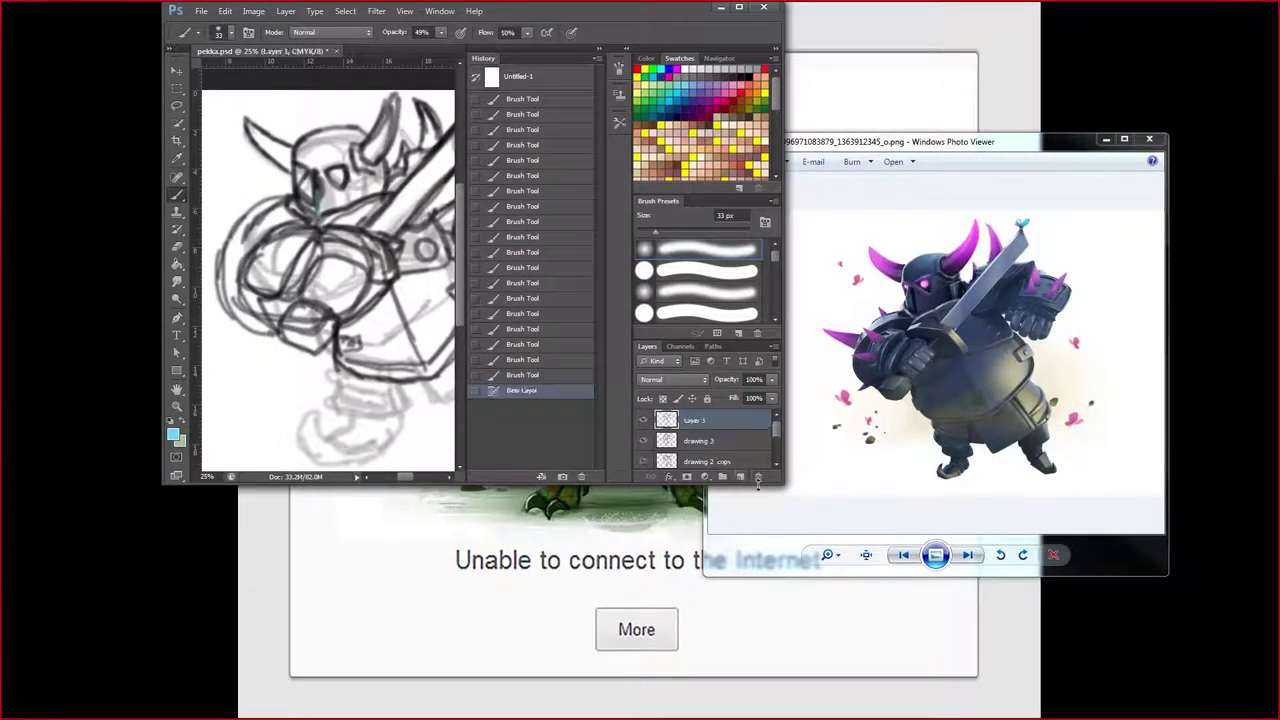
click(644, 440)
click(645, 441)
click(645, 461)
click(645, 461)
Sketch light blue guide lines on the new layer for the cuff and curved rim of the front arm armour.
mouse_move(271, 259)
mouse_down()
mouse_move(254, 299)
mouse_move(248, 276)
mouse_up()
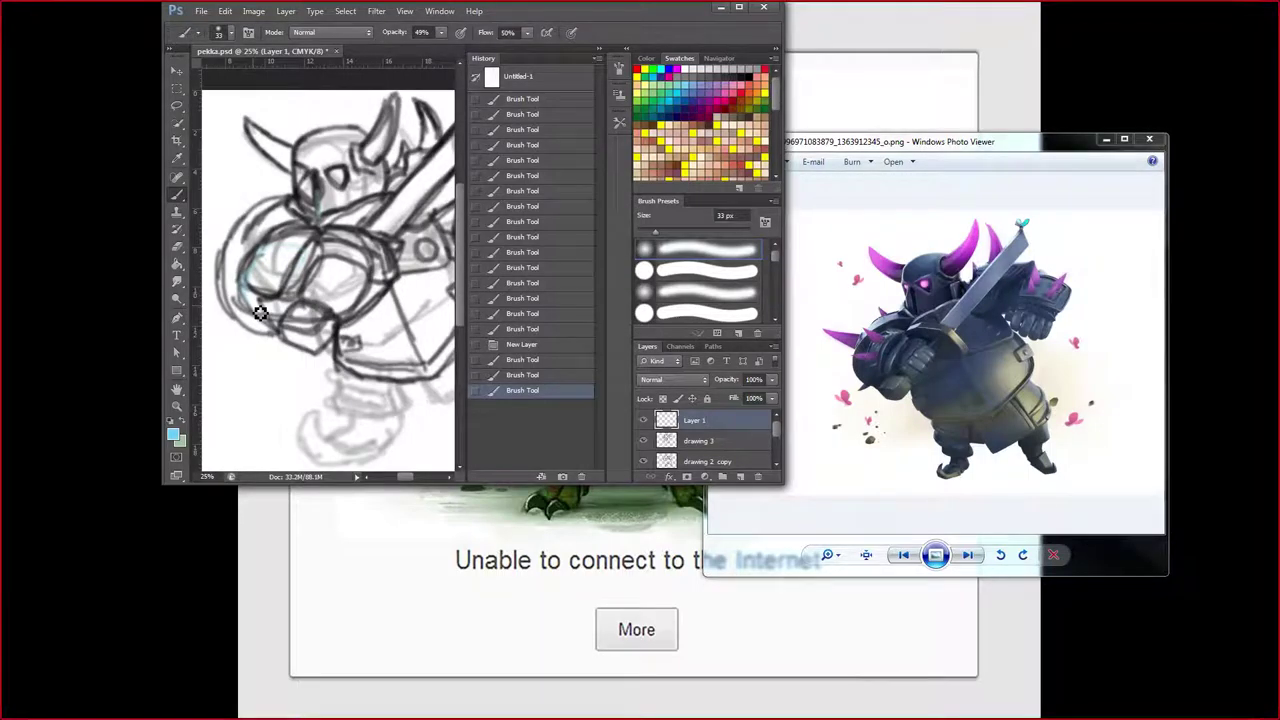
mouse_move(260, 313)
mouse_down()
mouse_move(244, 285)
mouse_move(240, 310)
mouse_move(250, 318)
mouse_move(264, 280)
mouse_up()
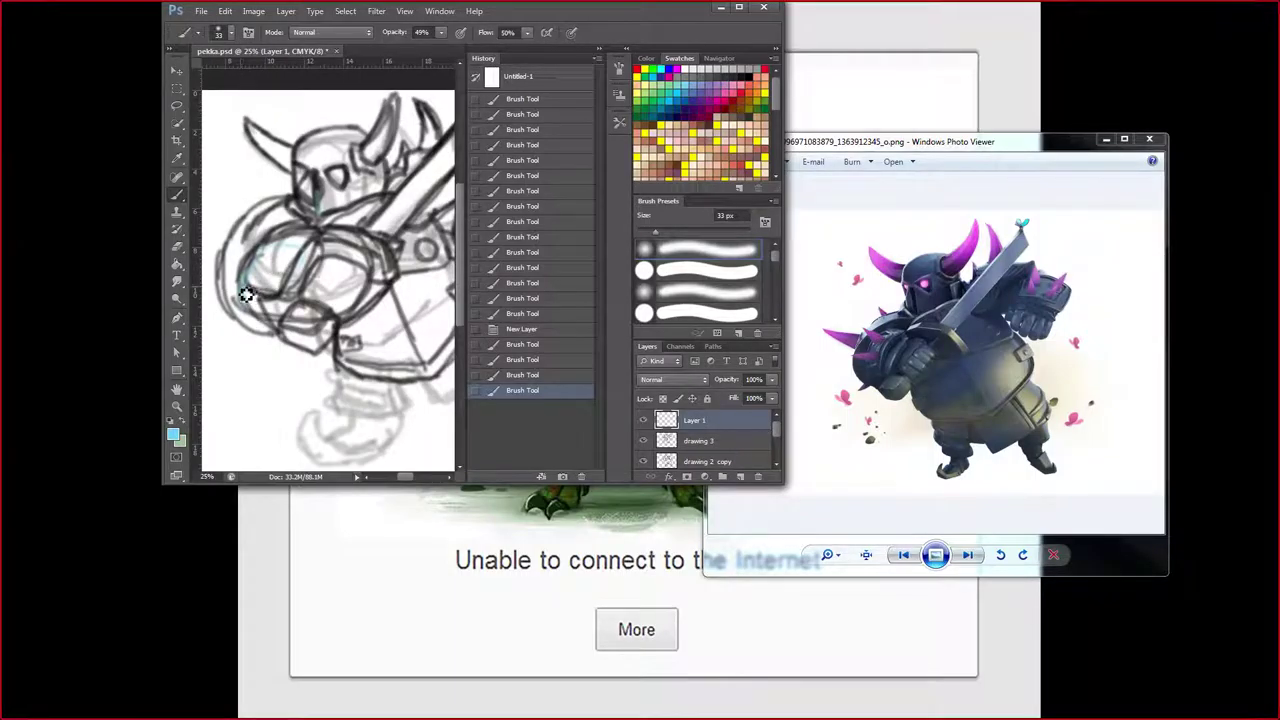
drag(247, 323, 273, 326)
mouse_move(309, 271)
mouse_down()
mouse_move(291, 325)
mouse_move(251, 323)
mouse_move(274, 253)
mouse_move(247, 302)
mouse_move(250, 323)
mouse_move(288, 322)
mouse_move(314, 261)
mouse_move(298, 257)
mouse_move(295, 324)
mouse_up()
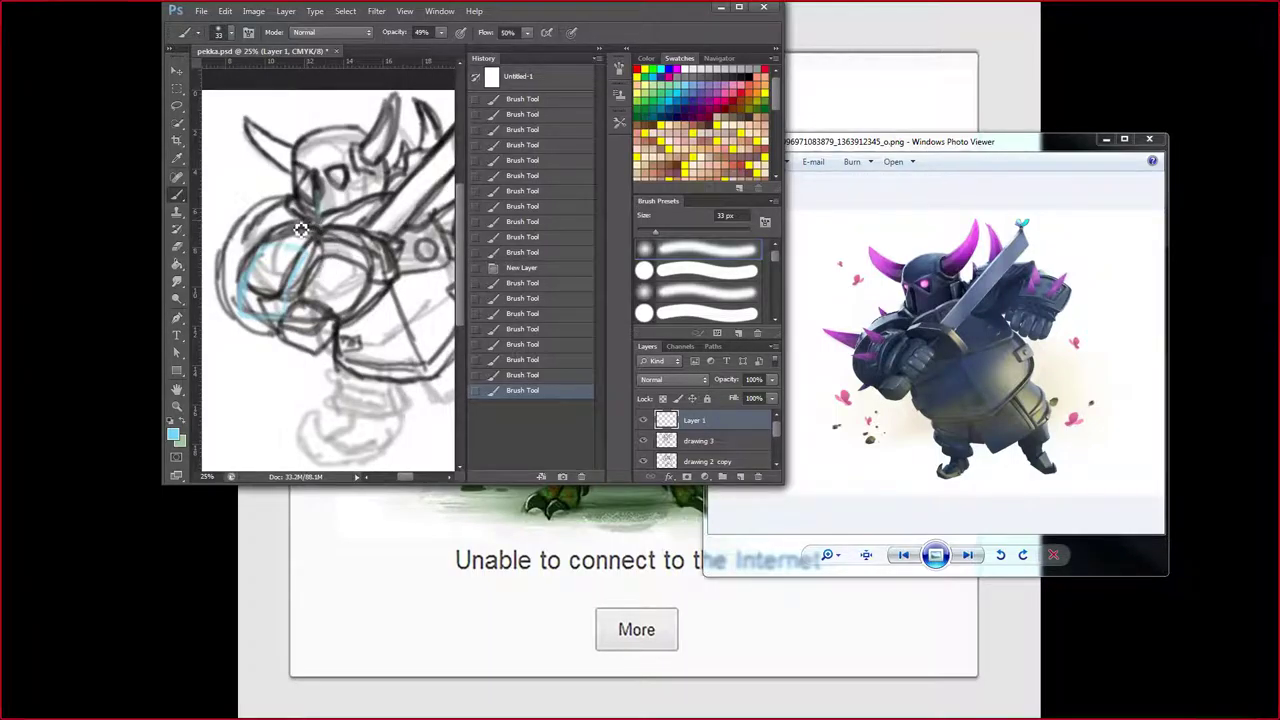
mouse_move(308, 224)
mouse_down()
mouse_move(270, 239)
mouse_move(270, 227)
mouse_move(296, 226)
mouse_move(245, 268)
mouse_up()
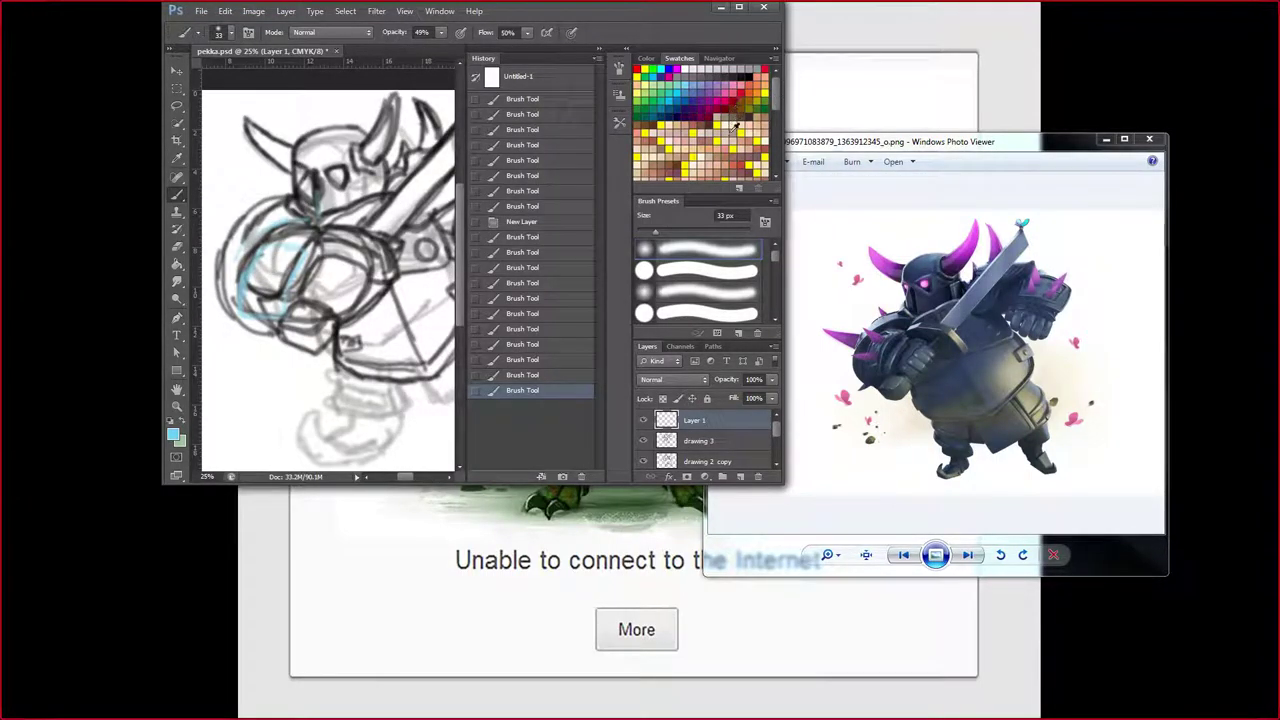
Stroke the front arm armour's outer edge in pink and rework the cuff guide lines in dark red.
click(733, 88)
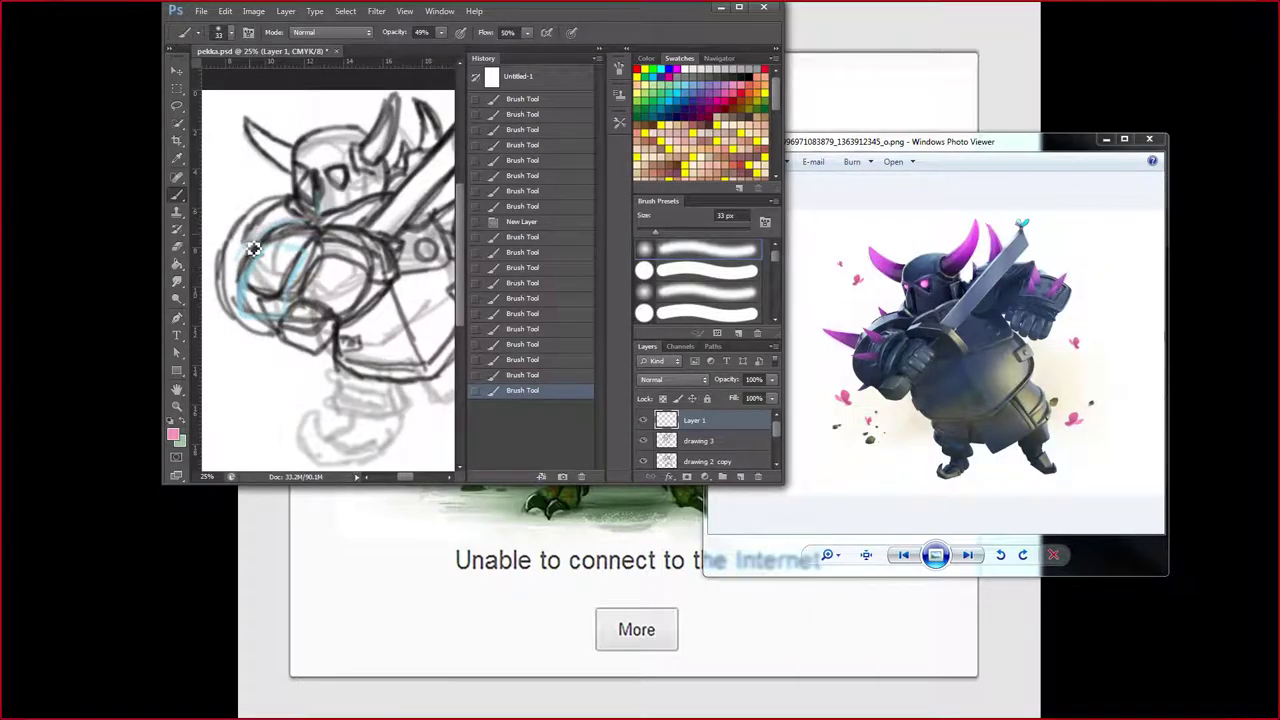
drag(252, 236, 236, 275)
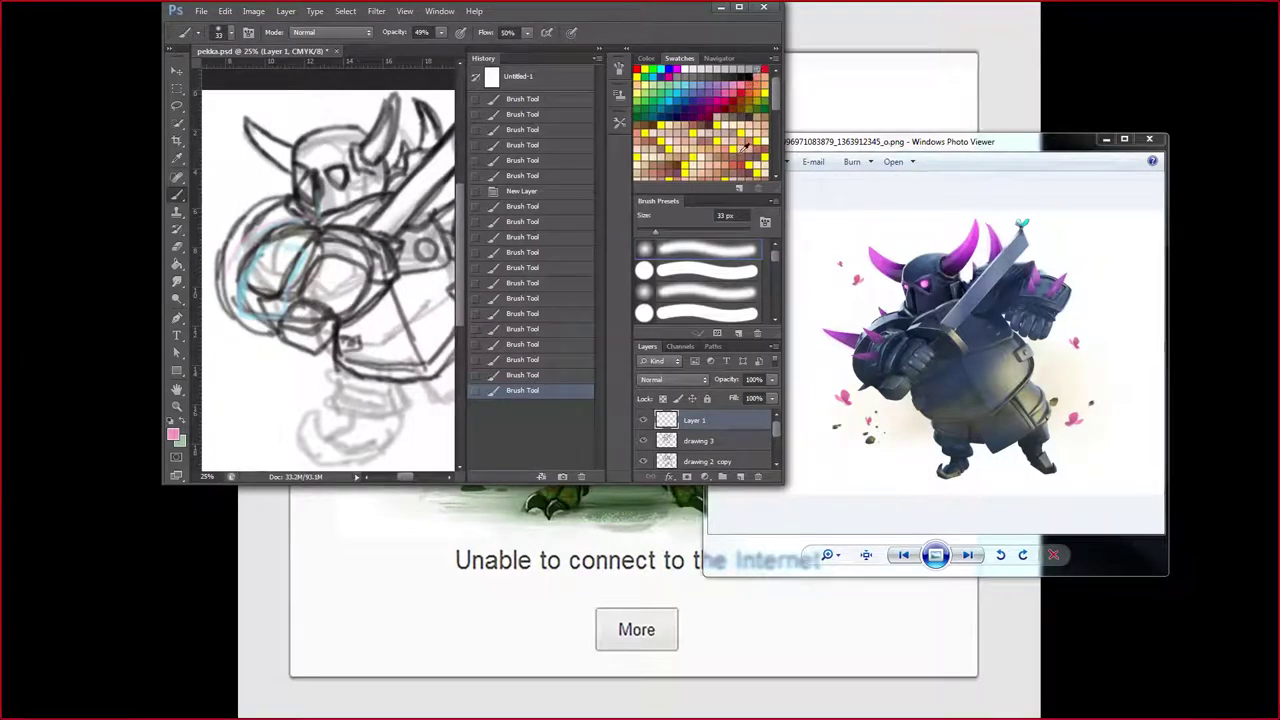
click(727, 104)
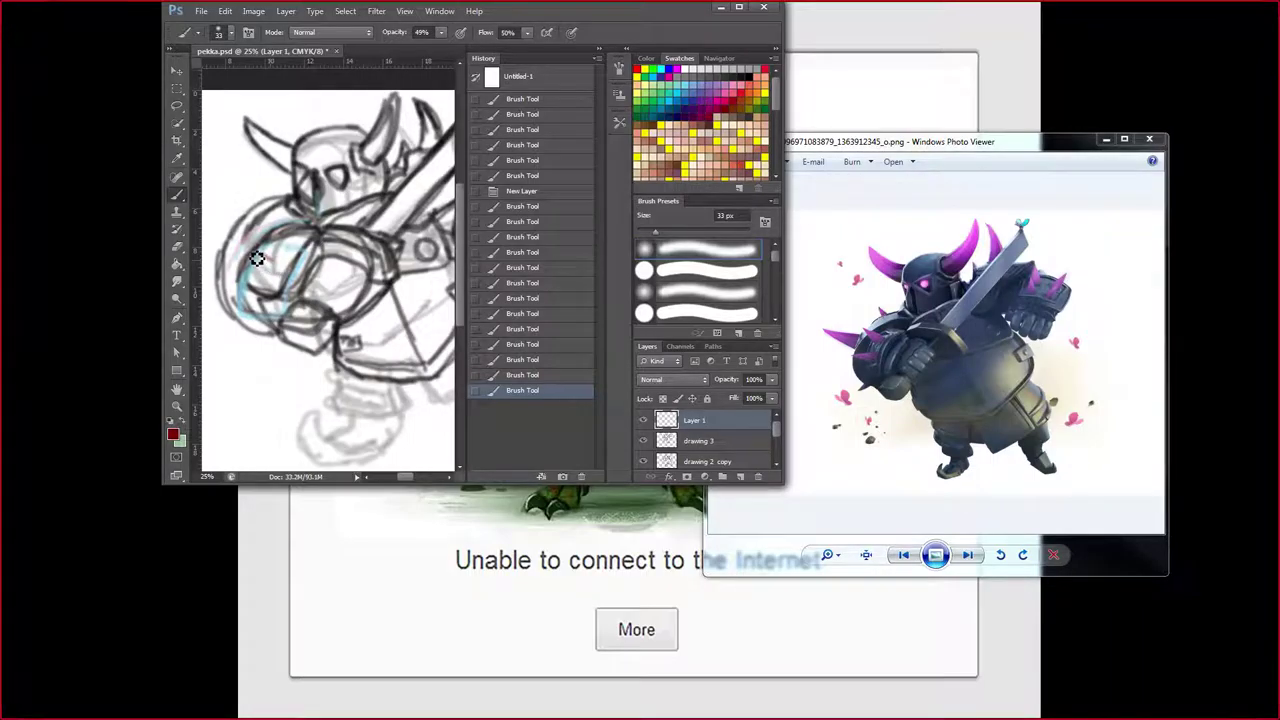
drag(245, 258, 276, 251)
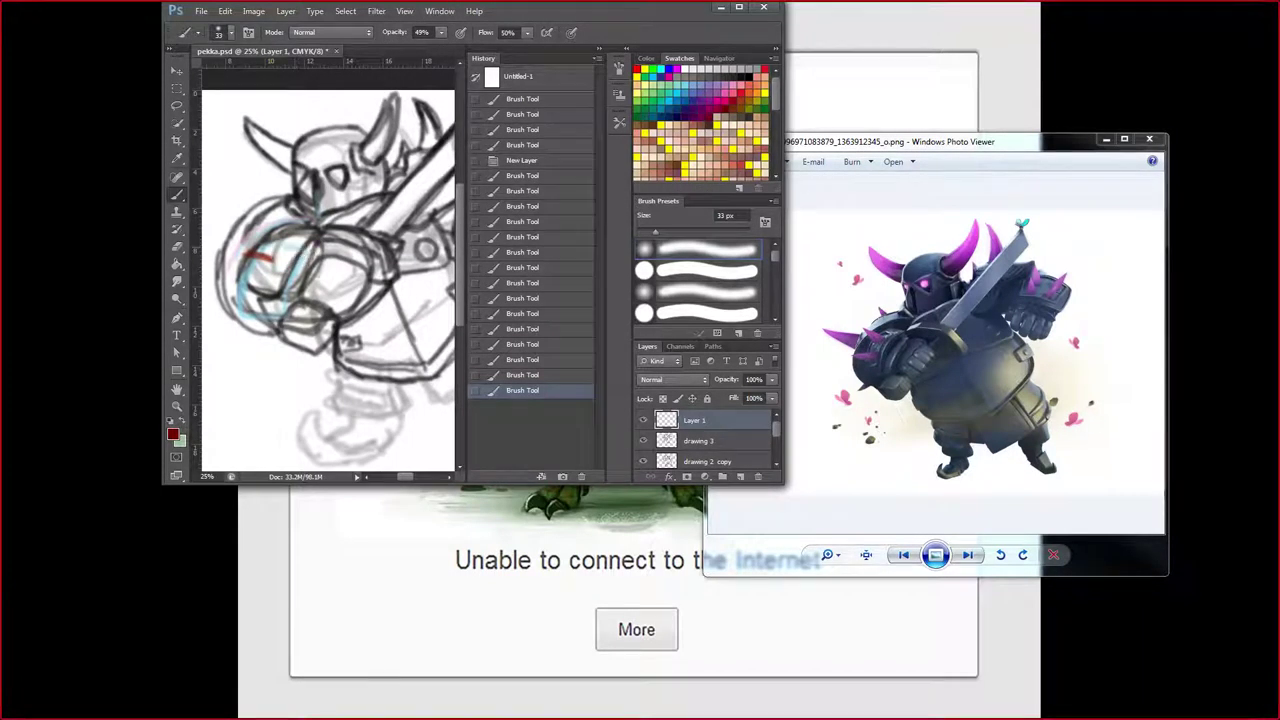
mouse_move(266, 251)
mouse_down()
mouse_move(311, 263)
mouse_move(291, 320)
mouse_move(264, 323)
mouse_move(248, 310)
mouse_move(251, 266)
mouse_move(303, 247)
mouse_up()
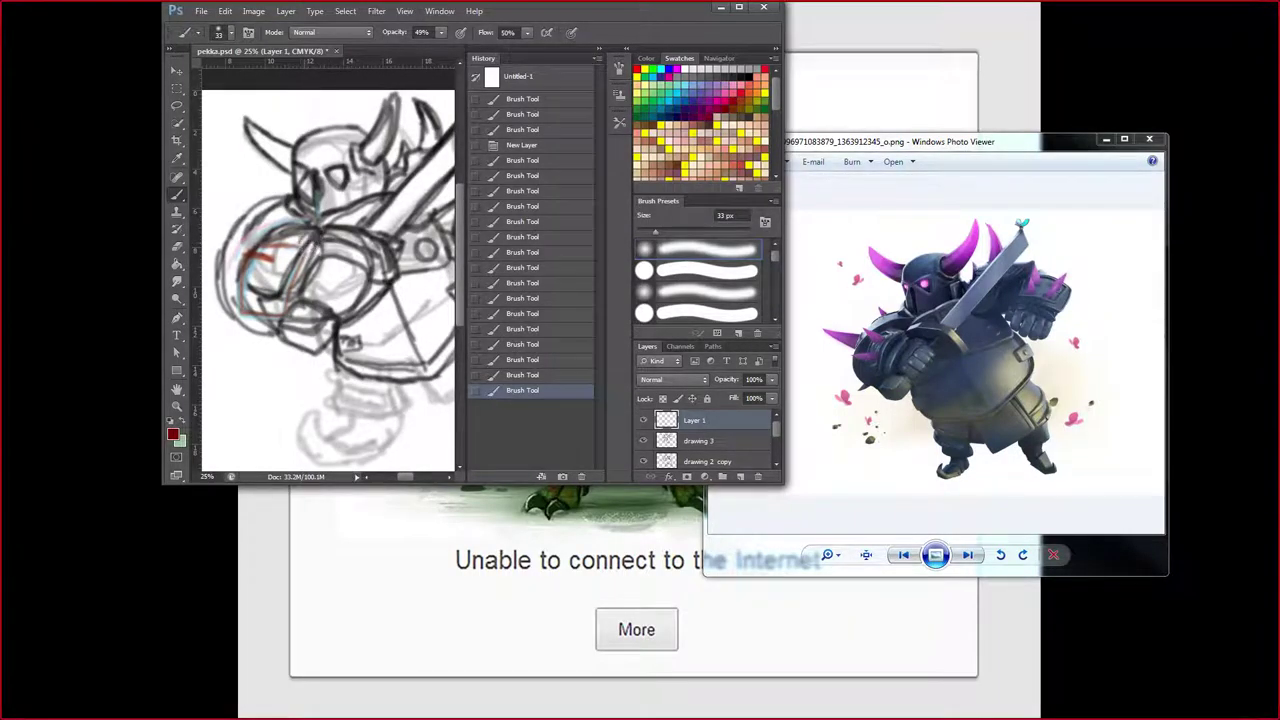
Sketch the gauntlet in dark red, with its rounded top edge, inner folds and the block-shaped part below the cuff.
drag(310, 243, 351, 231)
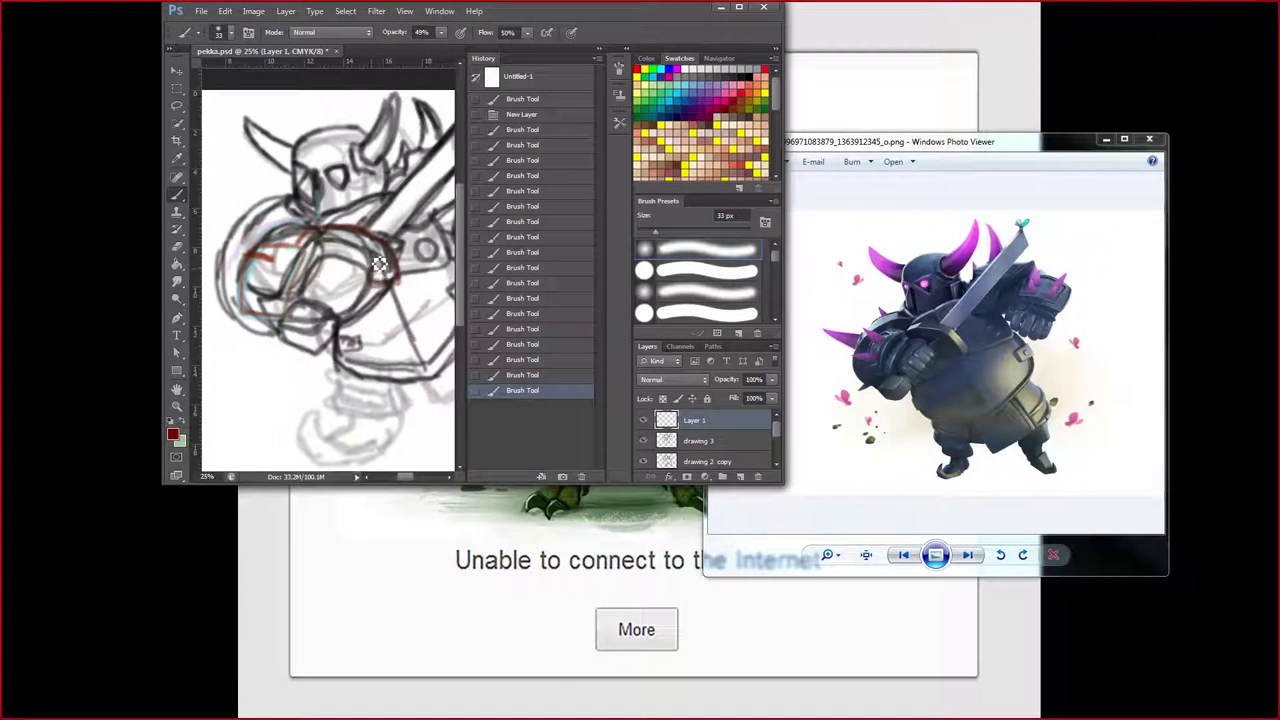
drag(379, 263, 372, 247)
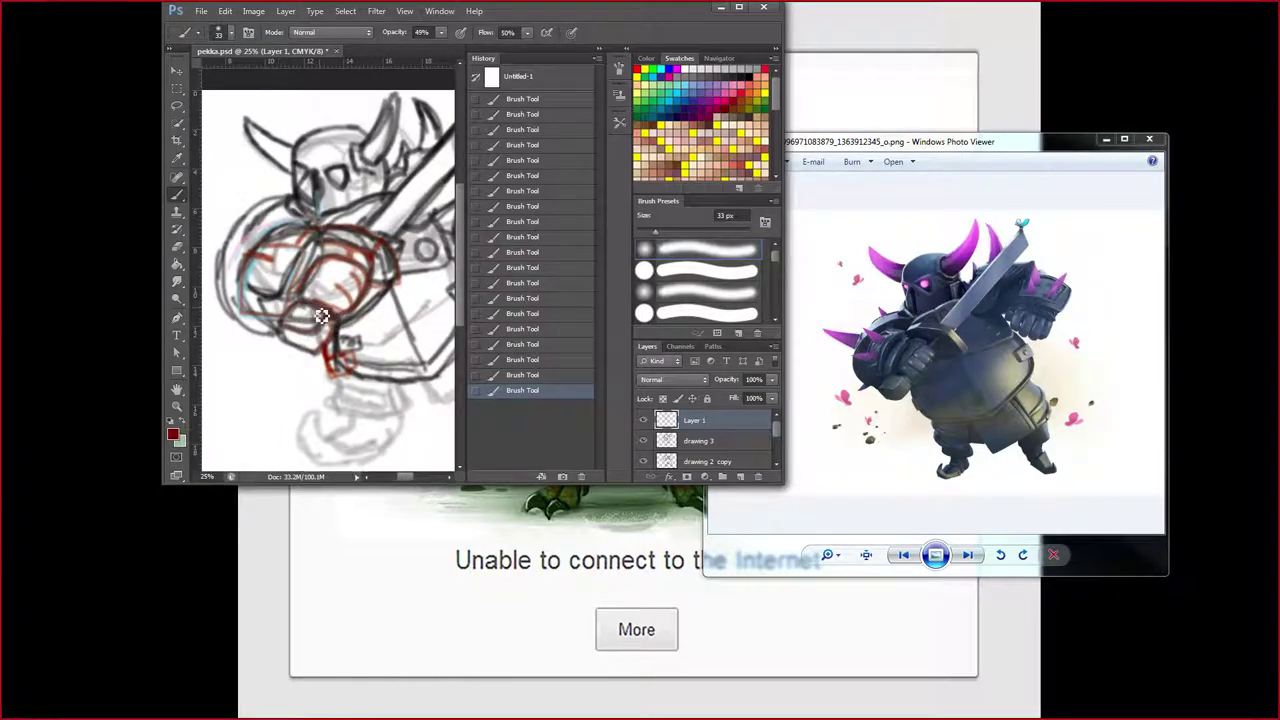
mouse_move(291, 337)
mouse_down()
mouse_move(292, 350)
mouse_move(328, 361)
mouse_up()
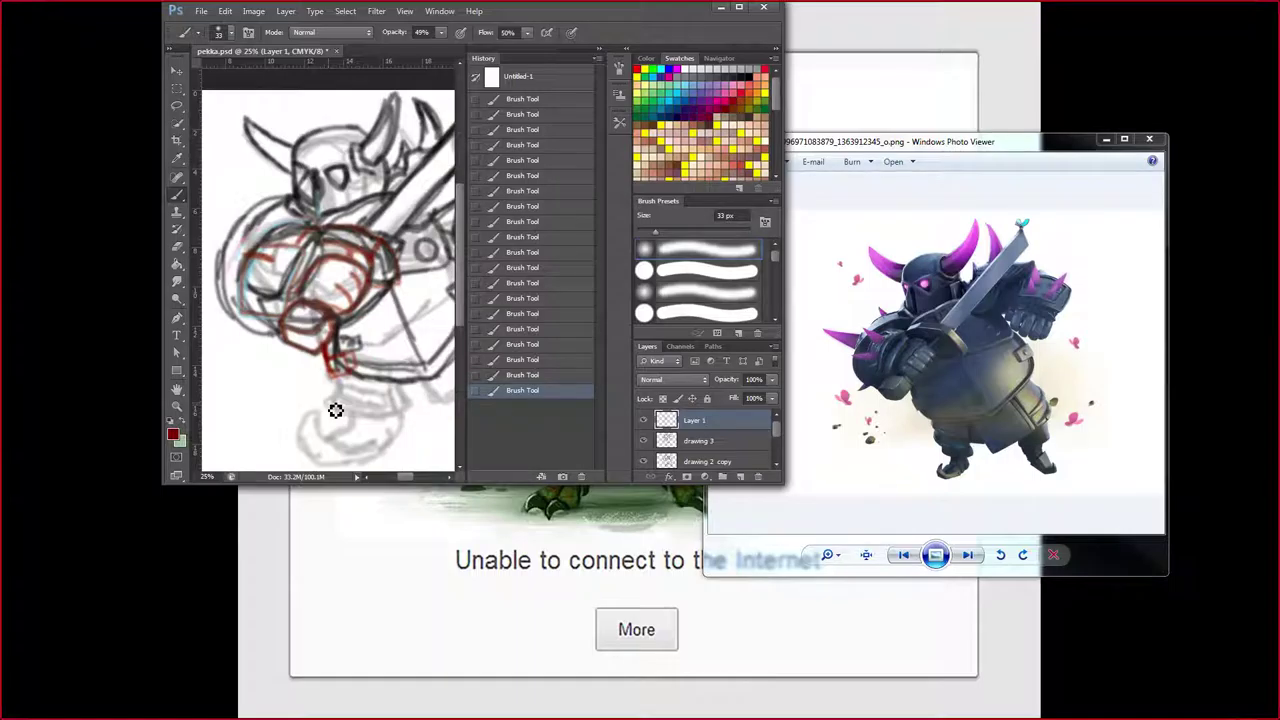
Add crimson lines between cuff and gauntlet, around the arm armour's outer rim, and for a small spike at its lower edge.
click(741, 100)
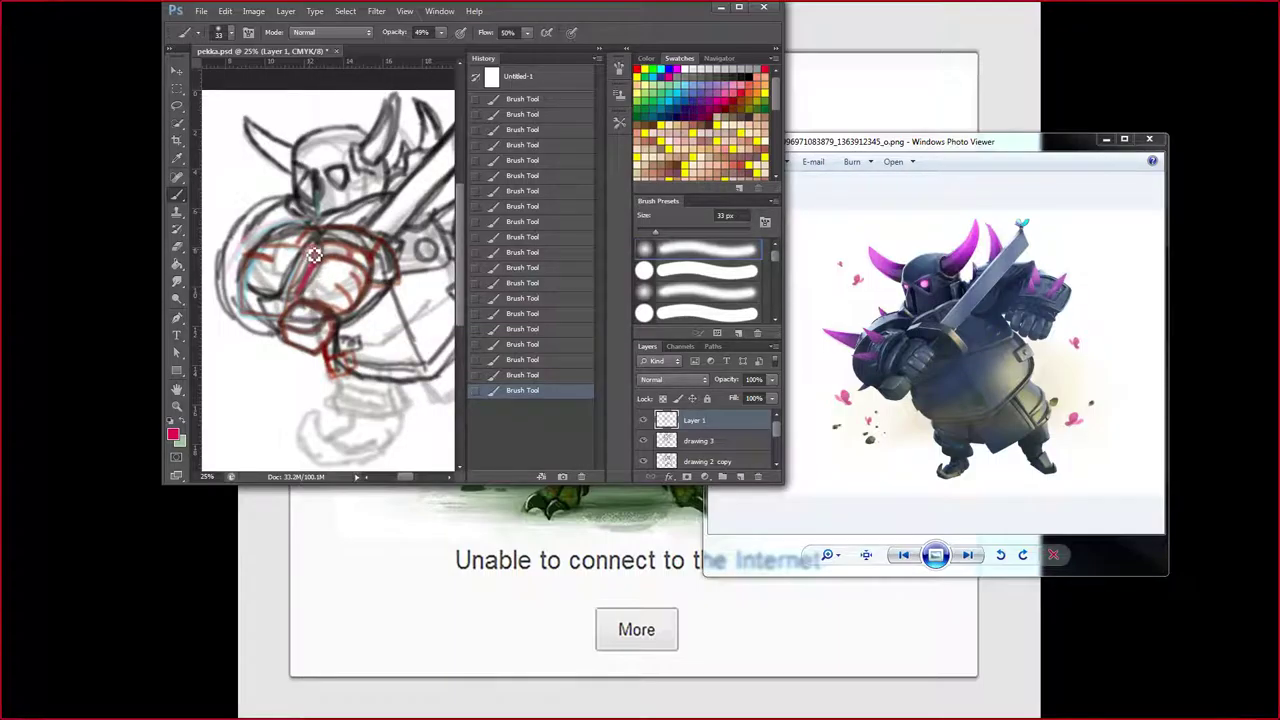
mouse_move(313, 255)
mouse_down()
mouse_move(297, 308)
mouse_move(308, 256)
mouse_up()
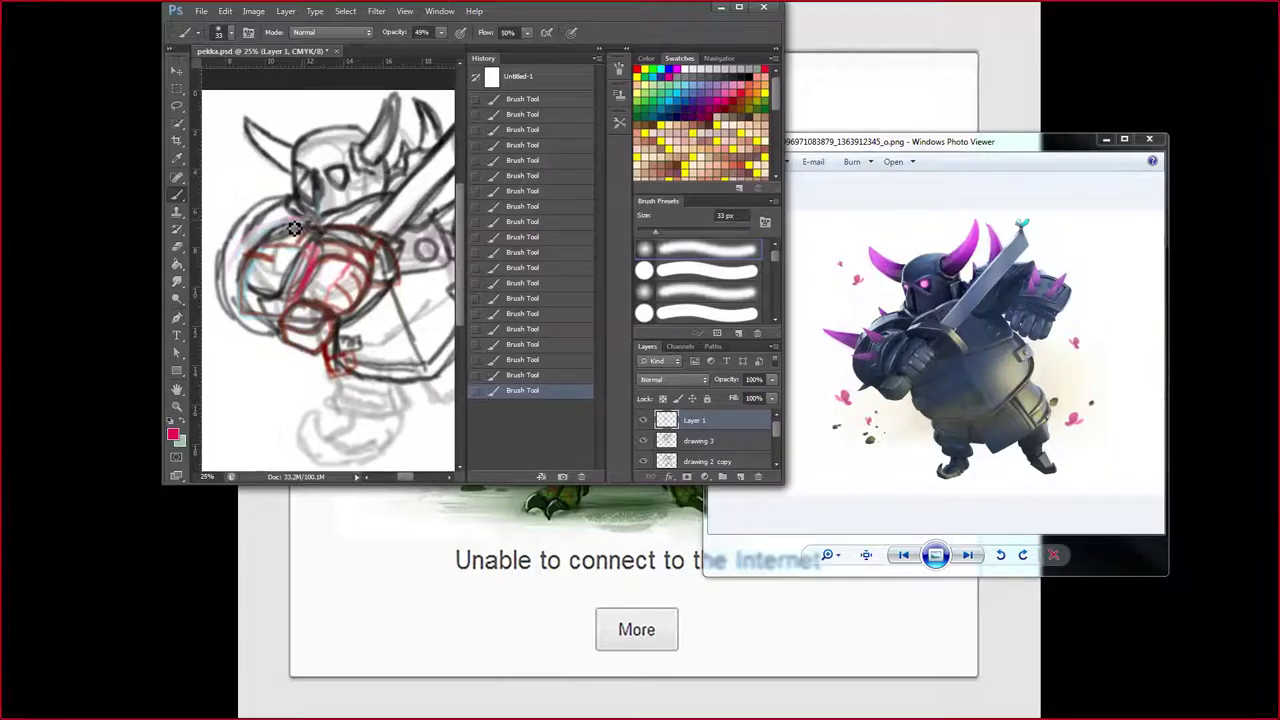
drag(265, 237, 245, 264)
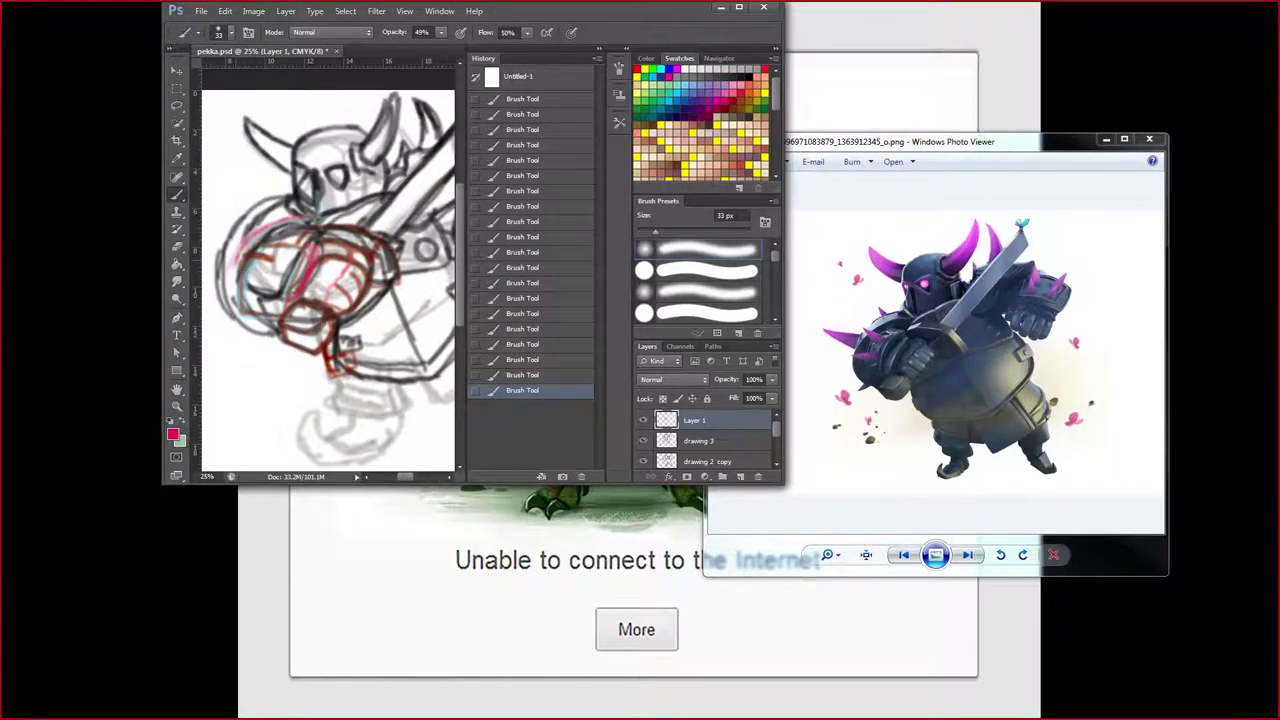
drag(240, 256, 232, 280)
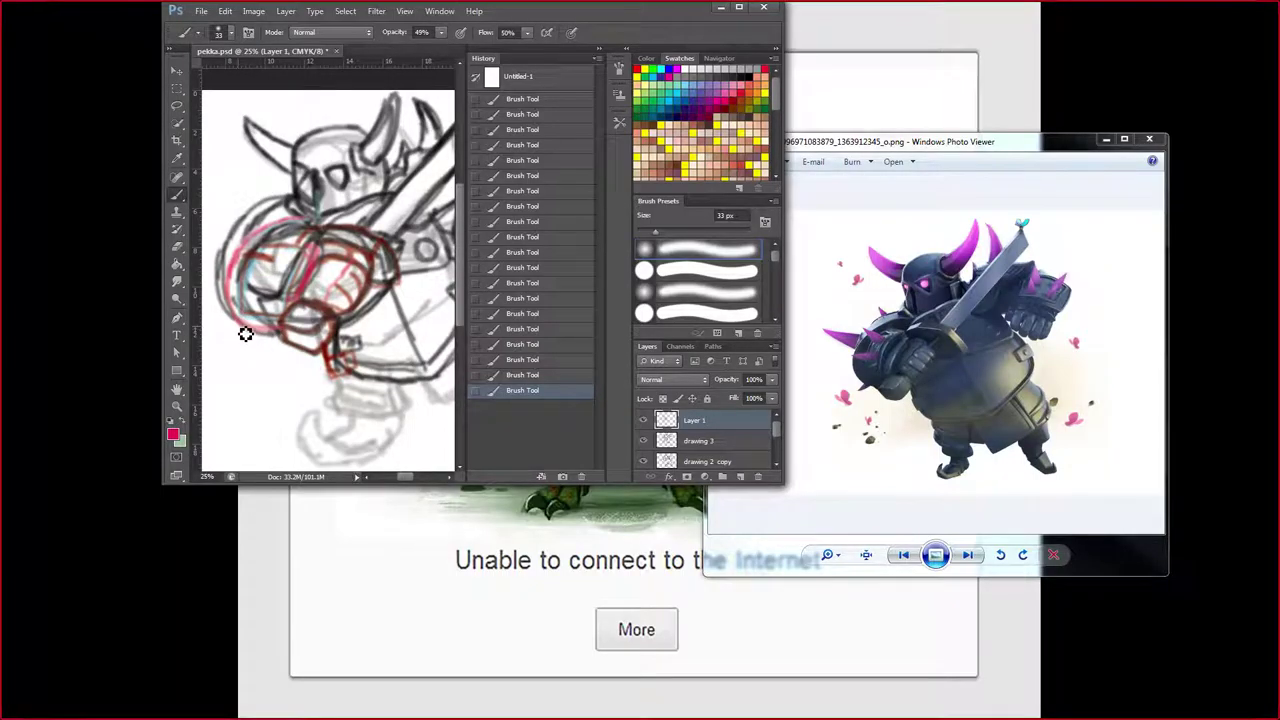
drag(242, 322, 236, 340)
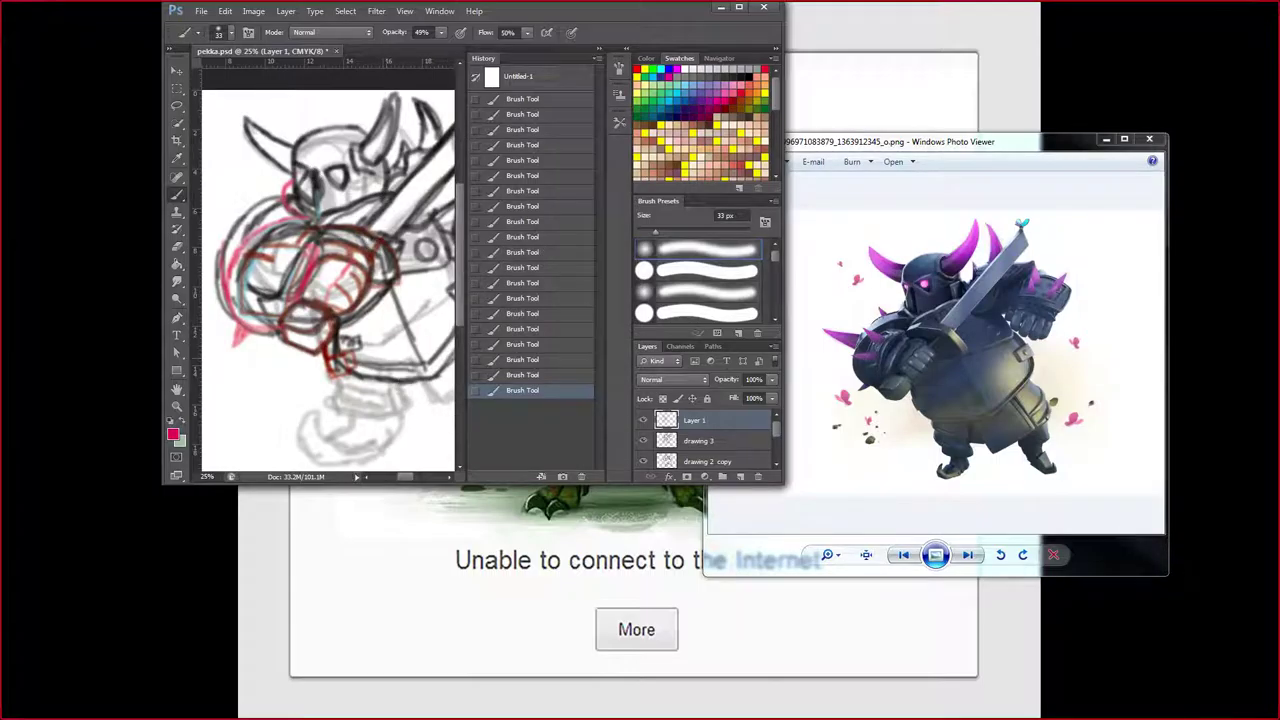
Switch to the Move tool and maximize the Photoshop window so the whole canvas is in view.
key(v)
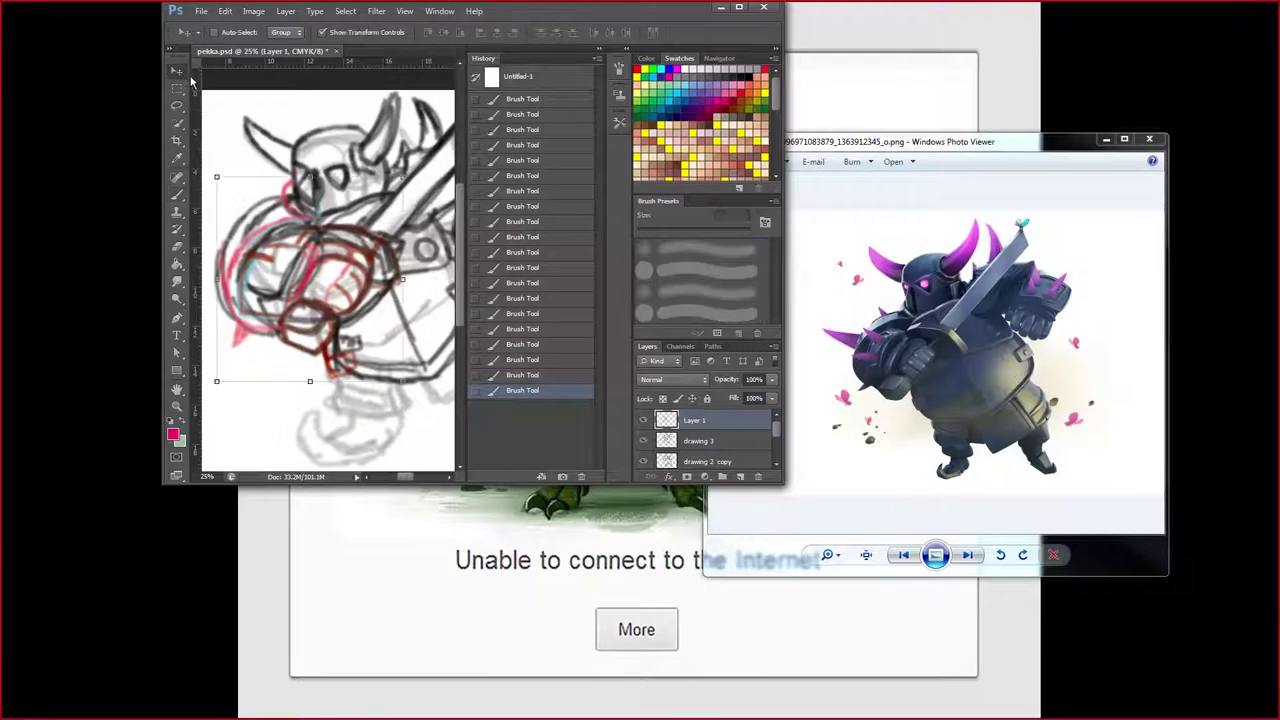
scroll(350, 234, up, 2)
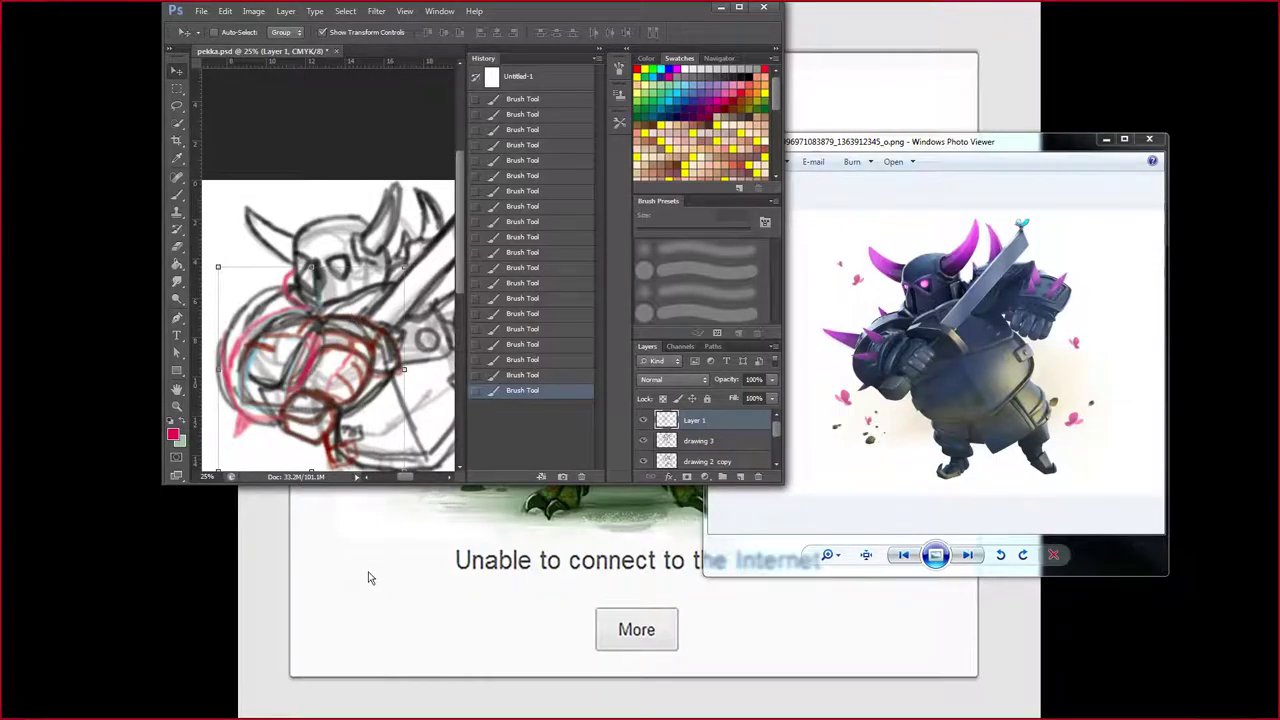
click(738, 7)
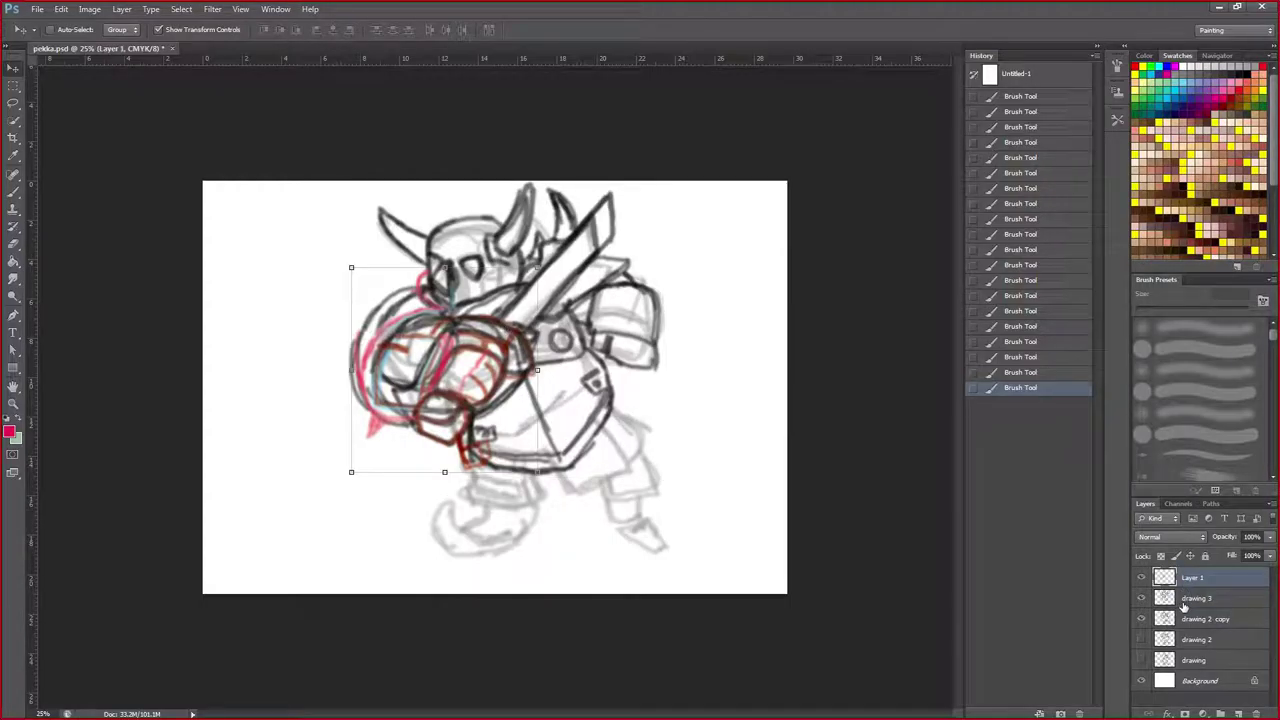
Compare the sketch stages by toggling the visibility of Layer 1 and drawing 3.
click(1143, 578)
click(1143, 578)
click(1142, 578)
click(1200, 600)
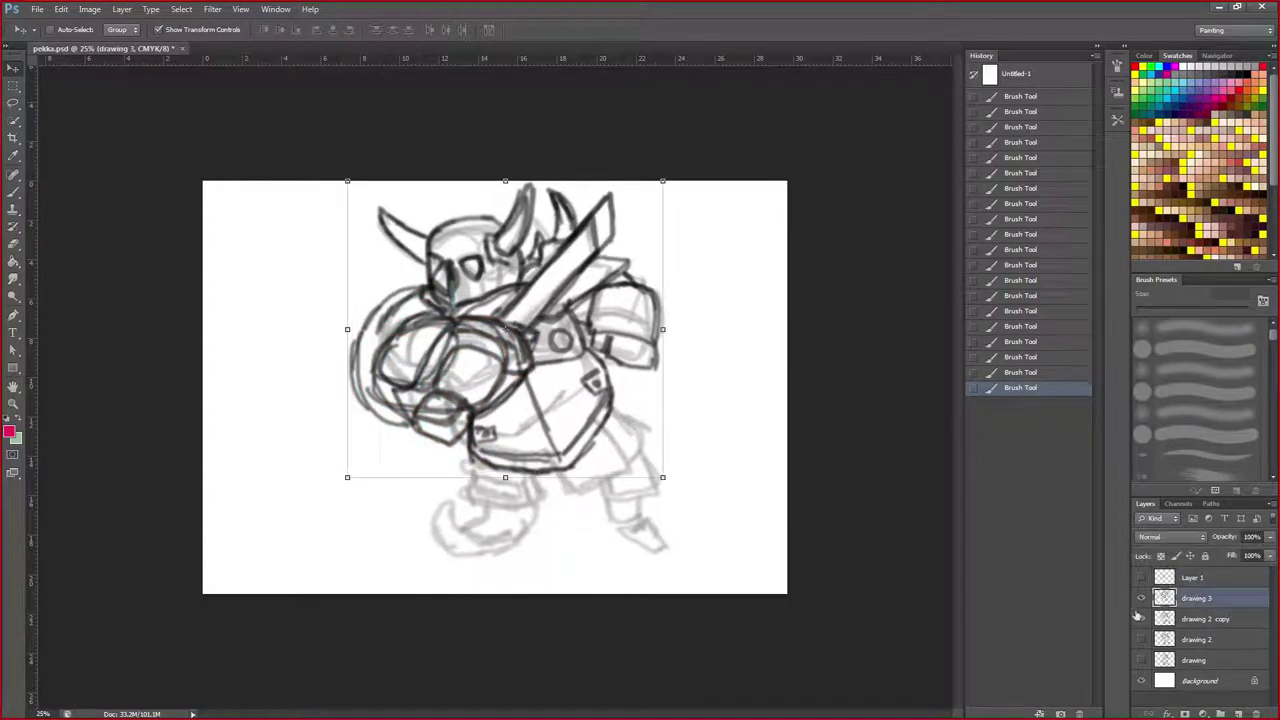
click(1141, 598)
click(1141, 598)
click(1195, 578)
click(1141, 578)
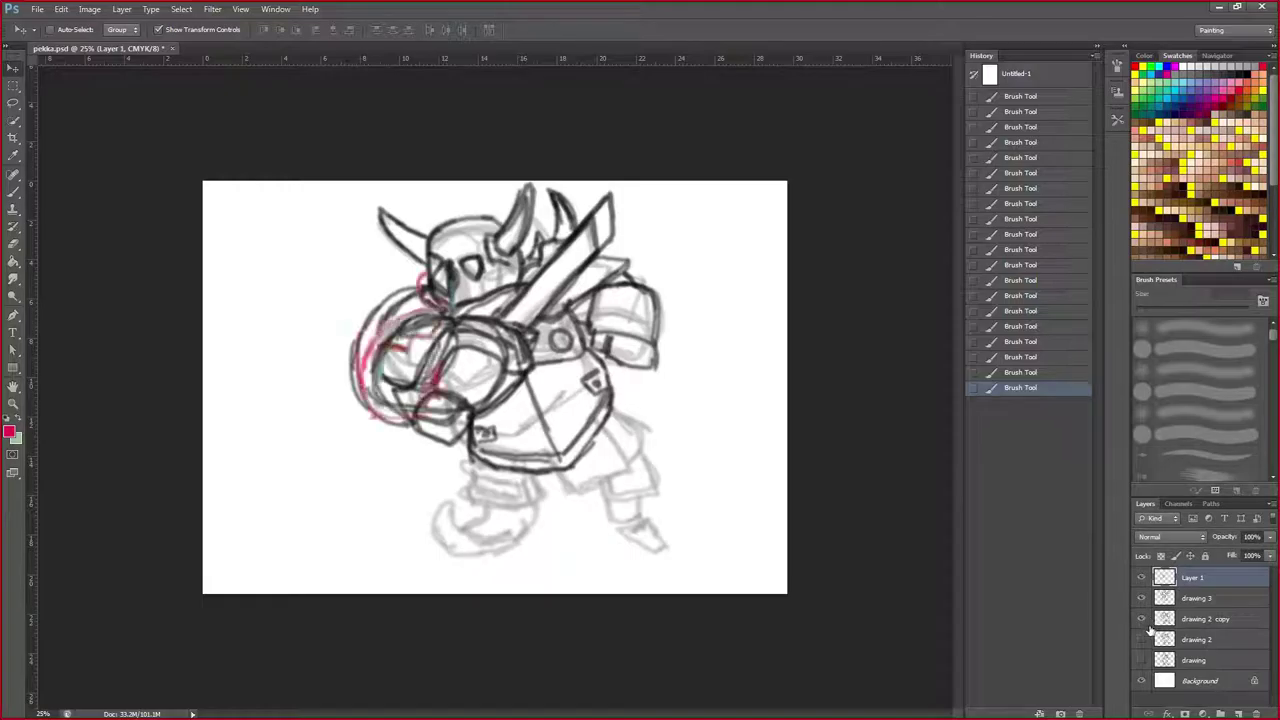
click(1144, 638)
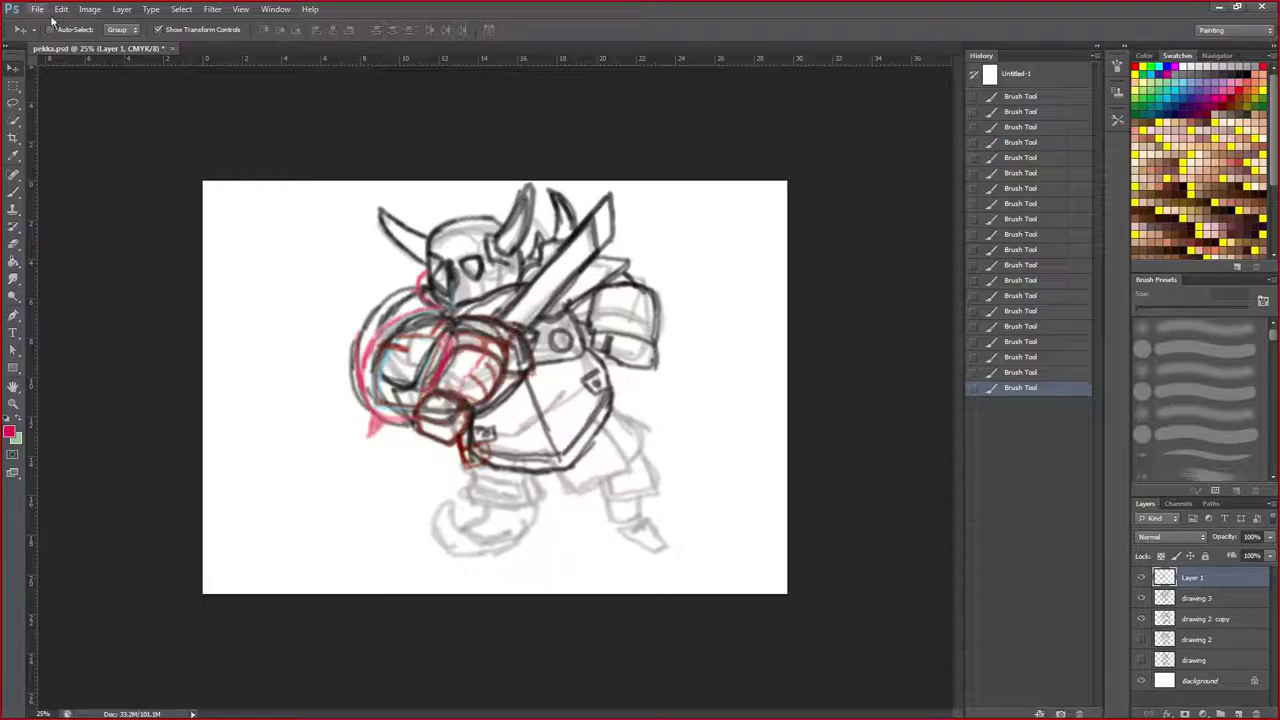
Save pekka.psd.
click(37, 9)
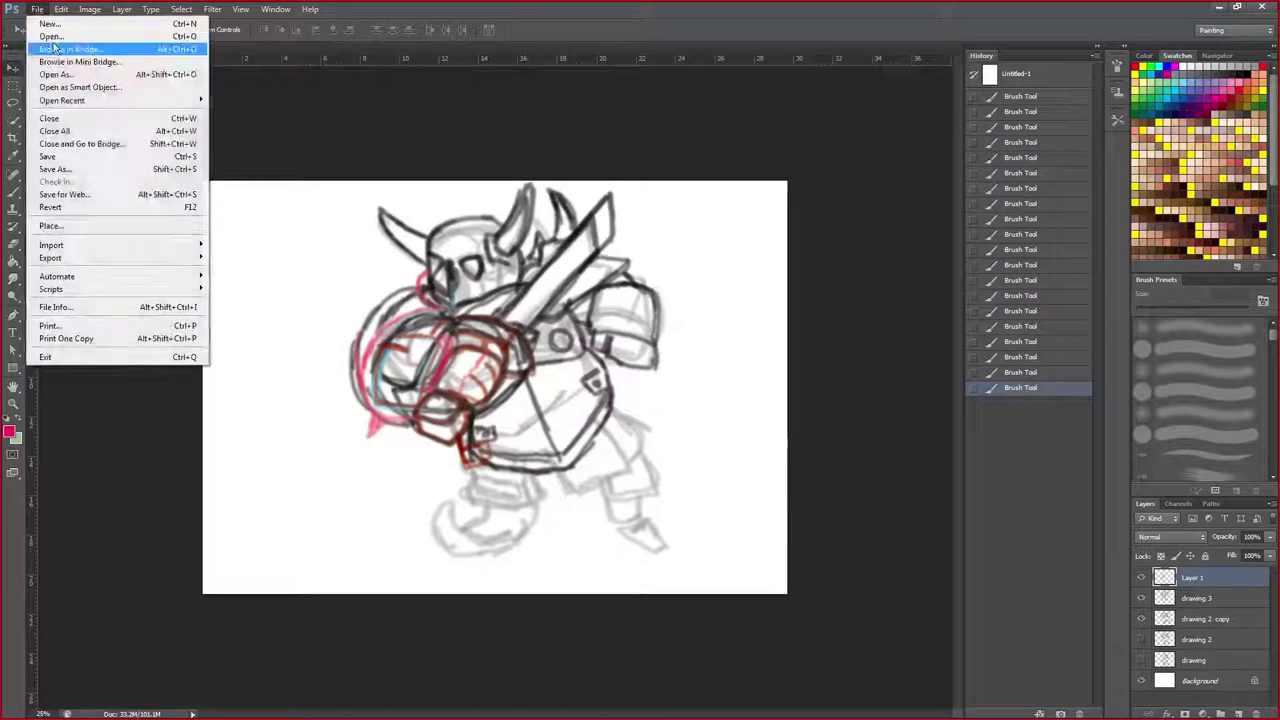
click(55, 156)
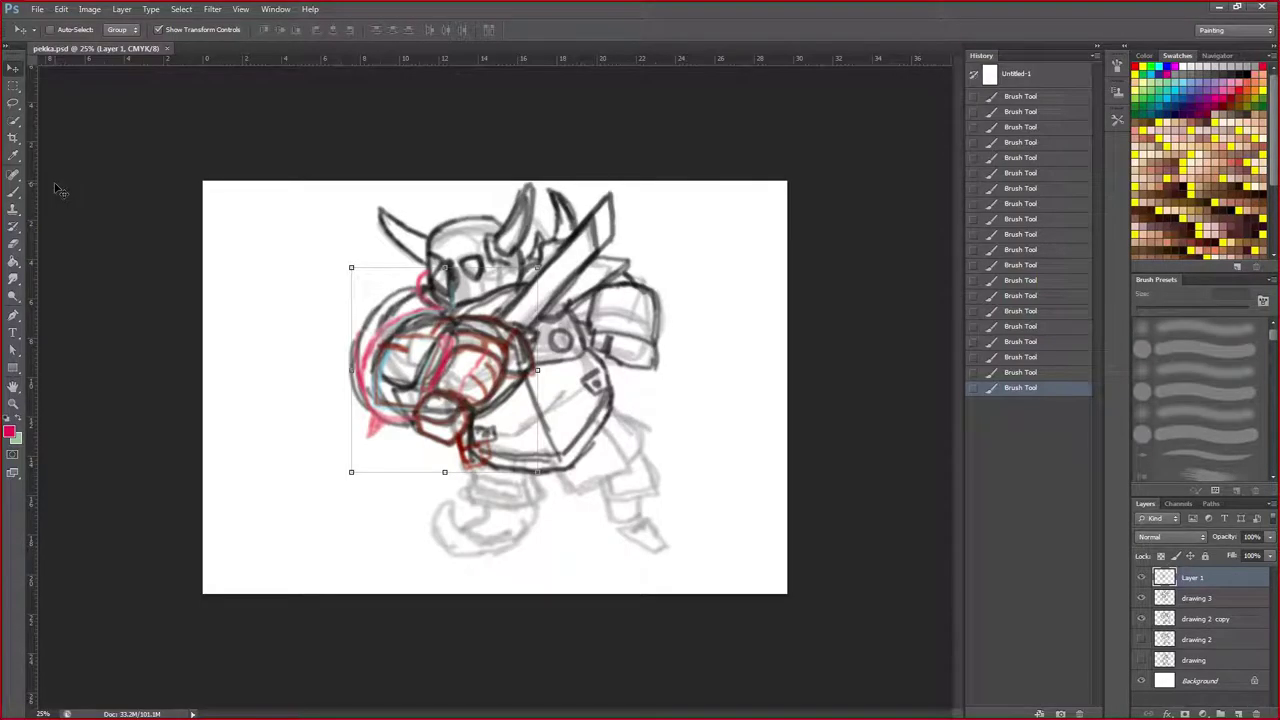
Hide all visible sketch layers and reveal them one by one from drawing up to Layer 1 to review the progress.
click(1141, 577)
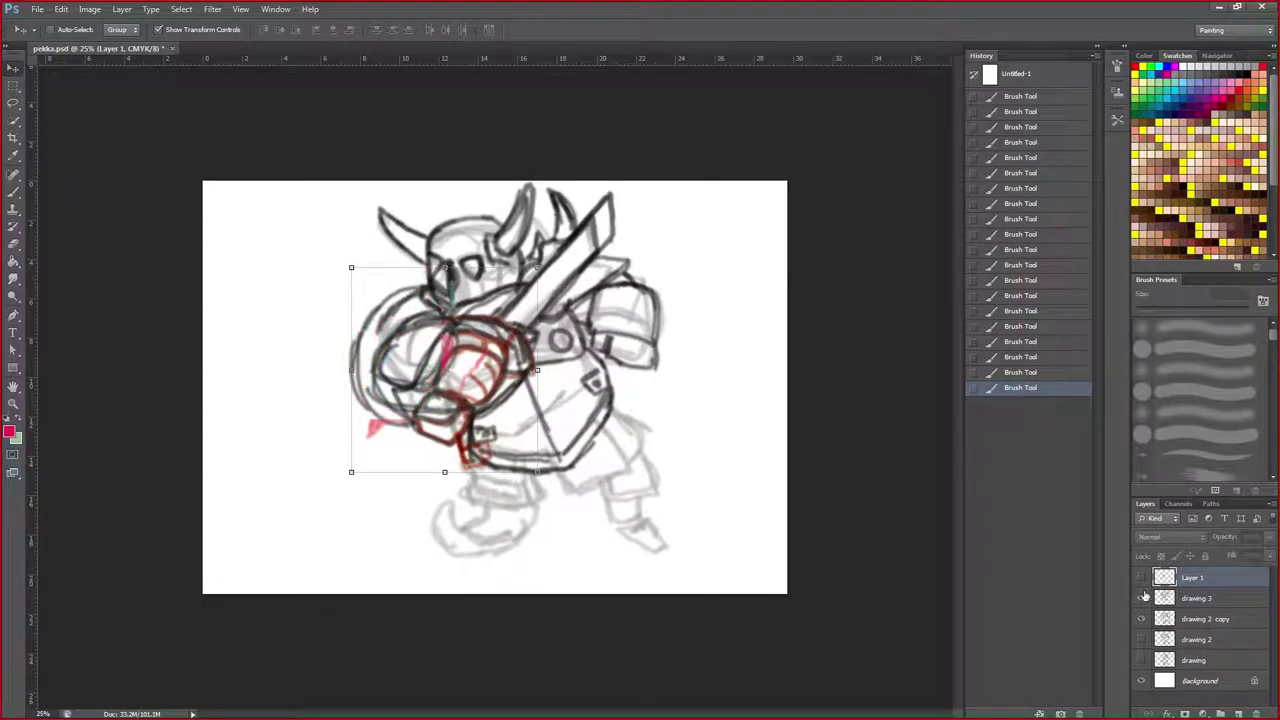
click(1141, 598)
click(1141, 618)
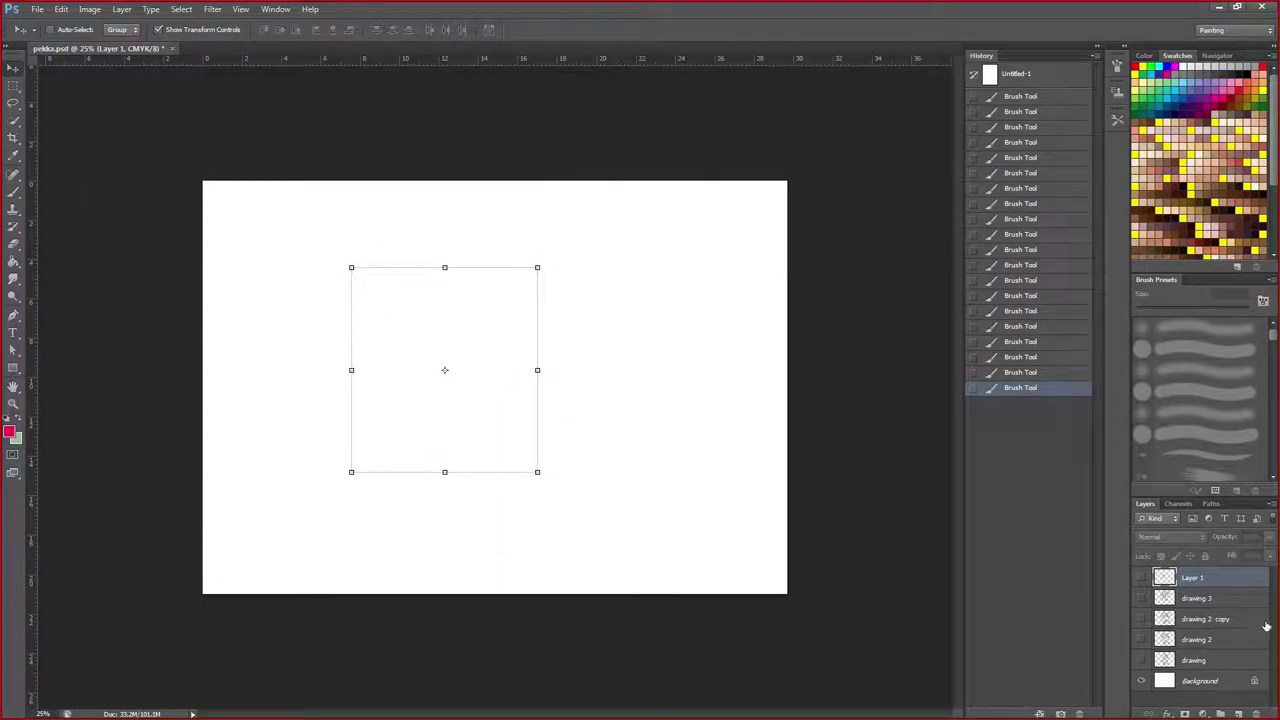
click(1141, 660)
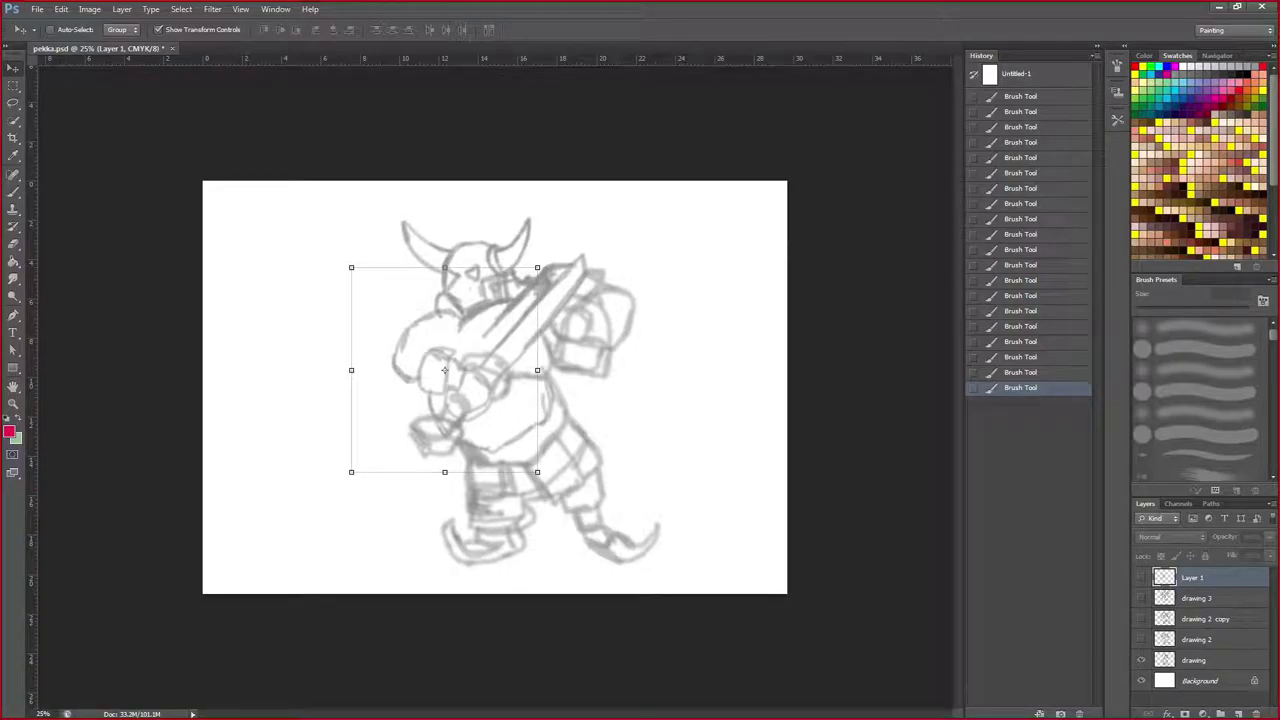
click(1142, 638)
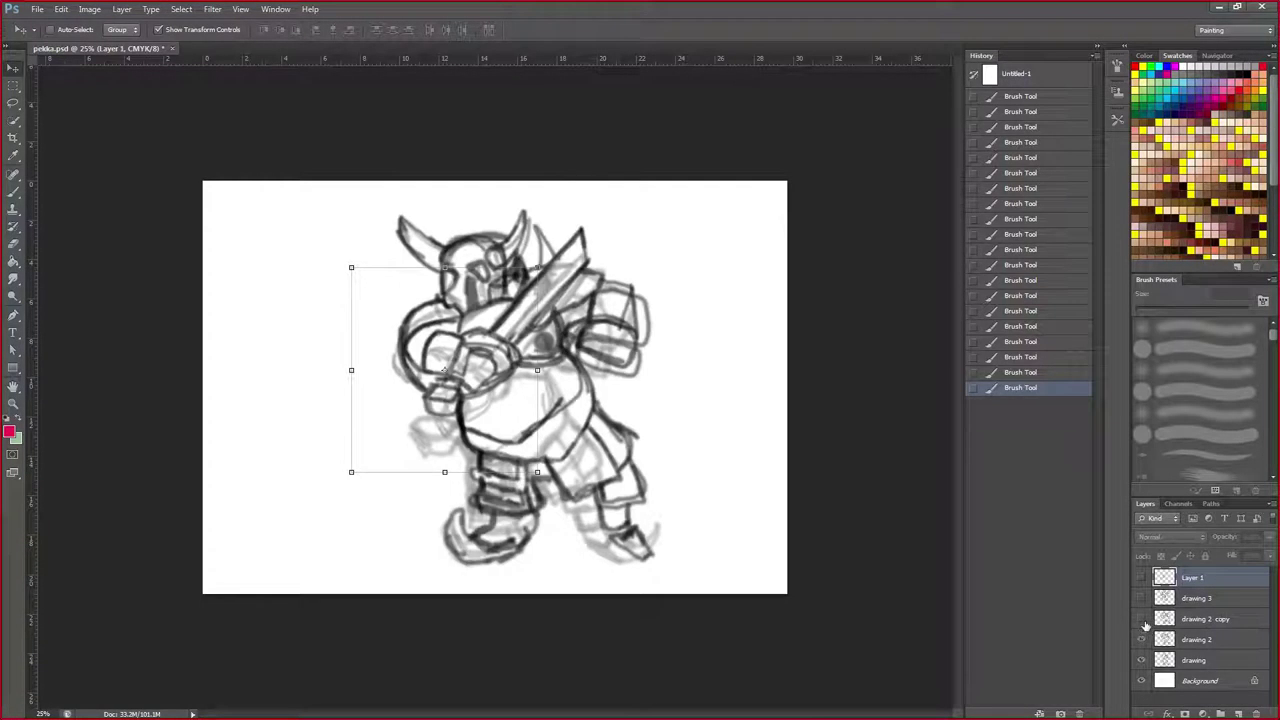
click(1142, 619)
click(1142, 598)
click(1142, 578)
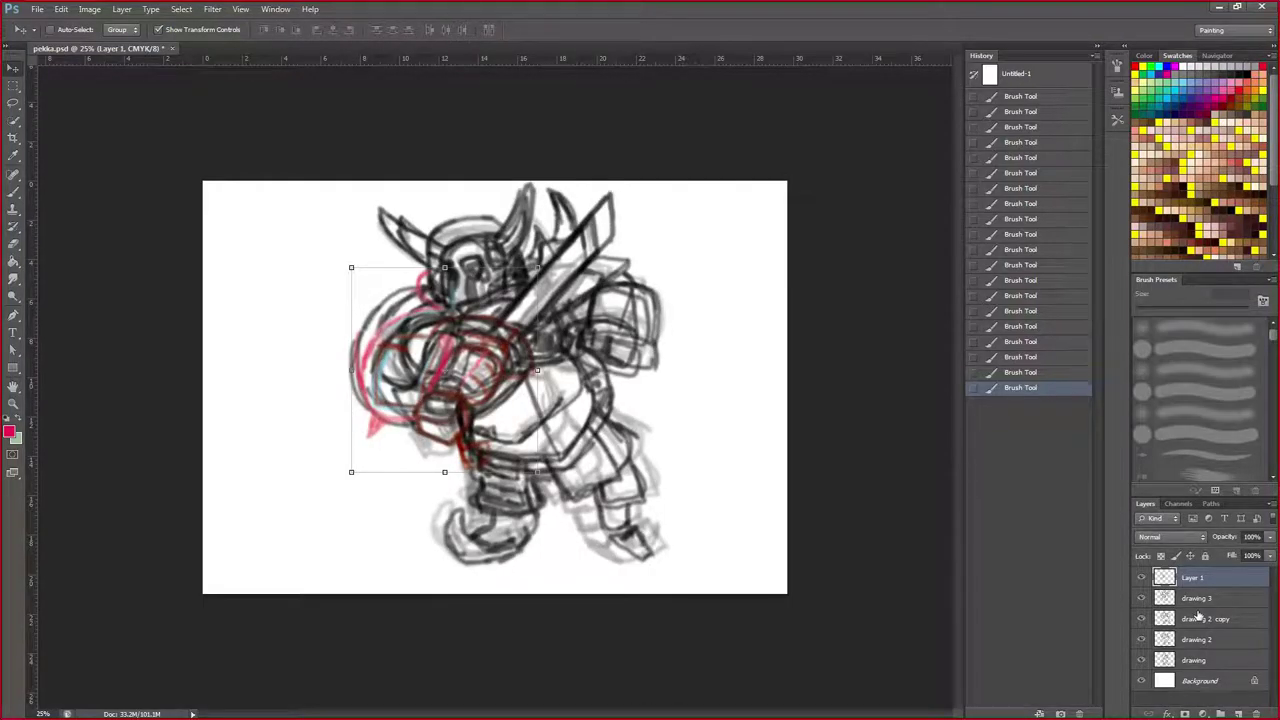
Activate the Brush tool and hide the layers drawing and drawing 2.
click(13, 190)
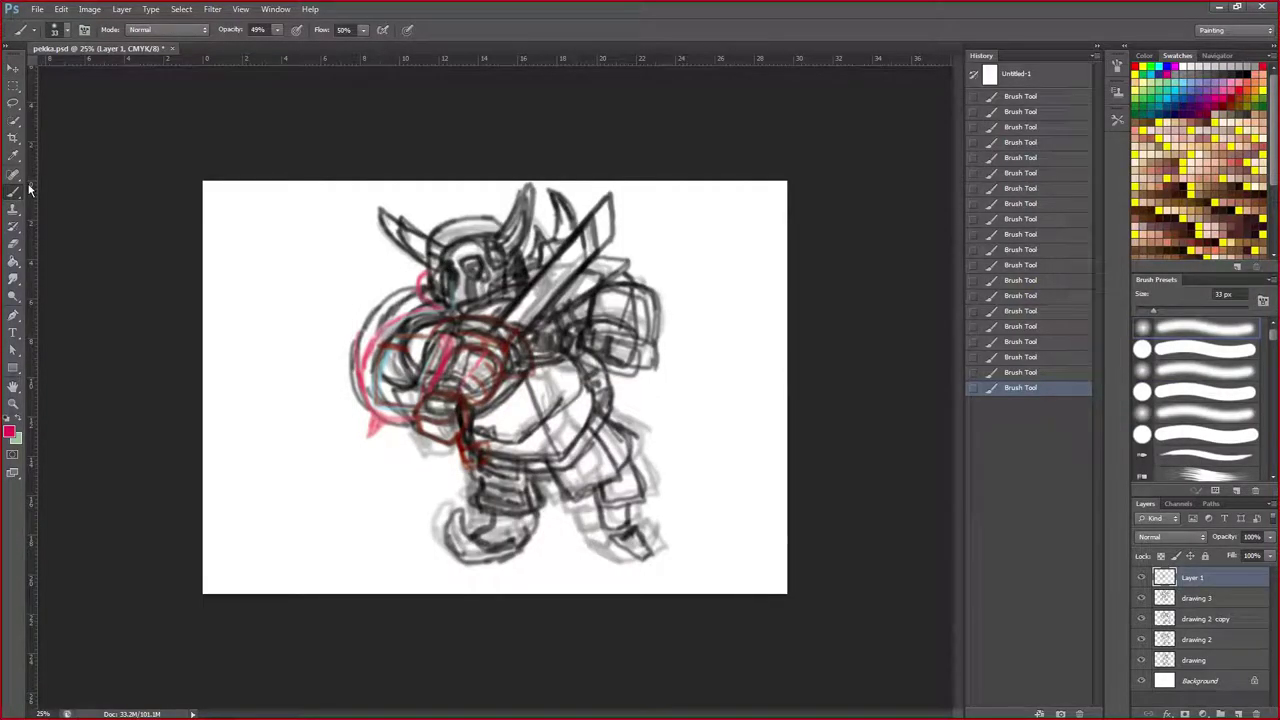
click(1141, 660)
click(1141, 639)
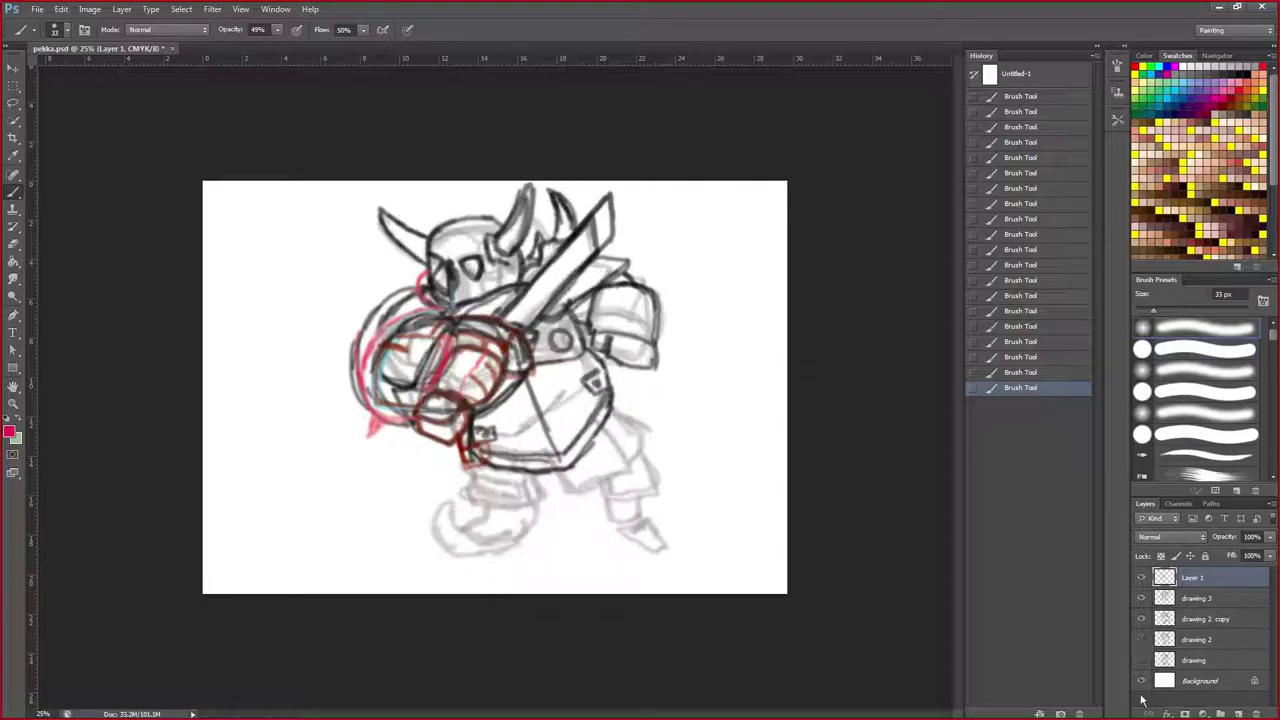
Toggle the drawing 2 copy layer off and on to compare the faint underlying sketch with the darker line art.
click(1141, 619)
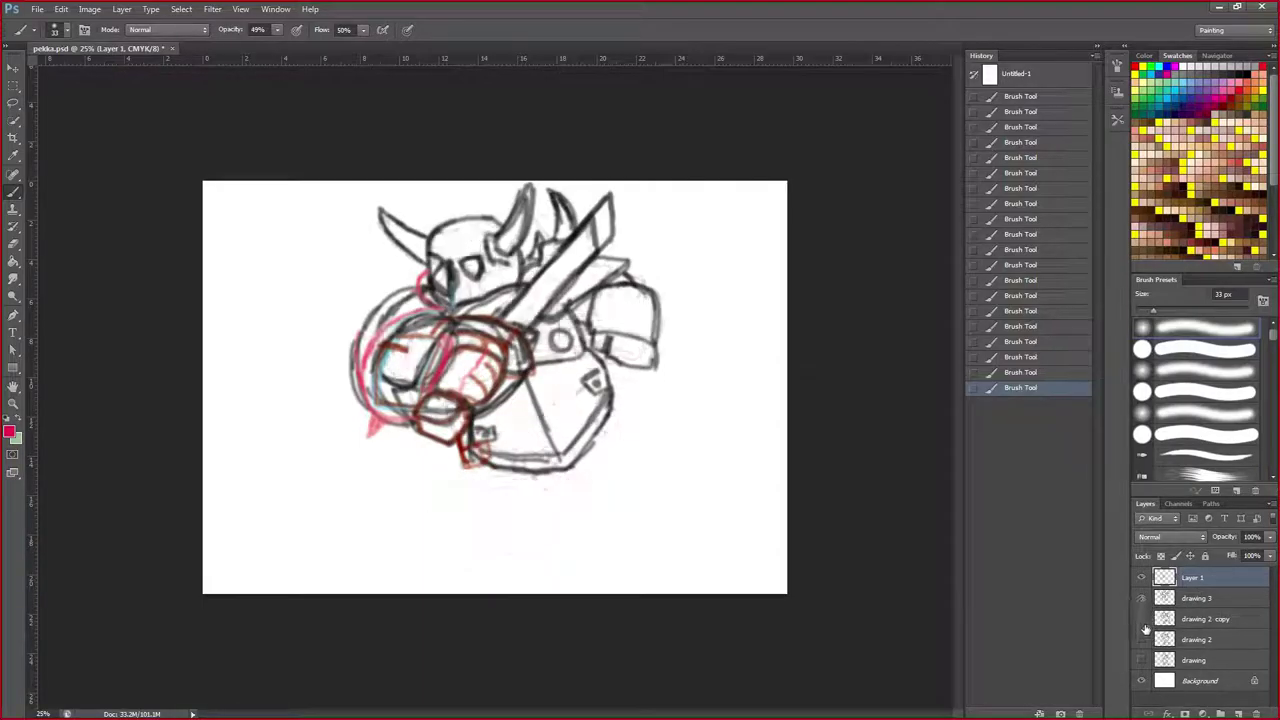
click(1141, 619)
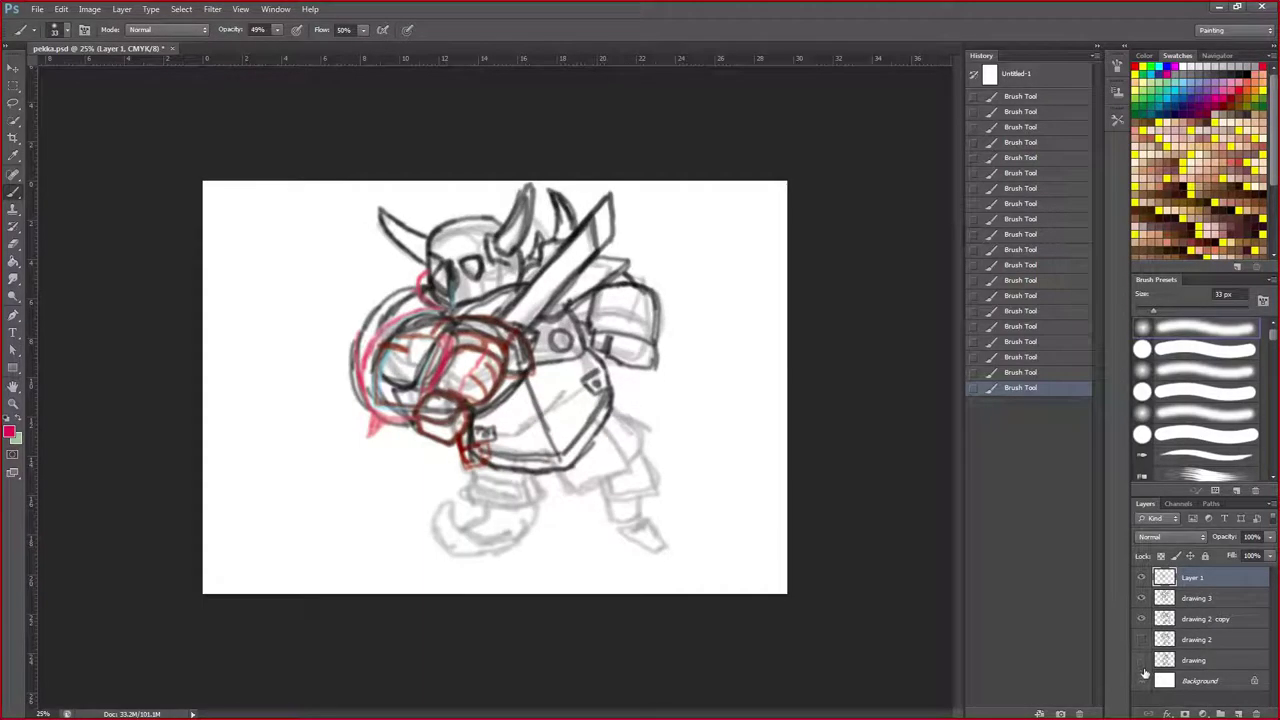
click(1142, 620)
click(1142, 620)
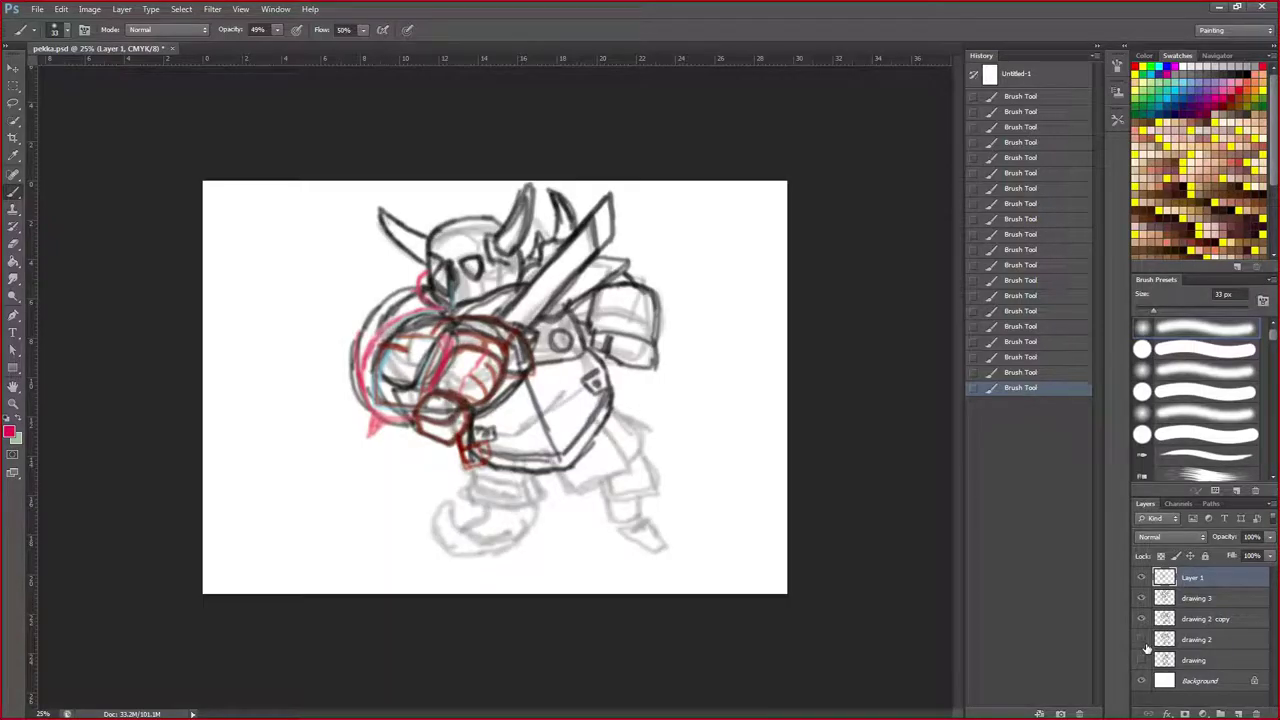
click(1142, 620)
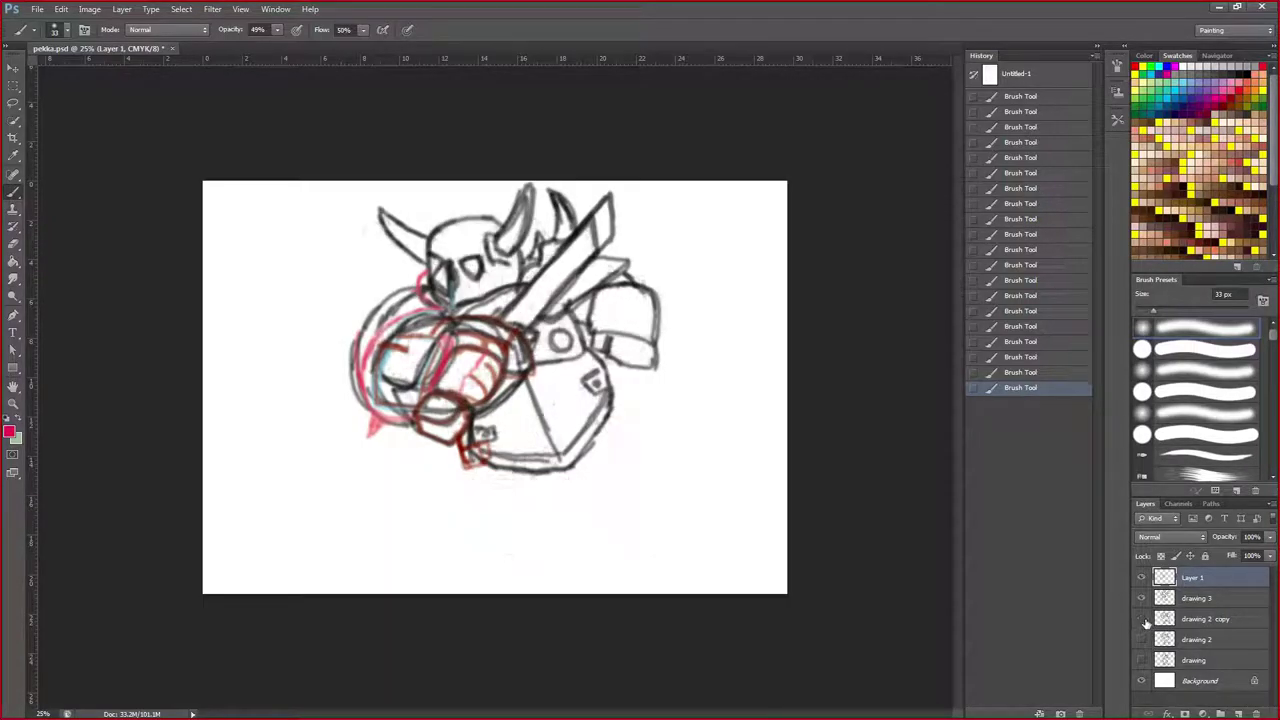
click(1142, 620)
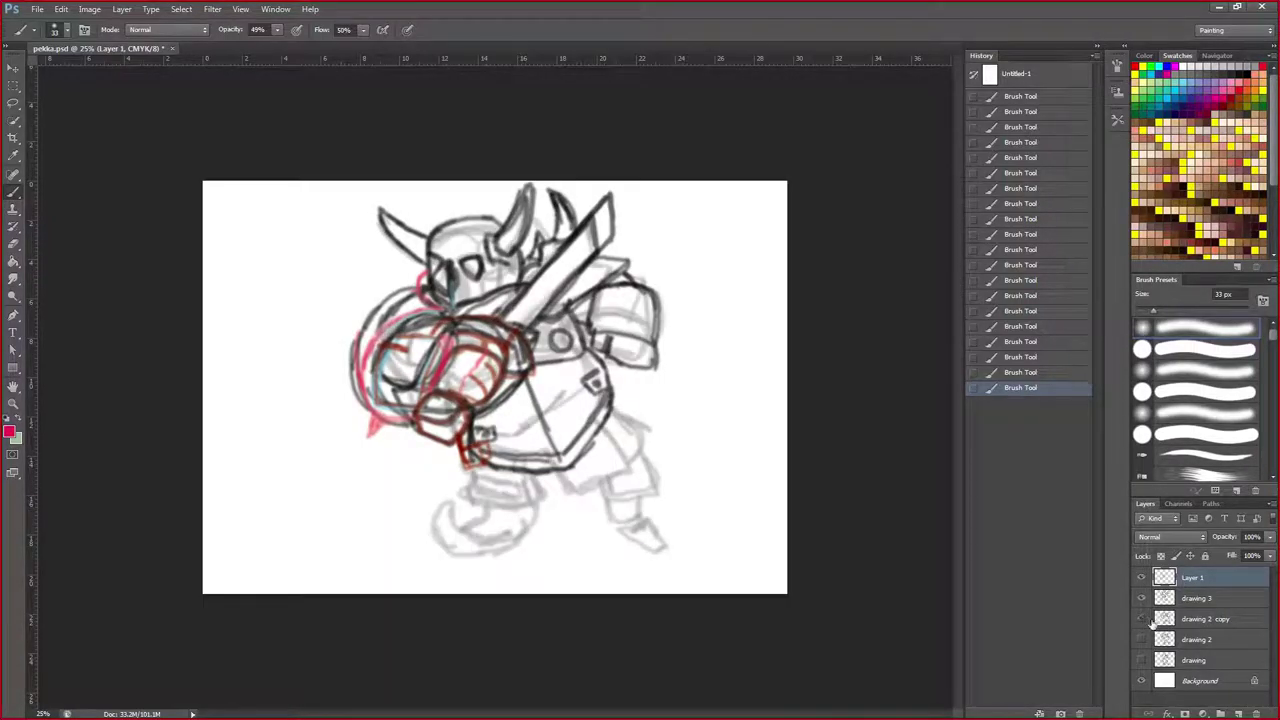
click(1142, 620)
click(1165, 619)
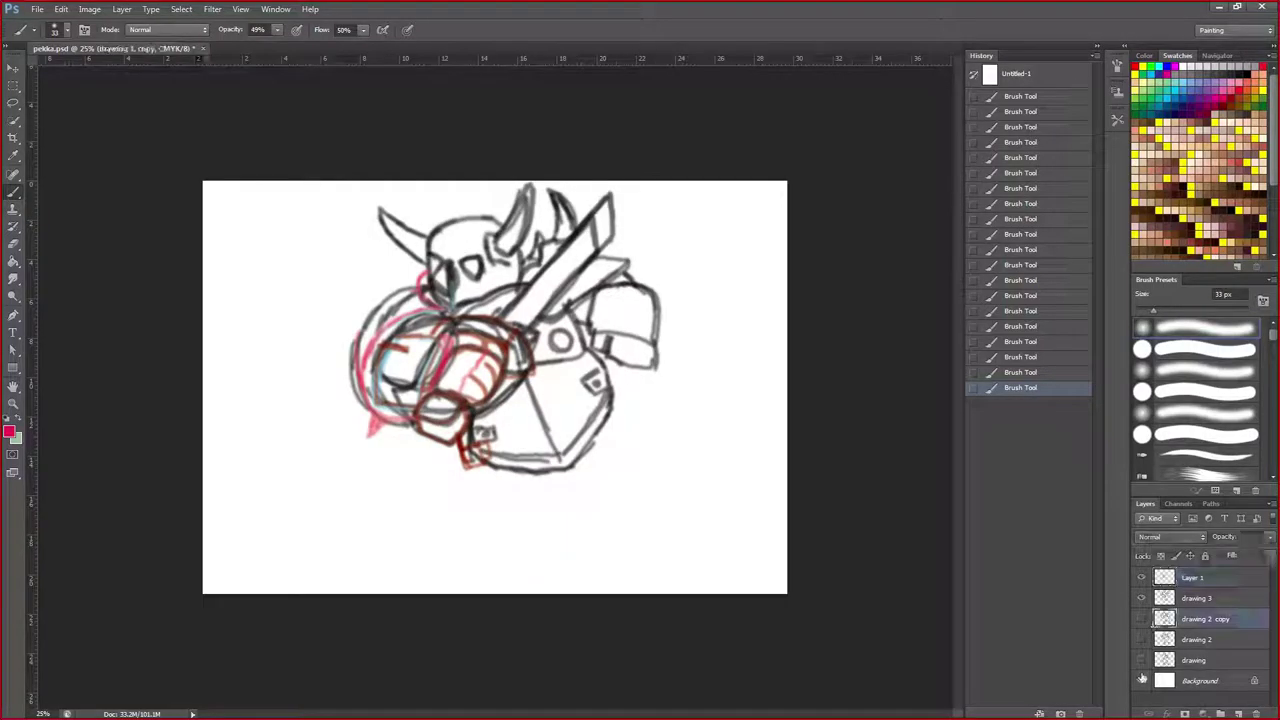
click(1142, 620)
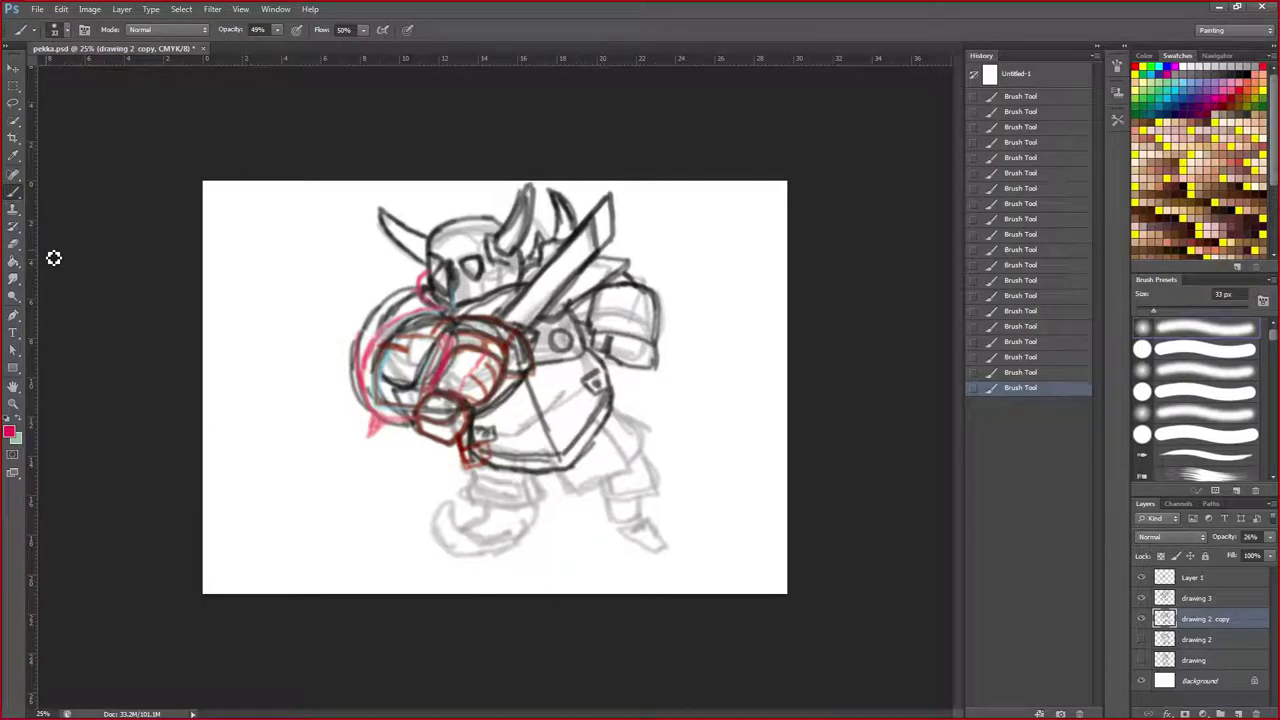
Check the line art against the coloured guide lines by toggling drawing 3 and Layer 1, ending with Layer 1 active.
click(1206, 598)
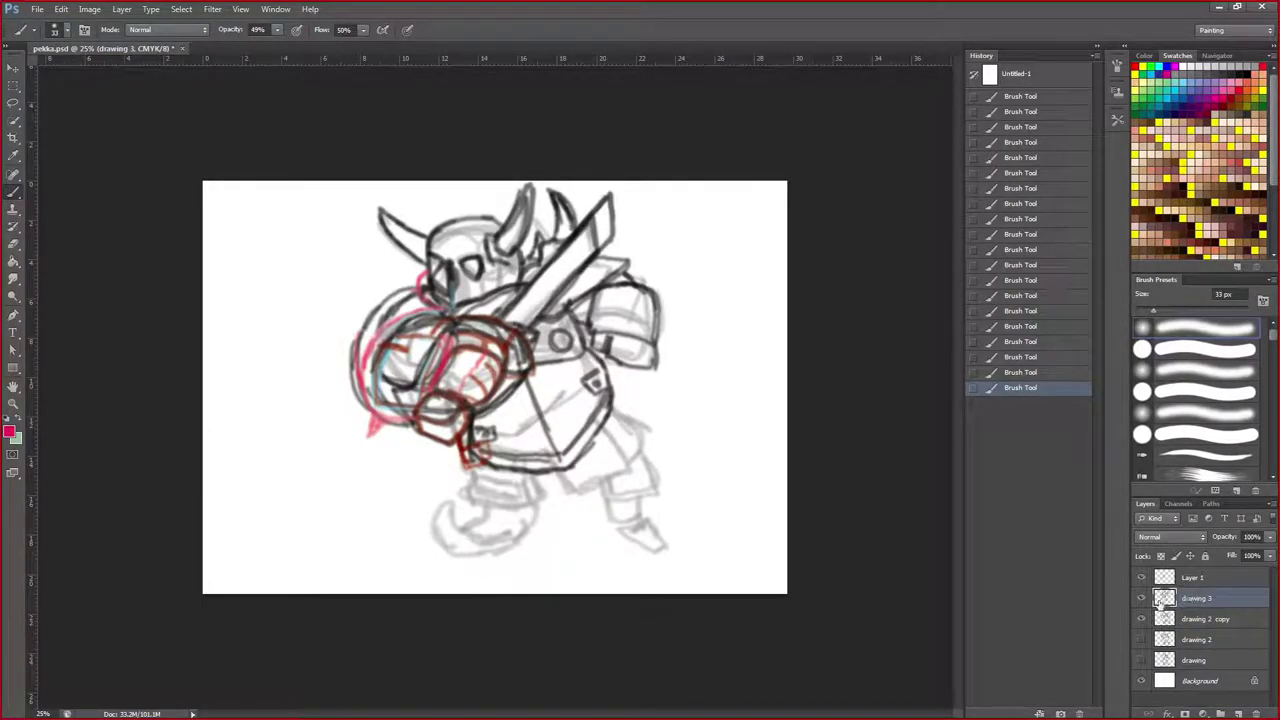
click(1141, 598)
click(1141, 598)
click(1195, 578)
click(1141, 578)
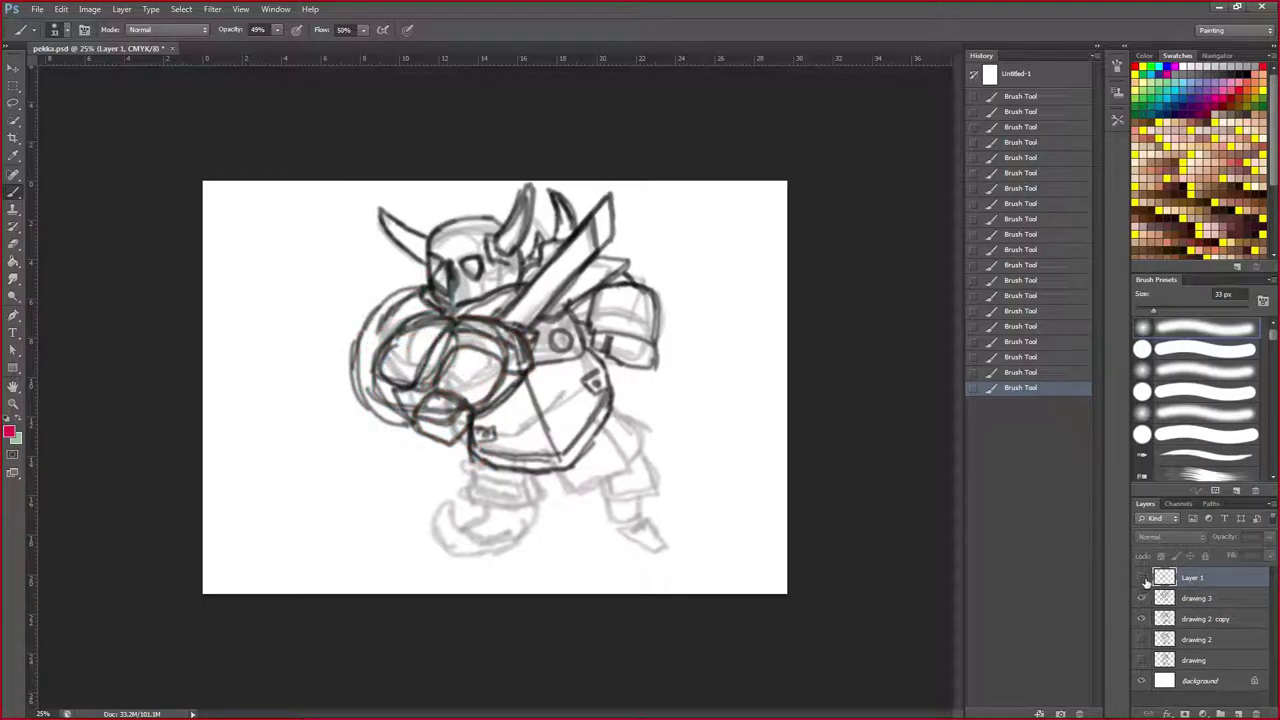
click(1141, 578)
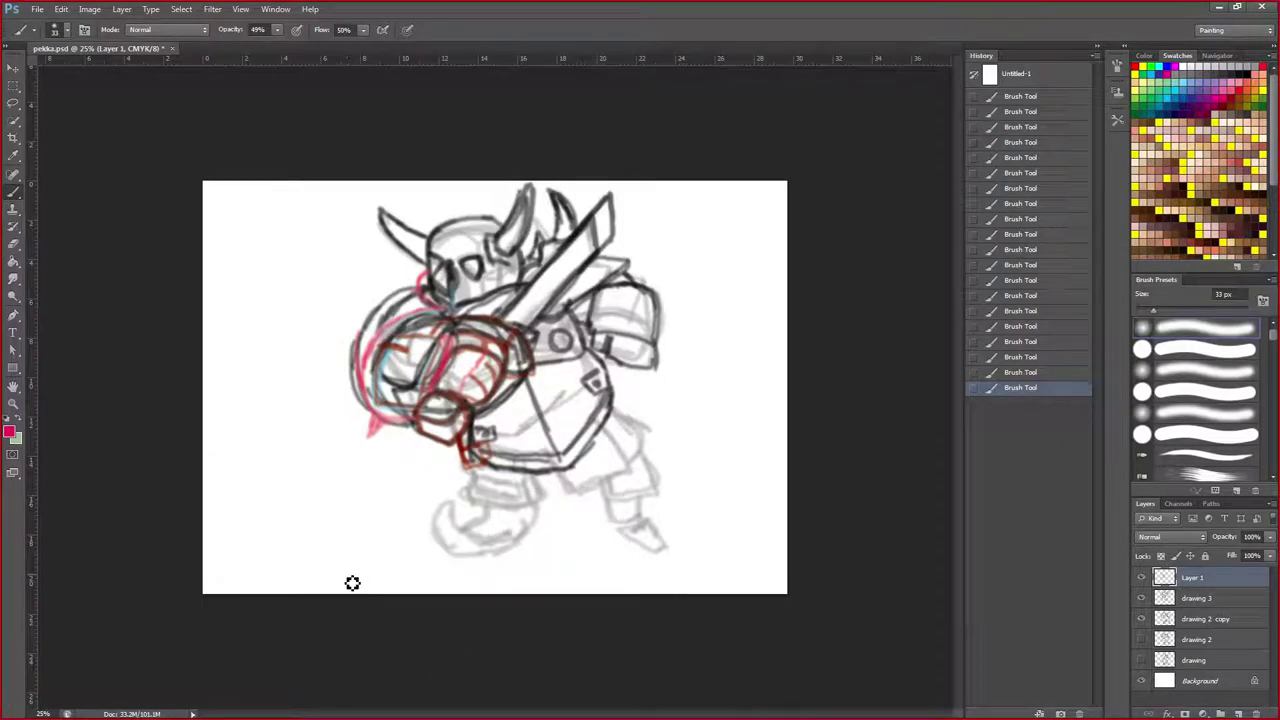
Move the reference picture window off the canvas and sketch the skirt's sides and curved hem below the belly armour in crimson.
key(alt+Tab)
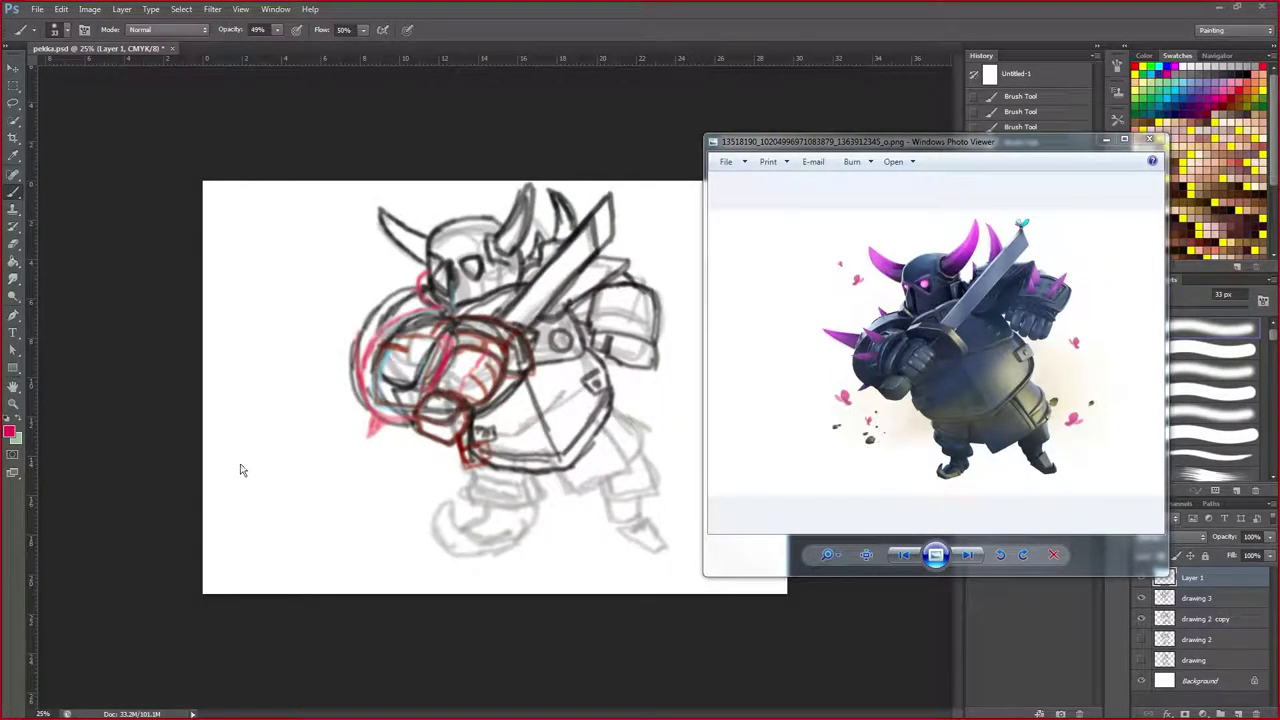
drag(855, 140, 0, 183)
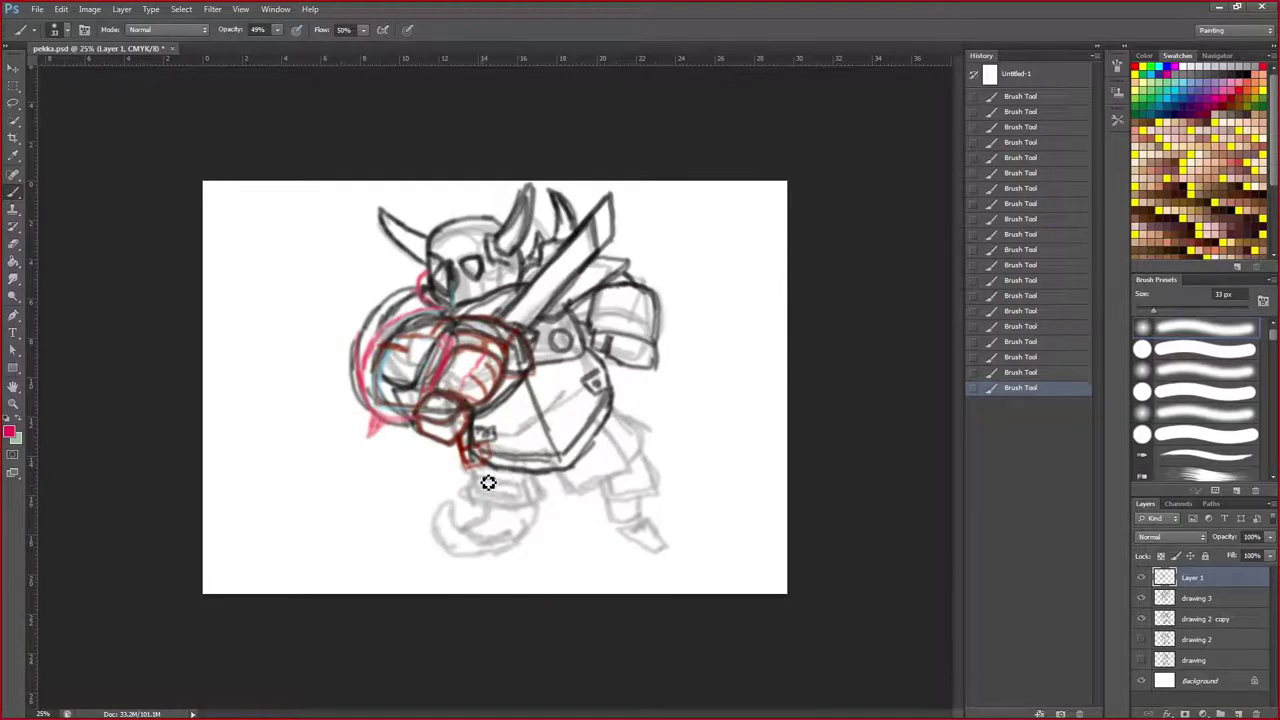
mouse_move(484, 460)
mouse_down()
mouse_move(479, 501)
mouse_move(550, 513)
mouse_move(493, 505)
mouse_move(560, 508)
mouse_move(643, 450)
mouse_up()
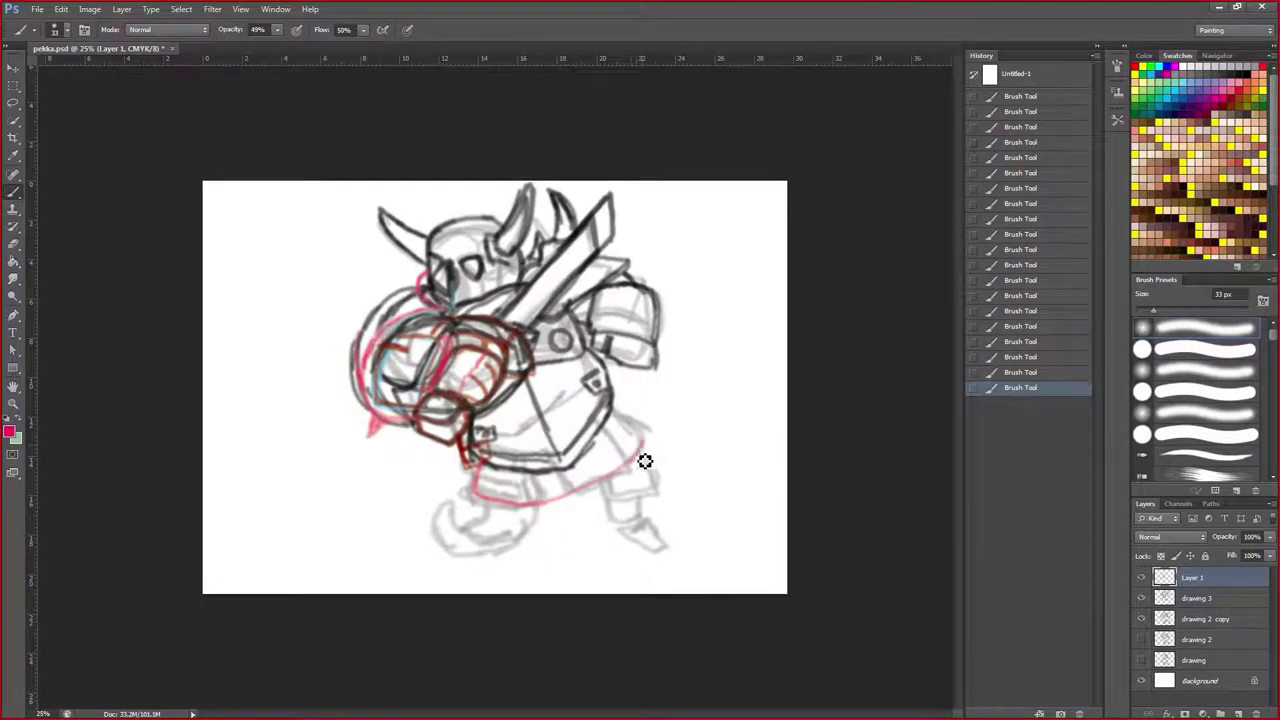
mouse_move(489, 506)
mouse_down()
mouse_move(552, 514)
mouse_move(623, 489)
mouse_move(649, 458)
mouse_move(620, 418)
mouse_move(646, 449)
mouse_up()
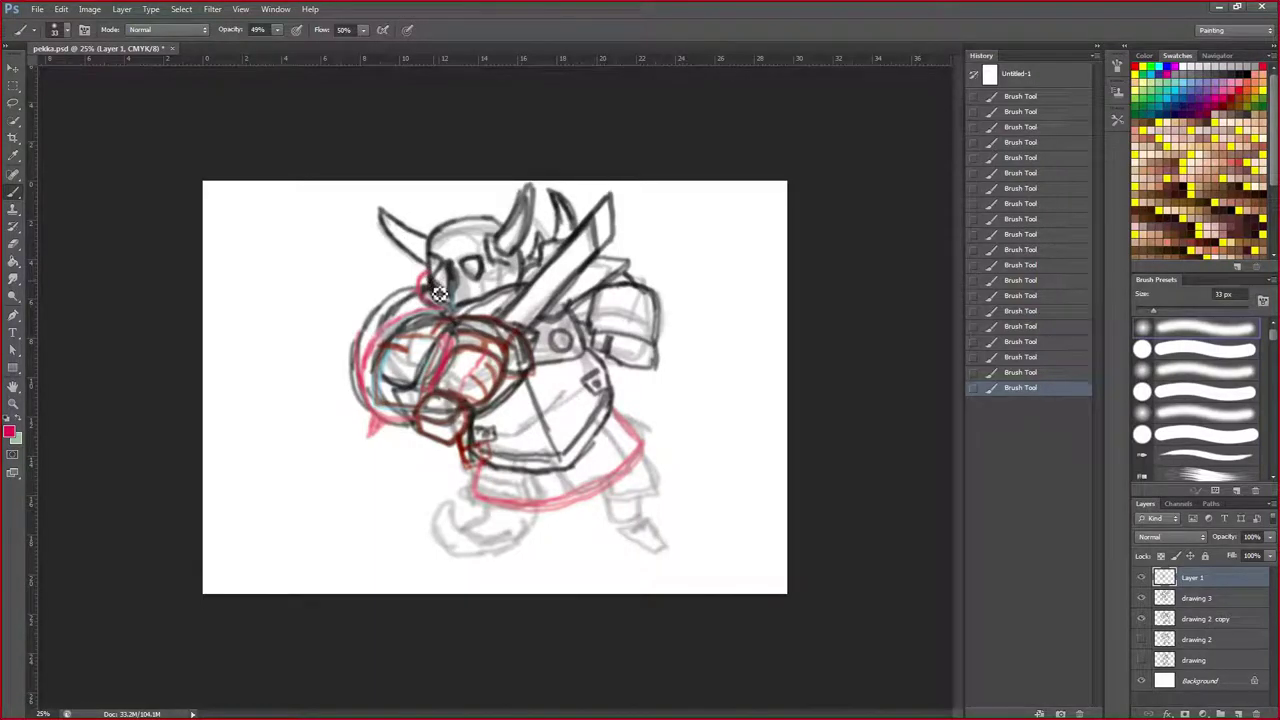
Outline the back edge and raised dome of the helmet in crimson, ending at the large horn.
drag(426, 229, 437, 287)
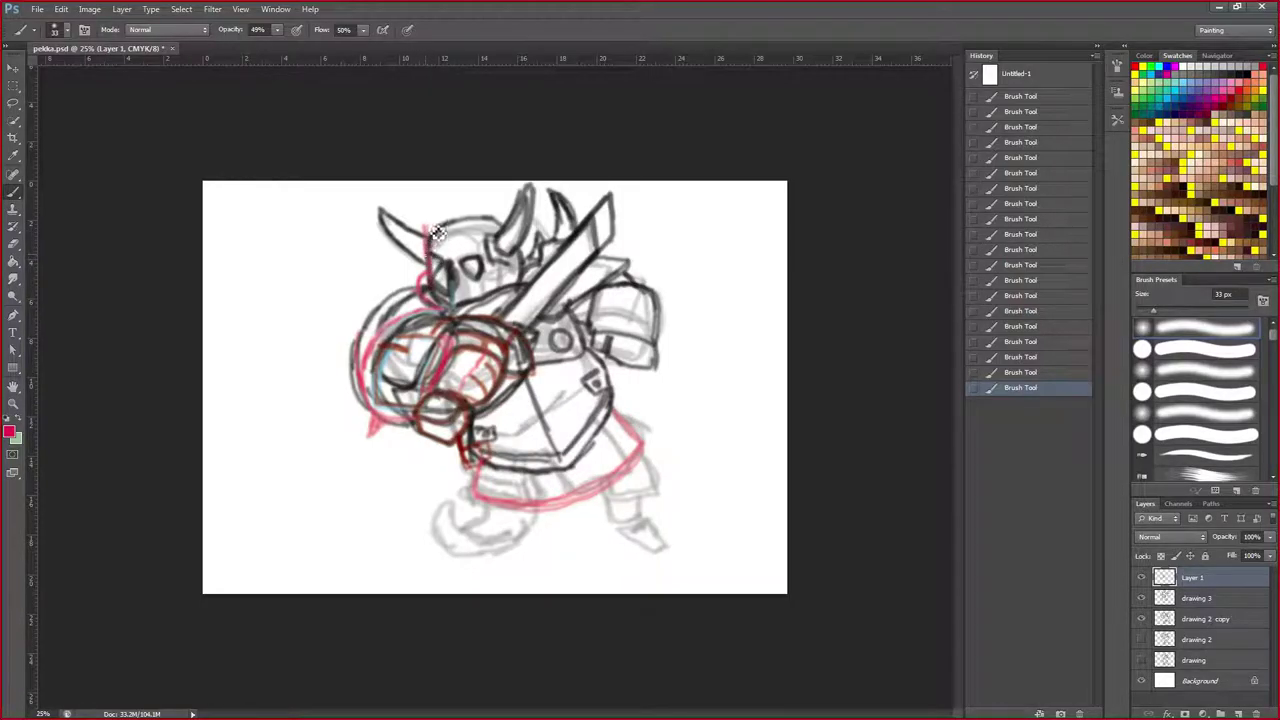
drag(425, 232, 445, 214)
mouse_move(433, 282)
mouse_down()
mouse_move(430, 250)
mouse_move(455, 213)
mouse_move(487, 213)
mouse_up()
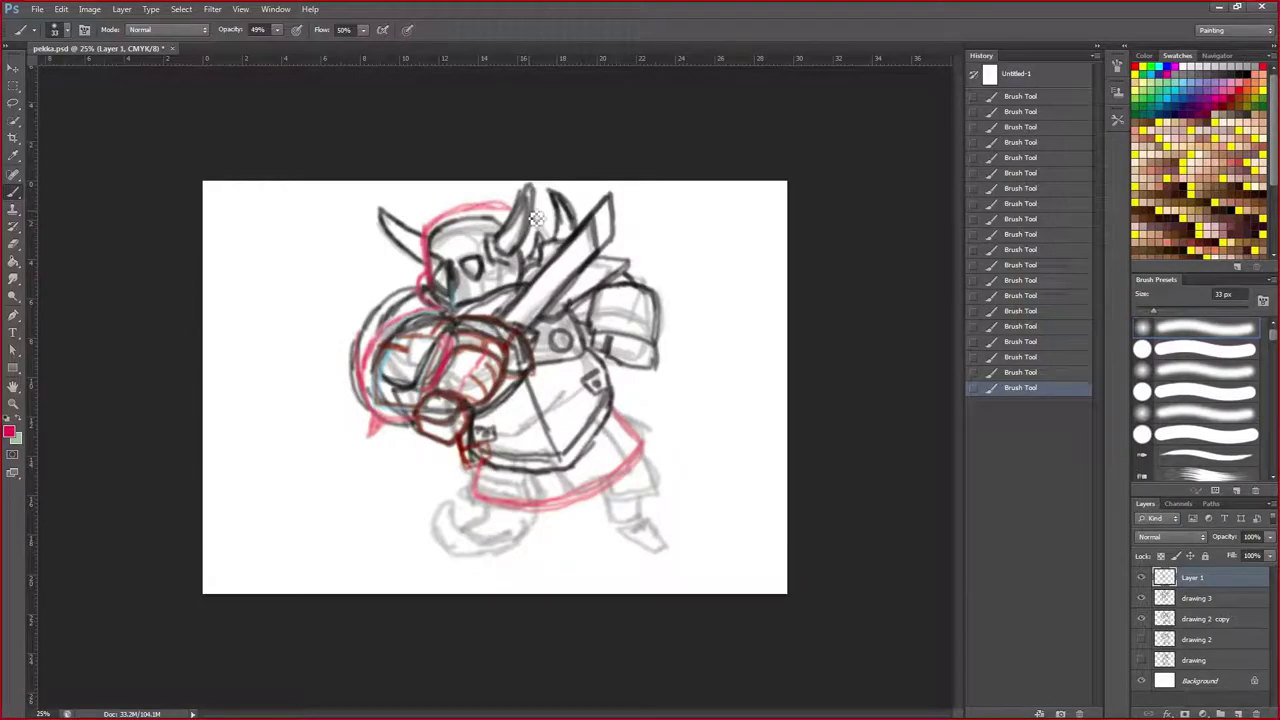
Make drawing 3 the active layer, compare it with Layer 1 by toggling both layers, and activate the Move tool.
click(1195, 600)
click(1141, 578)
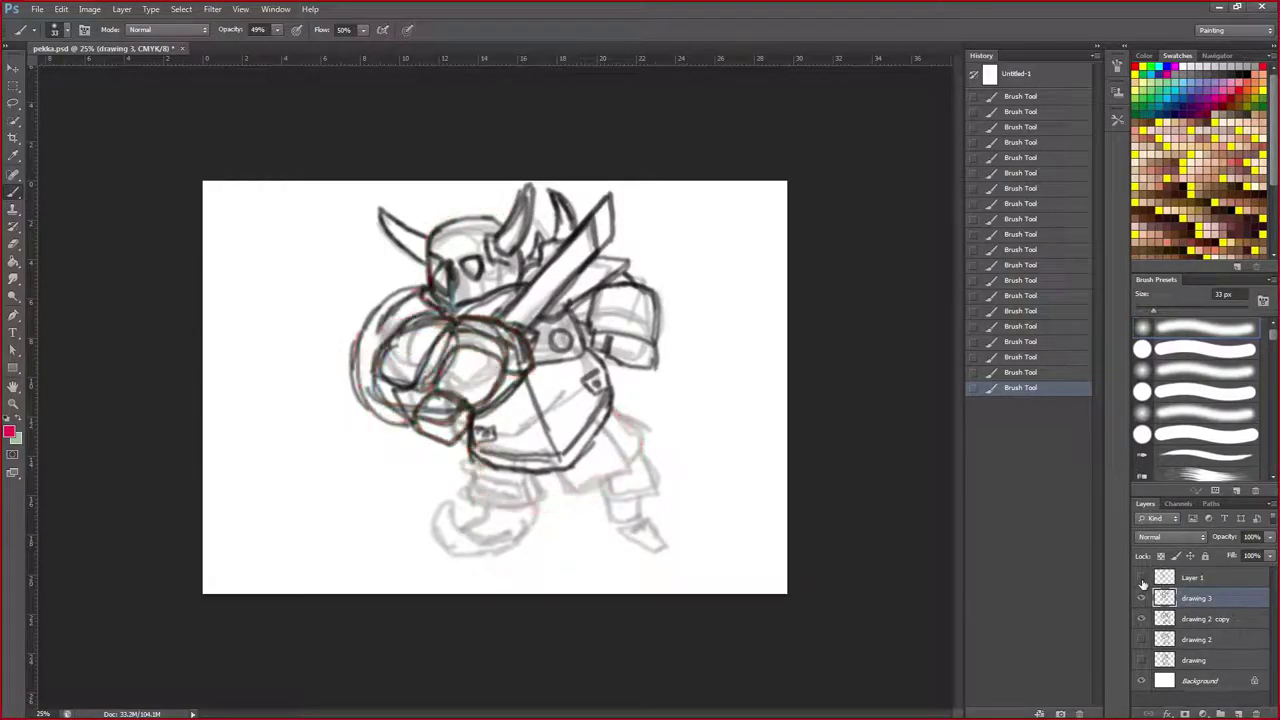
click(1141, 578)
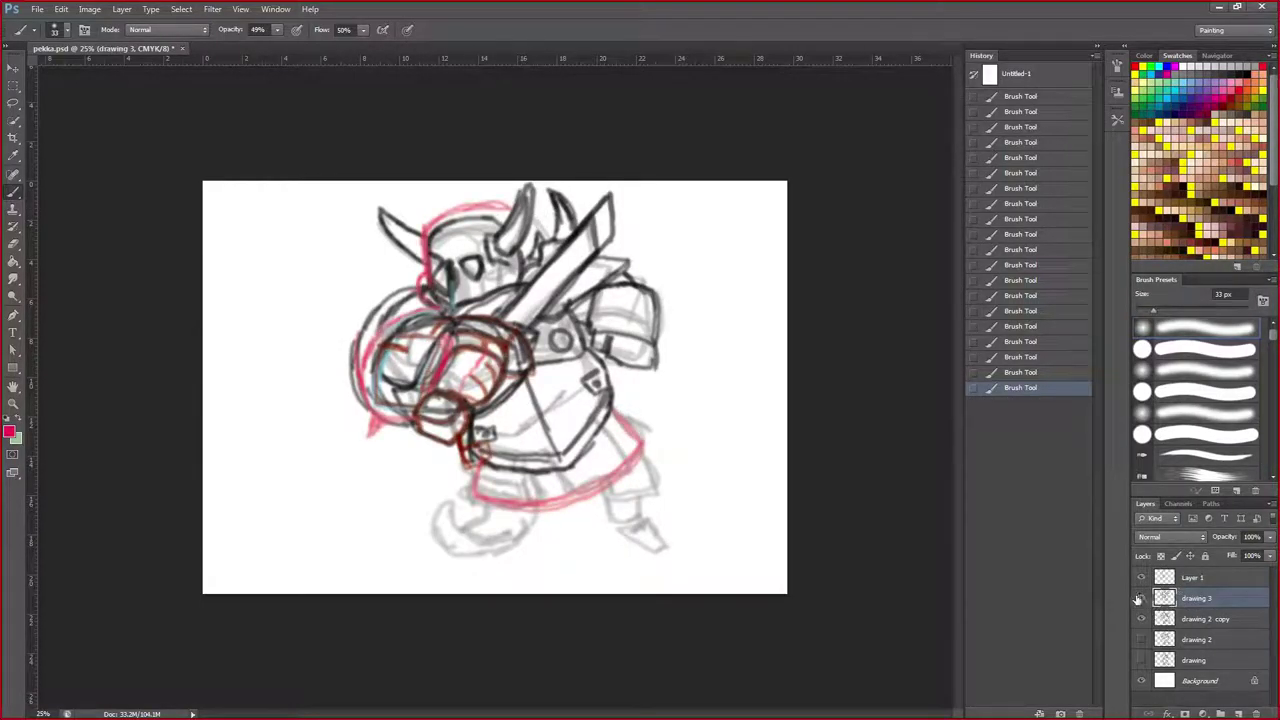
click(1141, 600)
click(1141, 602)
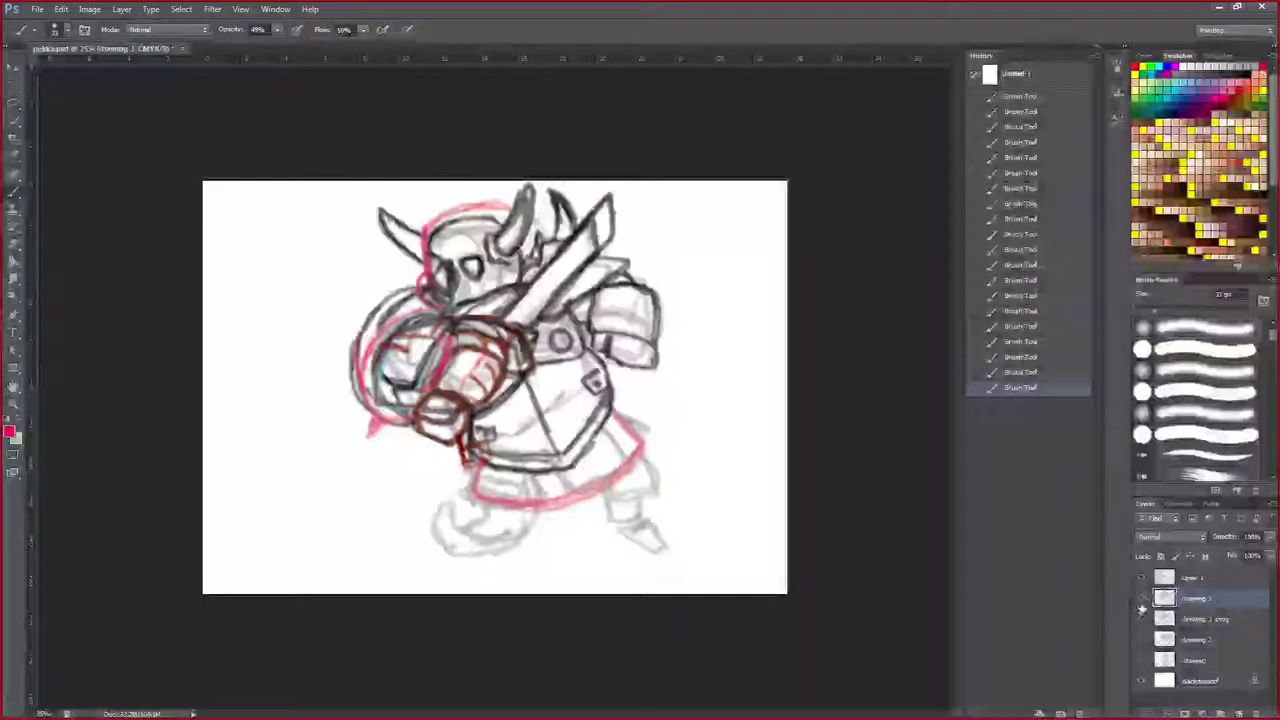
click(13, 67)
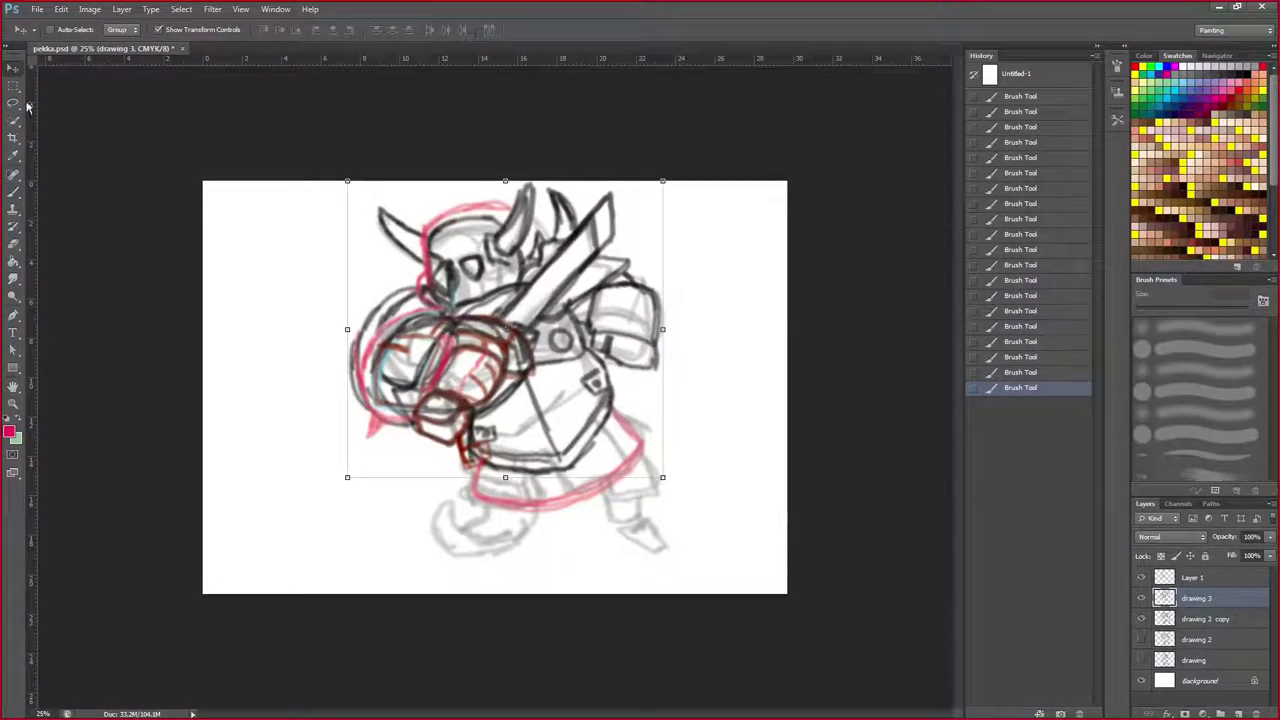
Enlarge the canvas on all four sides around the drawing with the Crop tool and apply the crop.
click(13, 175)
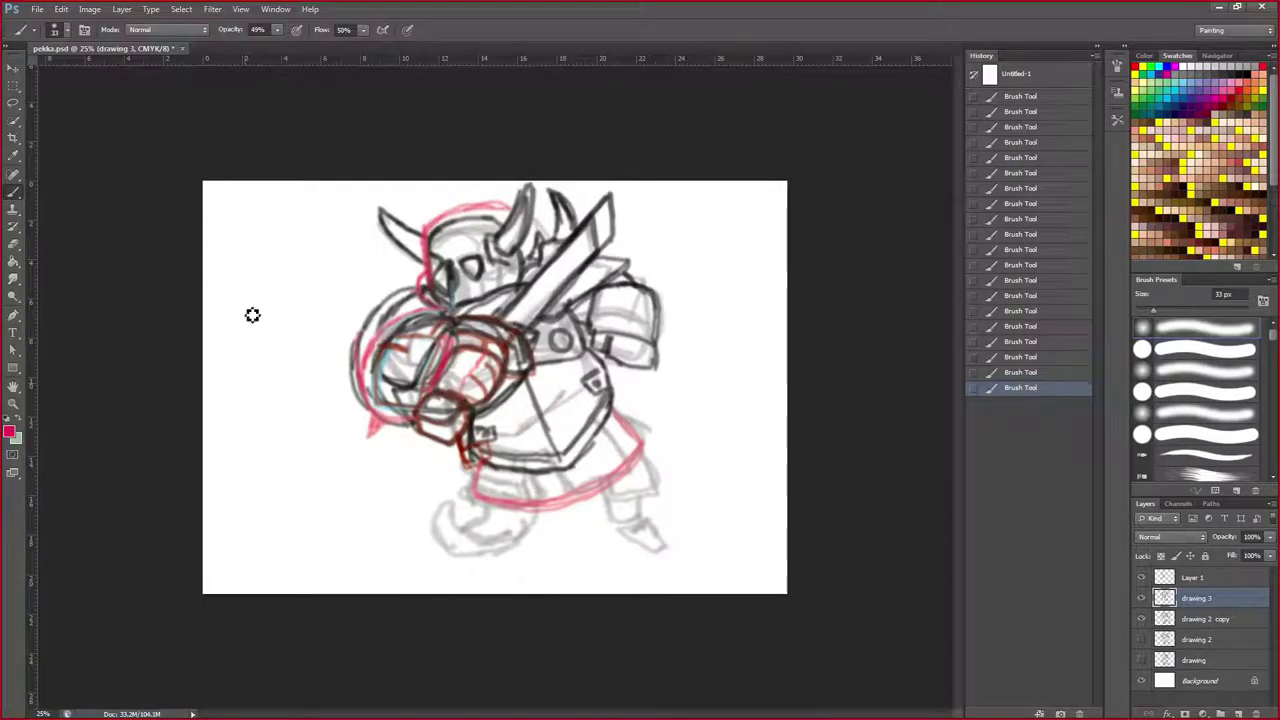
click(13, 137)
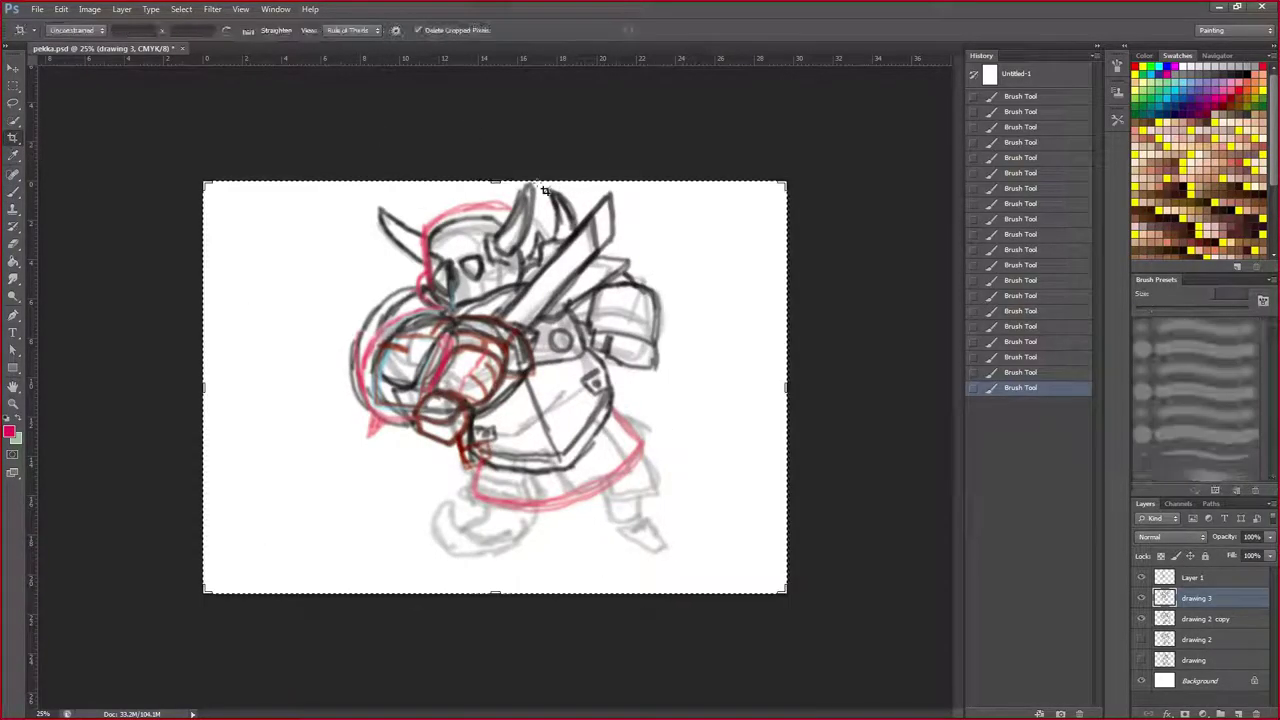
drag(496, 178, 496, 148)
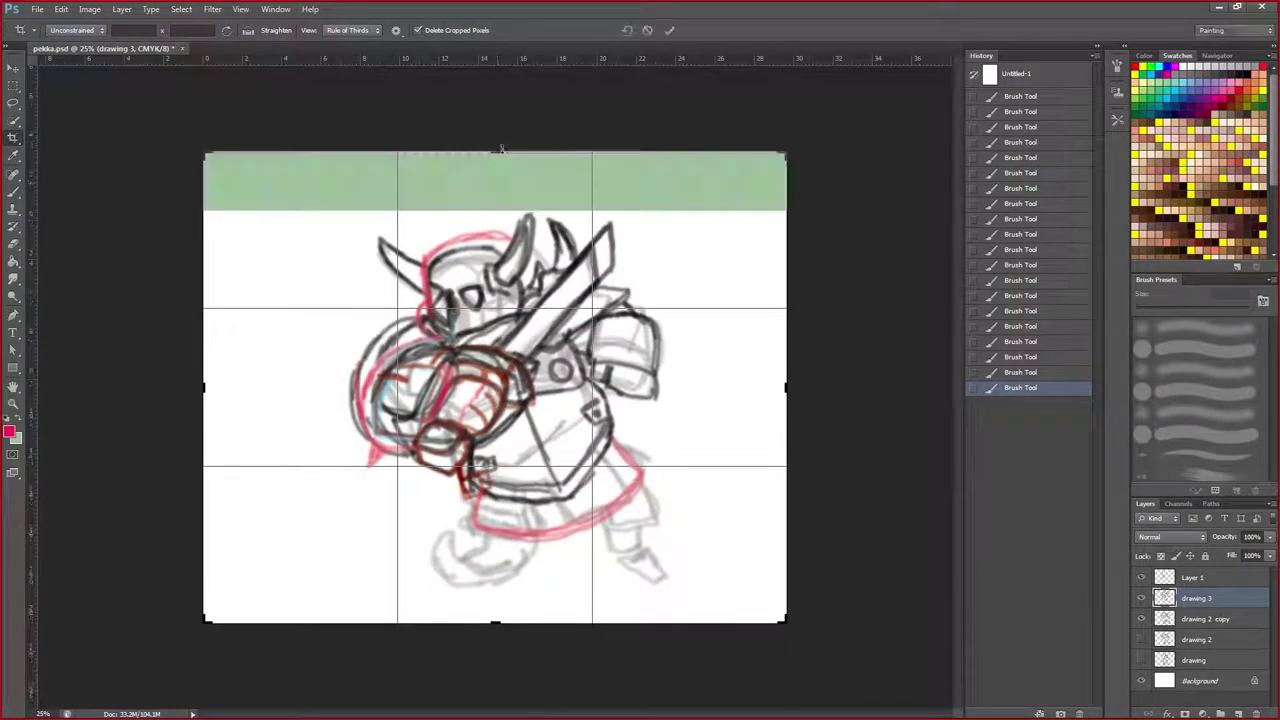
drag(496, 621, 496, 663)
mouse_move(790, 388)
mouse_down()
mouse_move(843, 369)
mouse_move(800, 368)
mouse_up()
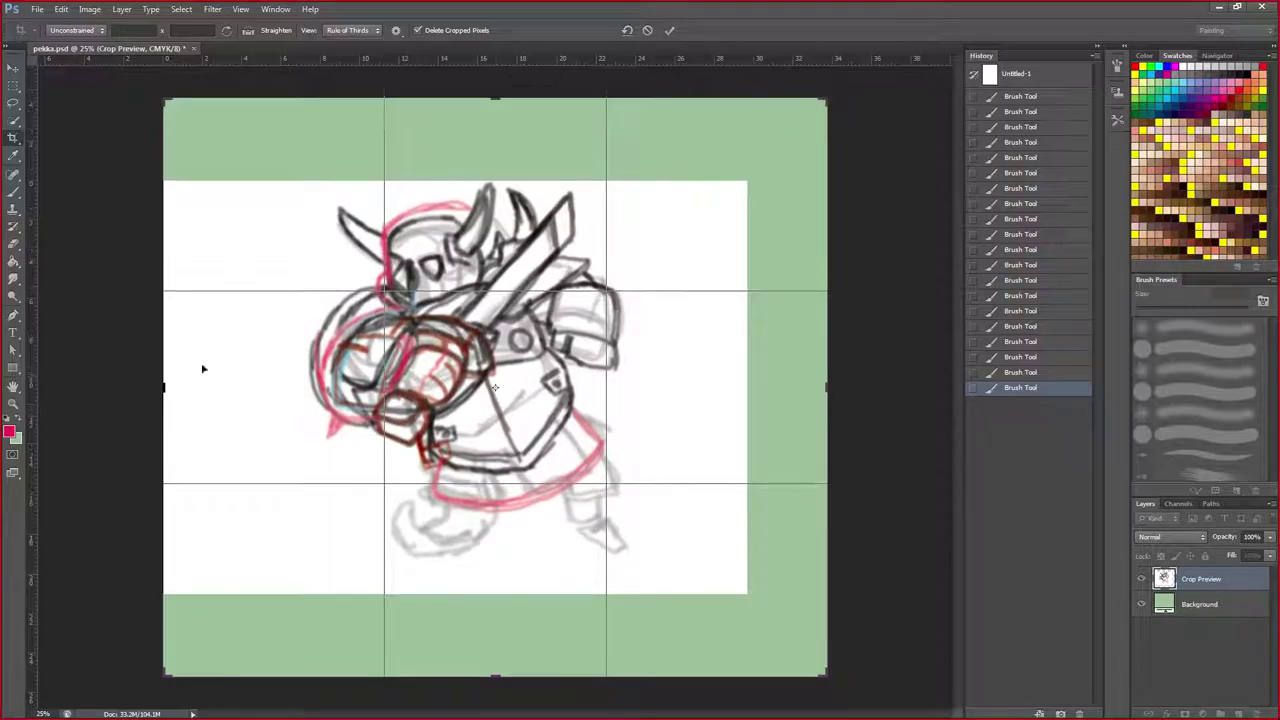
drag(164, 386, 145, 374)
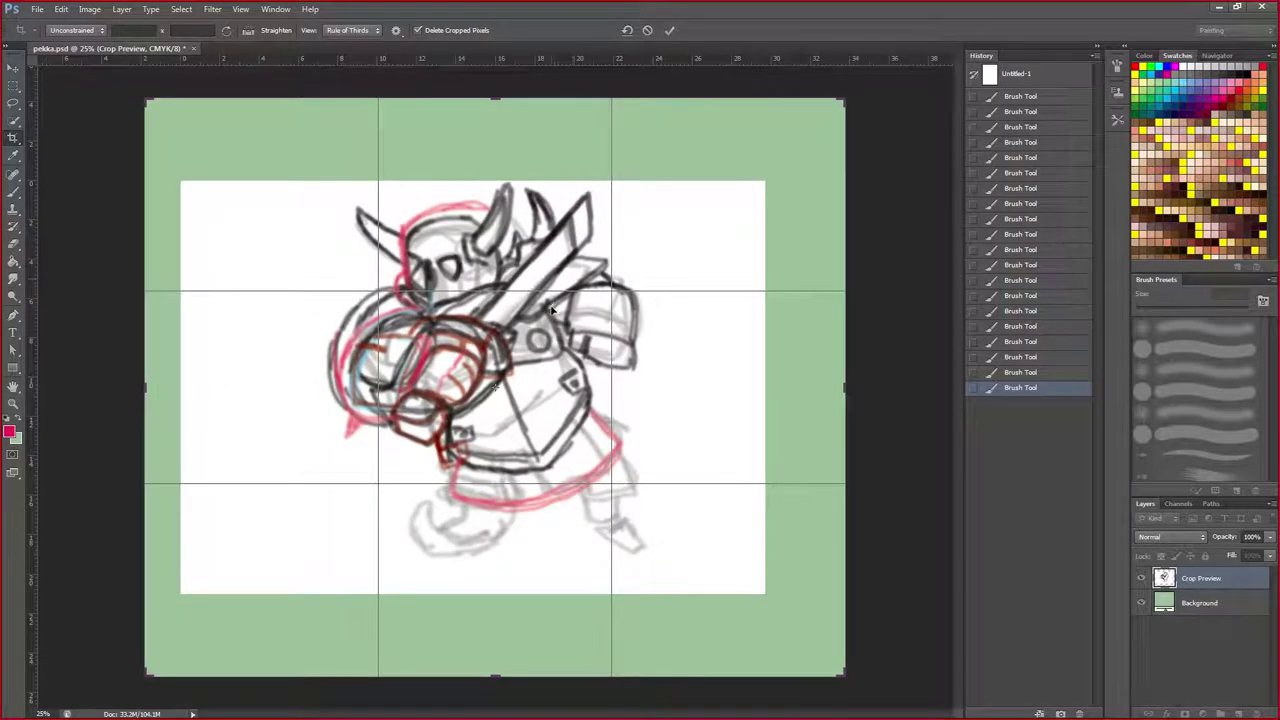
drag(554, 338, 554, 352)
key(Return)
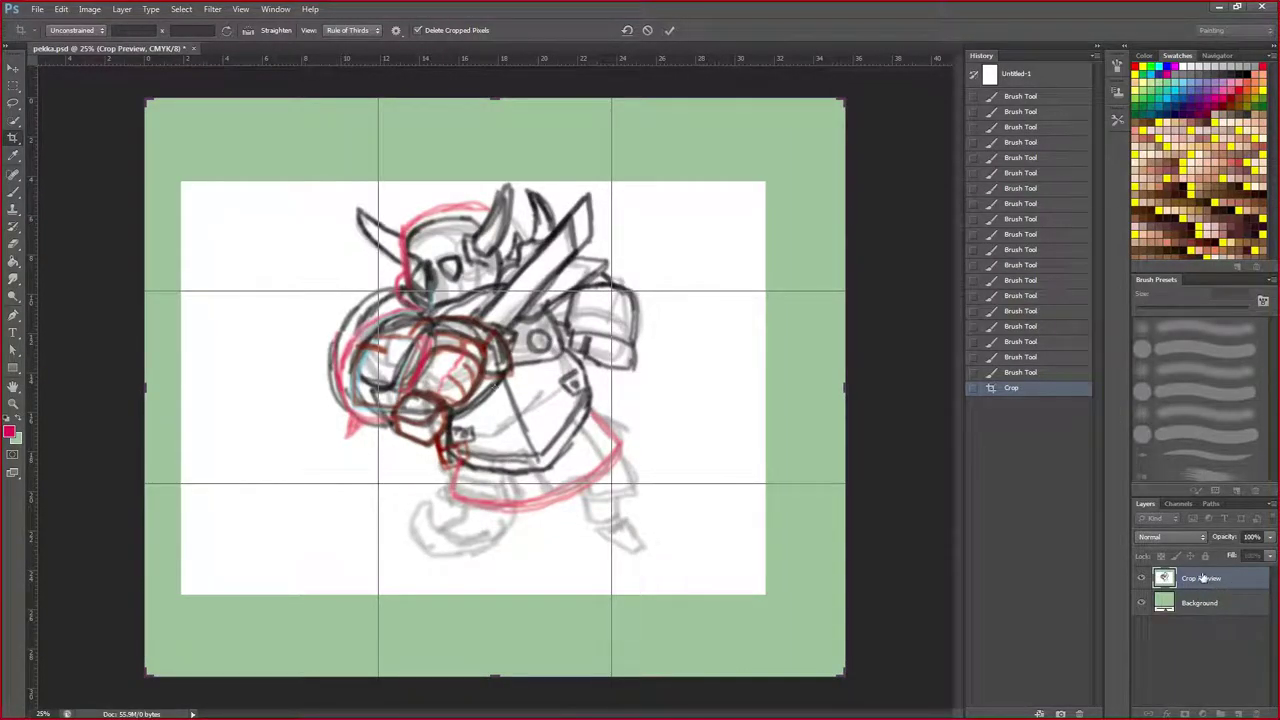
click(14, 68)
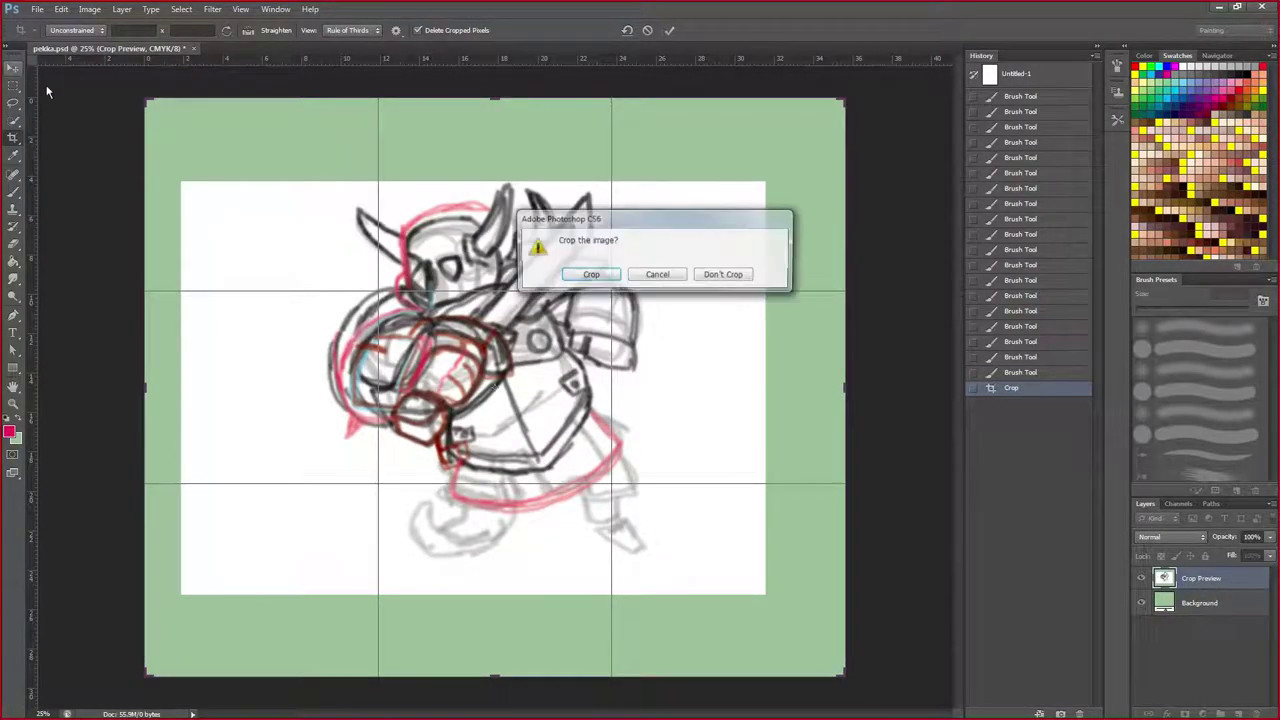
click(590, 275)
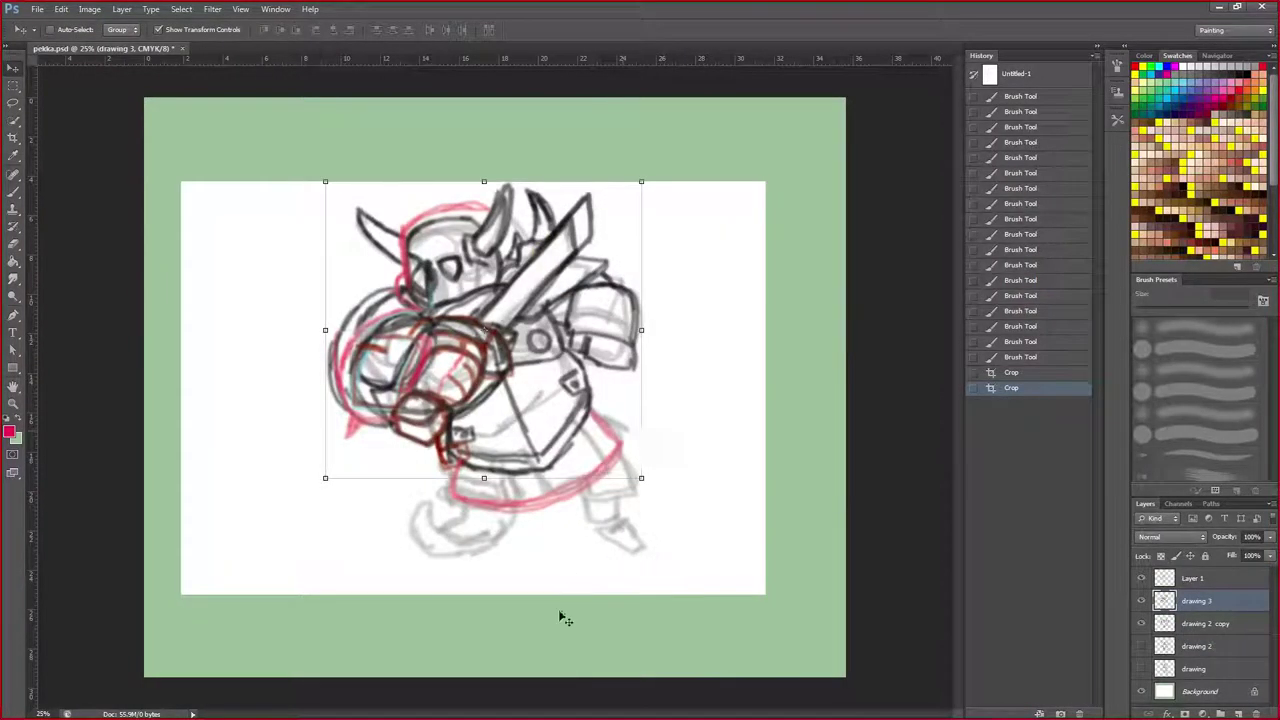
Add a new empty layer directly above the Background layer and hide the Background layer.
click(1206, 692)
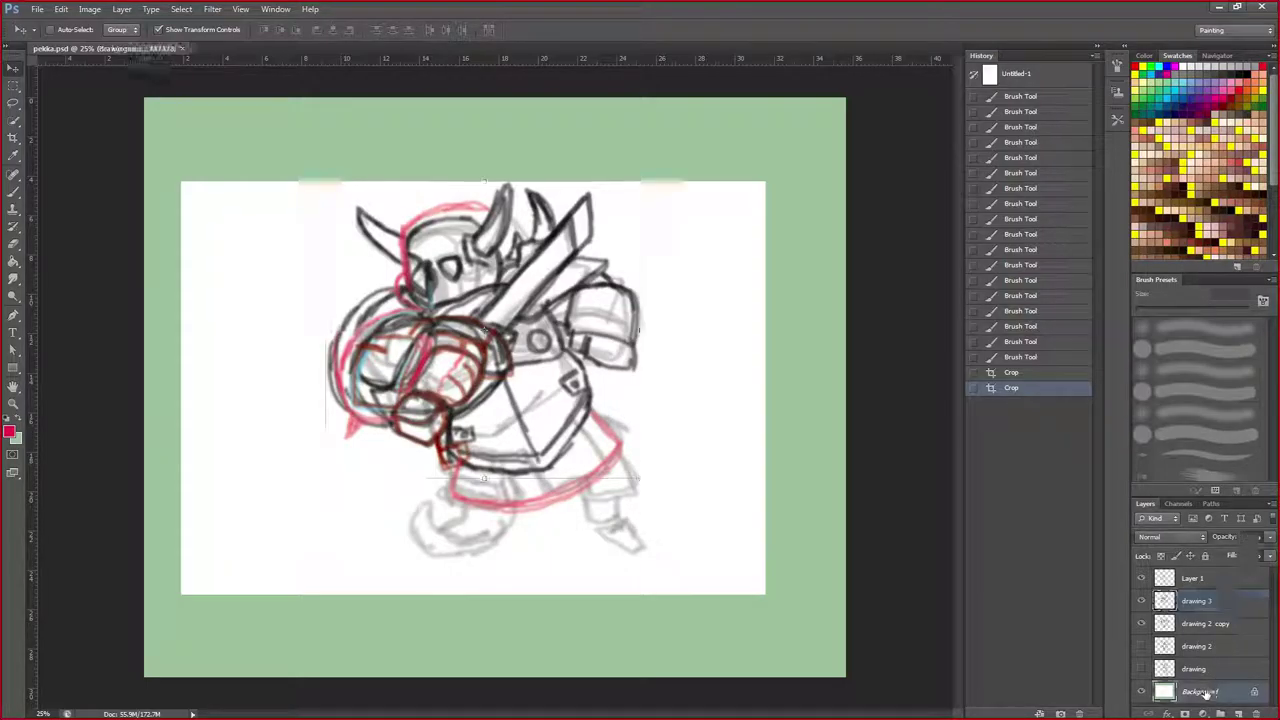
click(1143, 694)
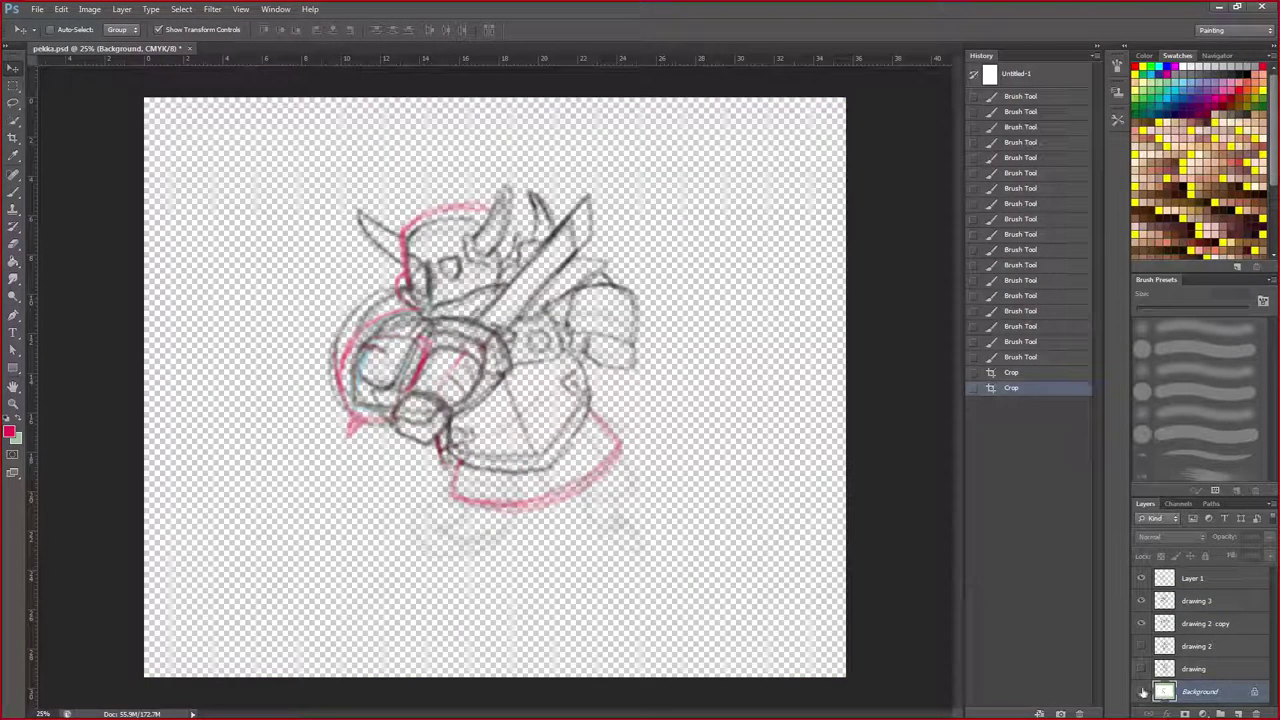
click(1143, 694)
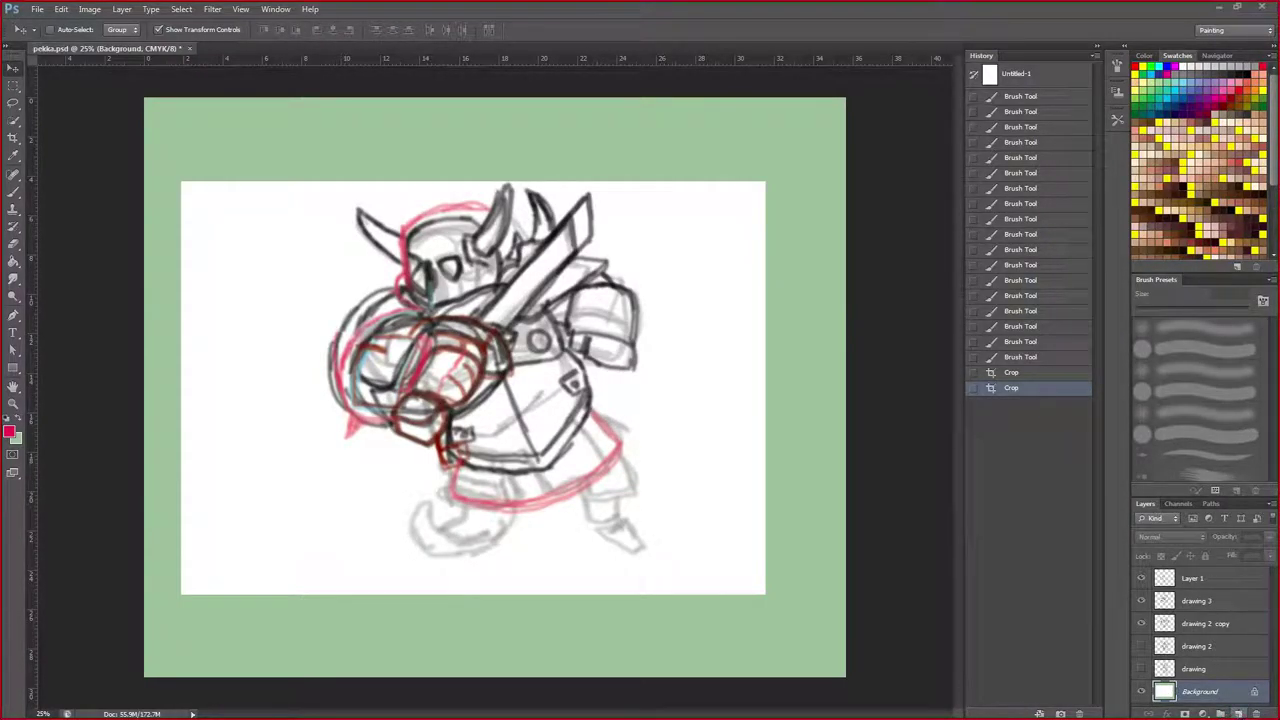
click(1238, 713)
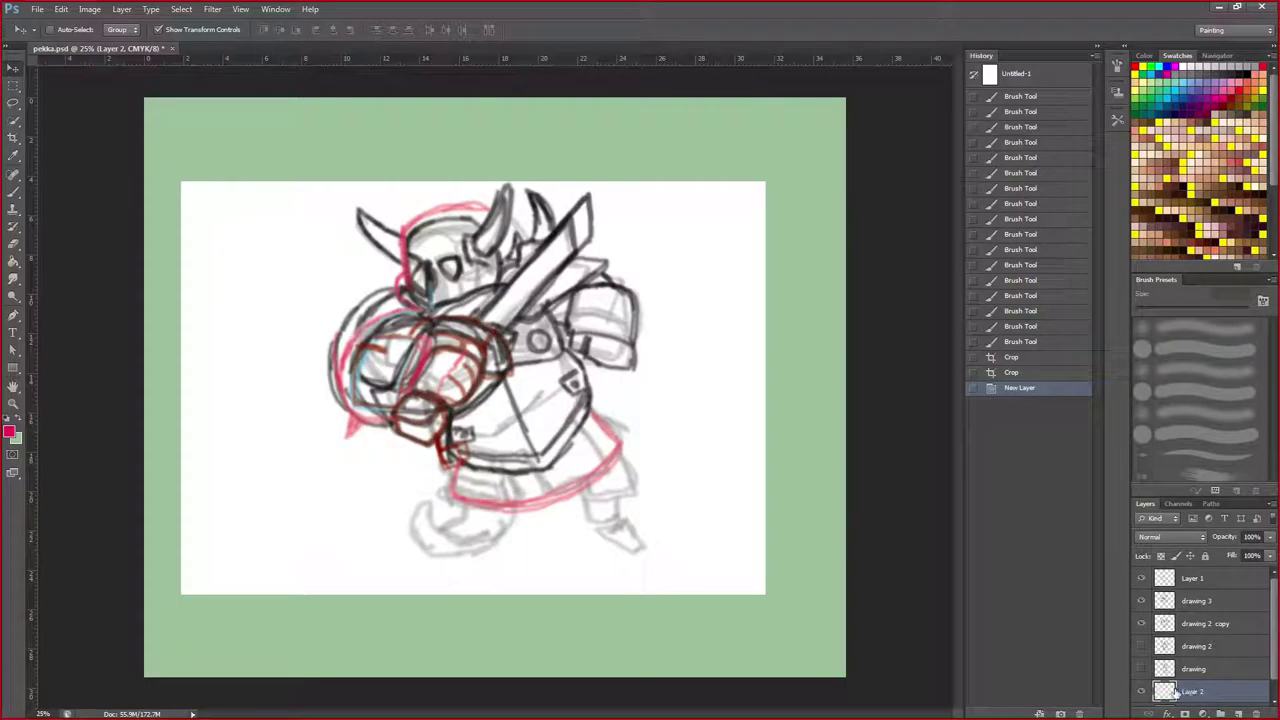
scroll(1185, 690, down, 1)
click(1141, 695)
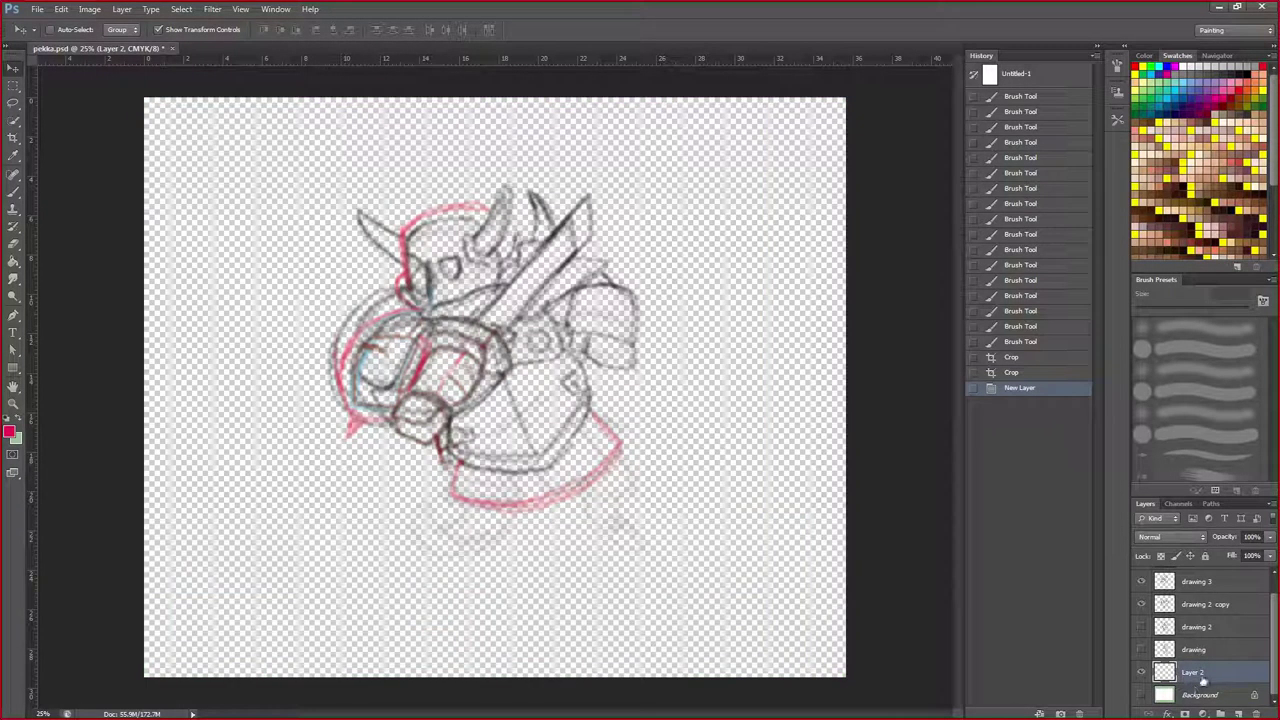
Fill the new layer across the whole enlarged canvas with white using the Paint Bucket.
click(13, 261)
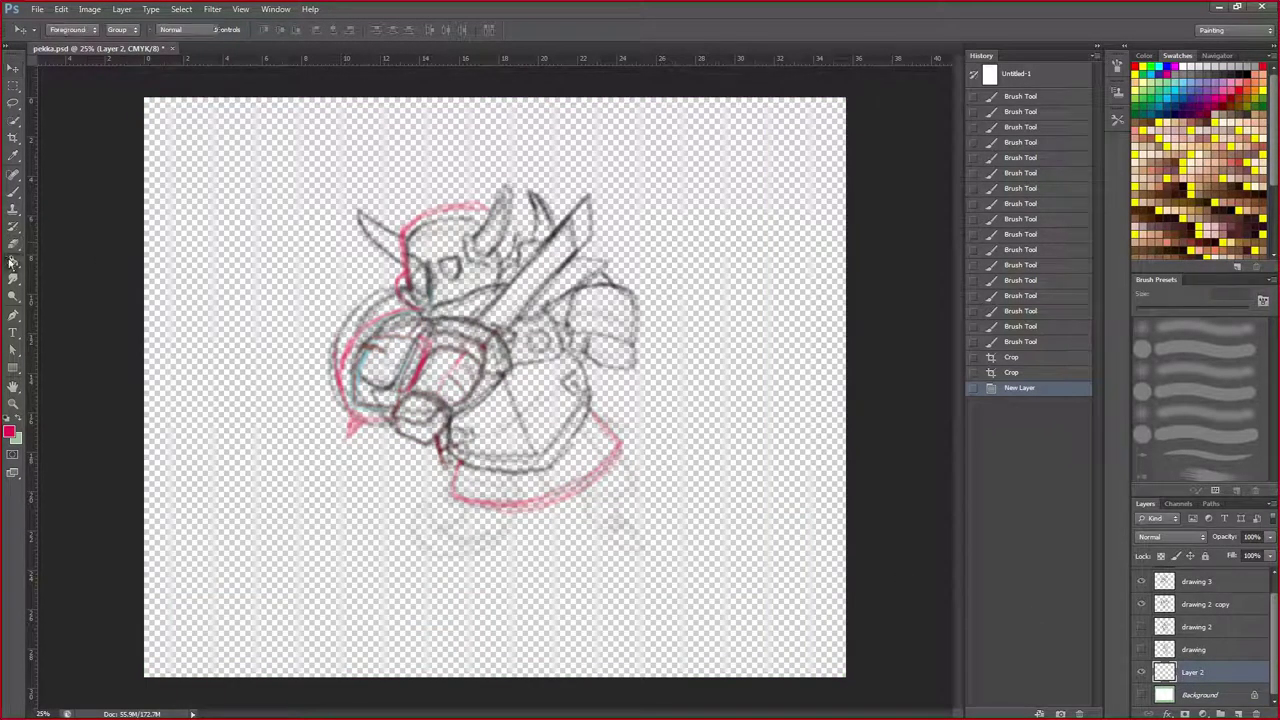
click(1182, 66)
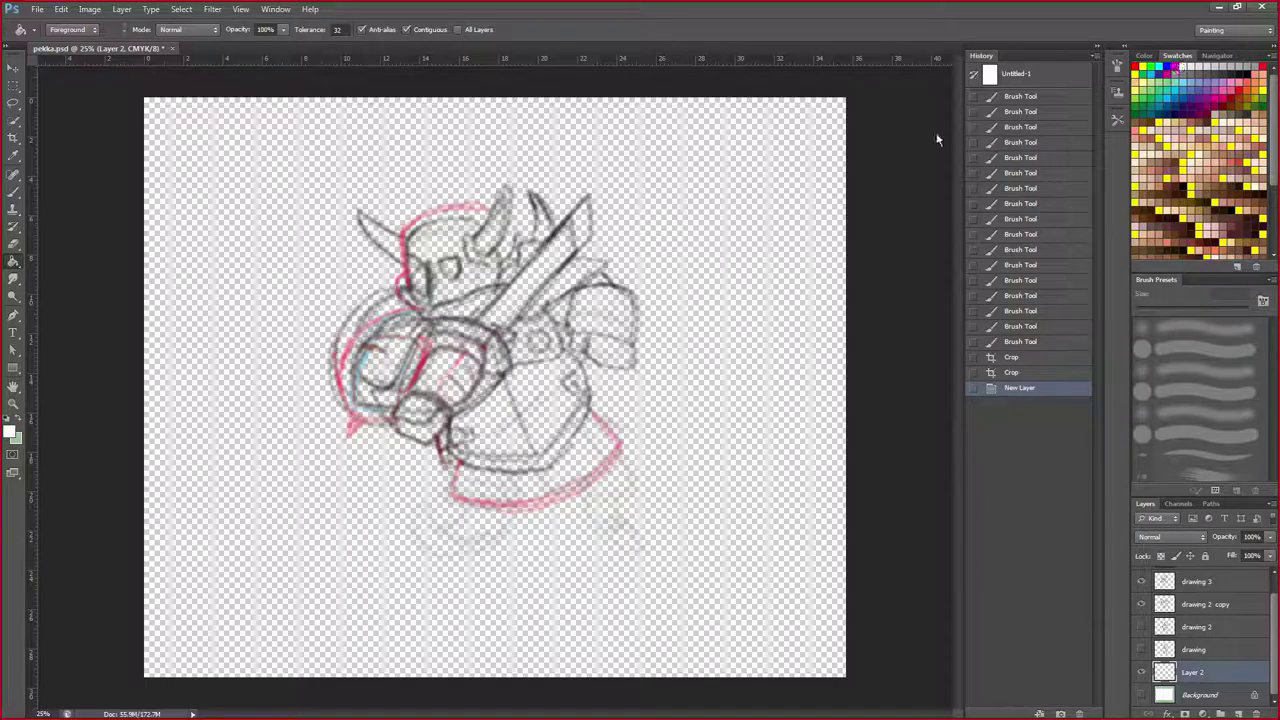
click(752, 198)
Make Layer 1 the active layer again and activate the Brush tool.
scroll(1229, 661, up, 1)
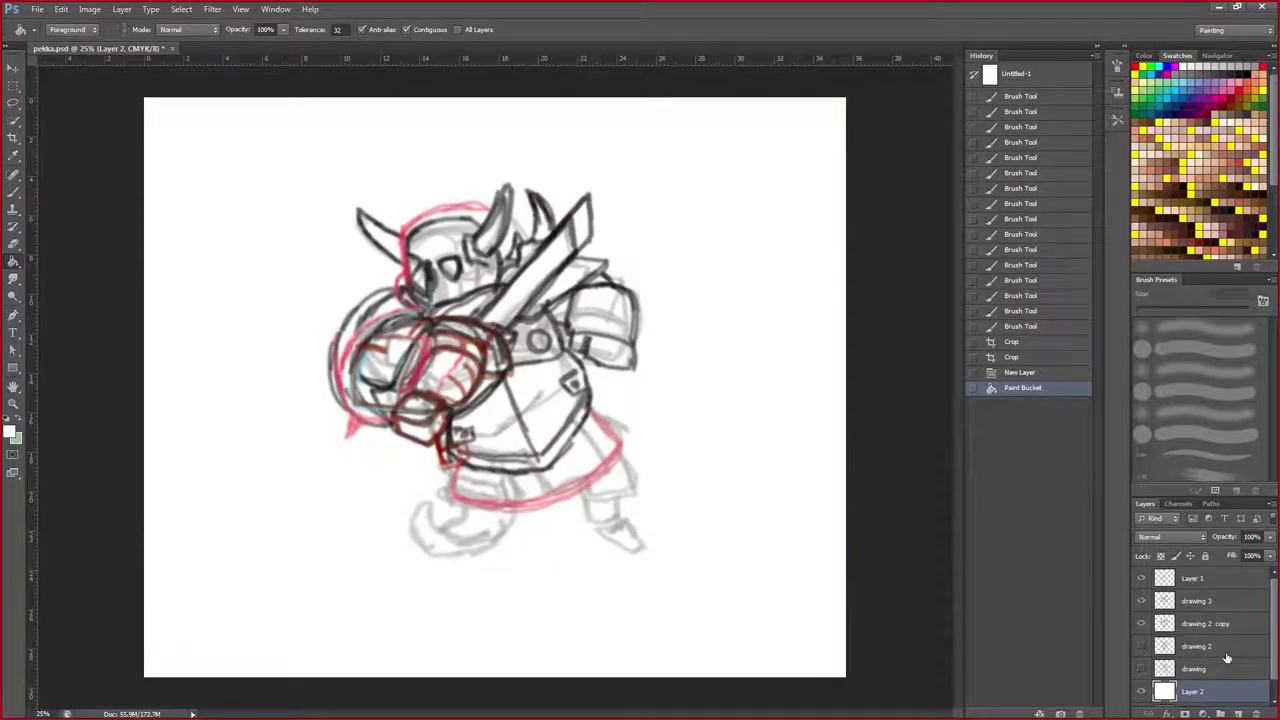
scroll(1229, 661, down, 1)
scroll(1229, 660, up, 1)
click(1192, 579)
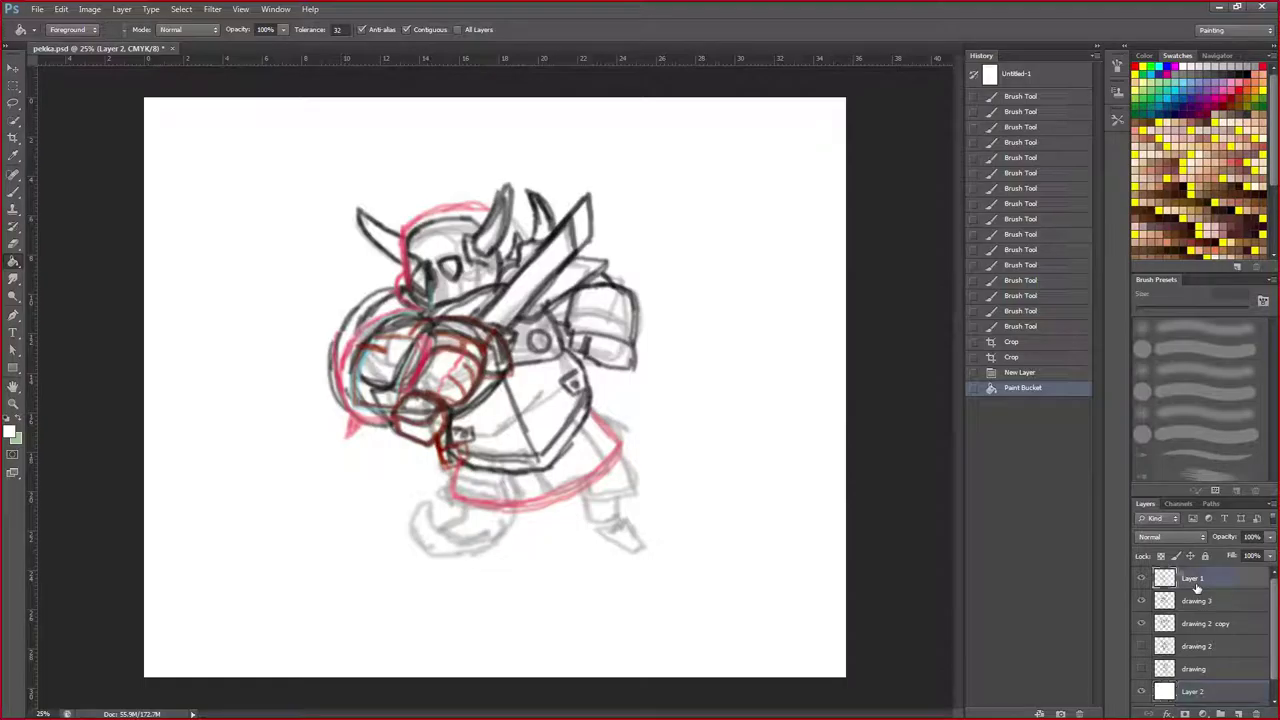
click(13, 192)
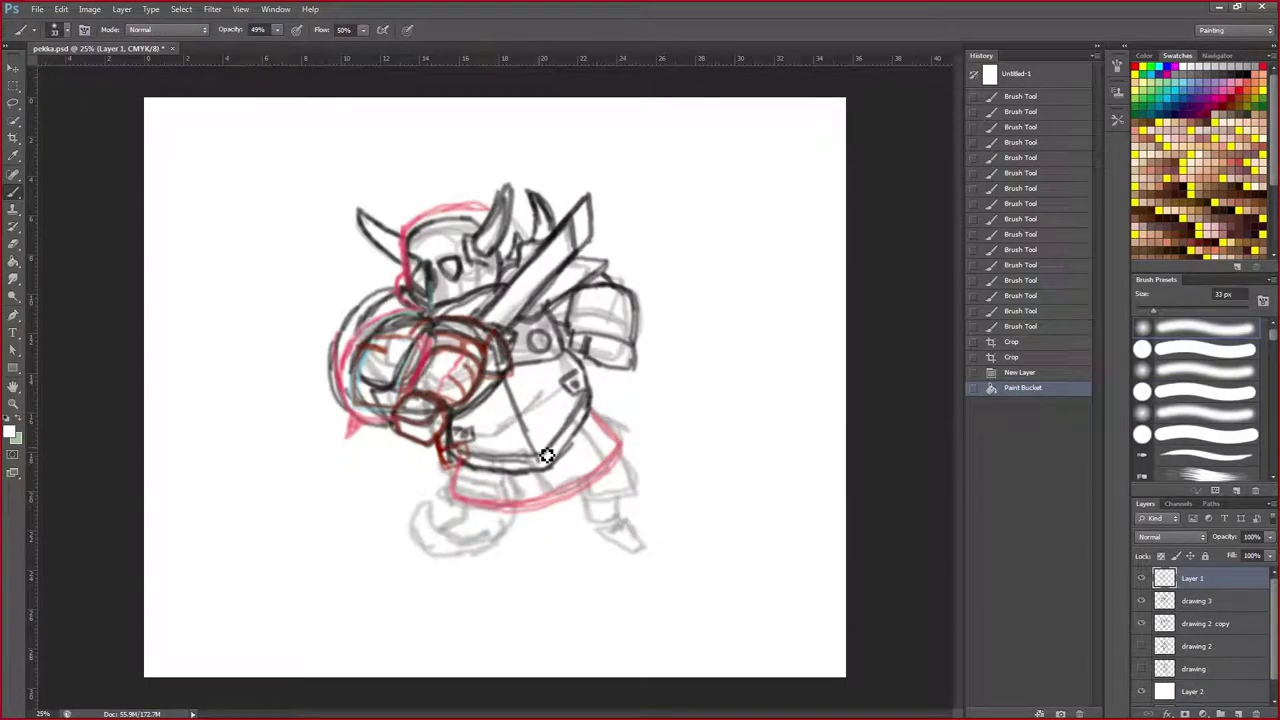